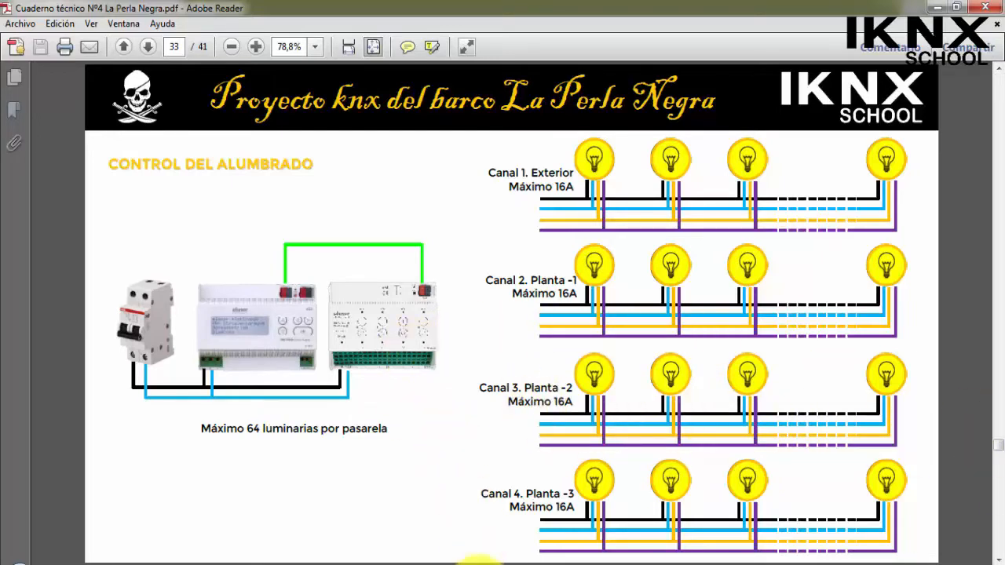
Switch to the LA PERLA NEGRA project in ETS5 and collapse the three BODEGA main groups in the group addresses.
{"action": "left_click", "coordinate": [479, 549]}
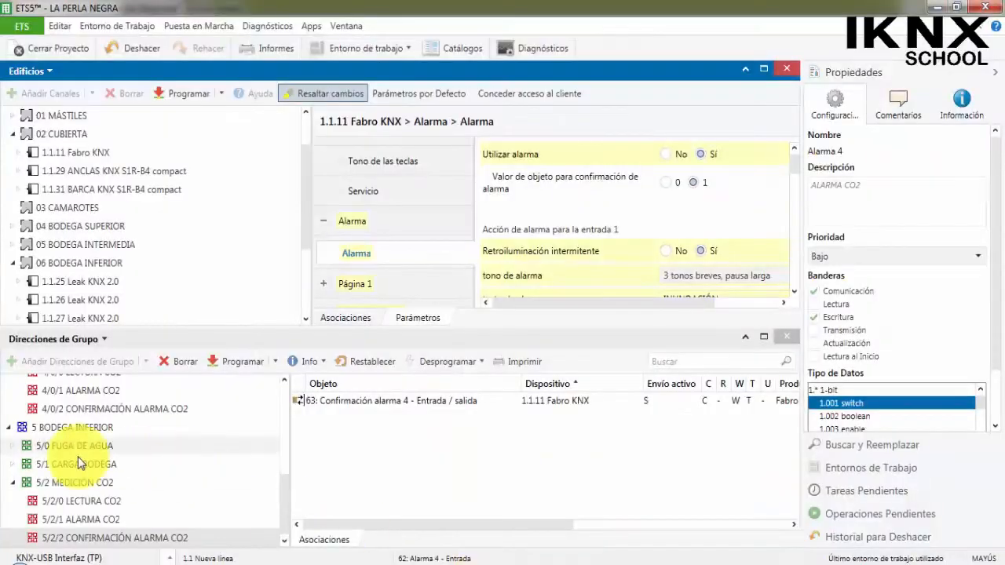
{"action": "scroll", "coordinate": [78, 464], "scroll_direction": "up", "scroll_amount": 5}
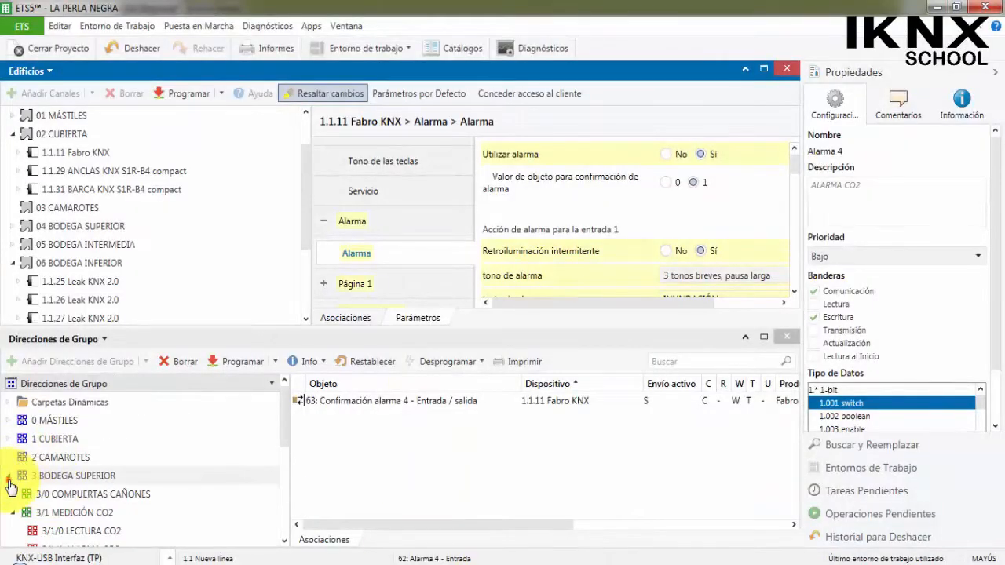
{"action": "left_click", "coordinate": [9, 476]}
{"action": "left_click", "coordinate": [10, 494]}
{"action": "scroll", "coordinate": [12, 471], "scroll_direction": "down", "scroll_amount": 1}
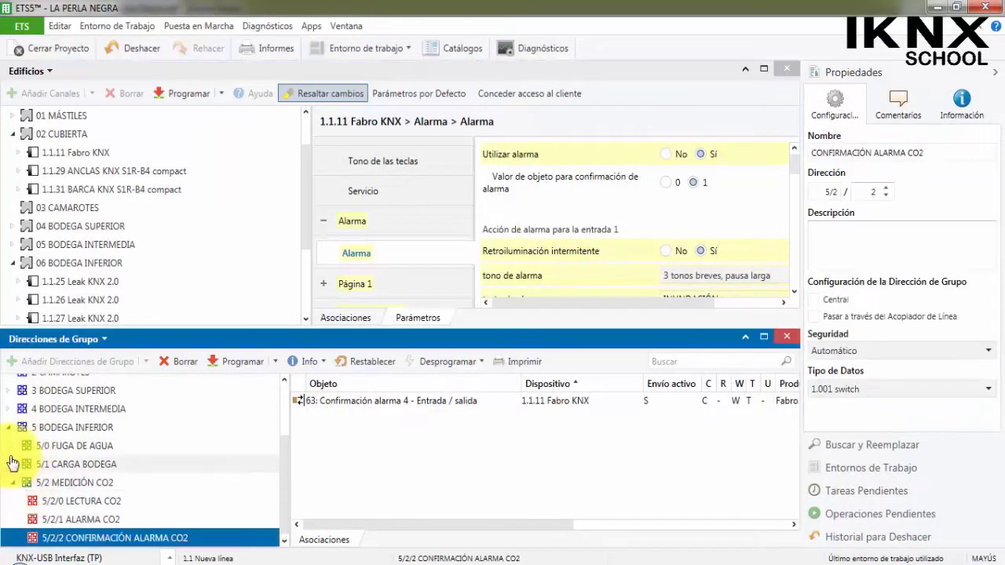
{"action": "left_click", "coordinate": [10, 428]}
Add one middle group named ALUMBRADO to main group 1 CUBIERTA.
{"action": "left_click", "coordinate": [61, 438]}
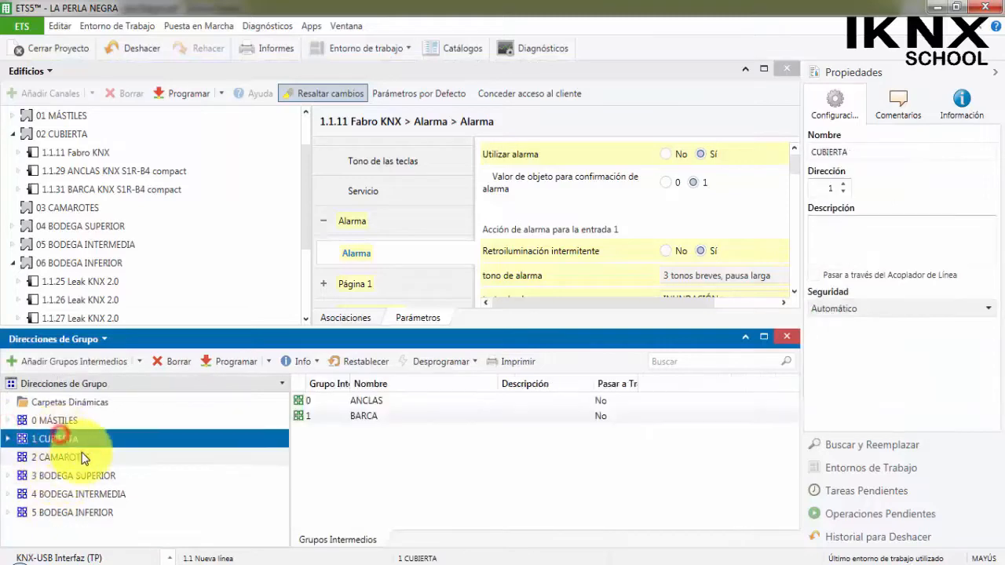
{"action": "right_click", "coordinate": [63, 438]}
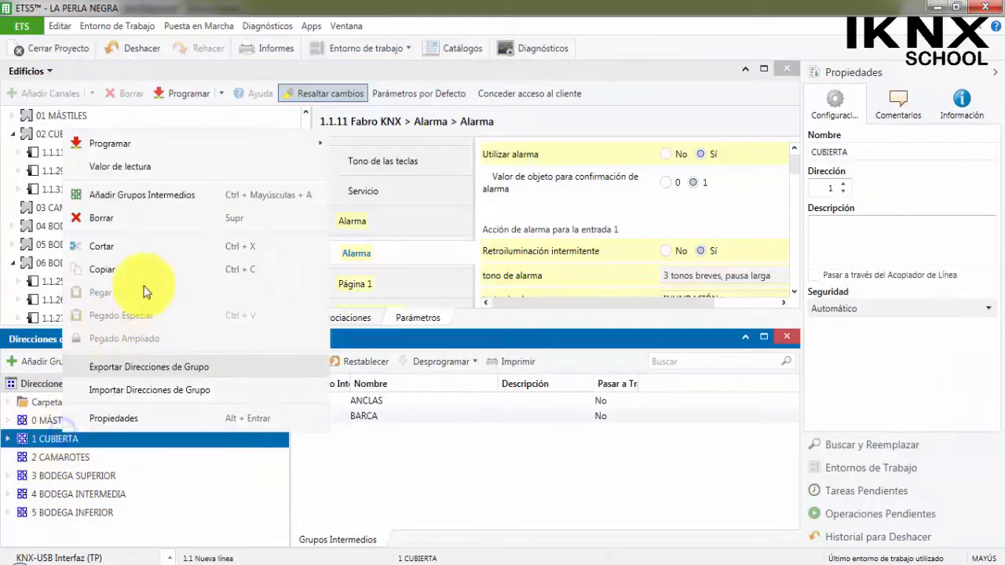
{"action": "left_click", "coordinate": [186, 198]}
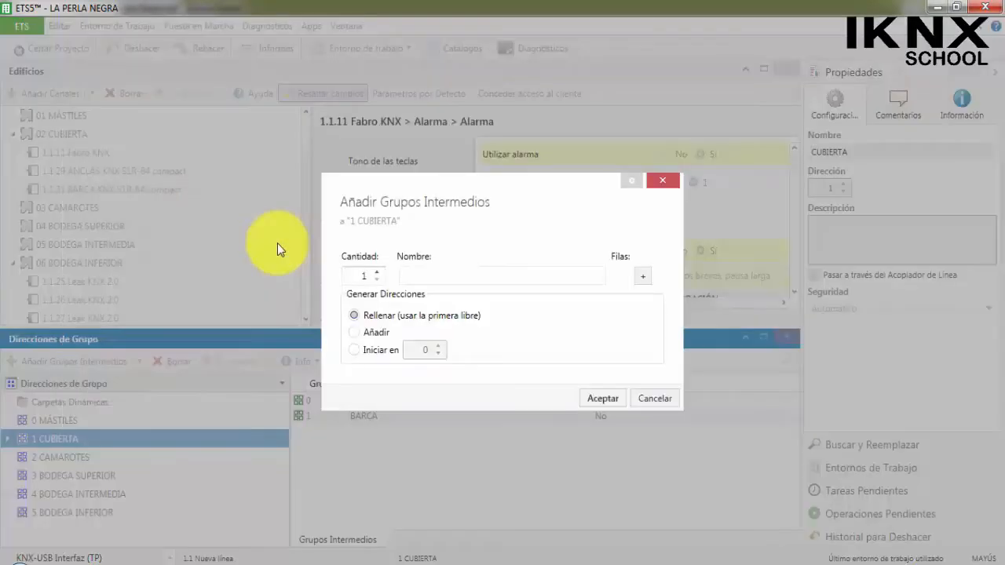
{"action": "type", "text": "ALUMBRADO"}
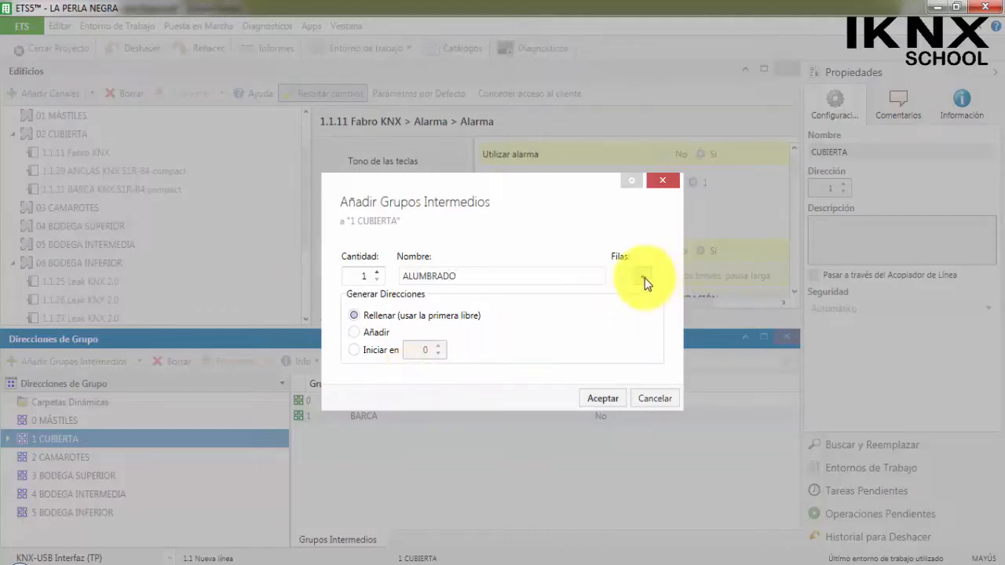
{"action": "left_click", "coordinate": [603, 398]}
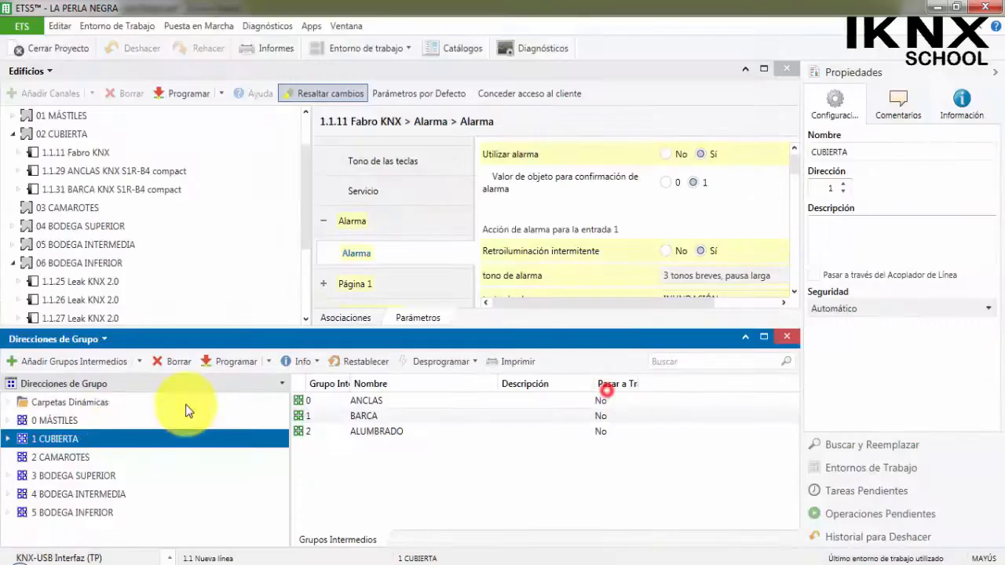
Add the group addresses ON/OFF ALUMBRADO and ENVIAR VALOR % to middle group 1/2 ALUMBRADO.
{"action": "left_click", "coordinate": [10, 439]}
{"action": "right_click", "coordinate": [85, 494]}
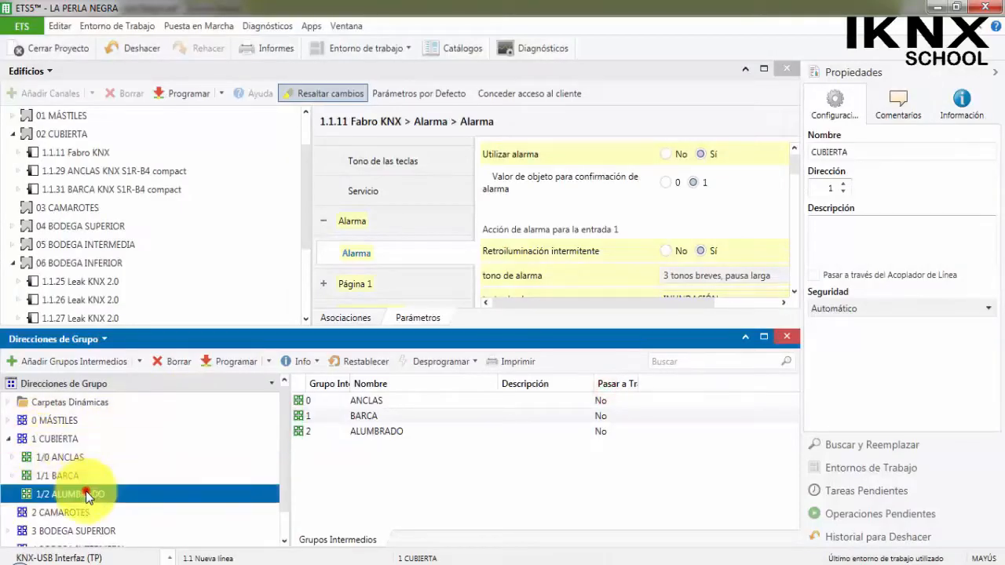
{"action": "left_click", "coordinate": [200, 253]}
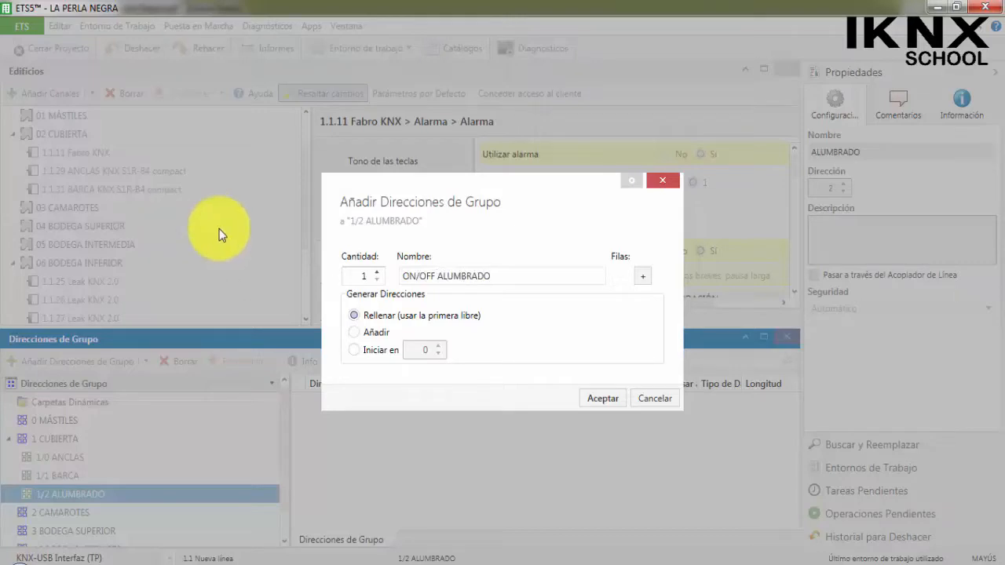
{"action": "left_click", "coordinate": [644, 276]}
{"action": "type", "text": "ENVIAR VALOR %"}
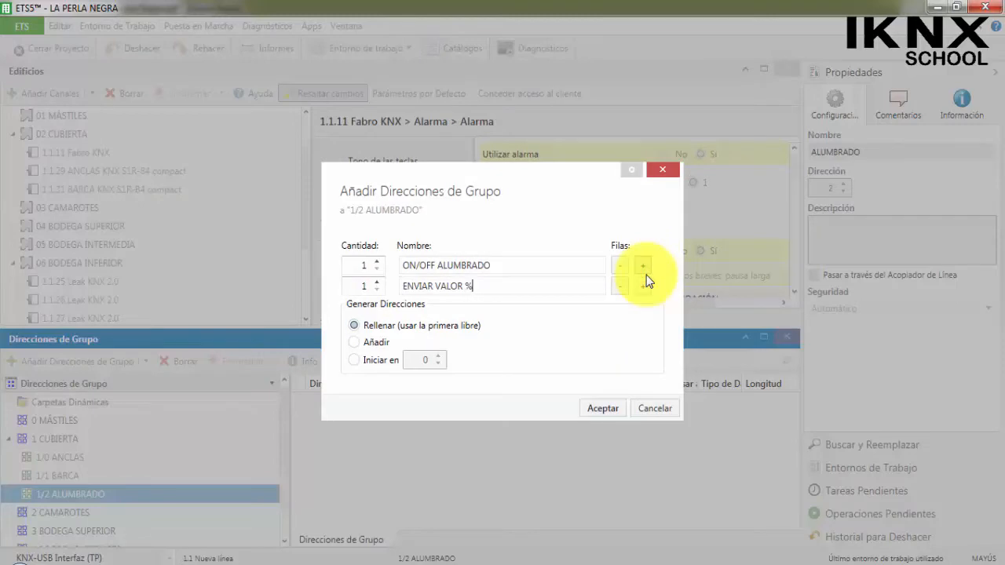
{"action": "left_click", "coordinate": [600, 408]}
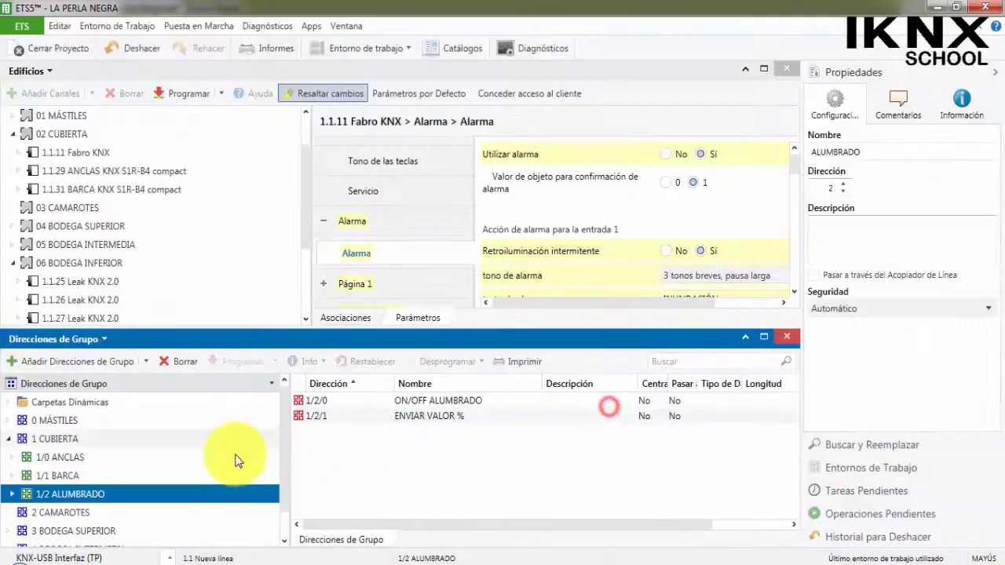
Copy middle group 1/2 ALUMBRADO with its addresses into BODEGA SUPERIOR, BODEGA INTERMEDIA and BODEGA INFERIOR, using the first free address.
{"action": "left_click", "coordinate": [11, 494]}
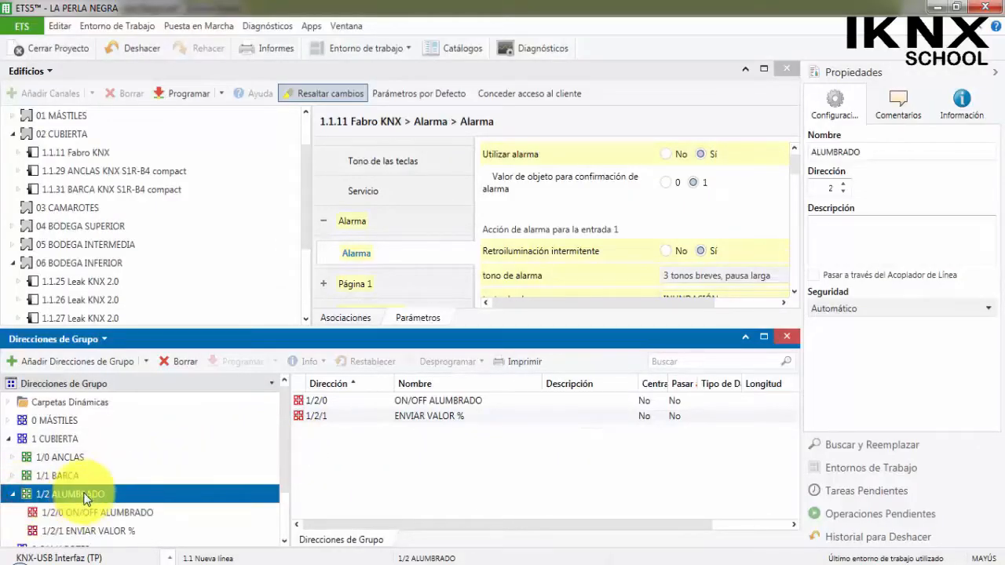
{"action": "scroll", "coordinate": [87, 500], "scroll_direction": "down", "scroll_amount": 1}
{"action": "left_click", "coordinate": [98, 501]}
{"action": "key", "text": "ctrl+shift+v"}
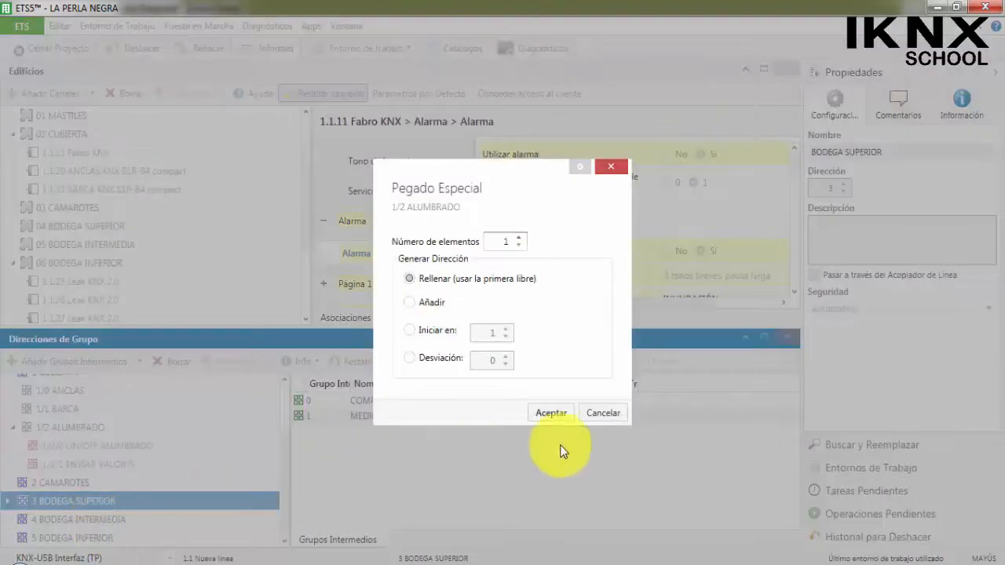
{"action": "left_click", "coordinate": [551, 413]}
{"action": "left_click", "coordinate": [124, 519]}
{"action": "key", "text": "ctrl+shift+v"}
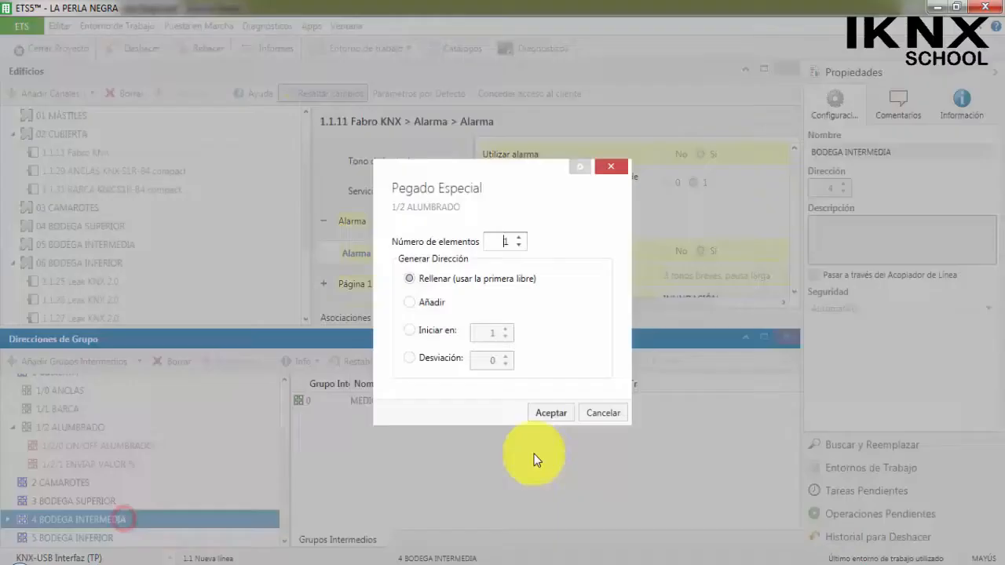
{"action": "left_click", "coordinate": [551, 413]}
{"action": "left_click", "coordinate": [104, 538]}
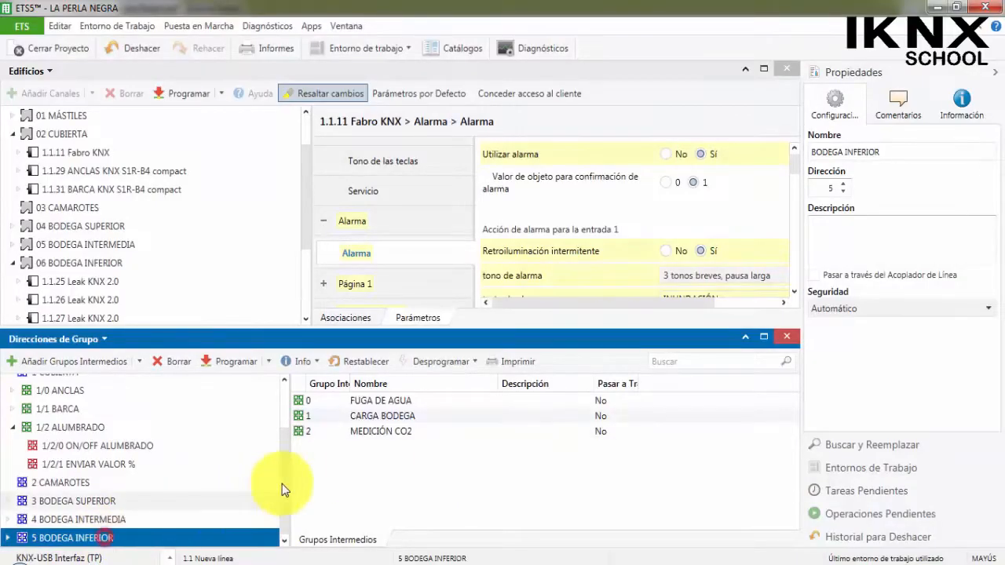
{"action": "key", "text": "ctrl+shift+v"}
{"action": "left_click", "coordinate": [553, 412]}
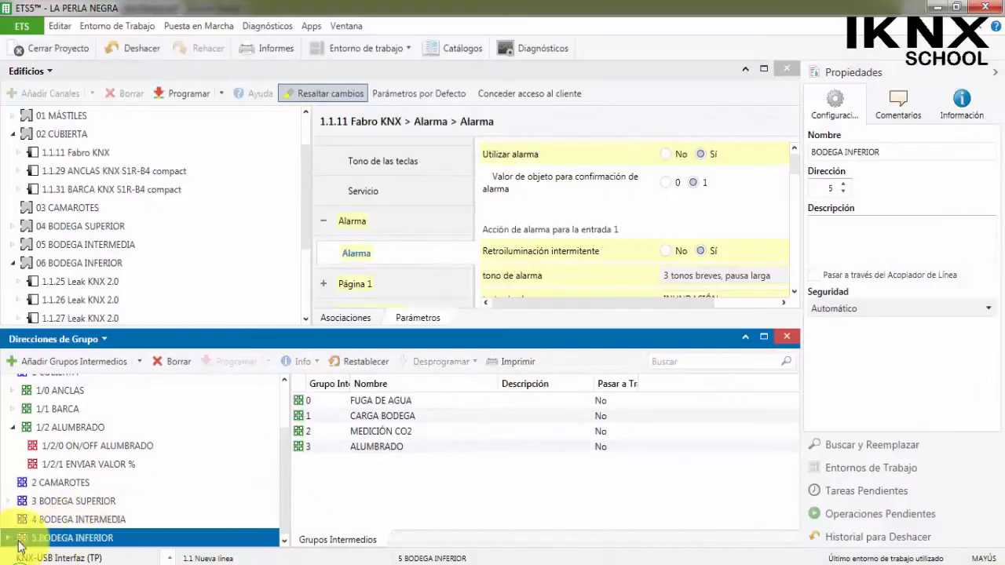
Collapse 06 BODEGA INFERIOR in the buildings, open the device catalogue for 02 CUBIERTA and enlarge its pane.
{"action": "left_click", "coordinate": [16, 263]}
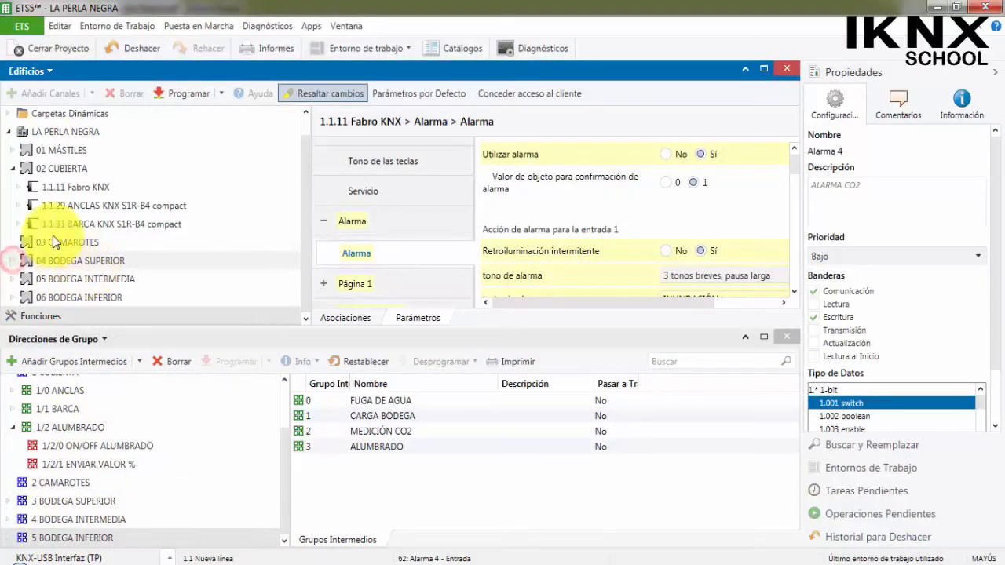
{"action": "right_click", "coordinate": [72, 170]}
{"action": "mouse_move", "coordinate": [220, 253]}
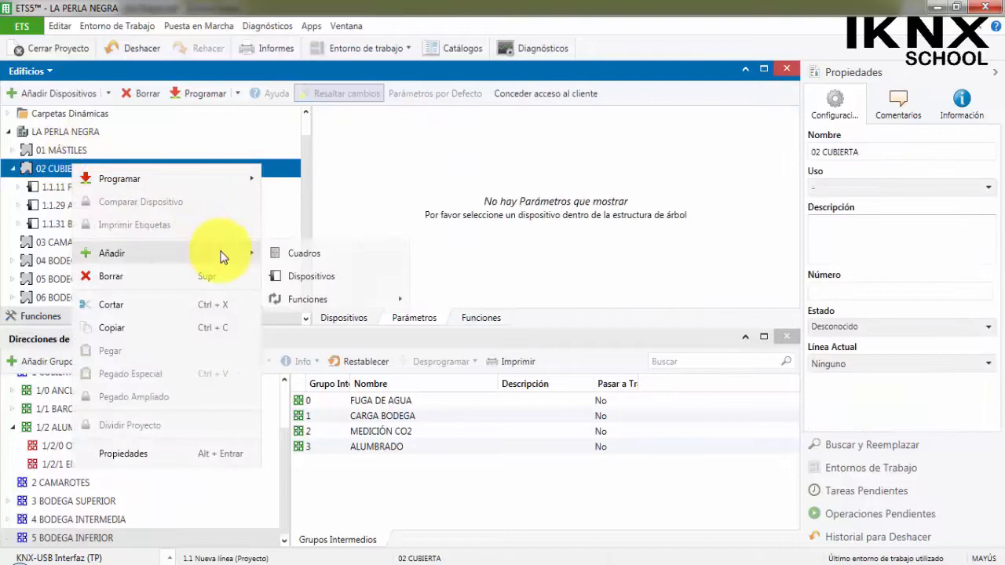
{"action": "left_click", "coordinate": [318, 275]}
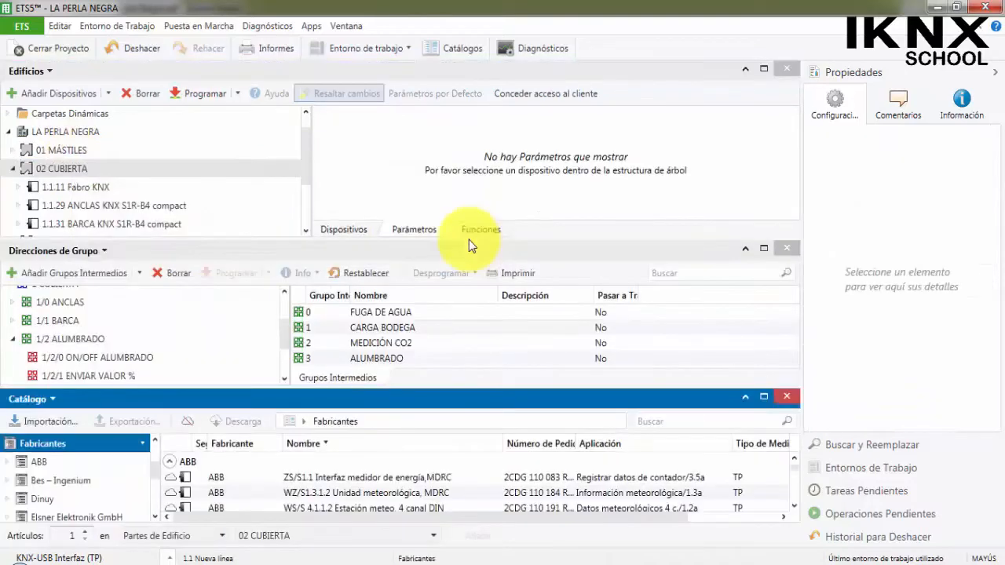
{"action": "left_click_drag", "start_coordinate": [403, 387], "coordinate": [364, 299]}
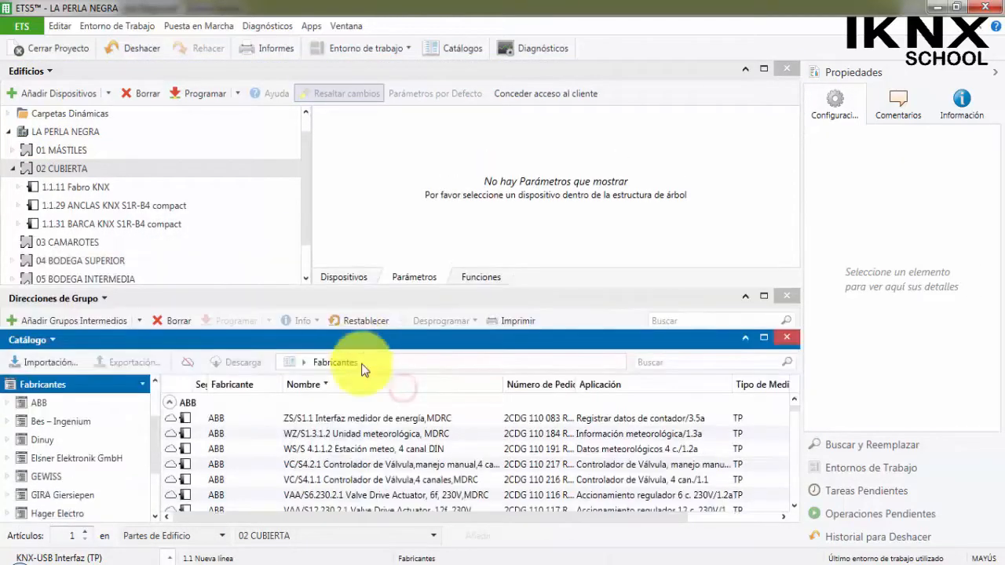
Look through the Elsner Elektronik GmbH devices in the catalogue for a DALI actuator.
{"action": "left_click", "coordinate": [59, 460]}
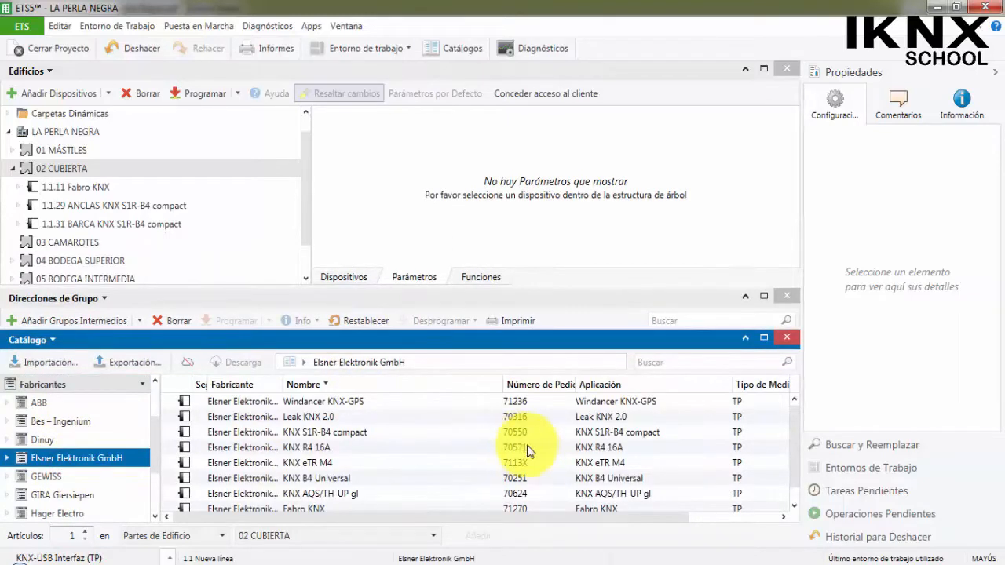
{"action": "scroll", "coordinate": [527, 445], "scroll_direction": "down", "scroll_amount": 1}
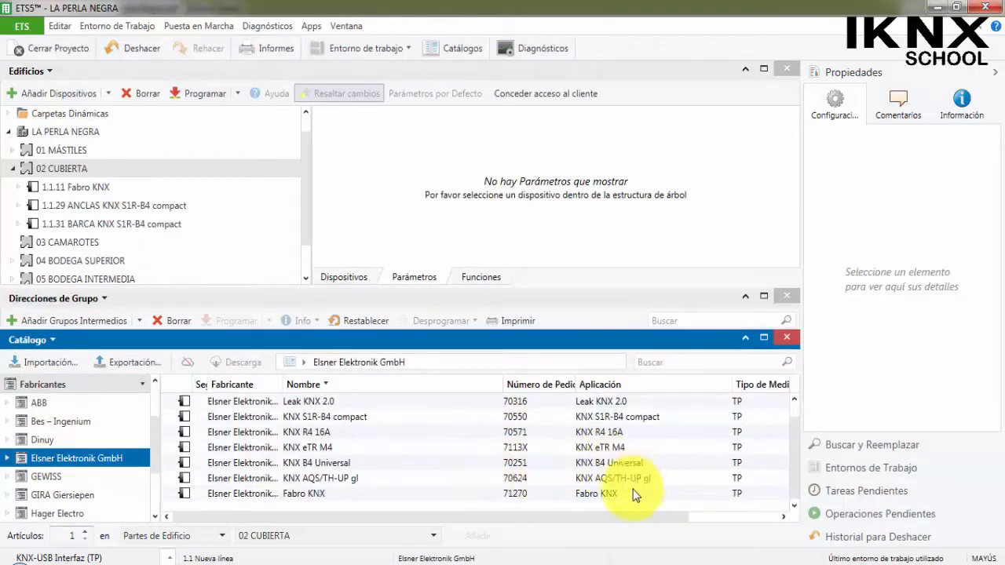
{"action": "scroll", "coordinate": [640, 471], "scroll_direction": "up", "scroll_amount": 1}
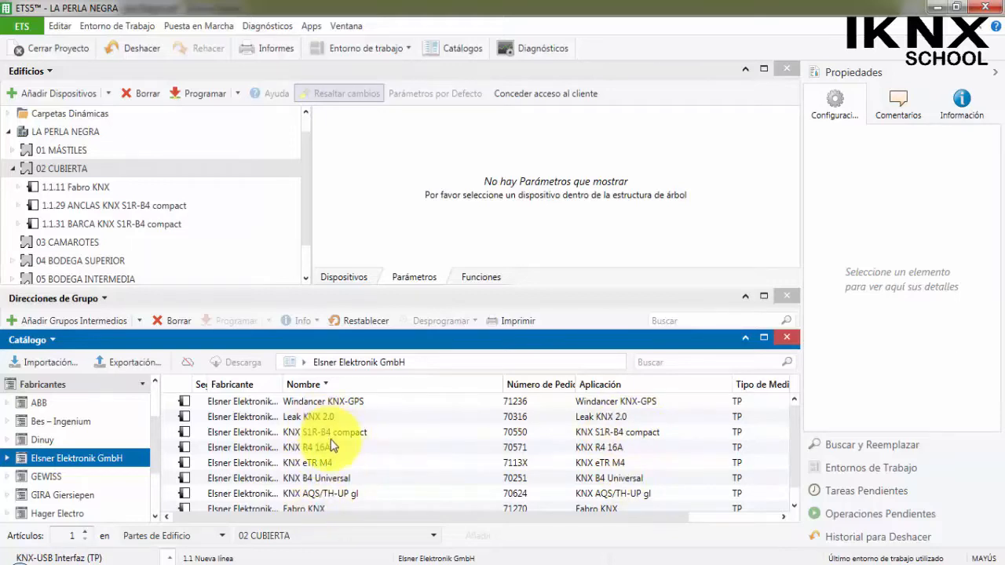
{"action": "scroll", "coordinate": [336, 479], "scroll_direction": "down", "scroll_amount": 1}
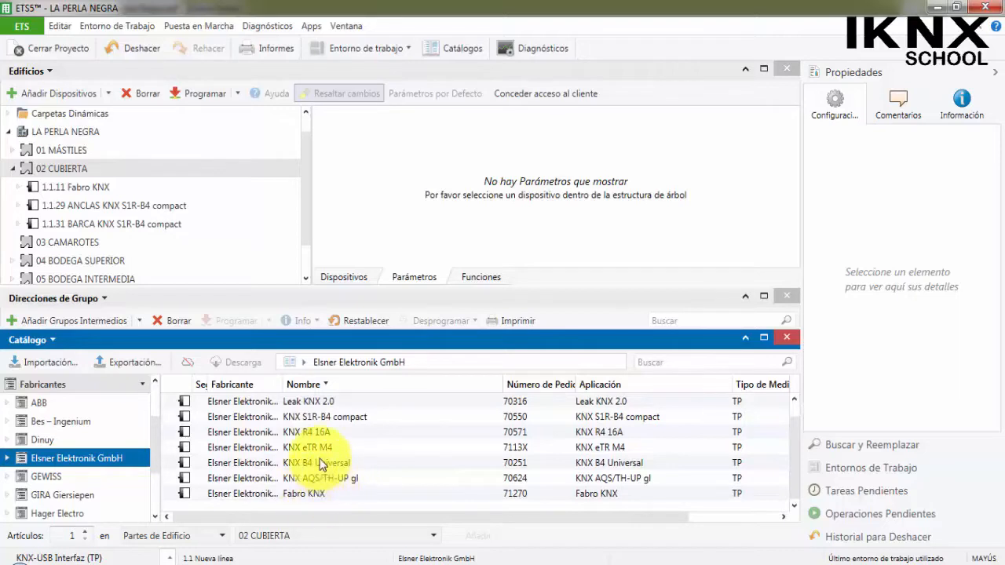
{"action": "scroll", "coordinate": [328, 445], "scroll_direction": "up", "scroll_amount": 1}
{"action": "scroll", "coordinate": [315, 498], "scroll_direction": "down", "scroll_amount": 1}
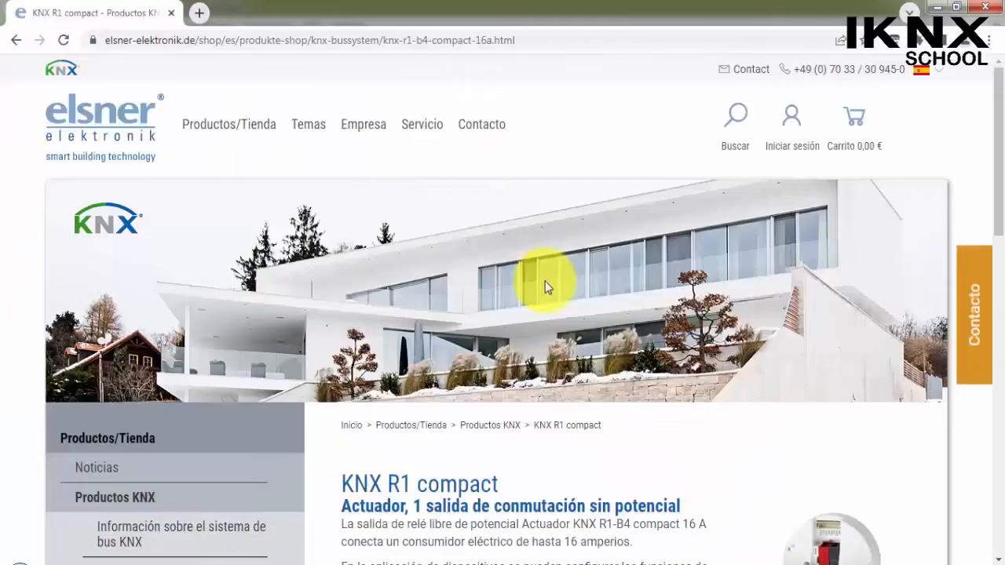
Switch to the Elsner website in the browser and go back to the Productos KNX page.
{"action": "scroll", "coordinate": [542, 299], "scroll_direction": "down", "scroll_amount": 4}
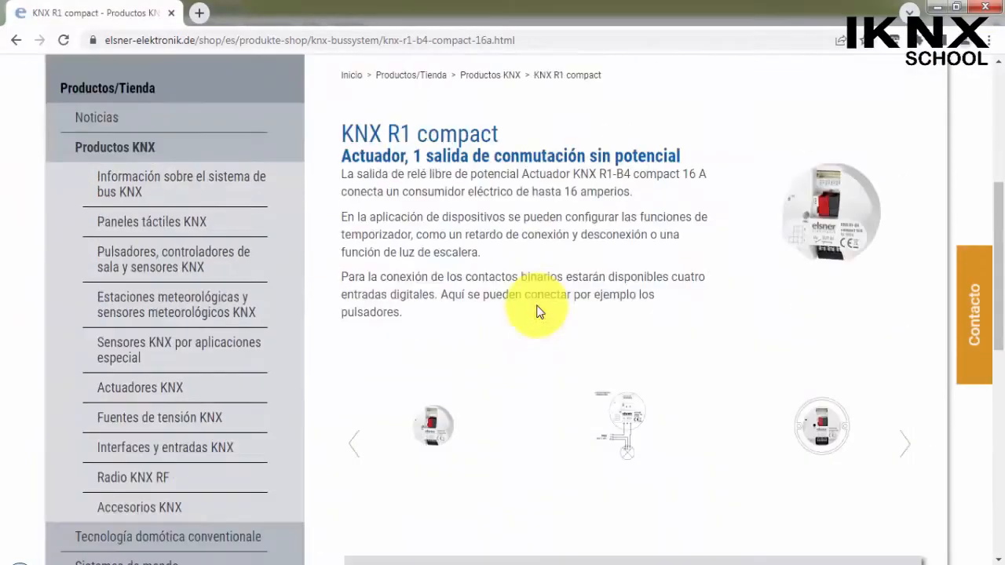
{"action": "left_click", "coordinate": [16, 40]}
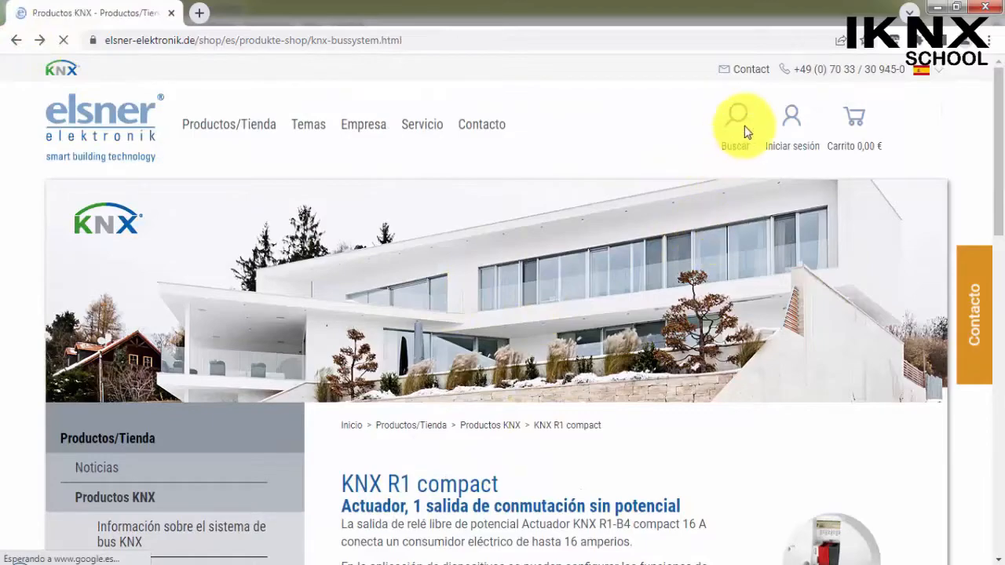
{"action": "scroll", "coordinate": [589, 340], "scroll_direction": "down", "scroll_amount": 5}
{"action": "scroll", "coordinate": [593, 332], "scroll_direction": "up", "scroll_amount": 20}
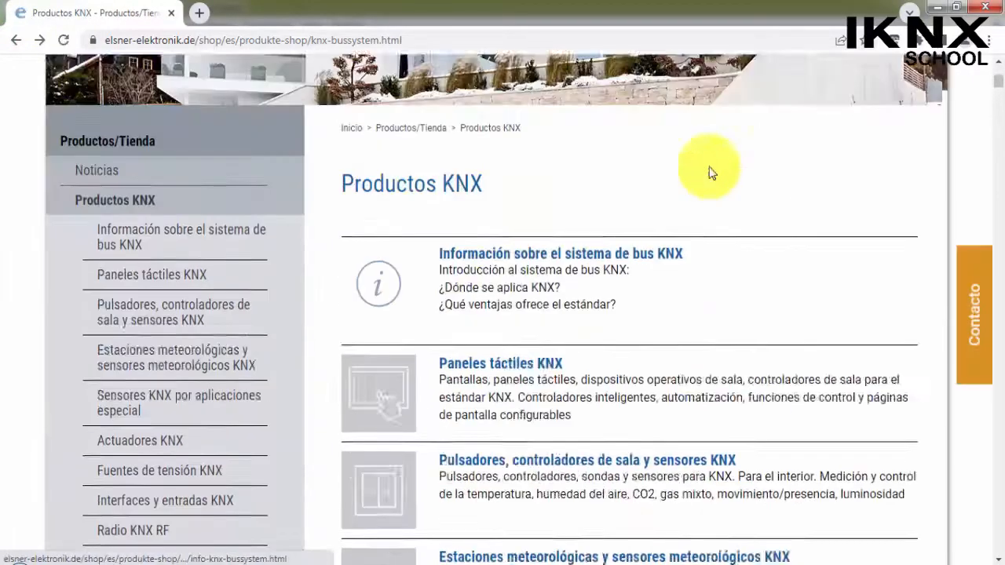
{"action": "scroll", "coordinate": [721, 157], "scroll_direction": "down", "scroll_amount": 2}
{"action": "scroll", "coordinate": [712, 193], "scroll_direction": "up", "scroll_amount": 3}
Search the Elsner website for DALI.
{"action": "left_click", "coordinate": [734, 130]}
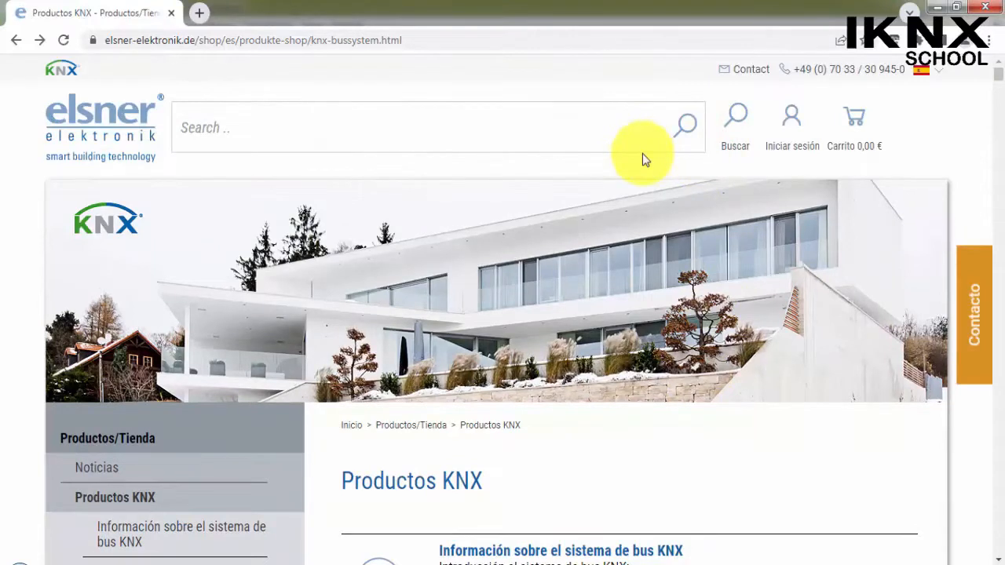
{"action": "left_click", "coordinate": [513, 119]}
{"action": "type", "text": "DA"}
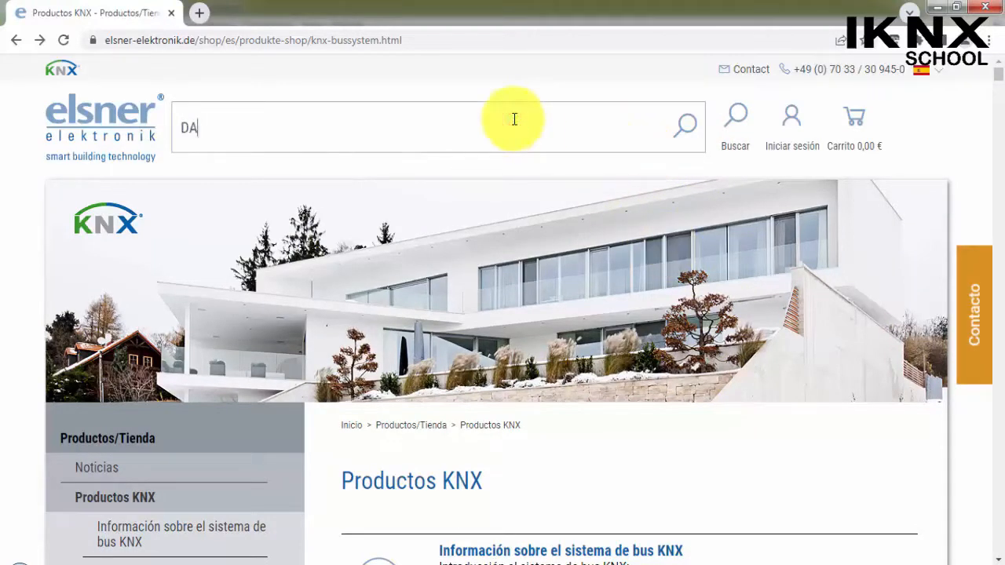
{"action": "type", "text": "LI"}
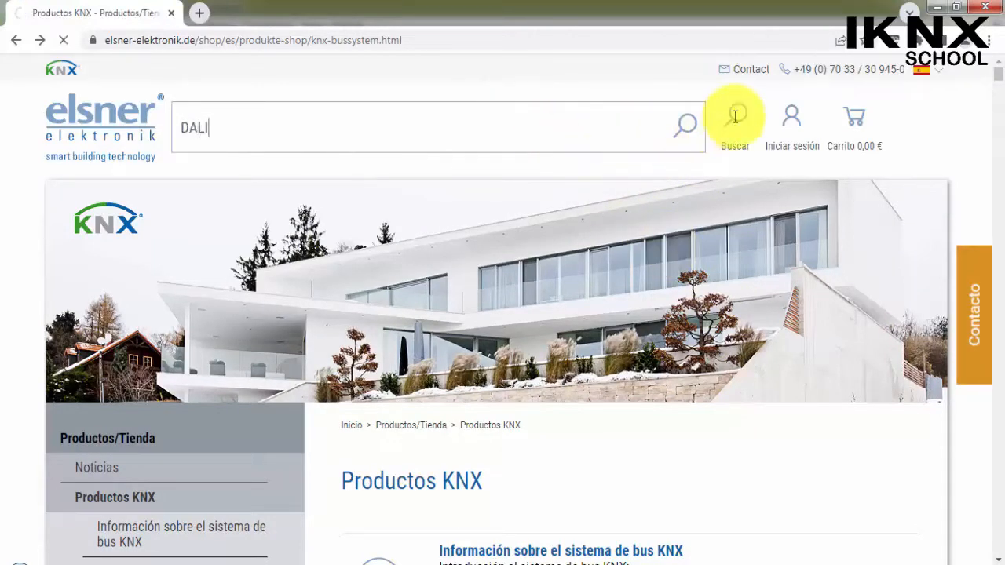
{"action": "left_click", "coordinate": [736, 122]}
Open the KNX DALI L4 bc 16 A actuator's product page and go to its product details section.
{"action": "scroll", "coordinate": [414, 279], "scroll_direction": "up", "scroll_amount": 6}
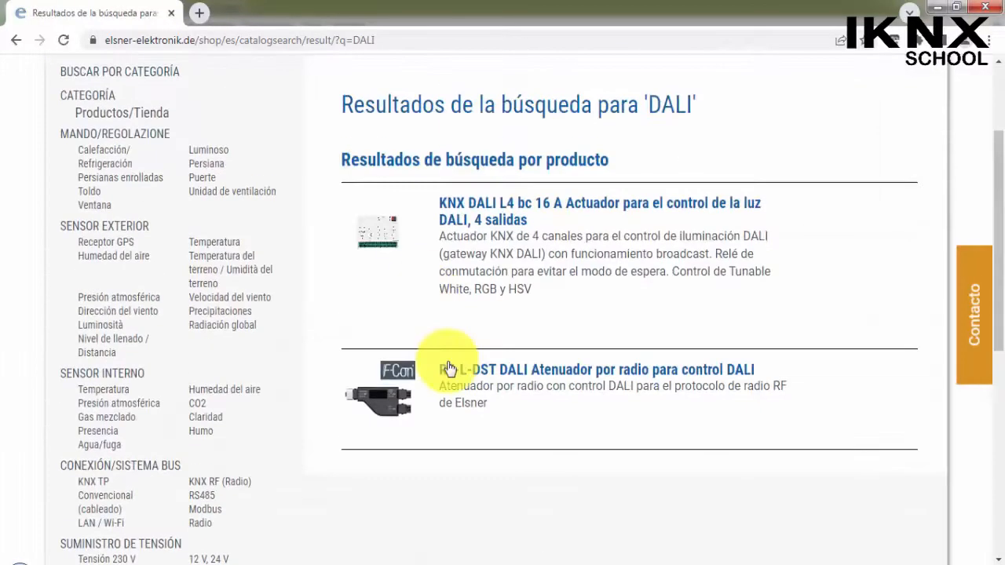
{"action": "left_click", "coordinate": [509, 208]}
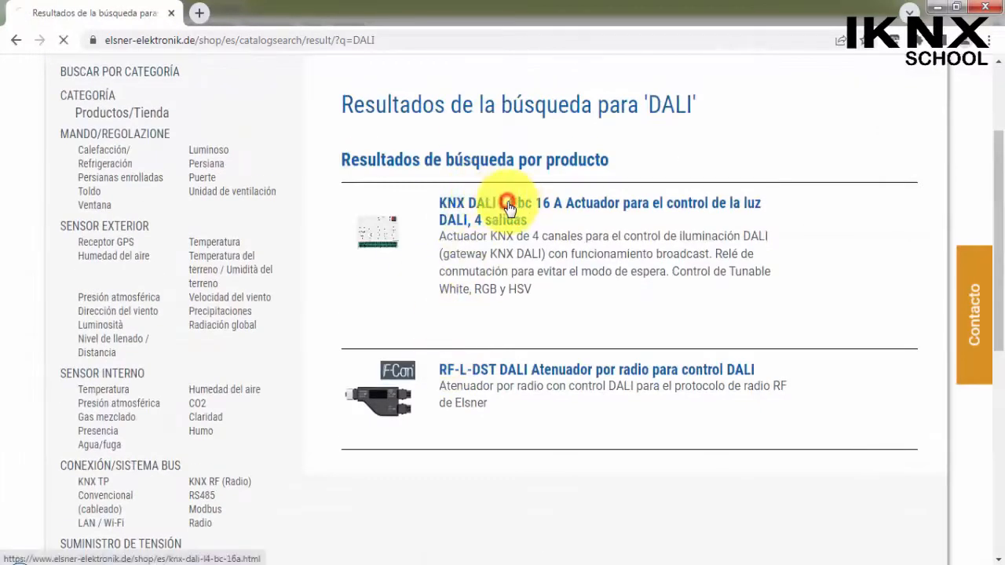
{"action": "scroll", "coordinate": [608, 329], "scroll_direction": "down", "scroll_amount": 10}
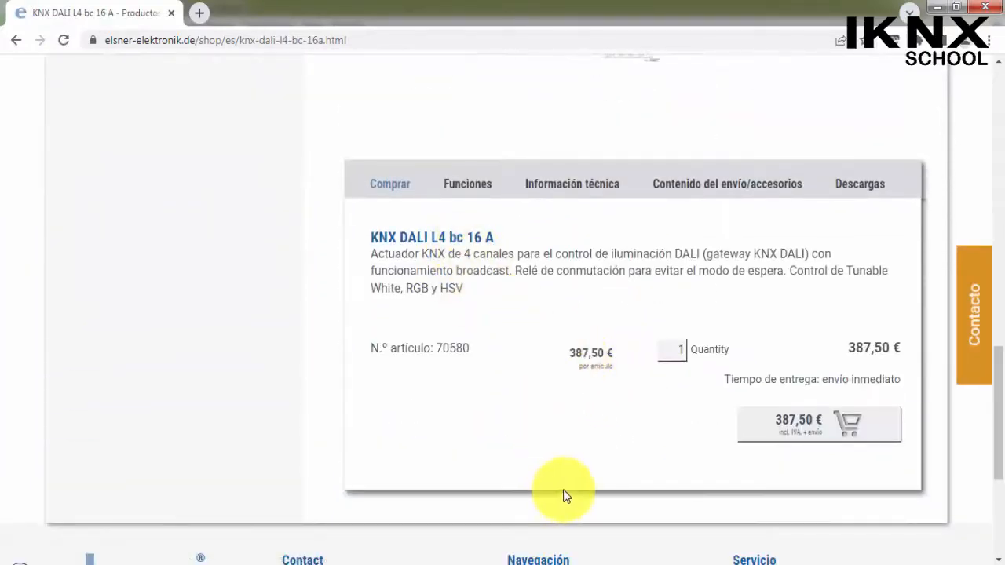
Download the KNX DALI L4 bc 16 A Applikation 1.0 zip from the product's downloads and open the archive.
{"action": "left_click", "coordinate": [868, 183]}
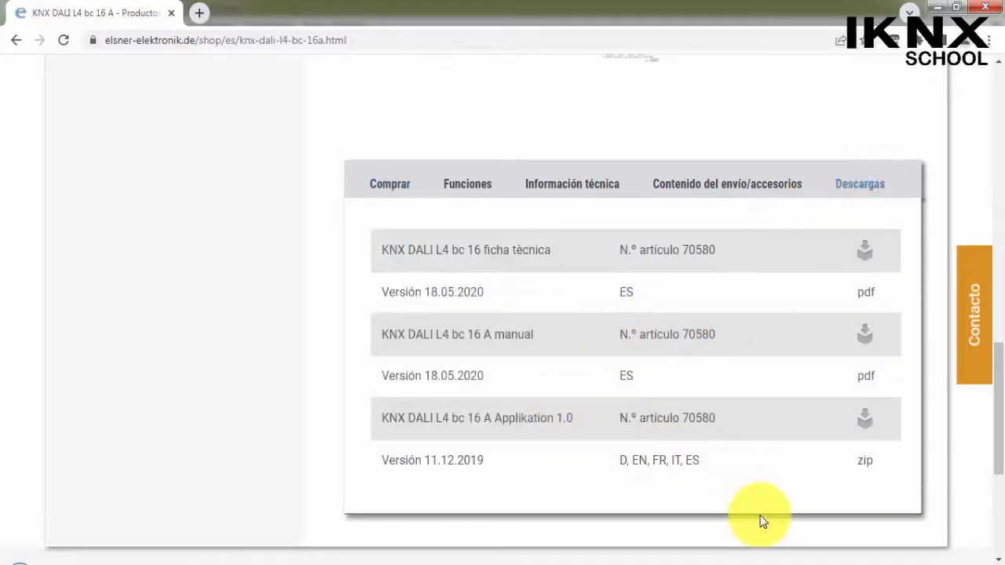
{"action": "left_click", "coordinate": [865, 422]}
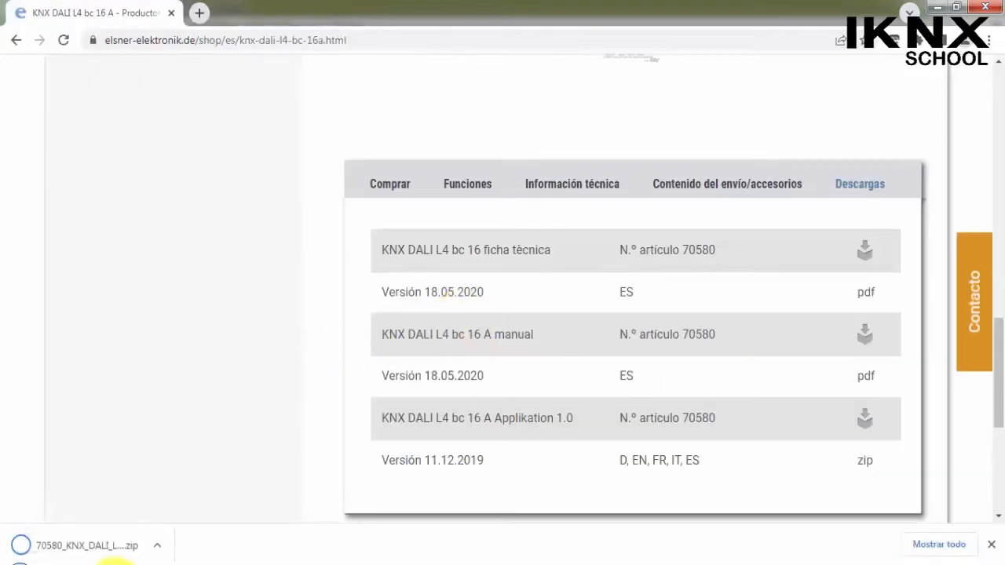
{"action": "left_click", "coordinate": [159, 543]}
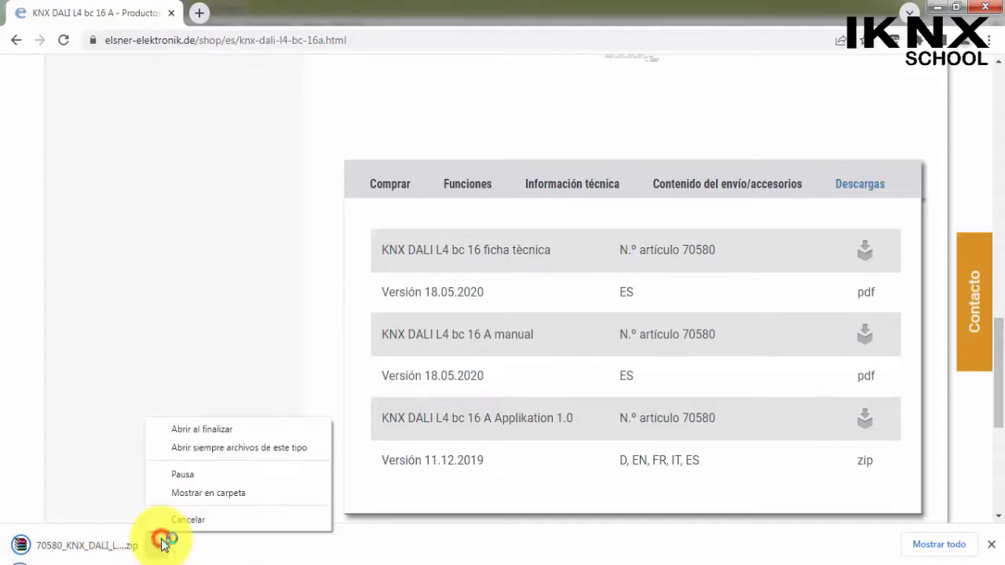
{"action": "left_click", "coordinate": [228, 431]}
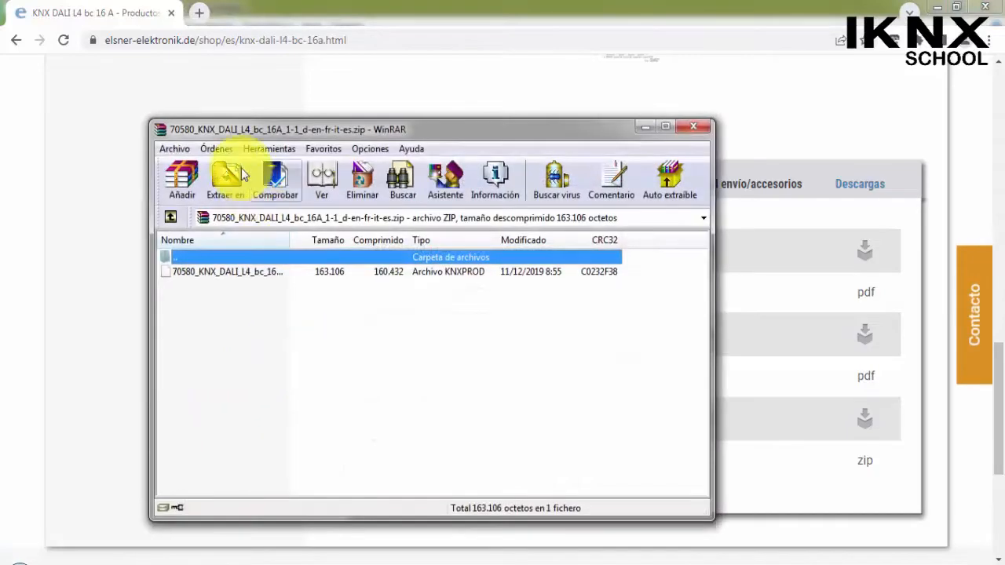
Extract the archive's KNXPROD file to the desktop (Escritorio) and return to the ETS5 project.
{"action": "left_click", "coordinate": [228, 179]}
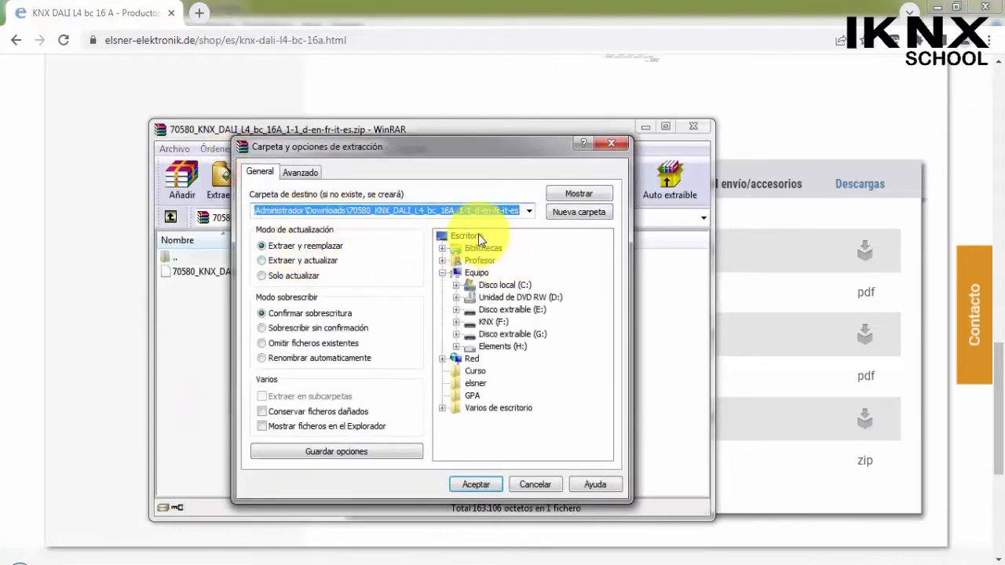
{"action": "left_click", "coordinate": [475, 236]}
{"action": "left_click", "coordinate": [481, 487]}
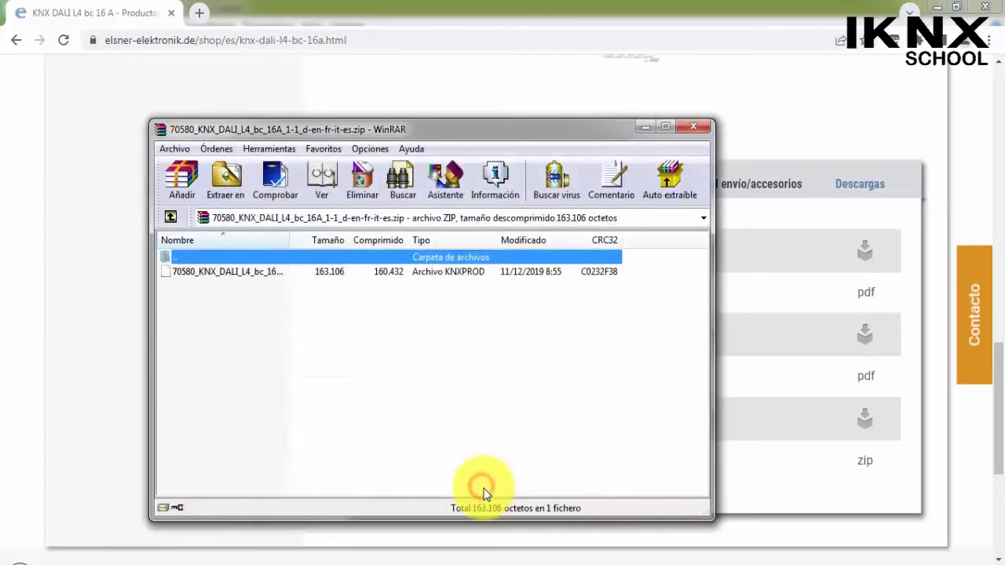
{"action": "left_click", "coordinate": [646, 128]}
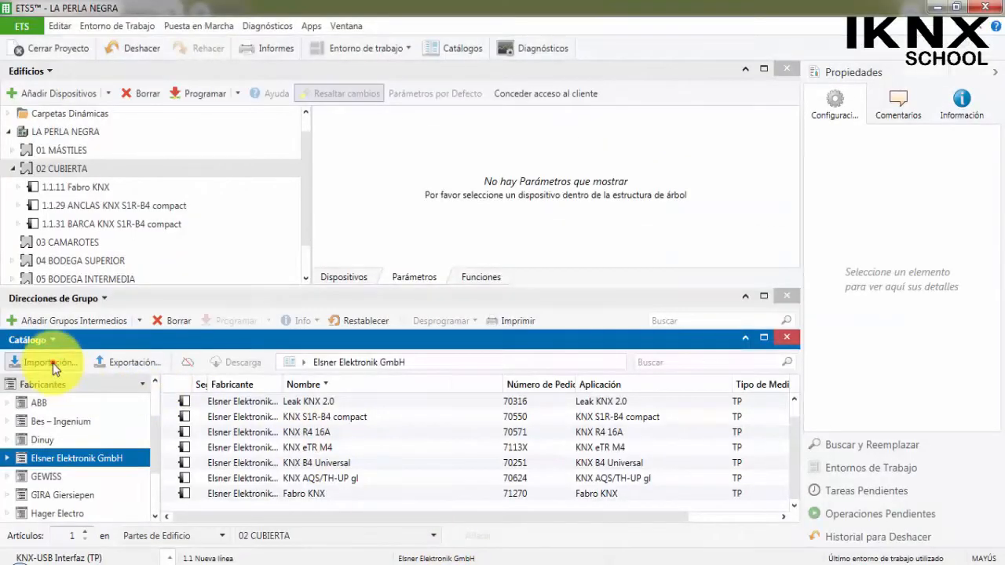
Import 70580_KNX_DALI_L4_bc_16A_1-1_d-en-fr-it-es.knxprod from the desktop into the catalogue with only Español (España) as product language.
{"action": "left_click", "coordinate": [53, 363]}
{"action": "left_click", "coordinate": [71, 138]}
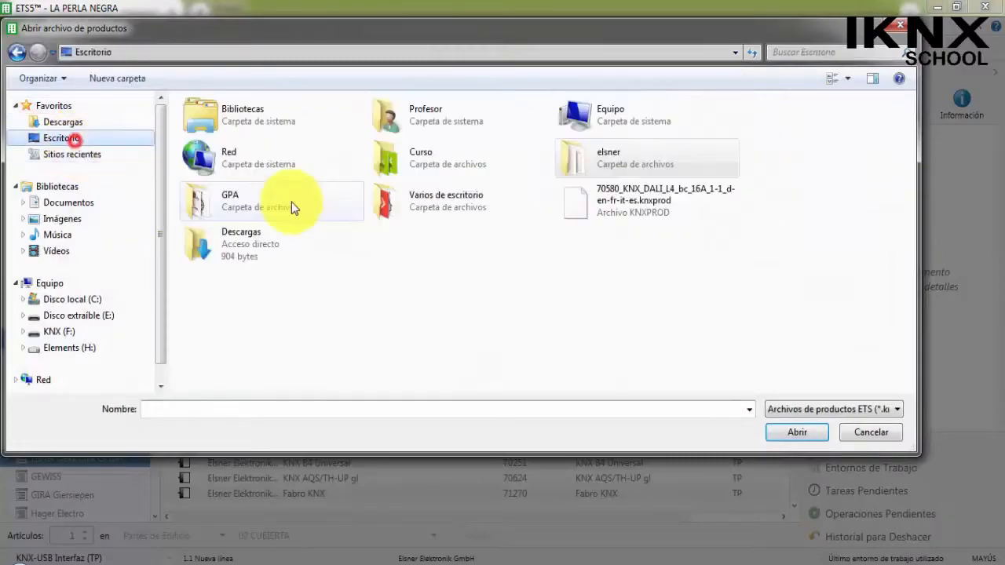
{"action": "left_click", "coordinate": [633, 210]}
{"action": "double_click", "coordinate": [635, 211]}
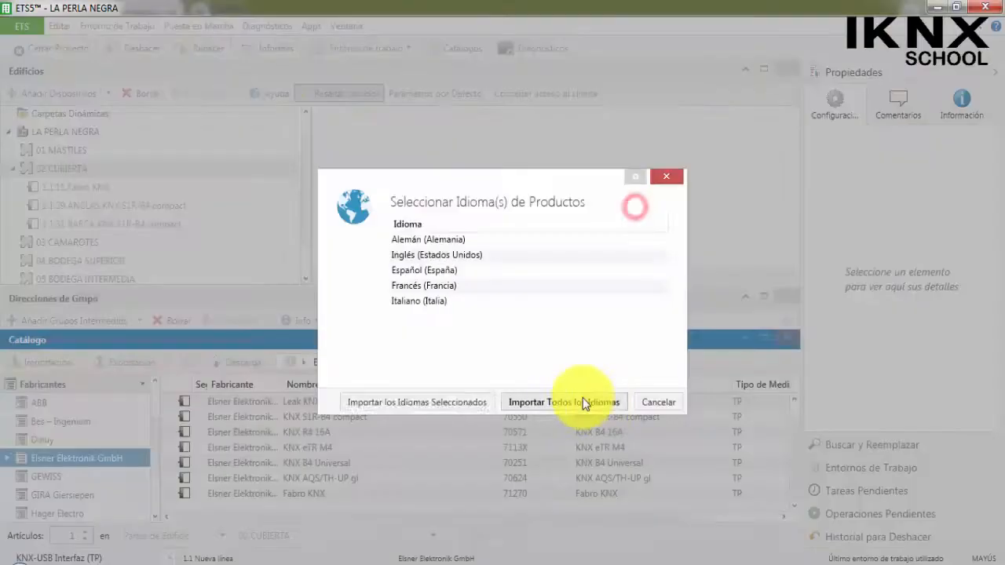
{"action": "left_click", "coordinate": [421, 269]}
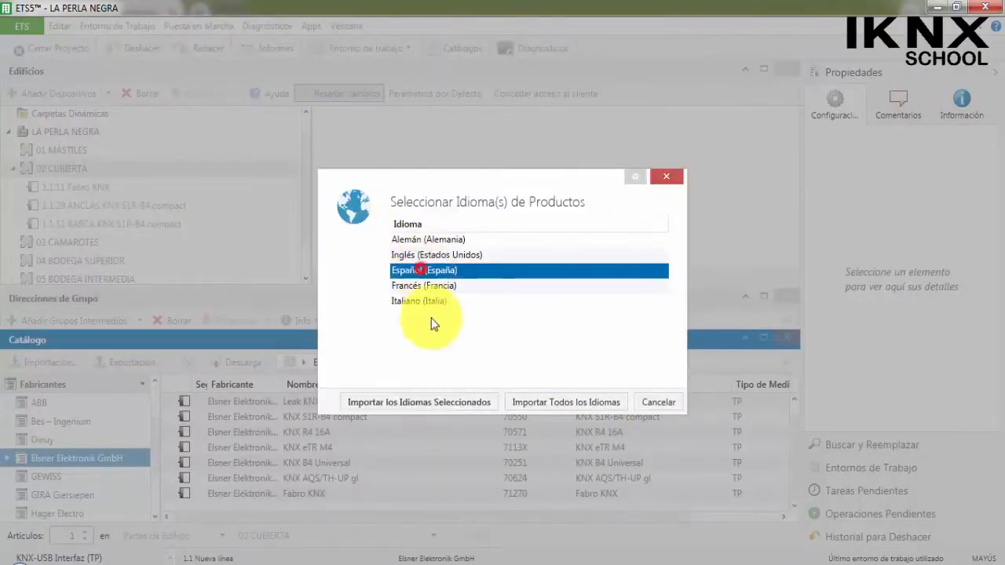
{"action": "left_click", "coordinate": [437, 401]}
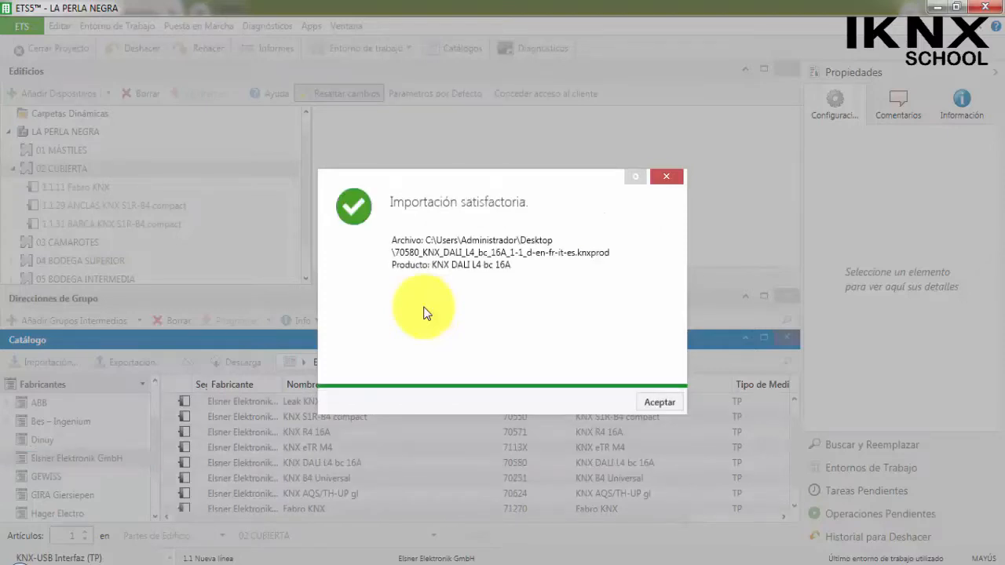
{"action": "left_click", "coordinate": [660, 403]}
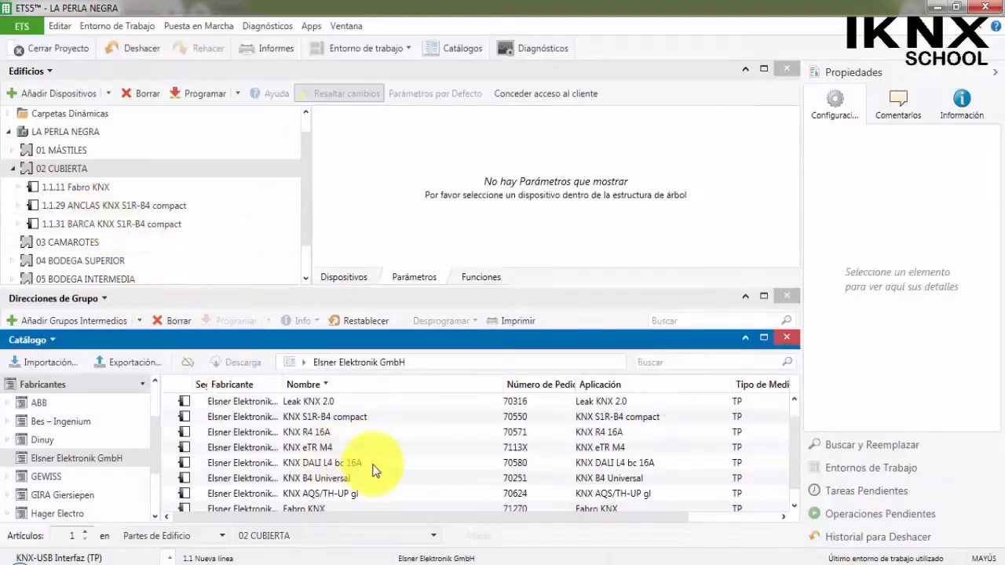
Add the KNX DALI L4 bc 16A device from the catalogue to 02 CUBIERTA and close the catalogue.
{"action": "scroll", "coordinate": [363, 475], "scroll_direction": "down", "scroll_amount": 1}
{"action": "left_click_drag", "start_coordinate": [332, 449], "coordinate": [52, 169]}
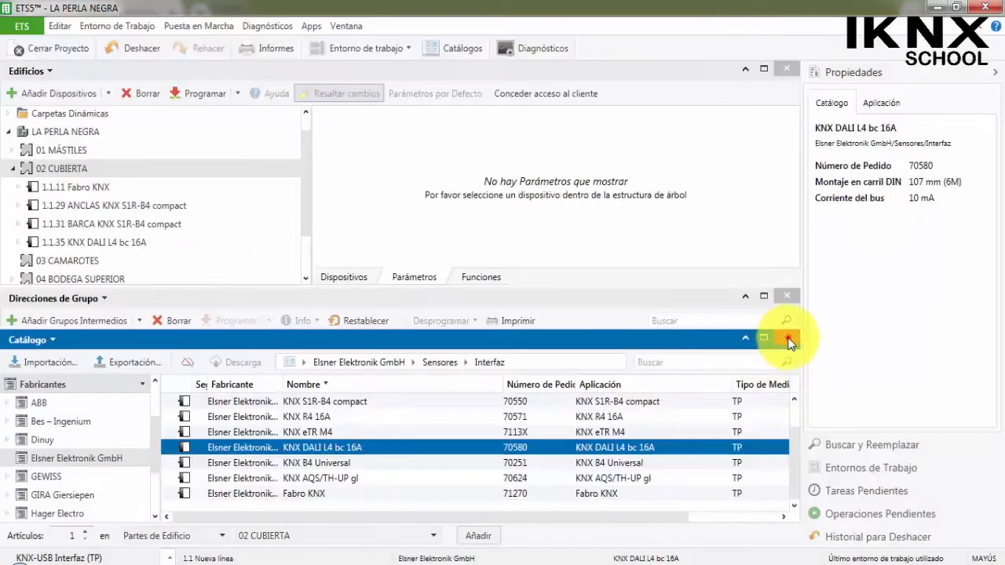
{"action": "left_click", "coordinate": [787, 340]}
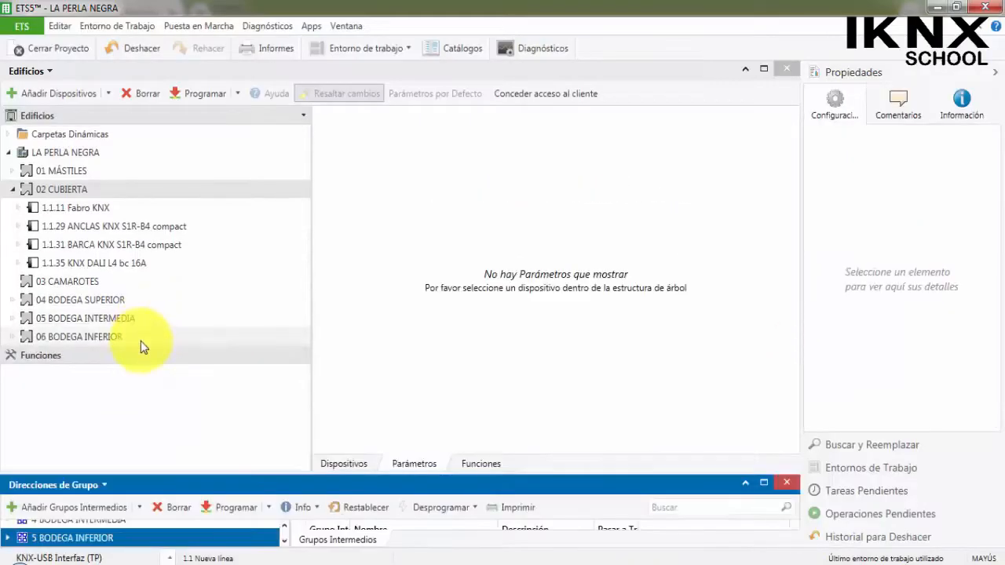
Enable DALI buses A, B, C and D in the general settings of the KNX DALI L4 bc 16A device.
{"action": "left_click_drag", "start_coordinate": [187, 470], "coordinate": [168, 409]}
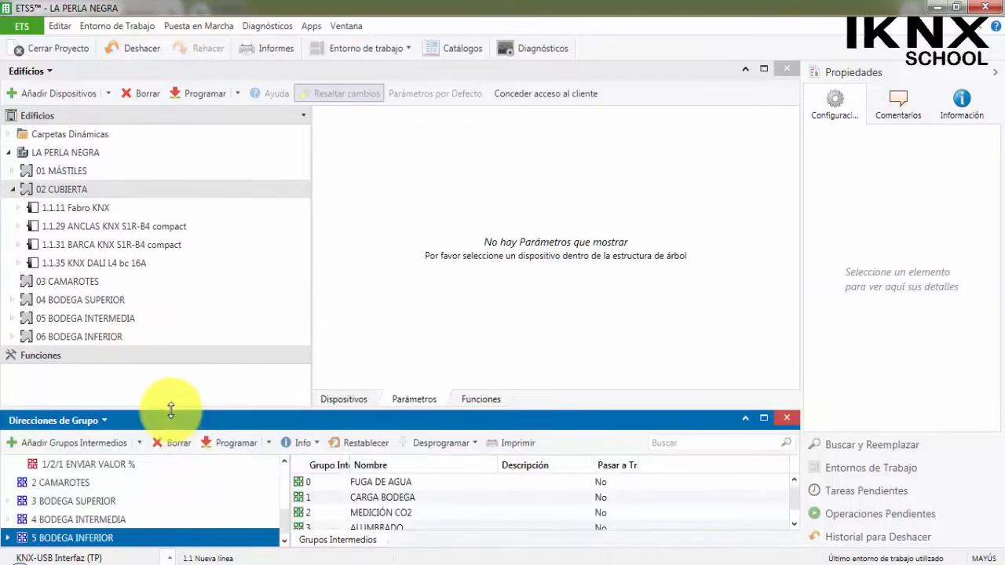
{"action": "left_click", "coordinate": [125, 265]}
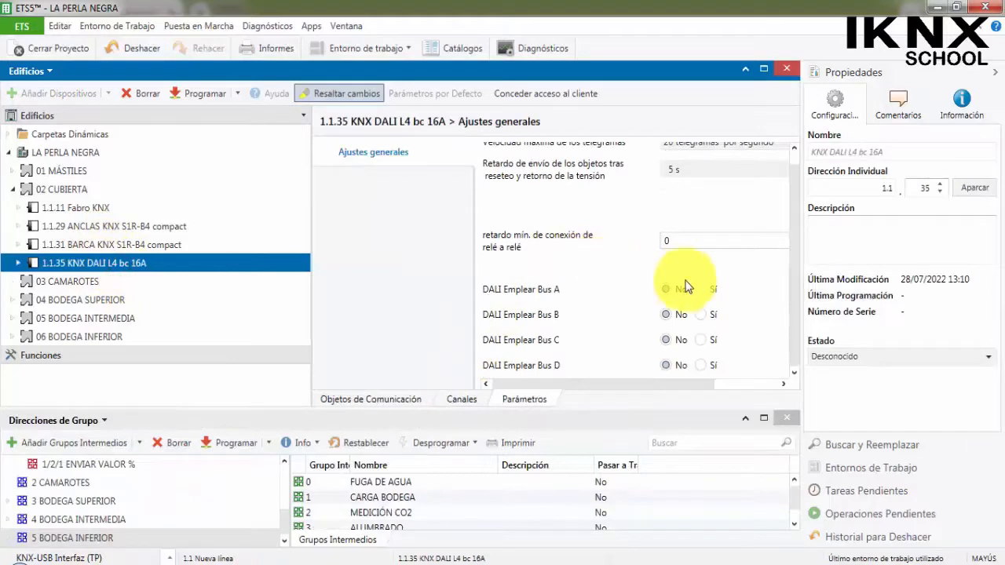
{"action": "scroll", "coordinate": [707, 267], "scroll_direction": "down", "scroll_amount": 1}
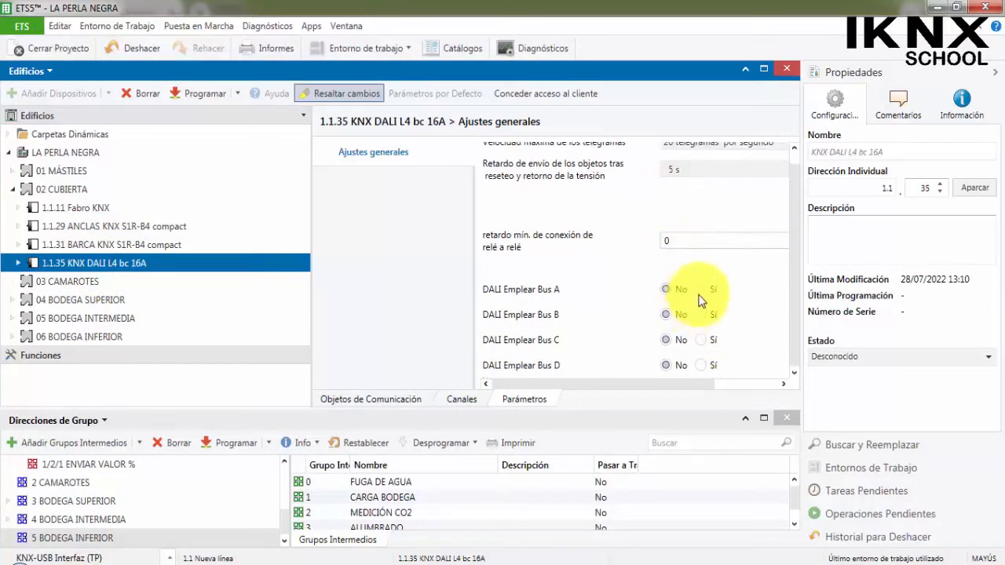
{"action": "left_click", "coordinate": [700, 289]}
{"action": "left_click", "coordinate": [702, 313]}
{"action": "left_click", "coordinate": [702, 340]}
{"action": "left_click", "coordinate": [701, 365]}
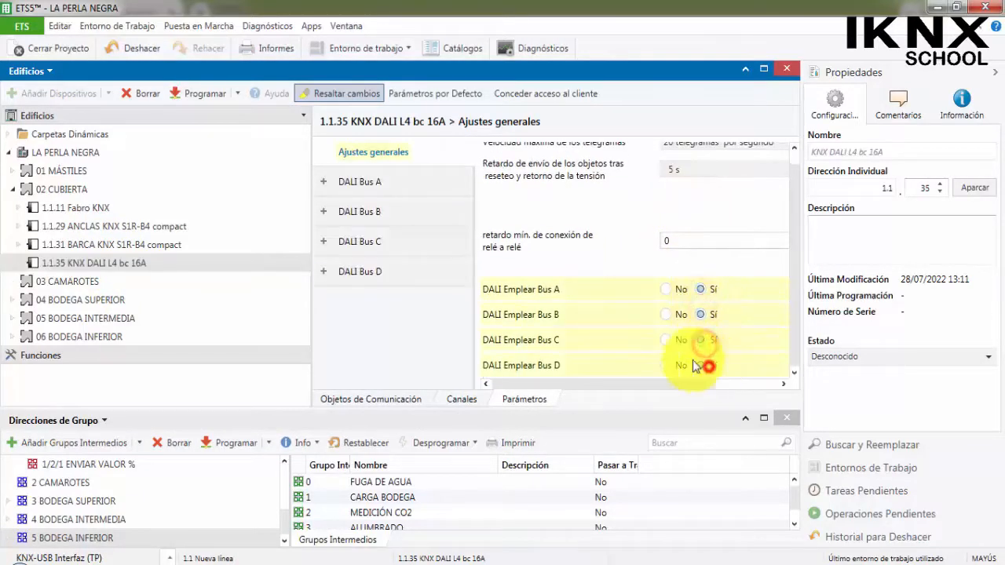
Review DALI Bus A's general, brightness control, colour control and scene parameters, including the available colour control options.
{"action": "left_click", "coordinate": [359, 184]}
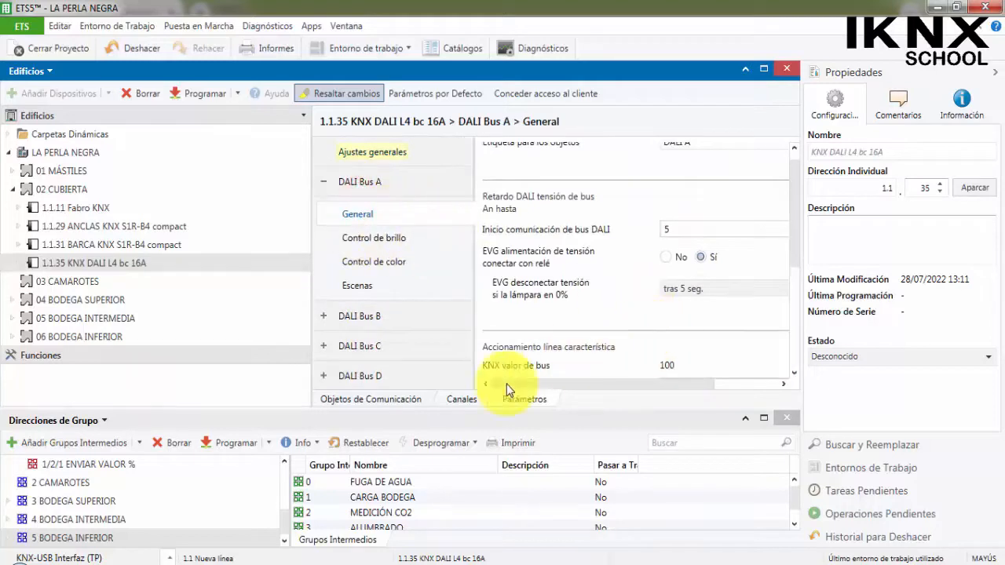
{"action": "left_click", "coordinate": [390, 238]}
{"action": "left_click", "coordinate": [396, 261]}
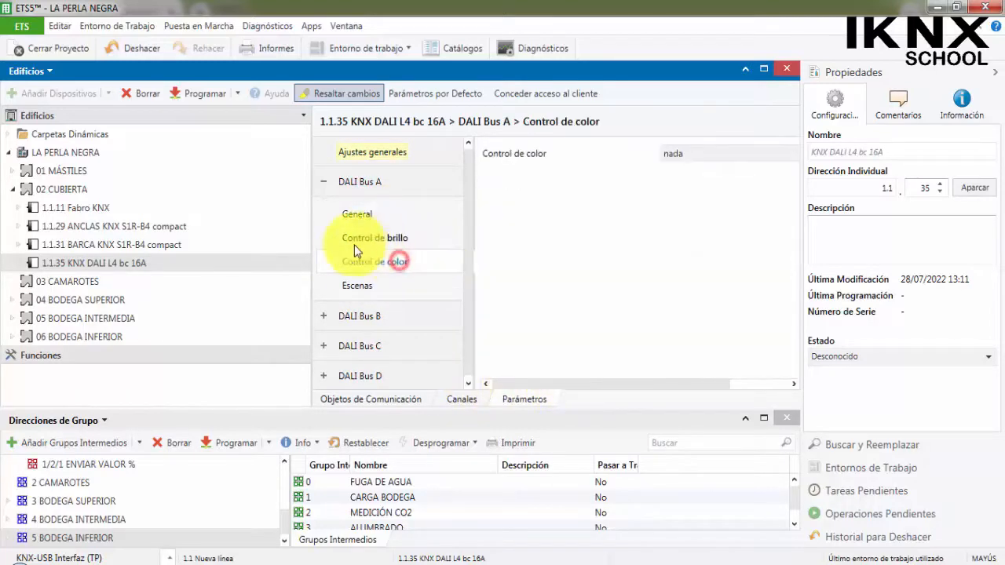
{"action": "left_click", "coordinate": [713, 160]}
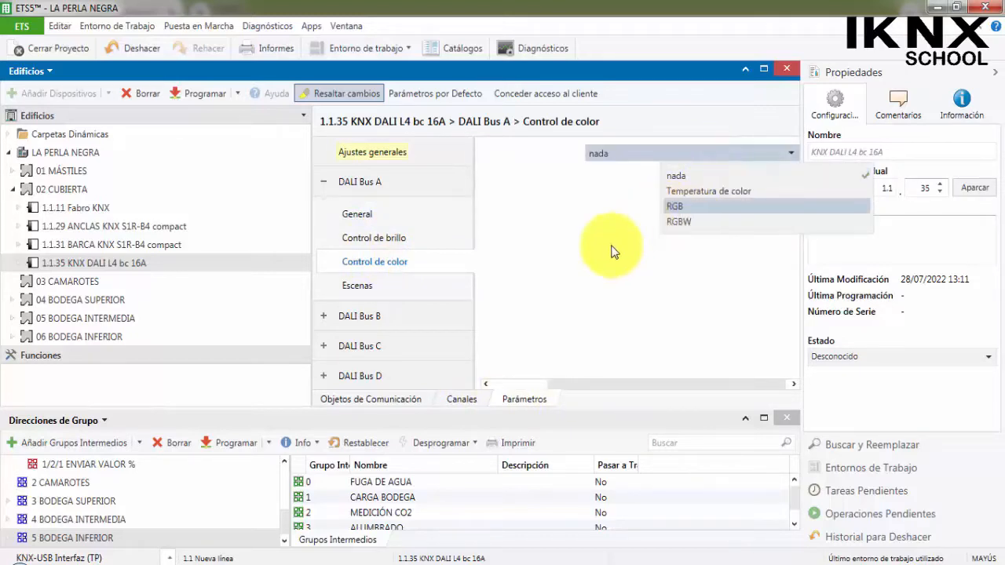
{"action": "left_click", "coordinate": [564, 289]}
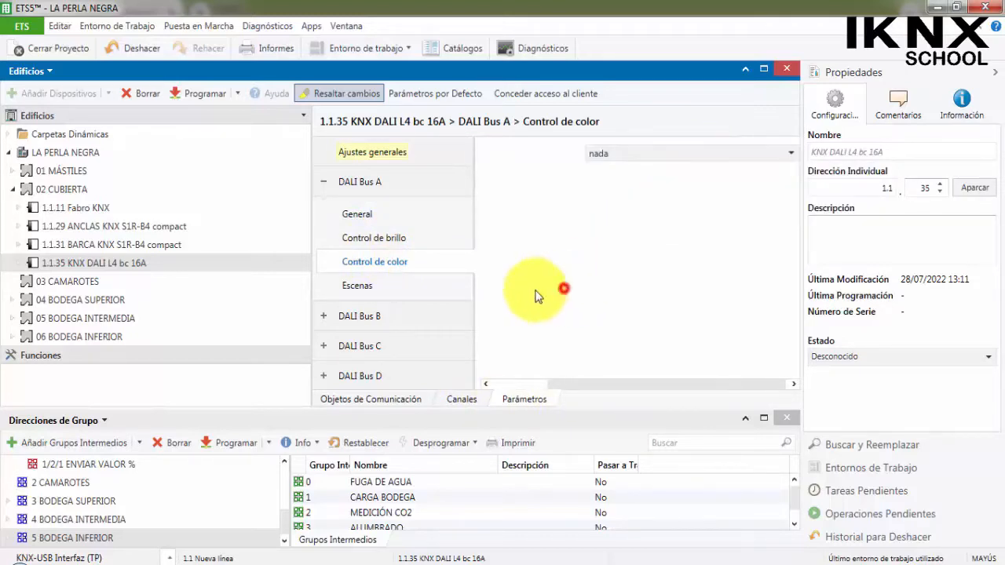
{"action": "left_click", "coordinate": [418, 240]}
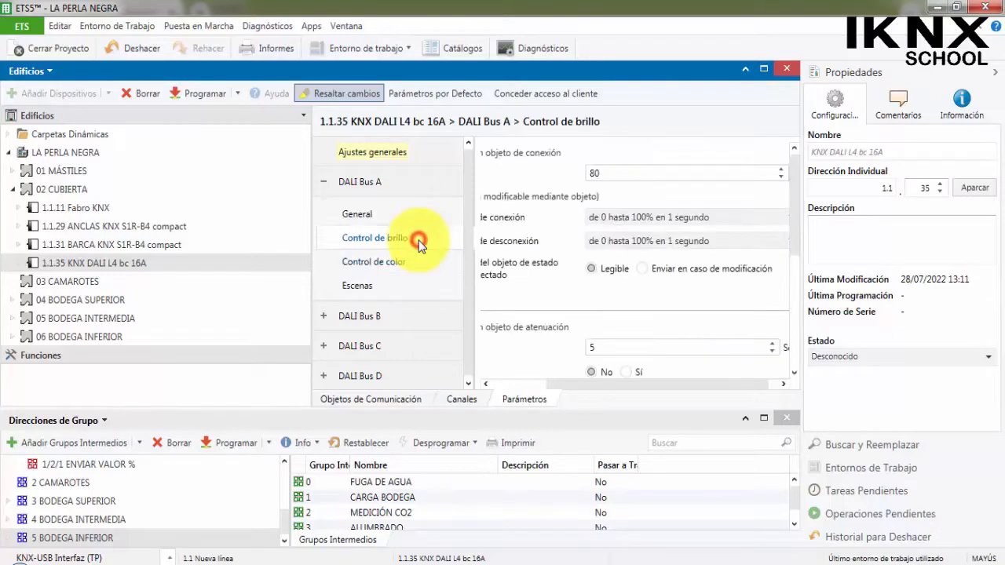
{"action": "left_click", "coordinate": [373, 284]}
{"action": "left_click", "coordinate": [360, 213]}
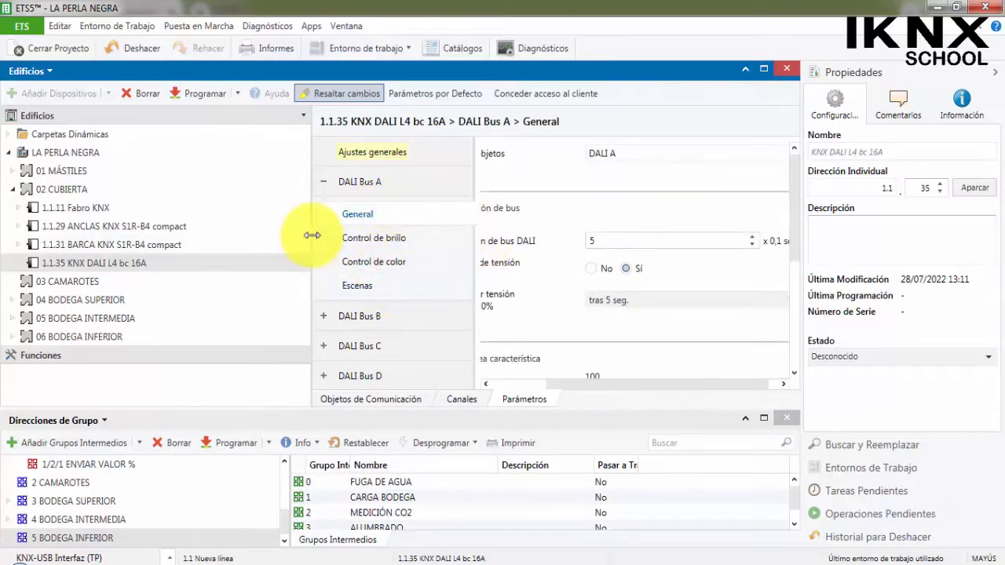
{"action": "left_click_drag", "start_coordinate": [312, 233], "coordinate": [211, 225]}
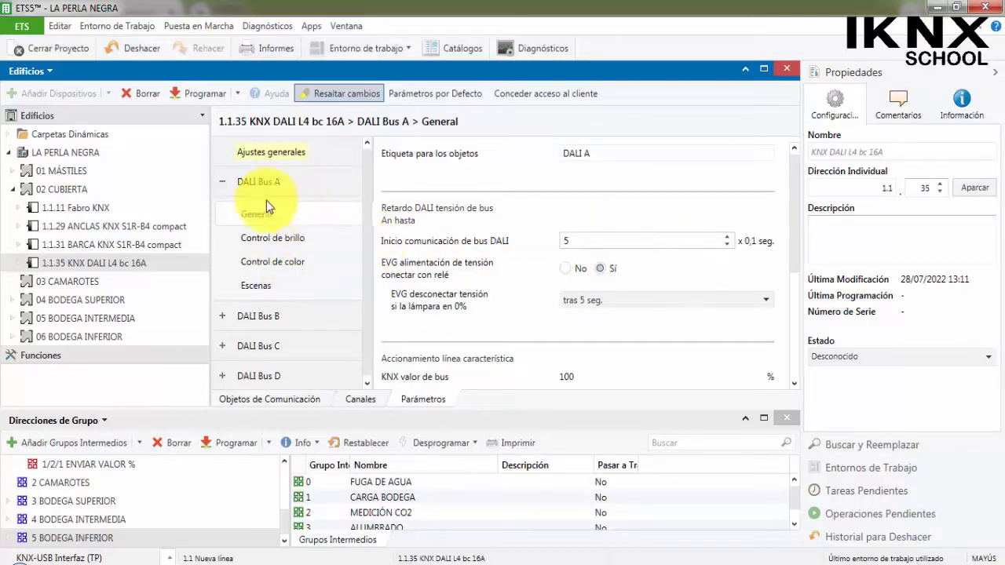
{"action": "left_click_drag", "start_coordinate": [211, 166], "coordinate": [245, 170]}
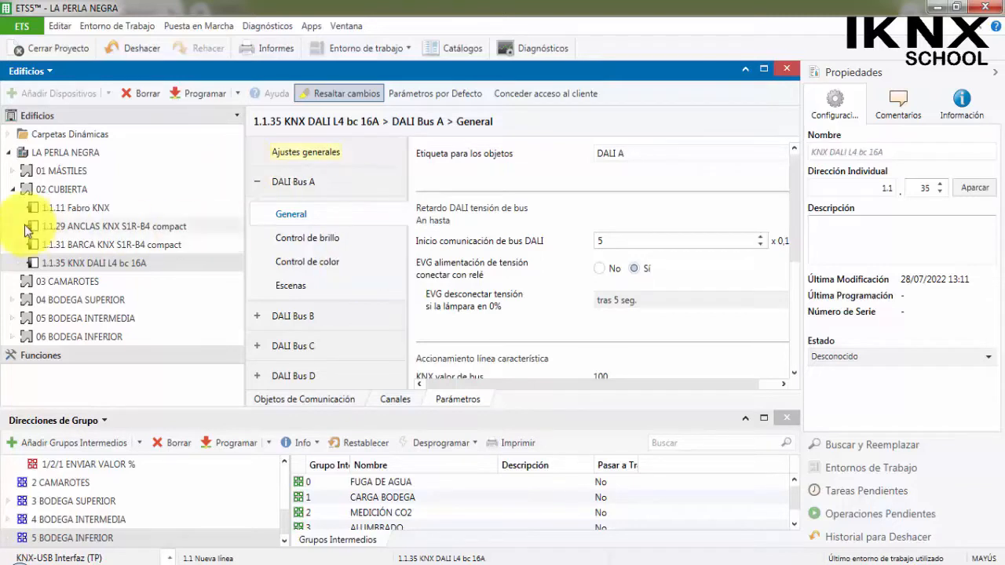
Link DALI A Conectado/Desconectado to 1/2/0 ON/OFF ALUMBRADO and DALI A valor de conexión % to 1/2/1 ENVIAR VALOR %.
{"action": "left_click", "coordinate": [19, 262]}
{"action": "left_click", "coordinate": [24, 232]}
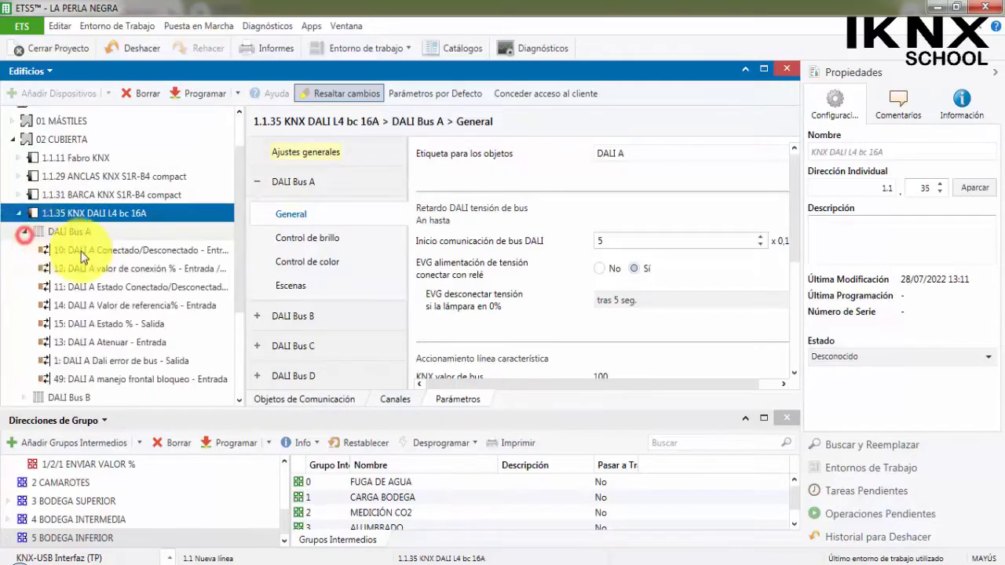
{"action": "left_click_drag", "start_coordinate": [246, 281], "coordinate": [359, 281]}
{"action": "left_click", "coordinate": [183, 271]}
{"action": "left_click", "coordinate": [195, 250]}
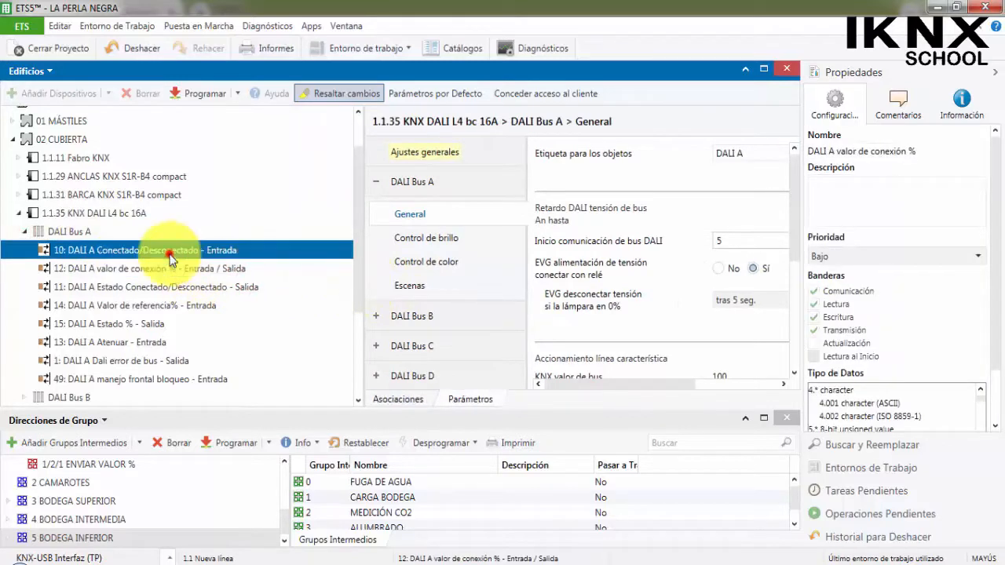
{"action": "scroll", "coordinate": [134, 474], "scroll_direction": "up", "scroll_amount": 2}
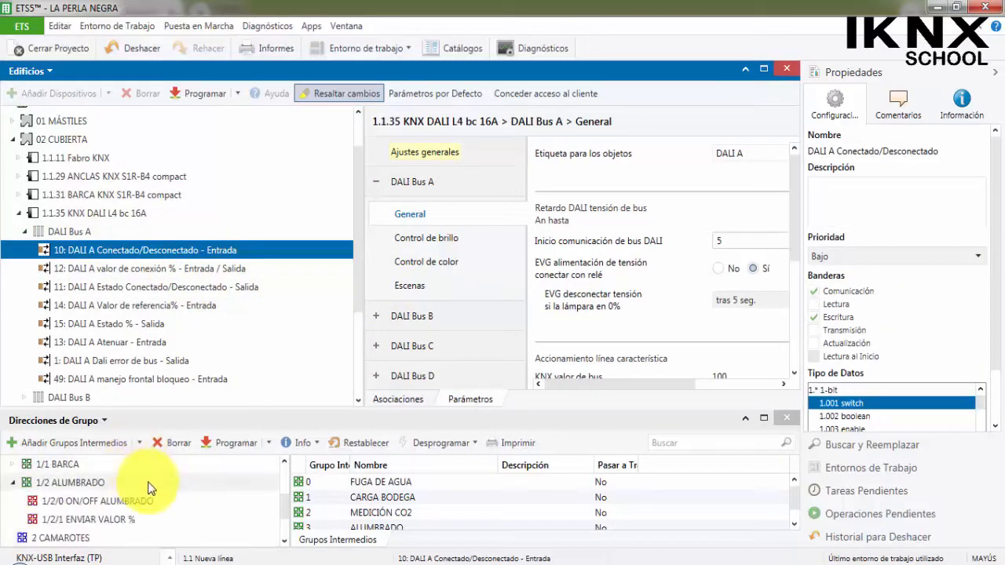
{"action": "scroll", "coordinate": [106, 499], "scroll_direction": "up", "scroll_amount": 2}
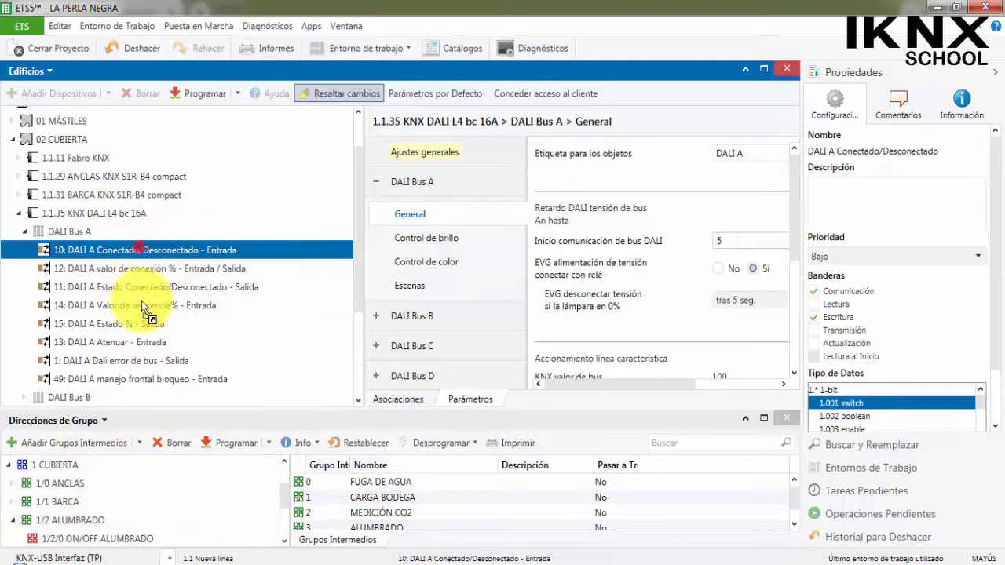
{"action": "left_click_drag", "start_coordinate": [142, 301], "coordinate": [132, 485]}
{"action": "left_click", "coordinate": [164, 270]}
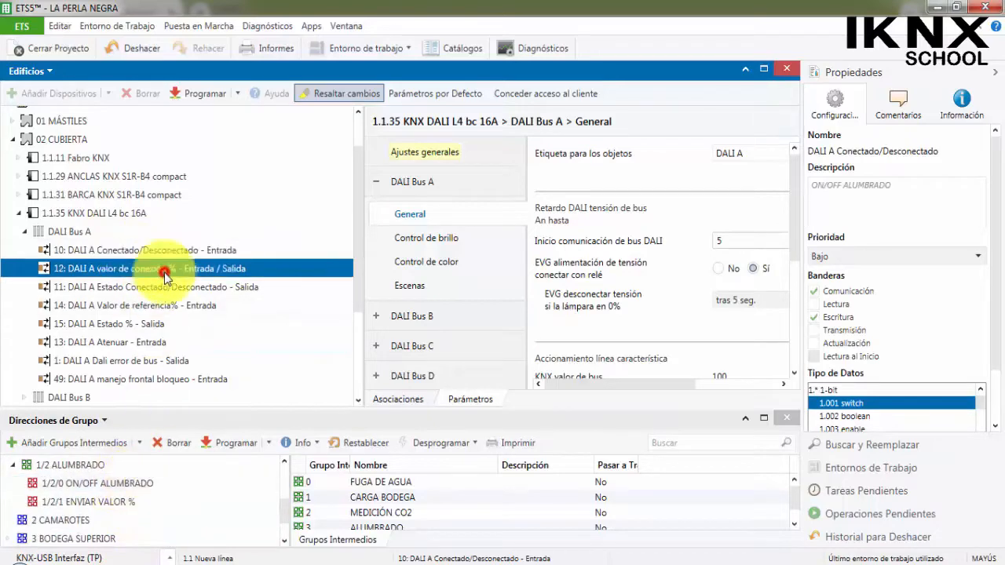
{"action": "left_click_drag", "start_coordinate": [164, 275], "coordinate": [132, 515]}
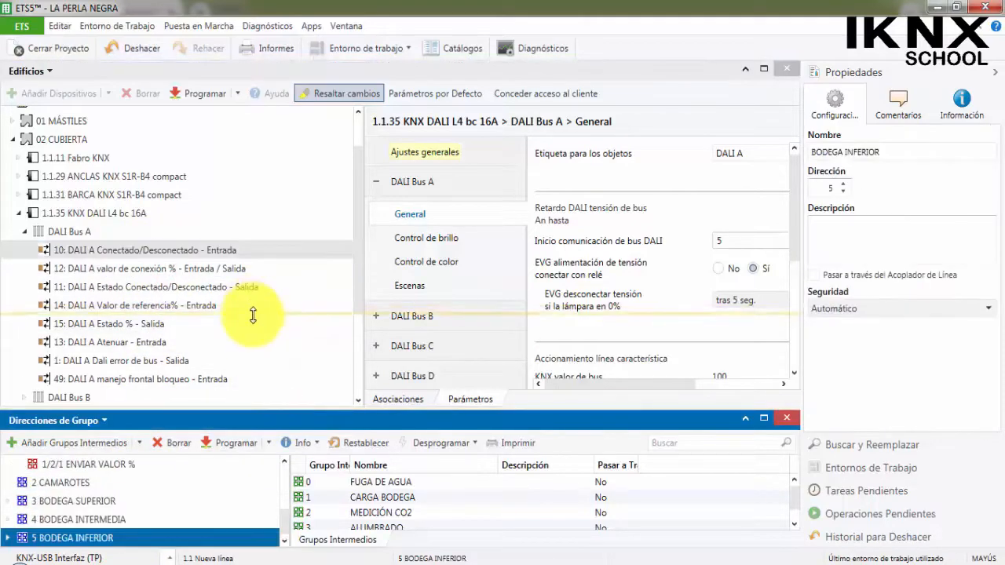
Link DALI B Conectado/Desconectado to 3/2/0 ON/OFF ALUMBRADO and DALI B valor de conexión % to 3/2/1 ENVIAR VALOR %.
{"action": "left_click_drag", "start_coordinate": [253, 315], "coordinate": [253, 315]}
{"action": "scroll", "coordinate": [159, 223], "scroll_direction": "down", "scroll_amount": 2}
{"action": "left_click", "coordinate": [24, 119]}
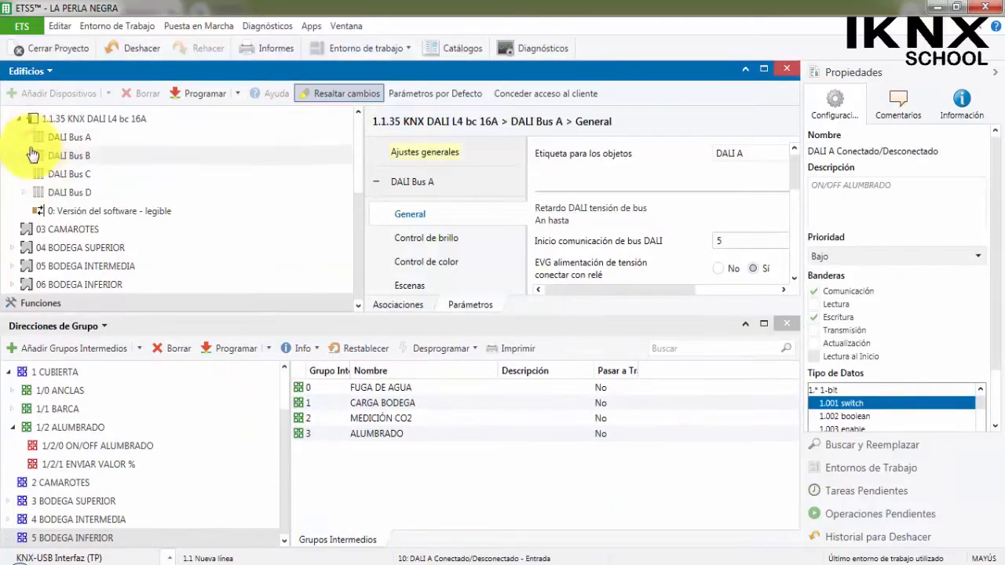
{"action": "left_click", "coordinate": [25, 156]}
{"action": "scroll", "coordinate": [106, 255], "scroll_direction": "down", "scroll_amount": 1}
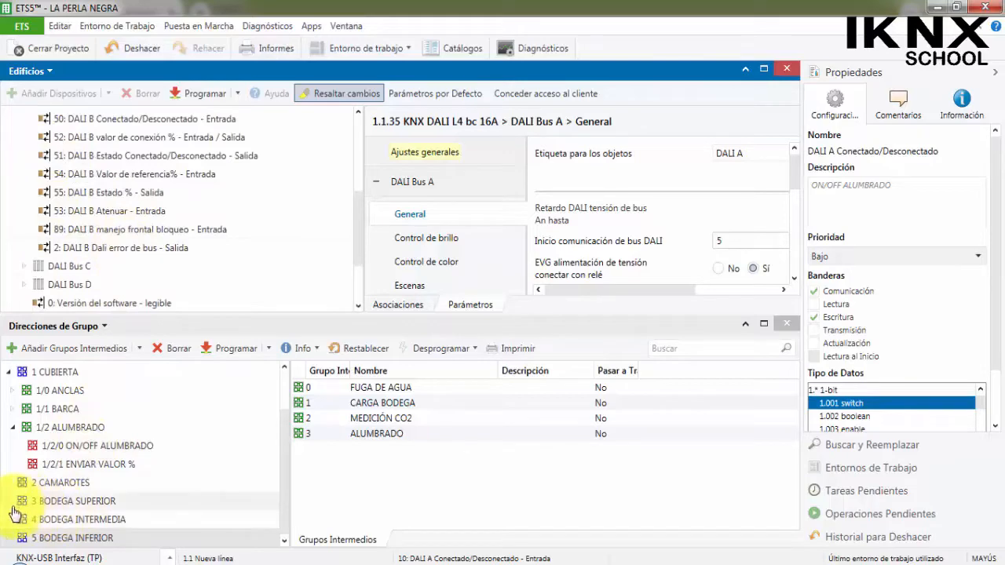
{"action": "left_click", "coordinate": [24, 538]}
{"action": "left_click", "coordinate": [9, 501]}
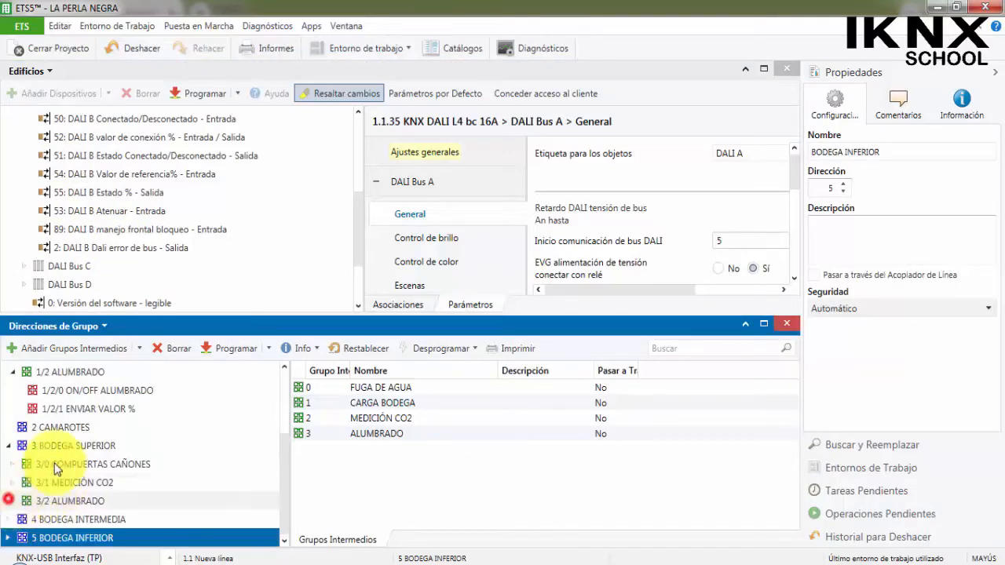
{"action": "left_click", "coordinate": [13, 501]}
{"action": "left_click", "coordinate": [137, 120]}
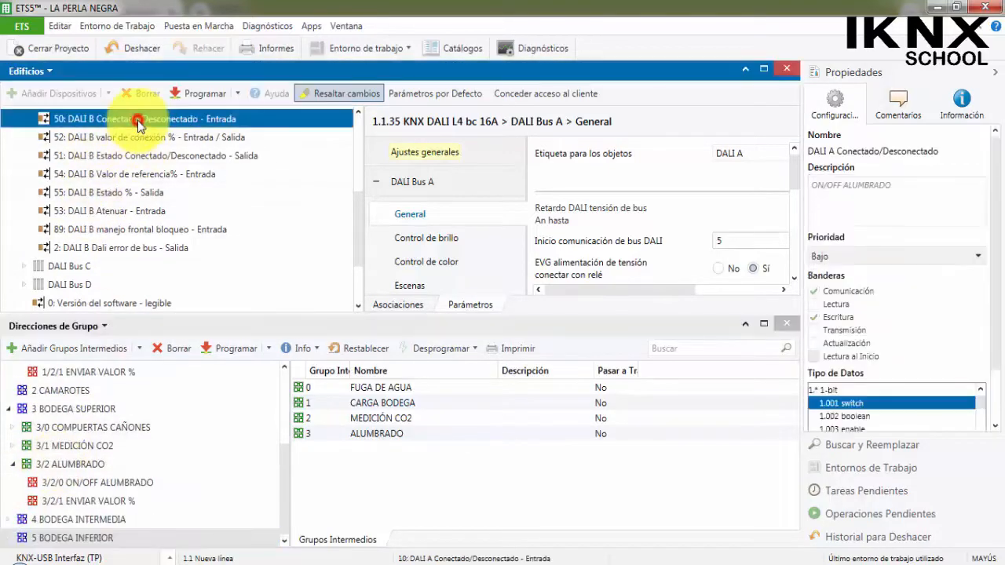
{"action": "left_click_drag", "start_coordinate": [155, 118], "coordinate": [112, 482]}
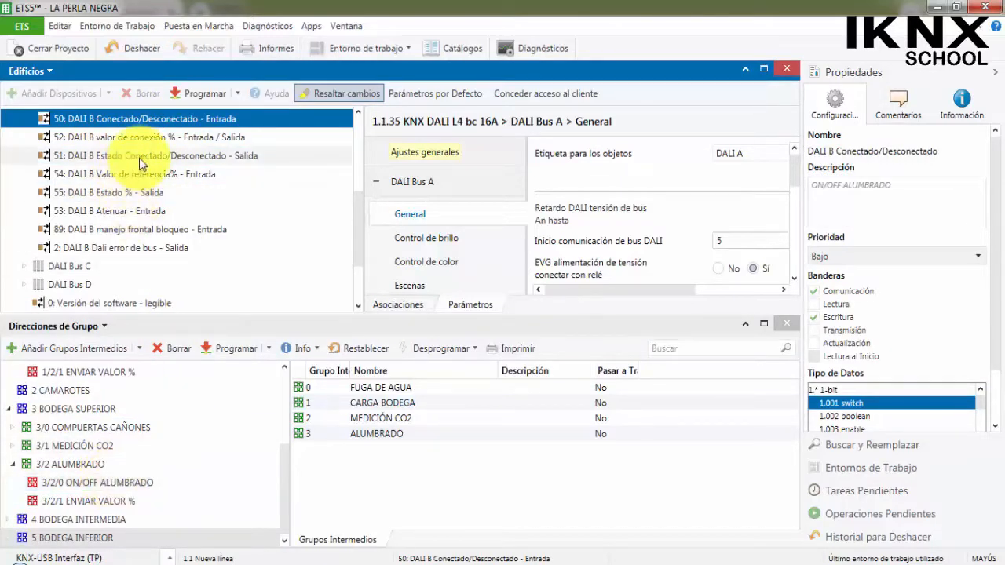
{"action": "left_click", "coordinate": [144, 137]}
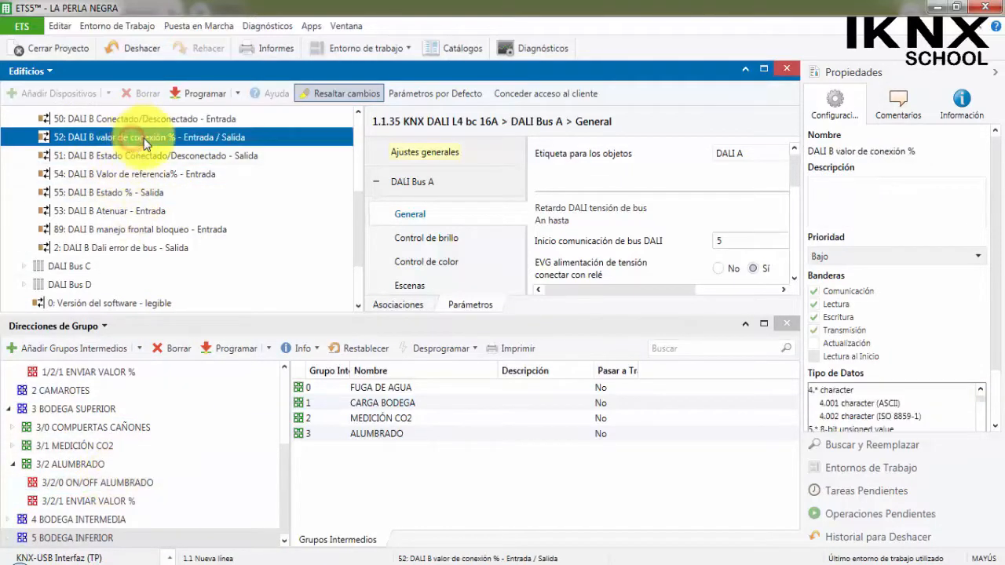
{"action": "left_click_drag", "start_coordinate": [144, 136], "coordinate": [143, 503]}
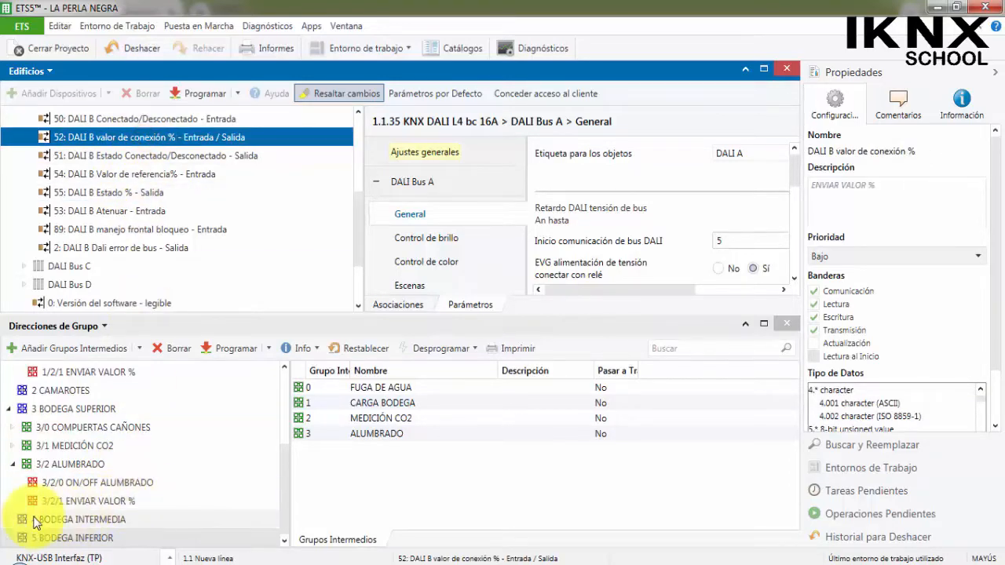
Link DALI C Conectado/Desconectado to 4/1/0 ON/OFF ALUMBRADO and DALI C valor de conexión % to 4/1/1 ENVIAR VALOR %.
{"action": "left_click", "coordinate": [11, 528]}
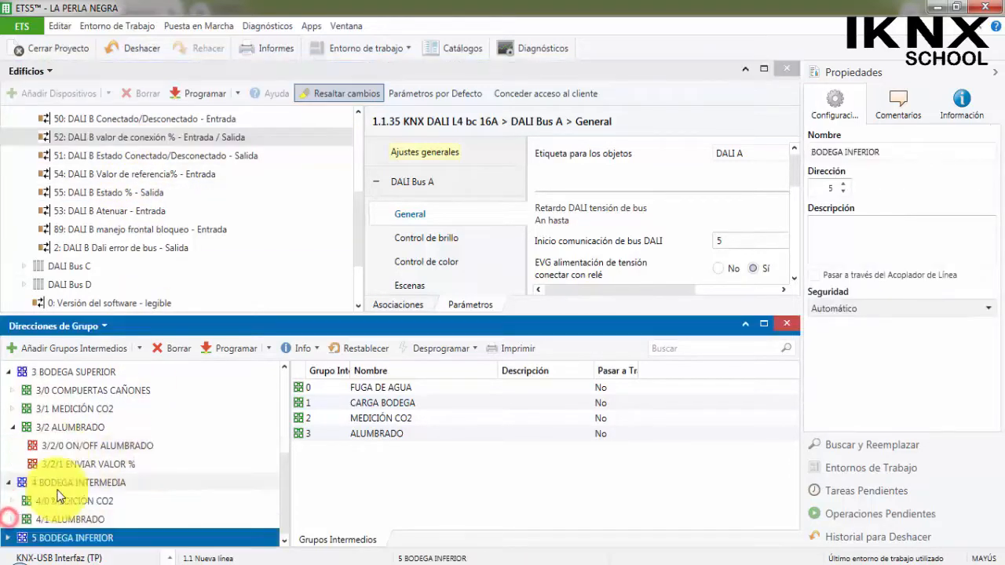
{"action": "left_click", "coordinate": [12, 520]}
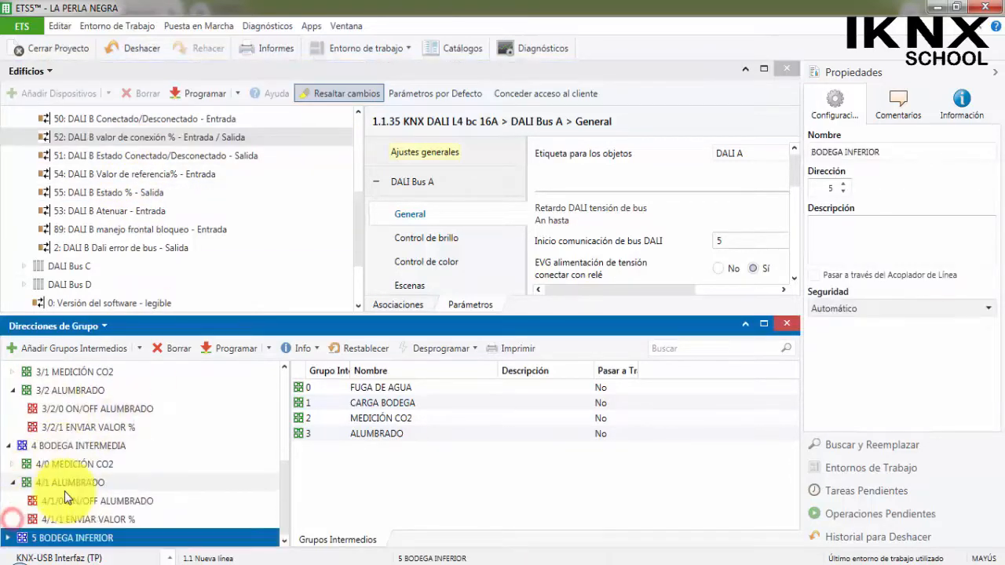
{"action": "left_click", "coordinate": [26, 271]}
{"action": "scroll", "coordinate": [117, 259], "scroll_direction": "down", "scroll_amount": 1}
{"action": "left_click", "coordinate": [147, 254]}
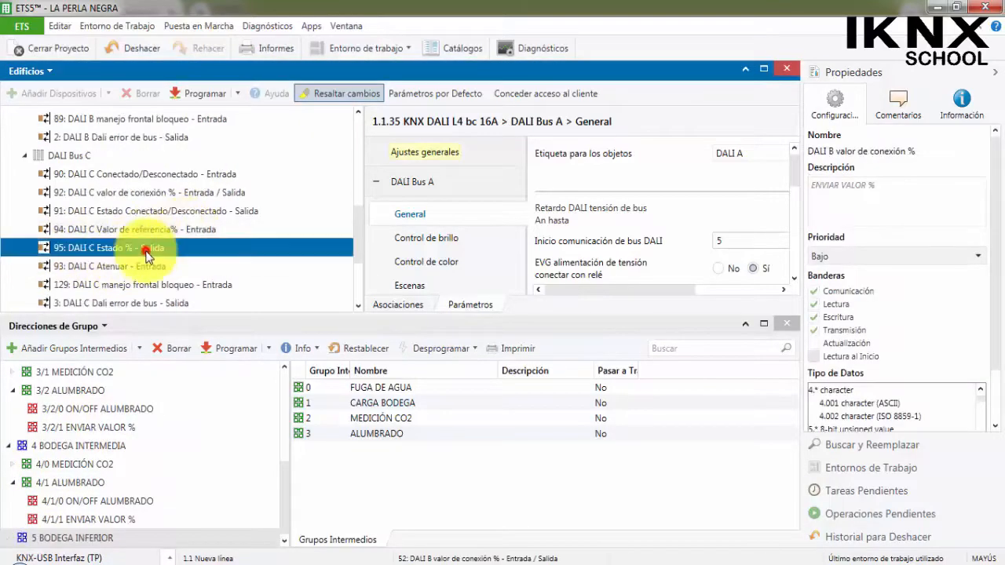
{"action": "left_click", "coordinate": [165, 173]}
{"action": "left_click_drag", "start_coordinate": [165, 173], "coordinate": [126, 506]}
{"action": "left_click", "coordinate": [155, 197]}
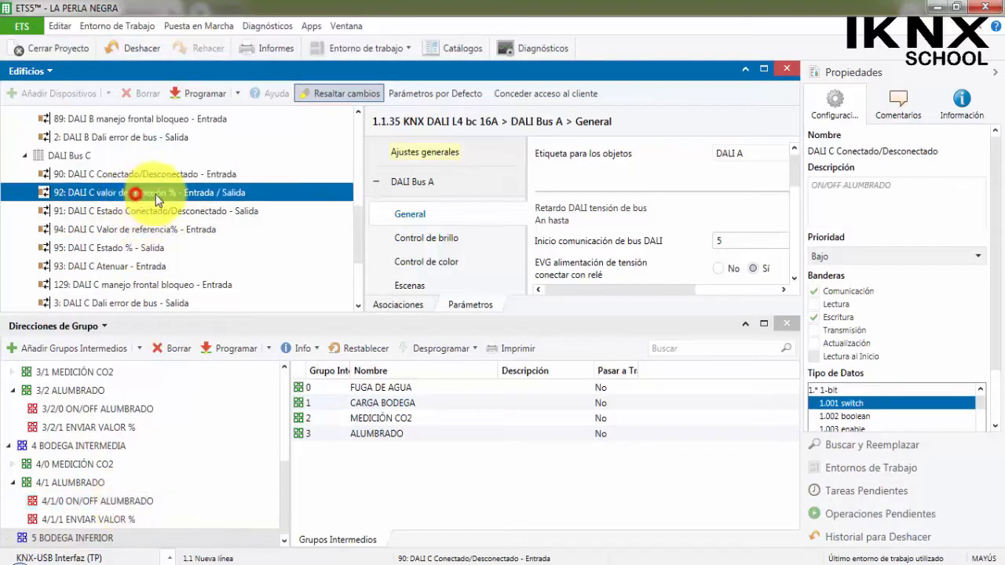
{"action": "left_click_drag", "start_coordinate": [156, 198], "coordinate": [130, 520]}
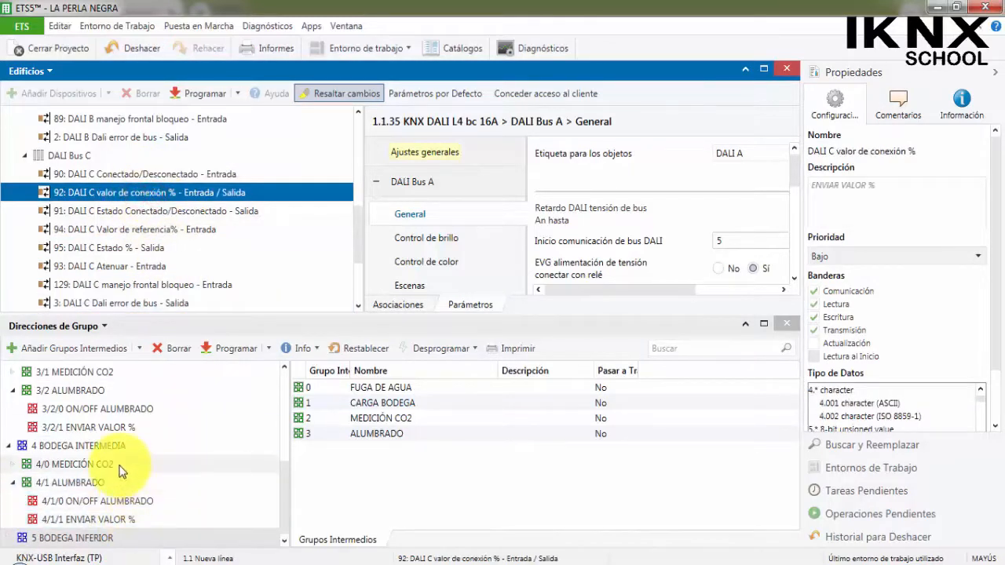
Link DALI D Conectado/Desconectado to 5/3/0 ON/OFF ALUMBRADO and DALI D valor de conexión % to 5/3/1 ENVIAR VALOR %.
{"action": "left_click", "coordinate": [7, 542]}
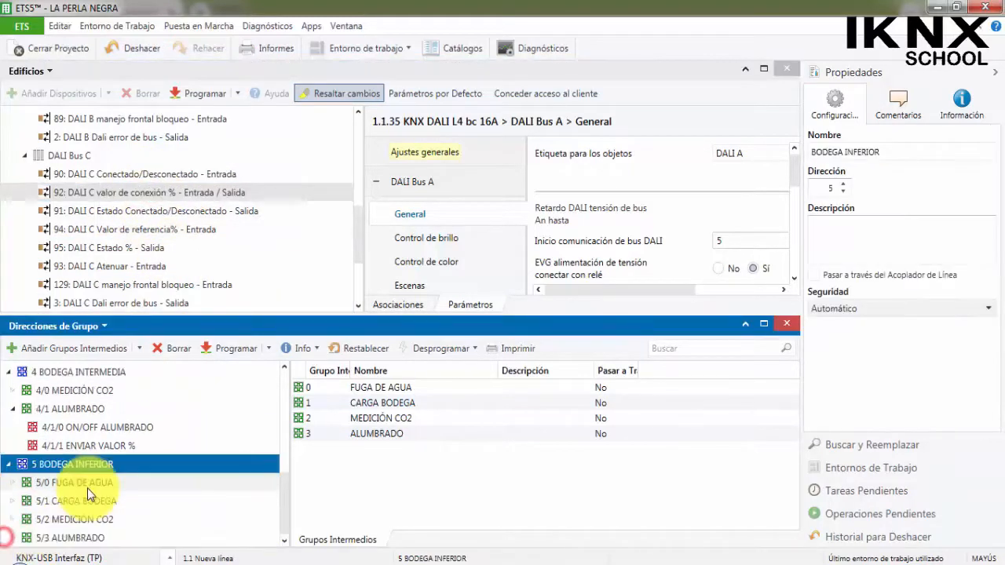
{"action": "scroll", "coordinate": [9, 542], "scroll_direction": "down", "scroll_amount": 2}
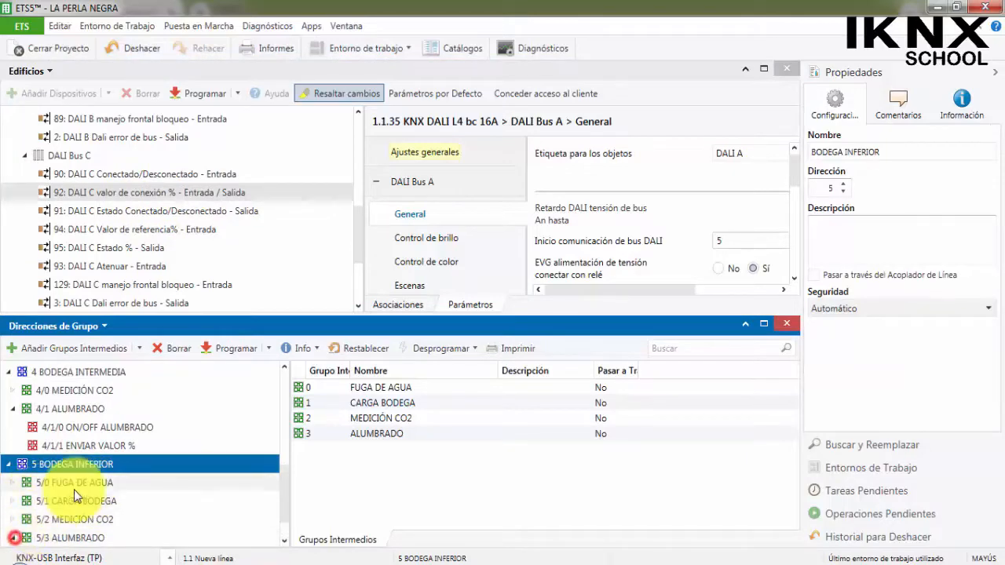
{"action": "scroll", "coordinate": [75, 487], "scroll_direction": "down", "scroll_amount": 1}
{"action": "scroll", "coordinate": [121, 267], "scroll_direction": "down", "scroll_amount": 3}
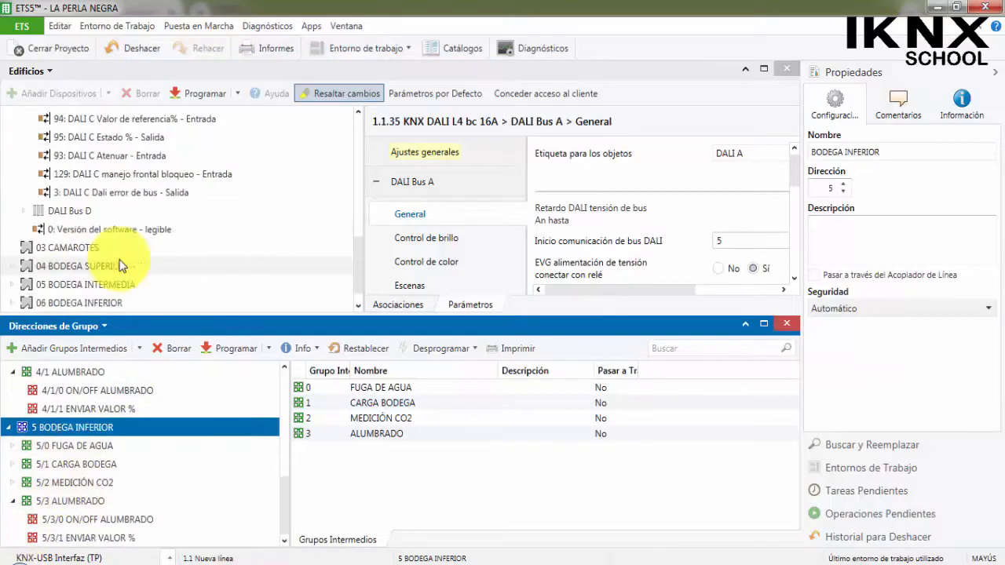
{"action": "left_click", "coordinate": [24, 210]}
{"action": "scroll", "coordinate": [157, 189], "scroll_direction": "up", "scroll_amount": 2}
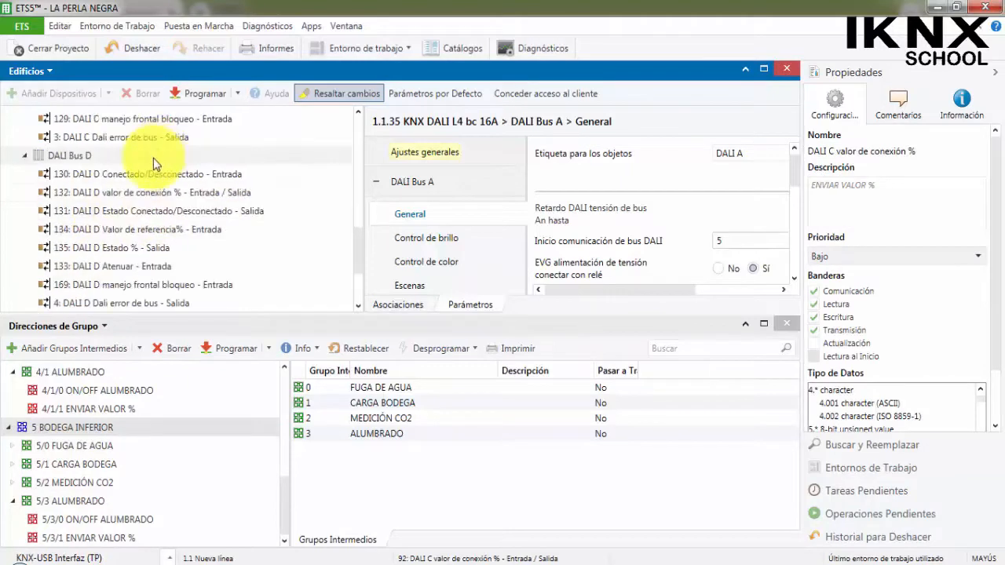
{"action": "left_click_drag", "start_coordinate": [165, 174], "coordinate": [139, 518]}
{"action": "left_click_drag", "start_coordinate": [165, 201], "coordinate": [142, 537]}
Check the associations of group addresses 5/3/0 and 5/3/1, and collapse the KNX DALI L4 bc 16A device.
{"action": "left_click", "coordinate": [139, 520]}
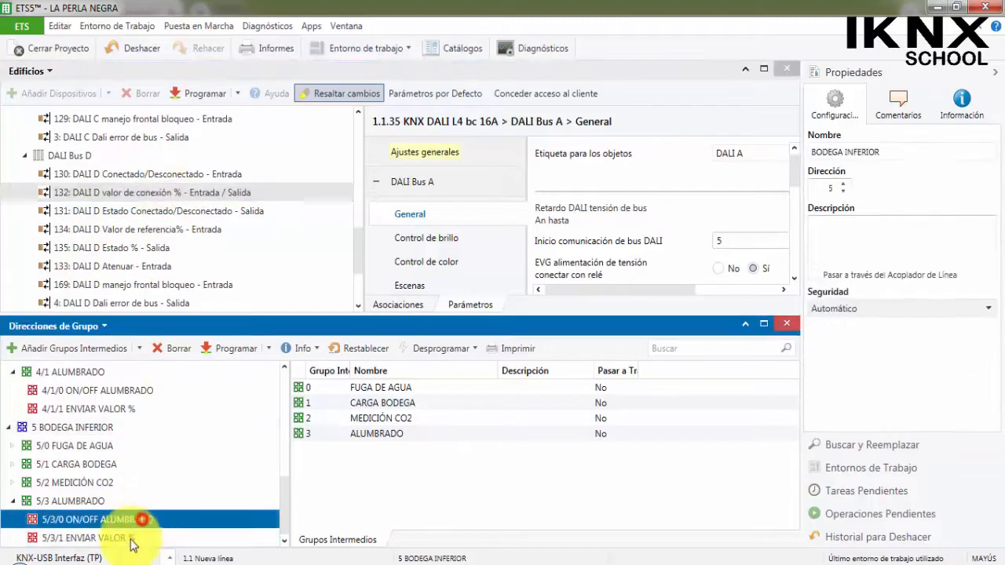
{"action": "left_click", "coordinate": [139, 538]}
{"action": "left_click", "coordinate": [146, 519]}
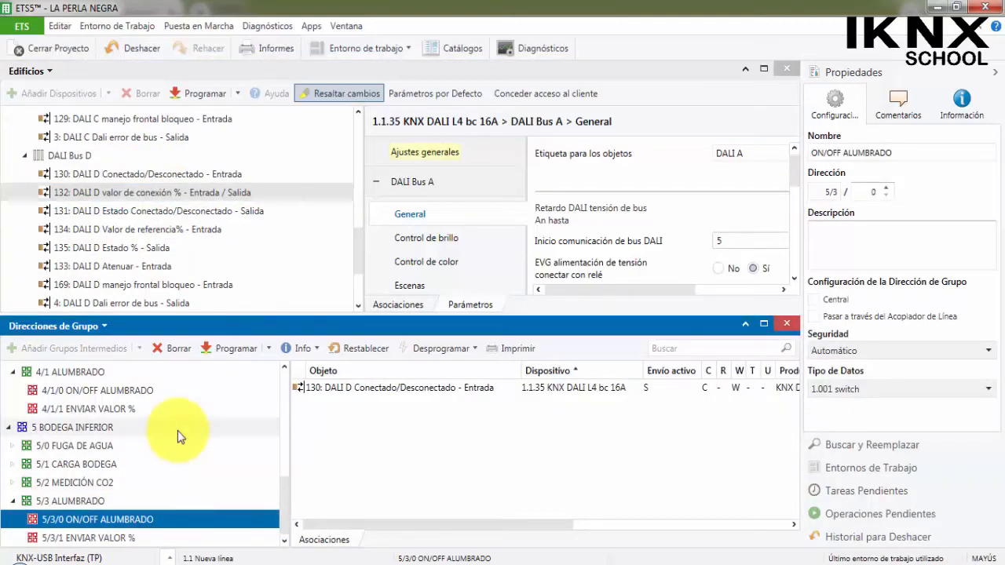
{"action": "scroll", "coordinate": [24, 188], "scroll_direction": "up", "scroll_amount": 12}
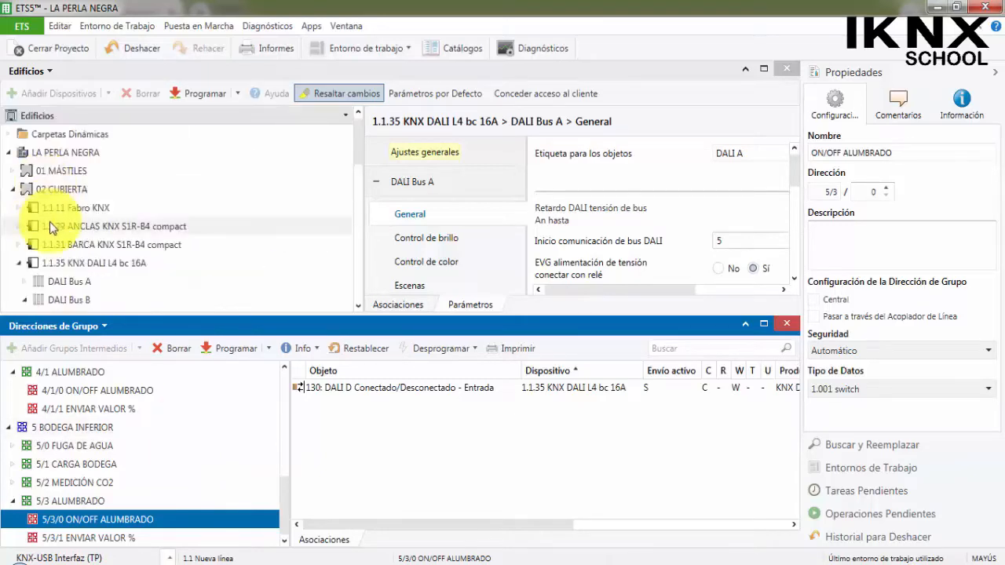
{"action": "left_click", "coordinate": [19, 264]}
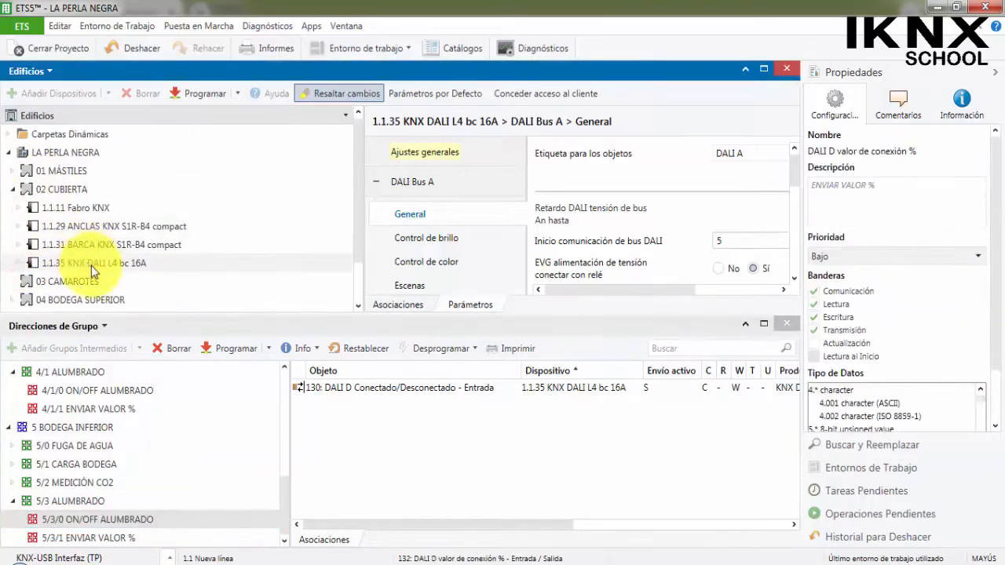
{"action": "scroll", "coordinate": [166, 257], "scroll_direction": "down", "scroll_amount": 1}
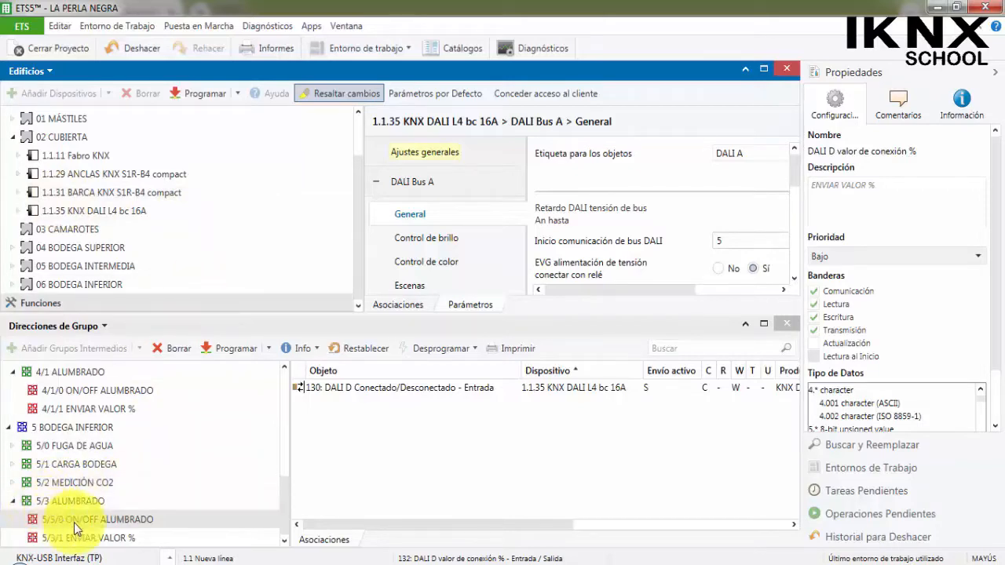
Open the parameters of 1.1.11 Fabro KNX, enlarge their viewing area and bring up the Página 2 settings for CUBIERTA.
{"action": "left_click", "coordinate": [93, 154]}
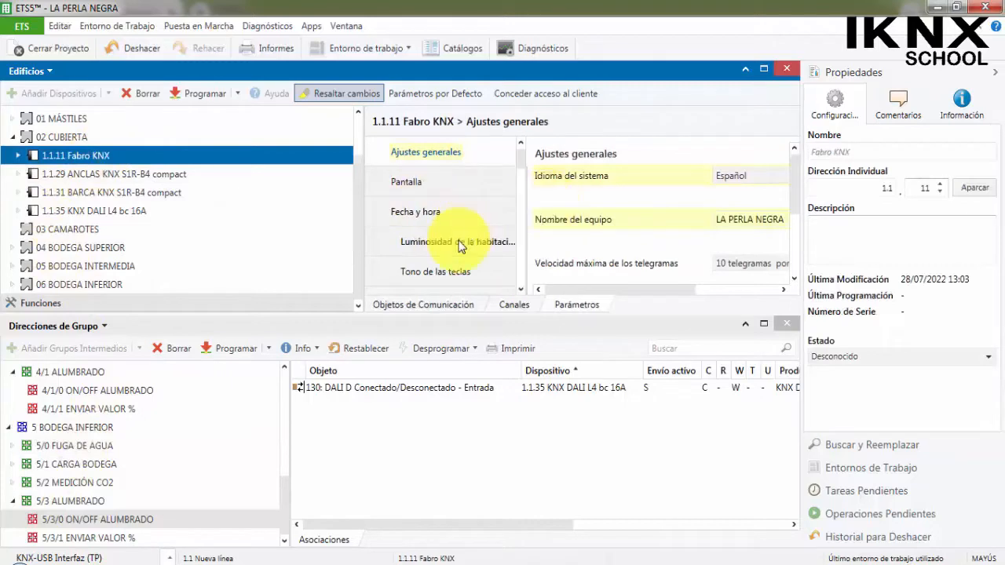
{"action": "left_click_drag", "start_coordinate": [362, 239], "coordinate": [239, 232]}
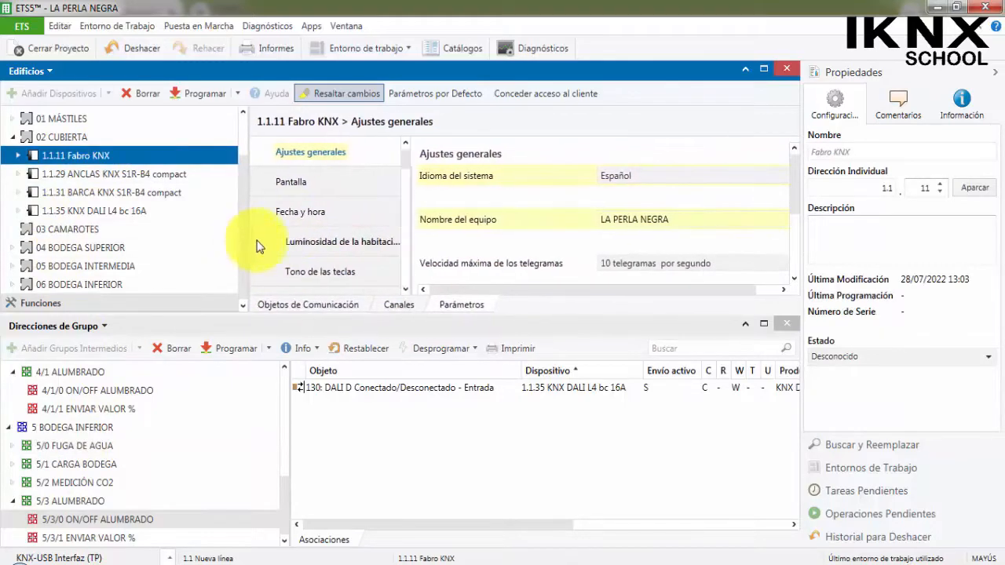
{"action": "scroll", "coordinate": [312, 229], "scroll_direction": "down", "scroll_amount": 6}
{"action": "scroll", "coordinate": [336, 224], "scroll_direction": "up", "scroll_amount": 3}
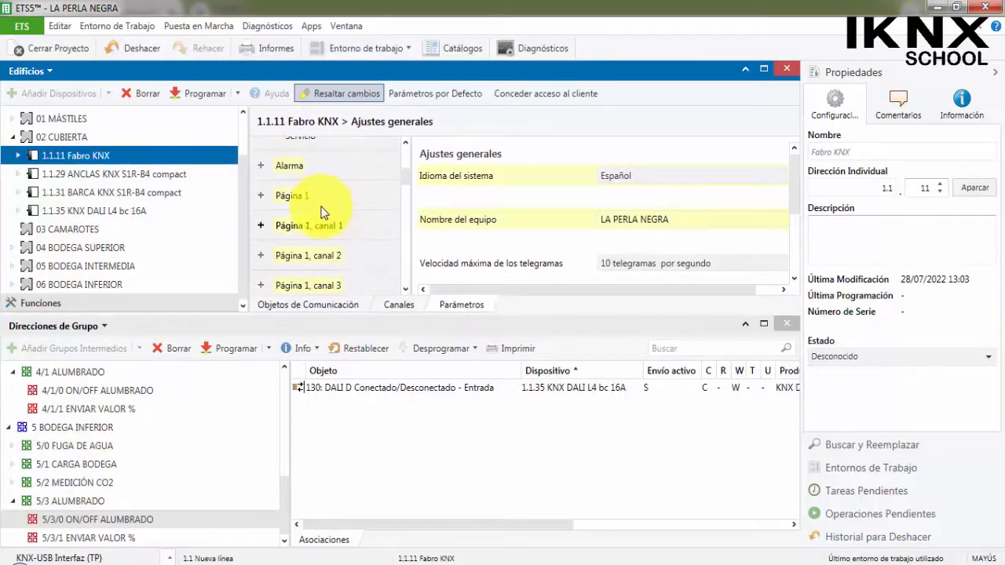
{"action": "left_click", "coordinate": [313, 197]}
{"action": "scroll", "coordinate": [318, 208], "scroll_direction": "down", "scroll_amount": 5}
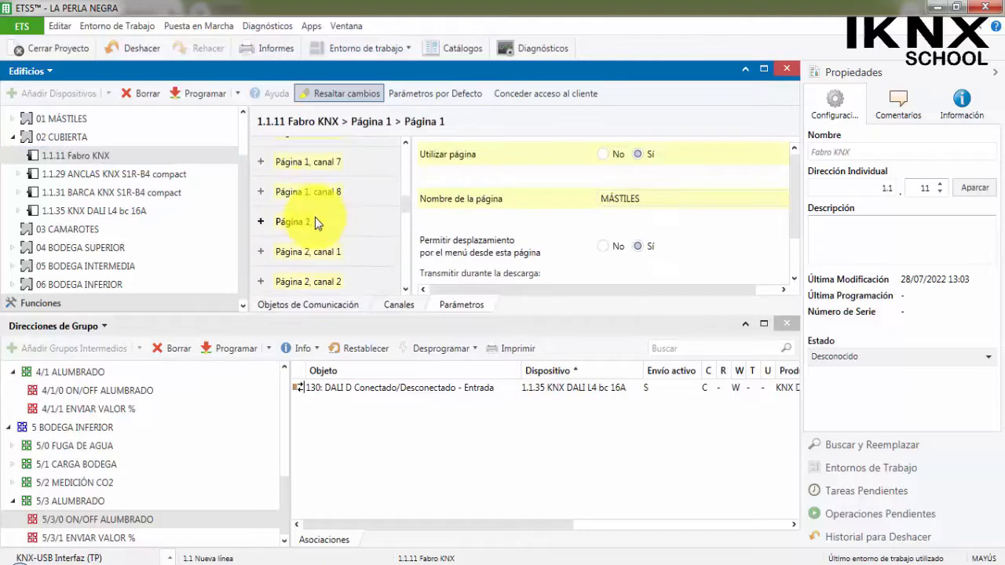
{"action": "left_click", "coordinate": [307, 220]}
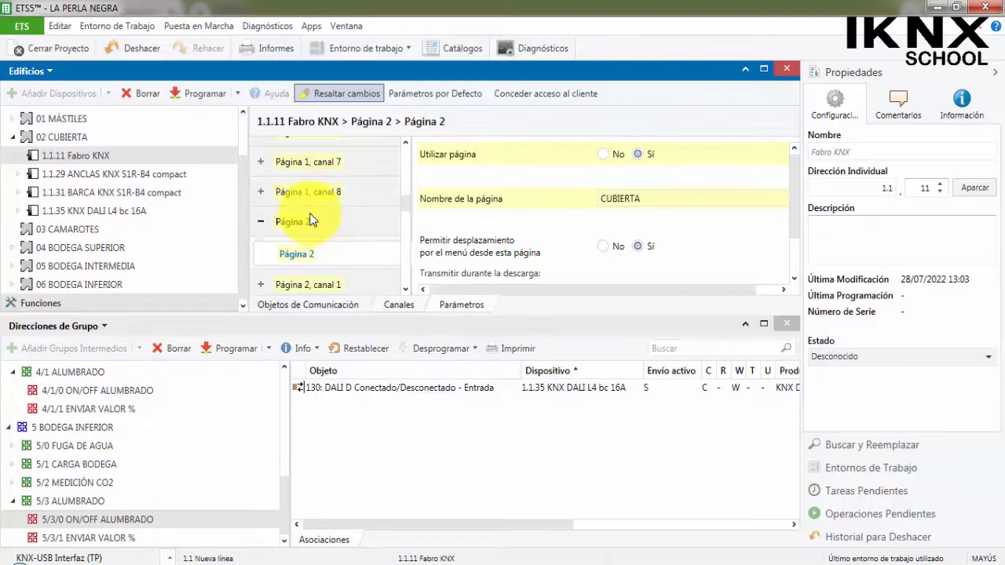
Name Página 2, canal 4 of the Fabro KNX ALUMBRADO and set its function to Entrada Conmutar.
{"action": "scroll", "coordinate": [344, 258], "scroll_direction": "down", "scroll_amount": 2}
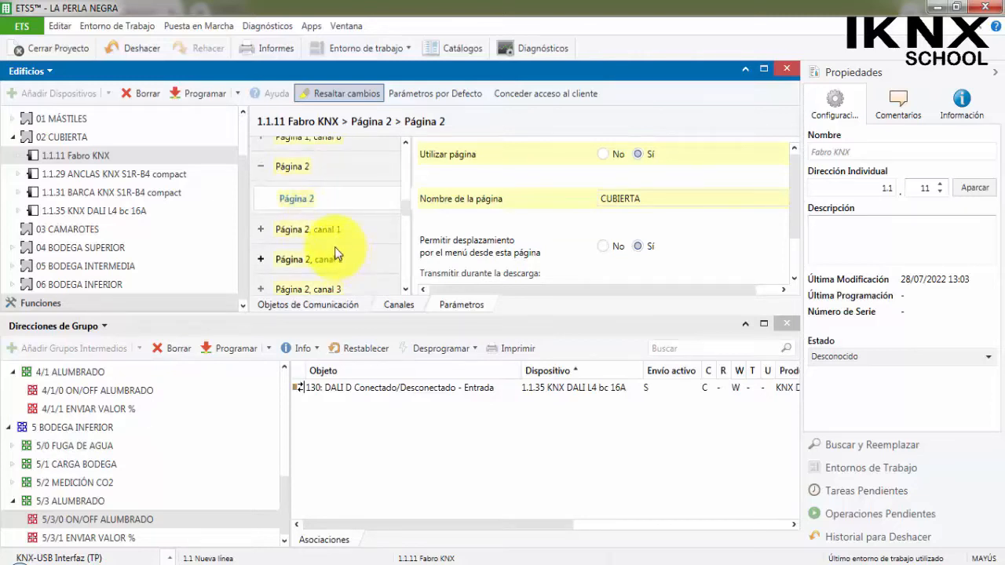
{"action": "scroll", "coordinate": [331, 238], "scroll_direction": "down", "scroll_amount": 2}
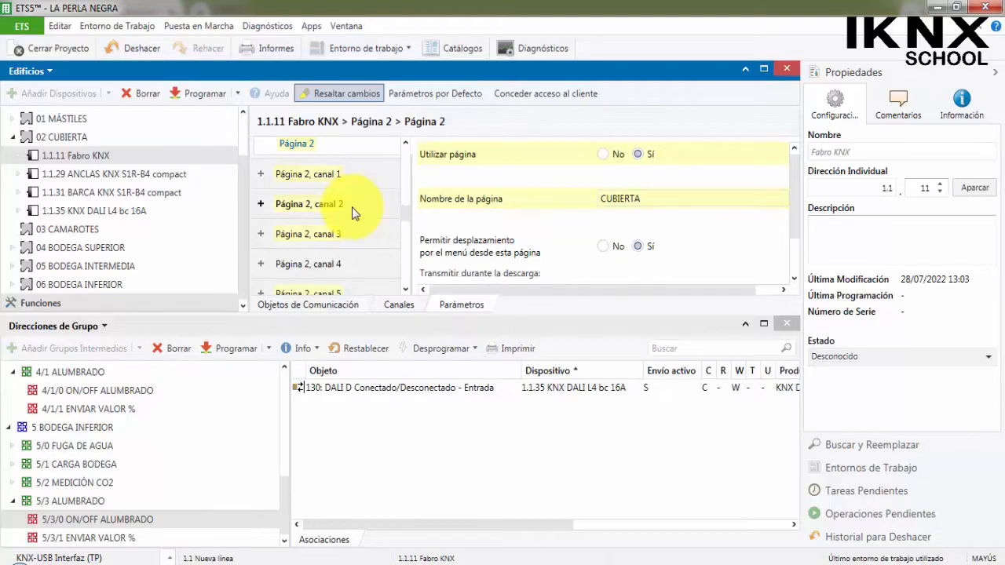
{"action": "scroll", "coordinate": [353, 214], "scroll_direction": "down", "scroll_amount": 1}
{"action": "scroll", "coordinate": [352, 214], "scroll_direction": "down", "scroll_amount": 1}
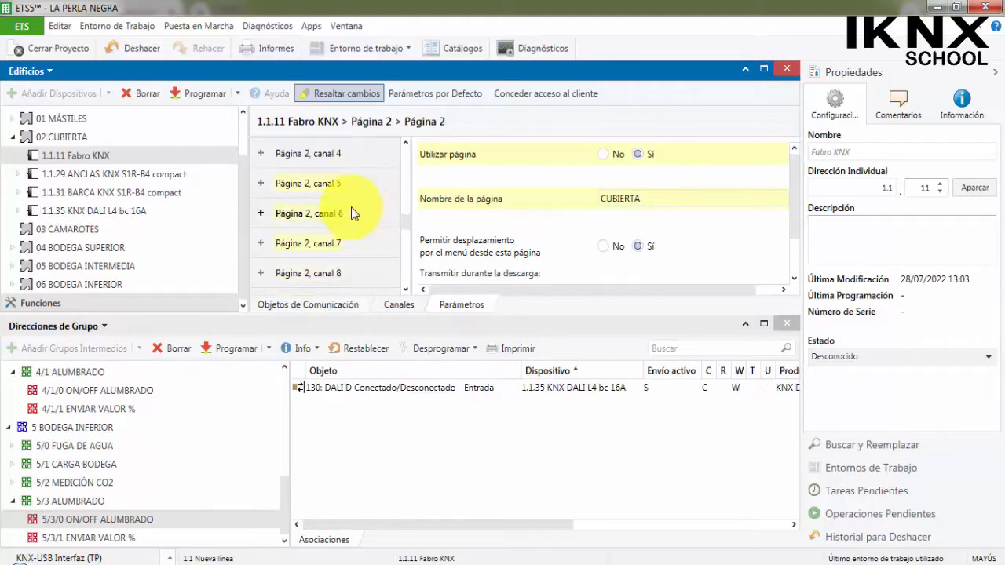
{"action": "scroll", "coordinate": [349, 243], "scroll_direction": "up", "scroll_amount": 1}
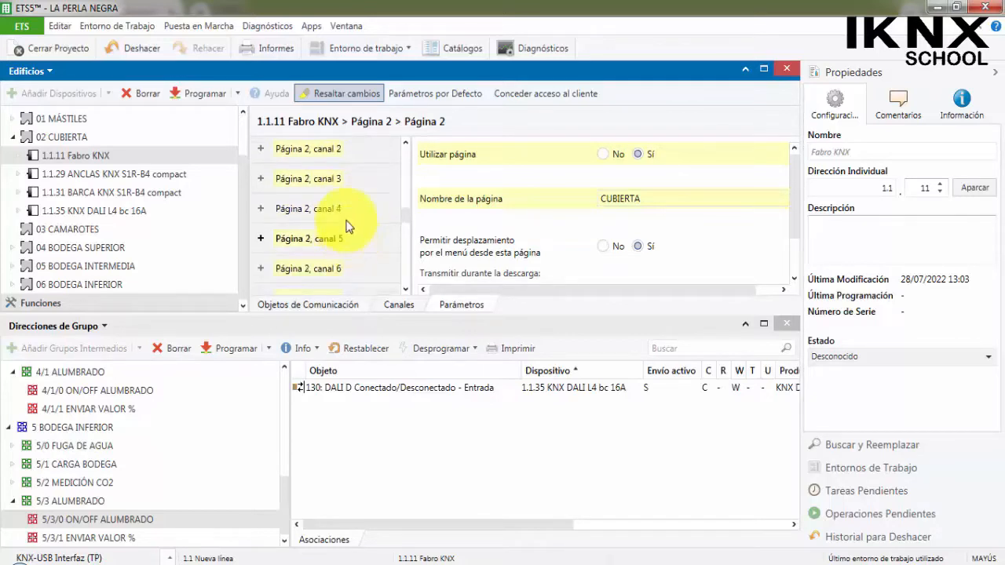
{"action": "left_click", "coordinate": [348, 207]}
{"action": "left_click", "coordinate": [635, 152]}
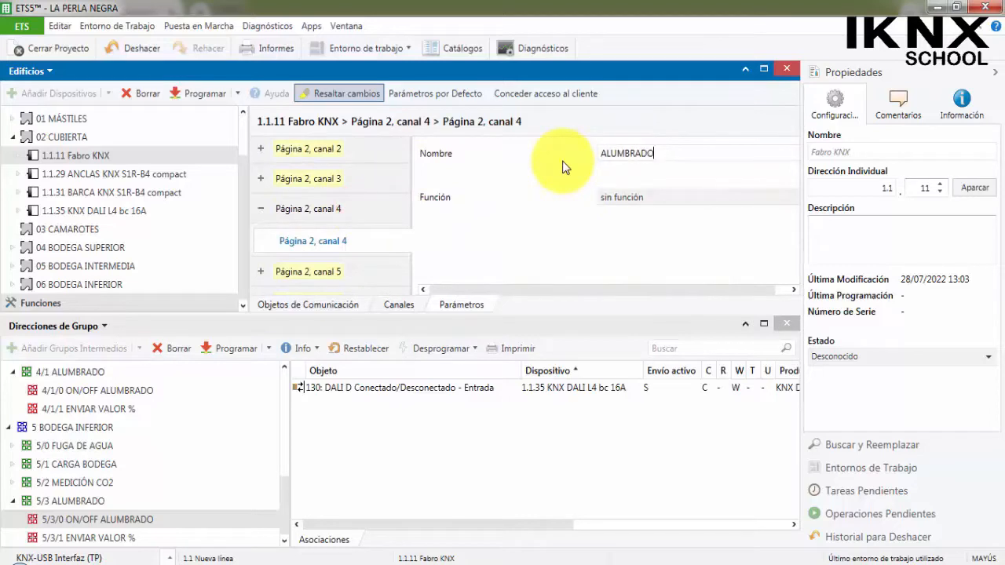
{"action": "left_click_drag", "start_coordinate": [660, 154], "coordinate": [583, 161]}
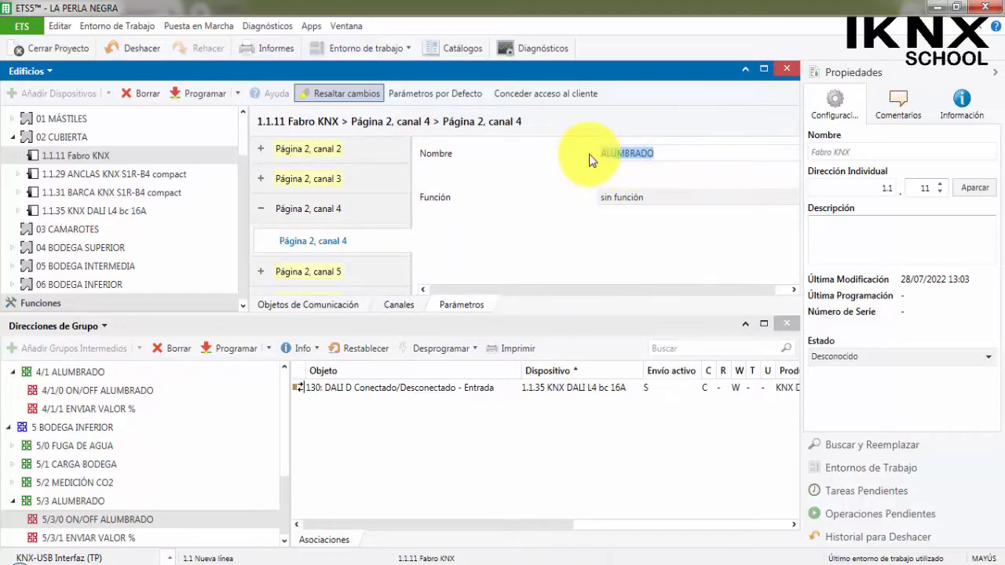
{"action": "left_click", "coordinate": [714, 198]}
{"action": "scroll", "coordinate": [677, 314], "scroll_direction": "down", "scroll_amount": 2}
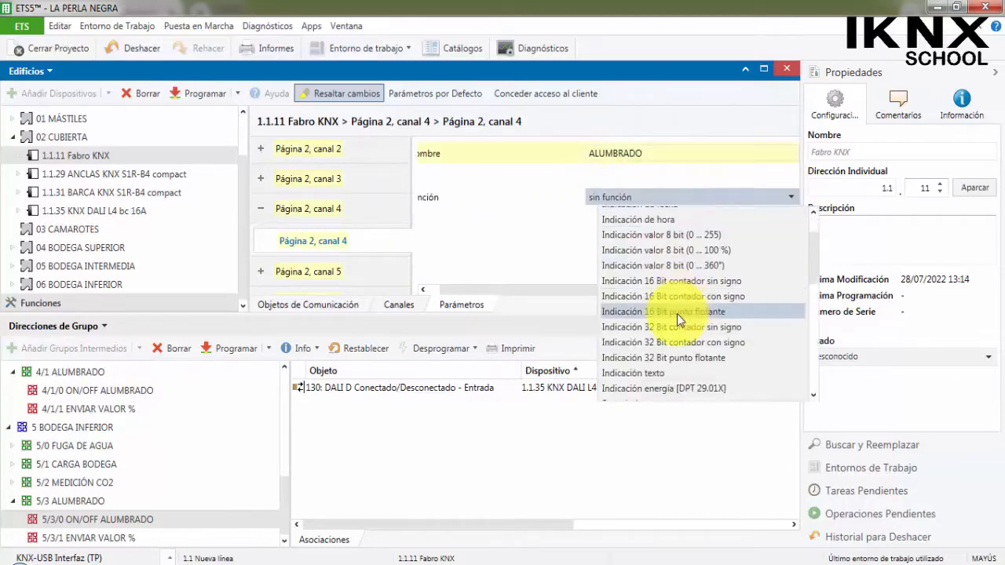
{"action": "scroll", "coordinate": [677, 314], "scroll_direction": "down", "scroll_amount": 2}
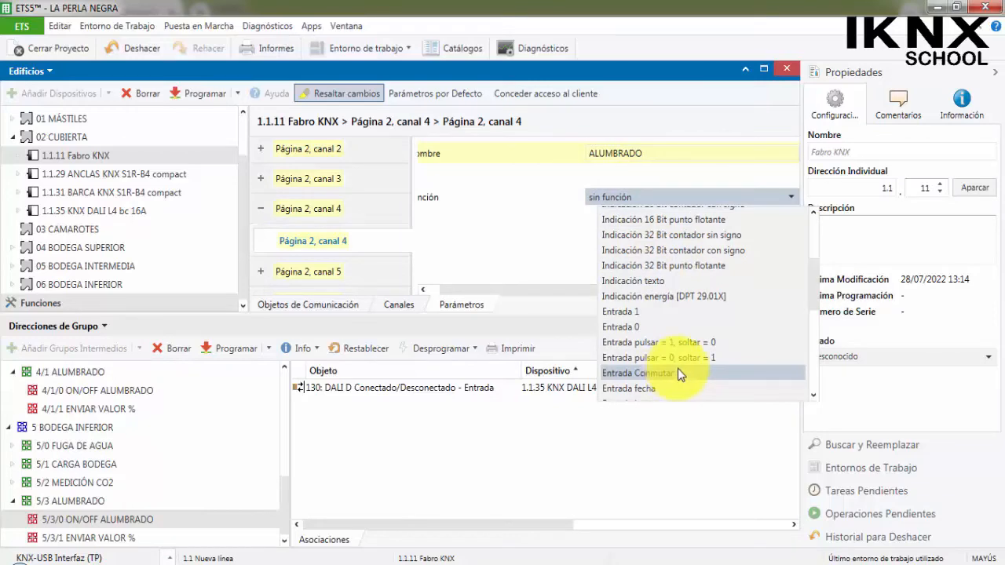
{"action": "left_click", "coordinate": [678, 374]}
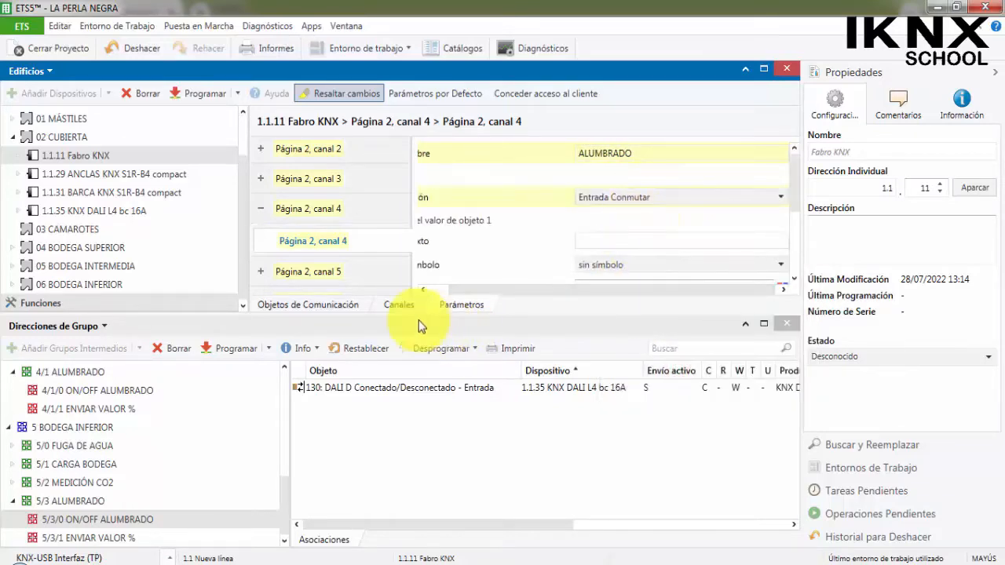
Enlarge the parameter area and give canal 4's object value 1 the text ON and the symbol 17 - Bombilla ENCENDIDA.
{"action": "left_click_drag", "start_coordinate": [224, 315], "coordinate": [230, 366]}
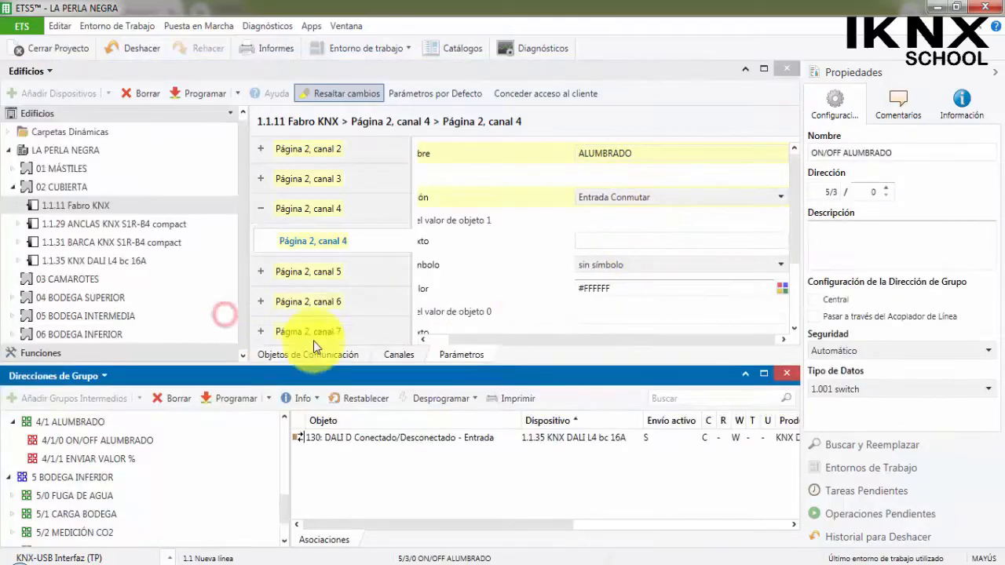
{"action": "left_click_drag", "start_coordinate": [248, 246], "coordinate": [168, 247]}
{"action": "left_click", "coordinate": [538, 242]}
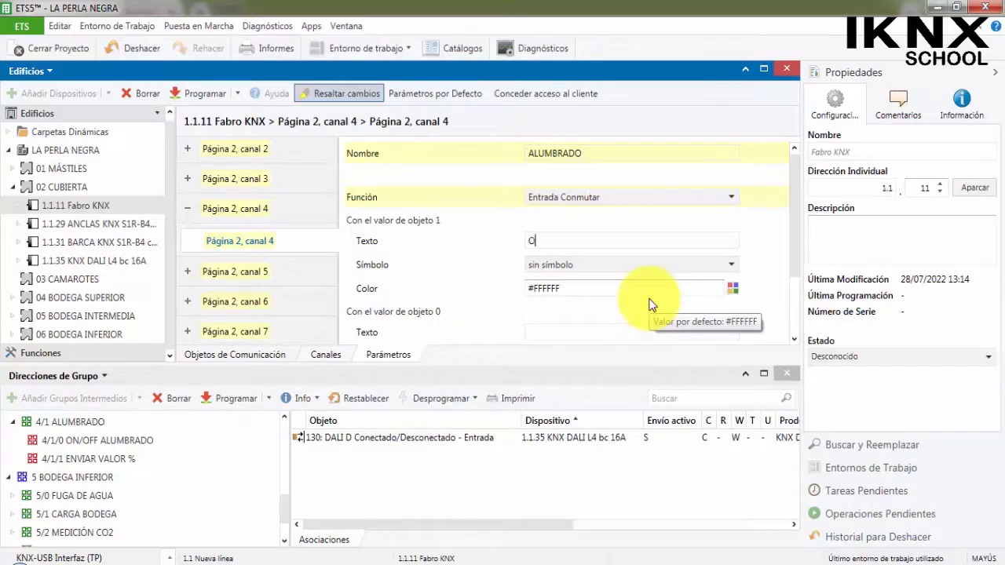
{"action": "left_click", "coordinate": [642, 265]}
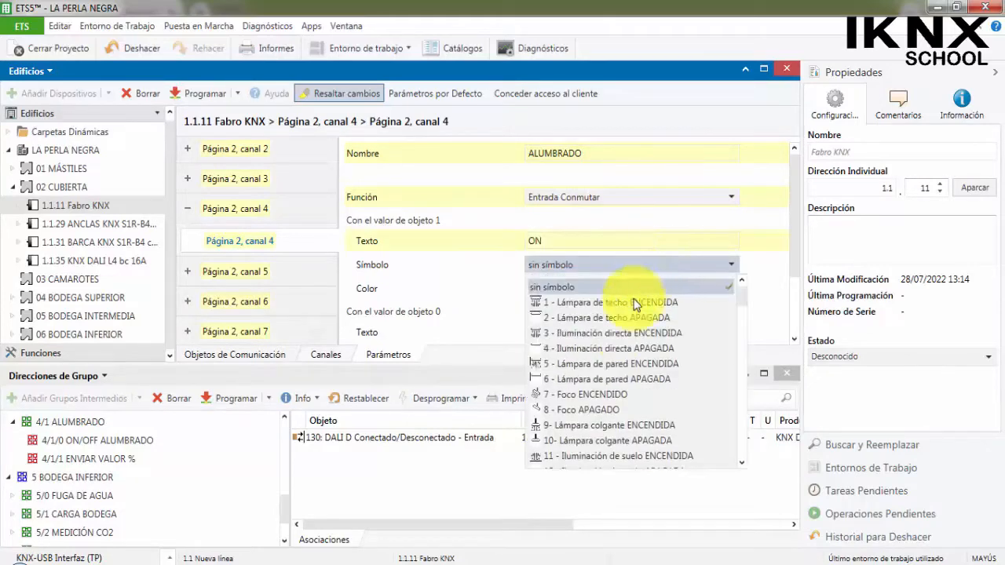
{"action": "scroll", "coordinate": [608, 376], "scroll_direction": "down", "scroll_amount": 4}
{"action": "scroll", "coordinate": [607, 369], "scroll_direction": "down", "scroll_amount": 1}
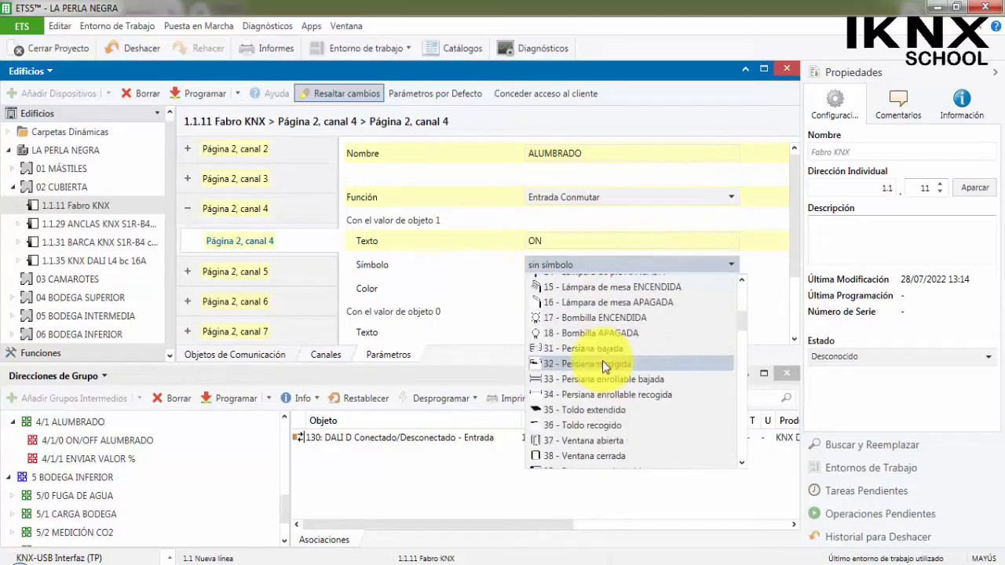
{"action": "left_click", "coordinate": [575, 318]}
Set the color for object value 1 of Página 2, canal 4 to green #00FF00.
{"action": "left_click", "coordinate": [732, 291]}
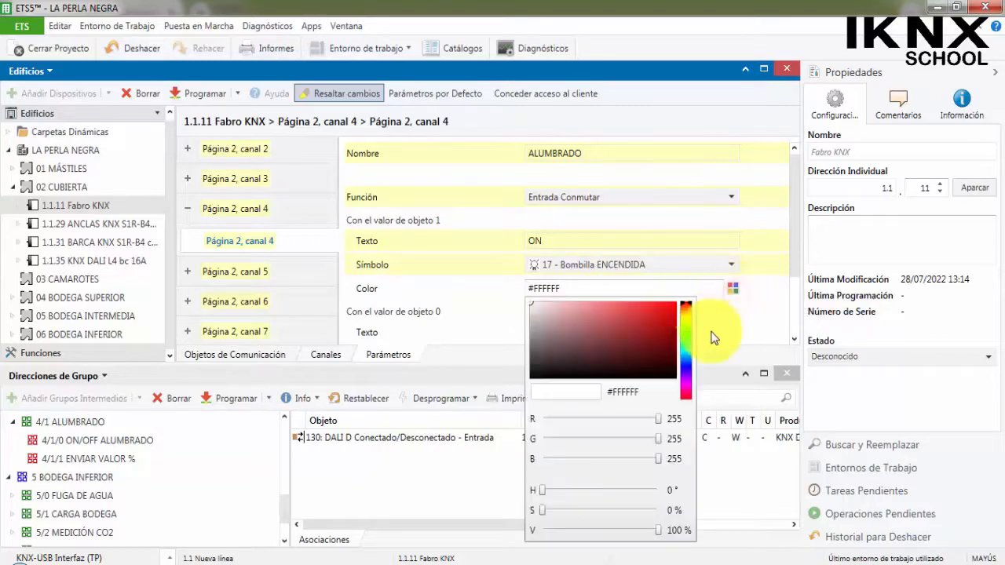
{"action": "left_click", "coordinate": [686, 336]}
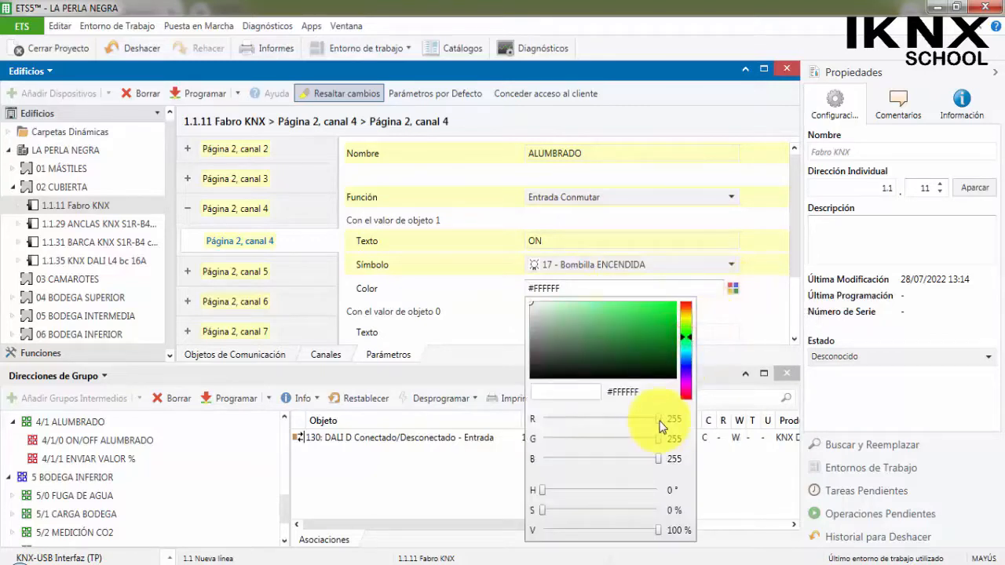
{"action": "left_click_drag", "start_coordinate": [660, 426], "coordinate": [537, 419]}
{"action": "left_click_drag", "start_coordinate": [659, 459], "coordinate": [540, 459]}
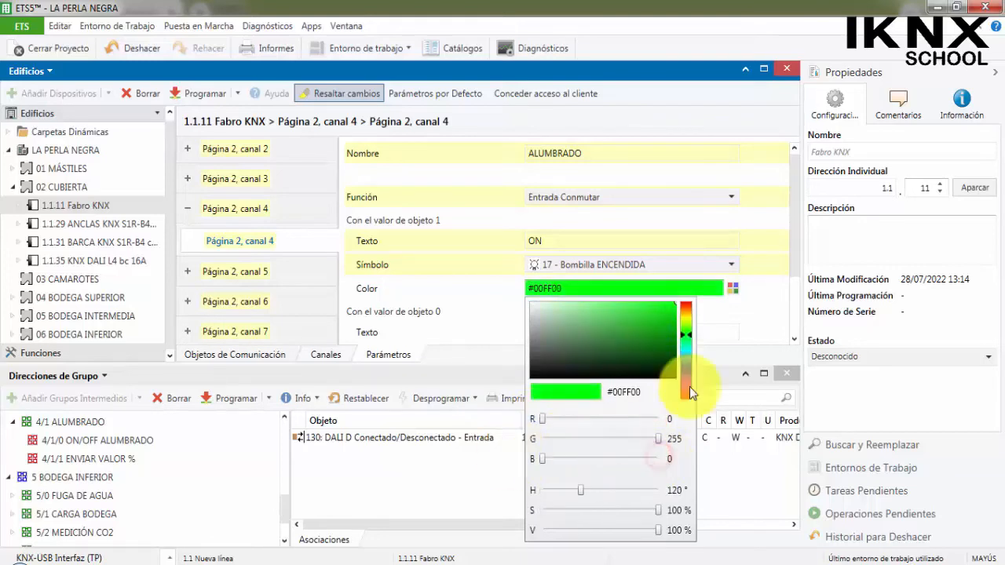
{"action": "left_click", "coordinate": [762, 306]}
Give object value 0 of Página 2, canal 4 the text OFF and the symbol 18 - Bombilla APAGADA.
{"action": "left_click", "coordinate": [567, 330]}
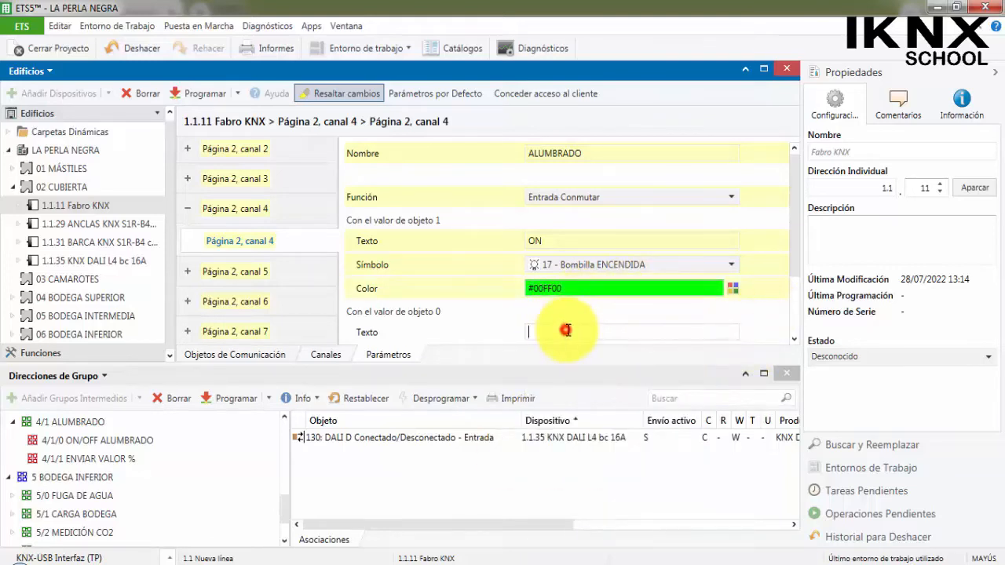
{"action": "type", "text": "OFF"}
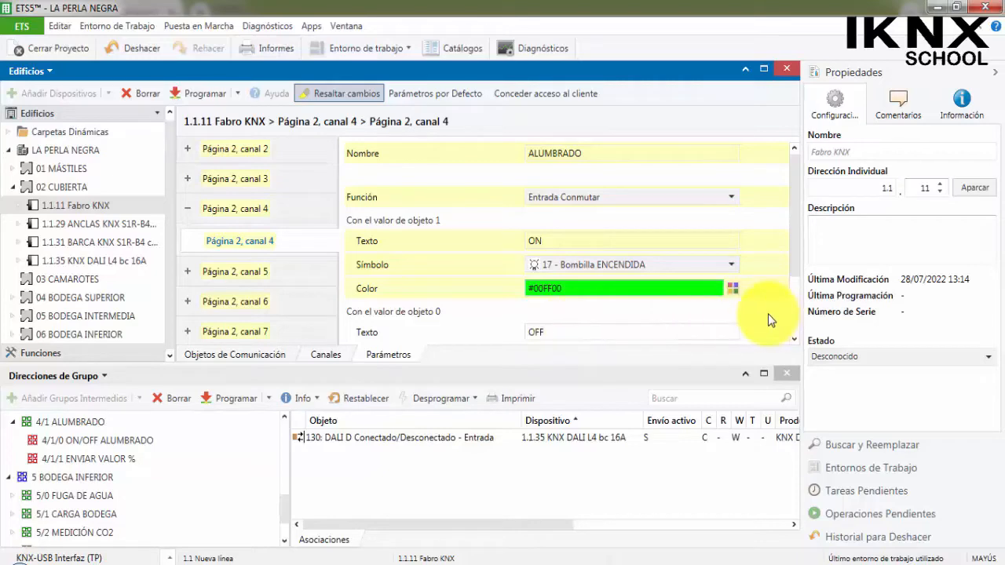
{"action": "scroll", "coordinate": [768, 314], "scroll_direction": "down", "scroll_amount": 3}
{"action": "left_click", "coordinate": [712, 260]}
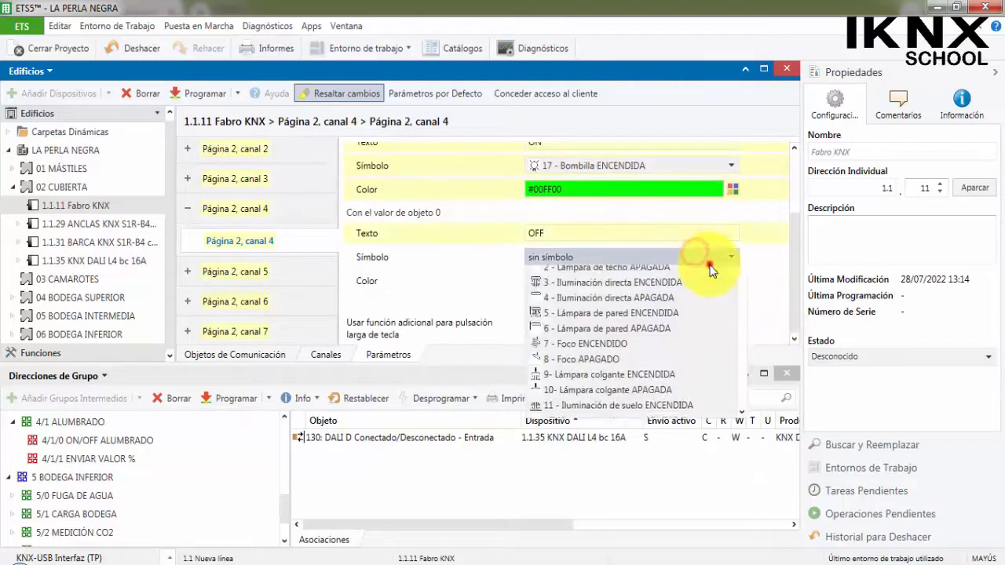
{"action": "left_click", "coordinate": [710, 264]}
{"action": "left_click", "coordinate": [710, 264]}
{"action": "scroll", "coordinate": [640, 369], "scroll_direction": "down", "scroll_amount": 5}
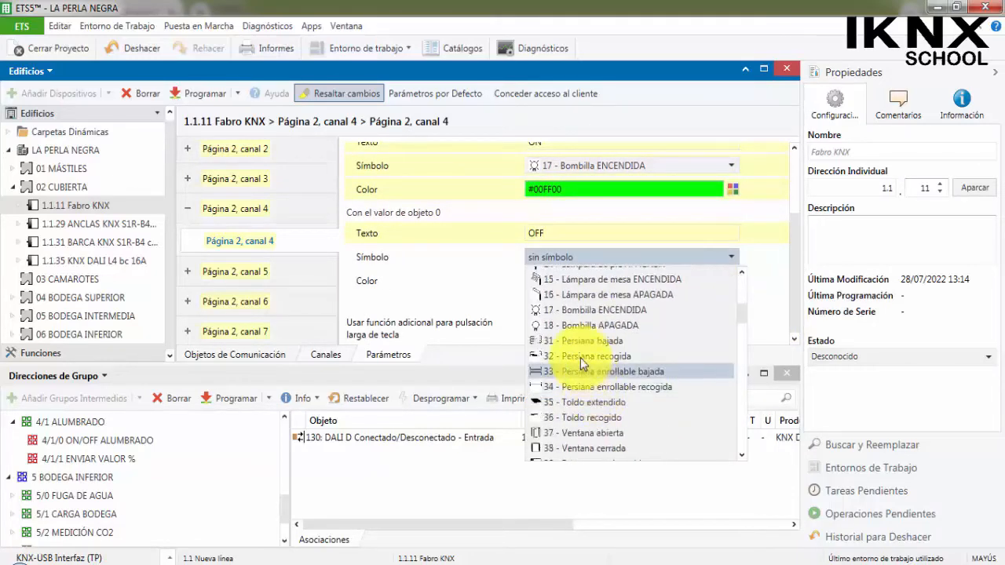
{"action": "left_click", "coordinate": [583, 269]}
Set the color for object value 0 of Página 2, canal 4 to red #FF0000.
{"action": "left_click", "coordinate": [732, 280]}
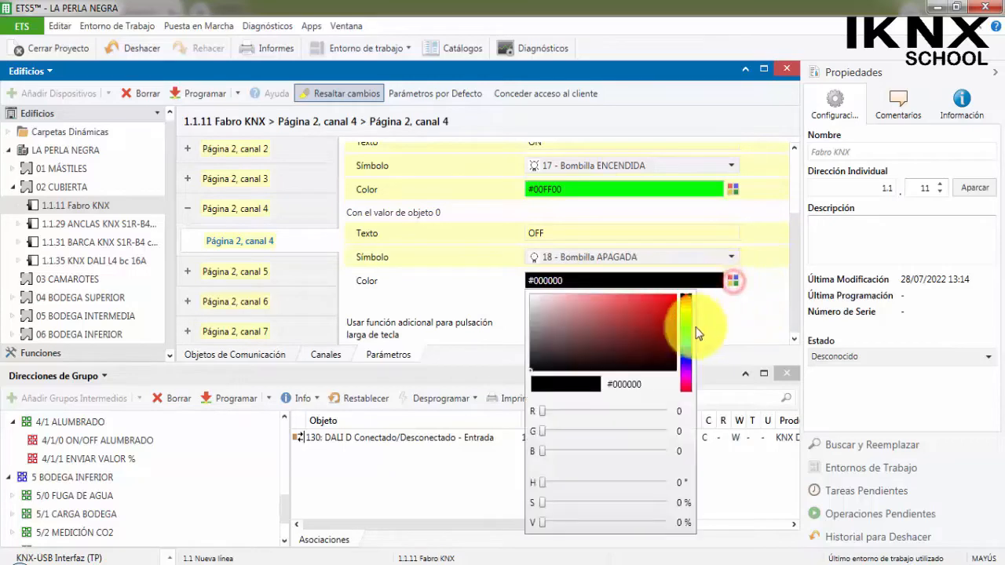
{"action": "left_click_drag", "start_coordinate": [541, 412], "coordinate": [677, 413]}
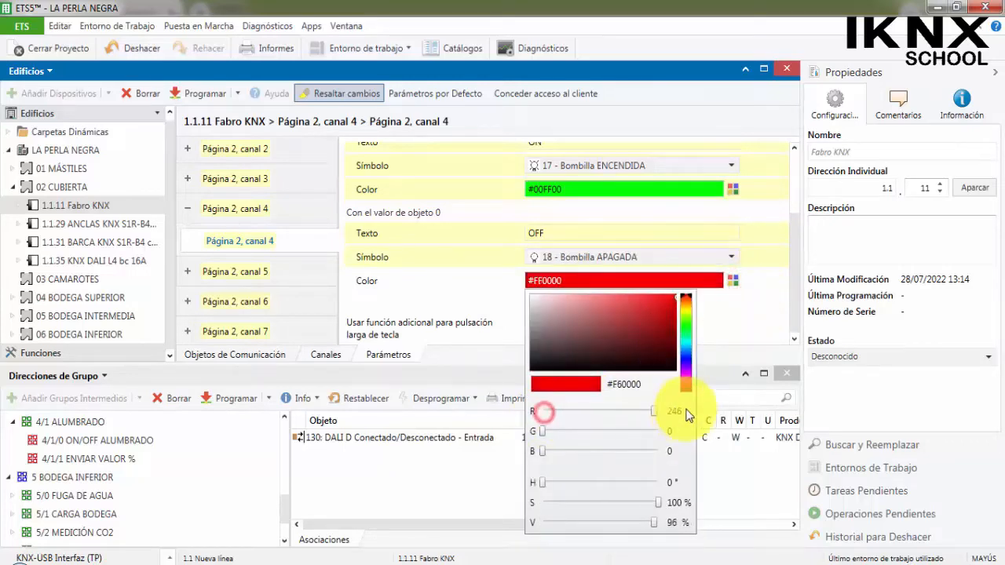
{"action": "left_click", "coordinate": [600, 235]}
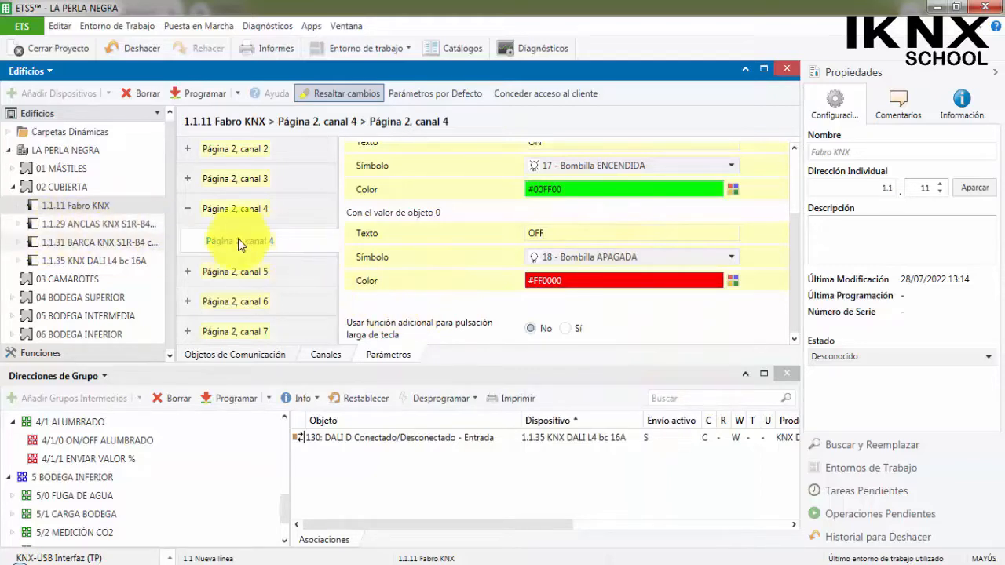
Link object 145 of the Fabro KNX's Página 2, canal 4 to group address 1/2/0 ON/OFF ALUMBRADO under CUBIERTA.
{"action": "left_click", "coordinate": [17, 205]}
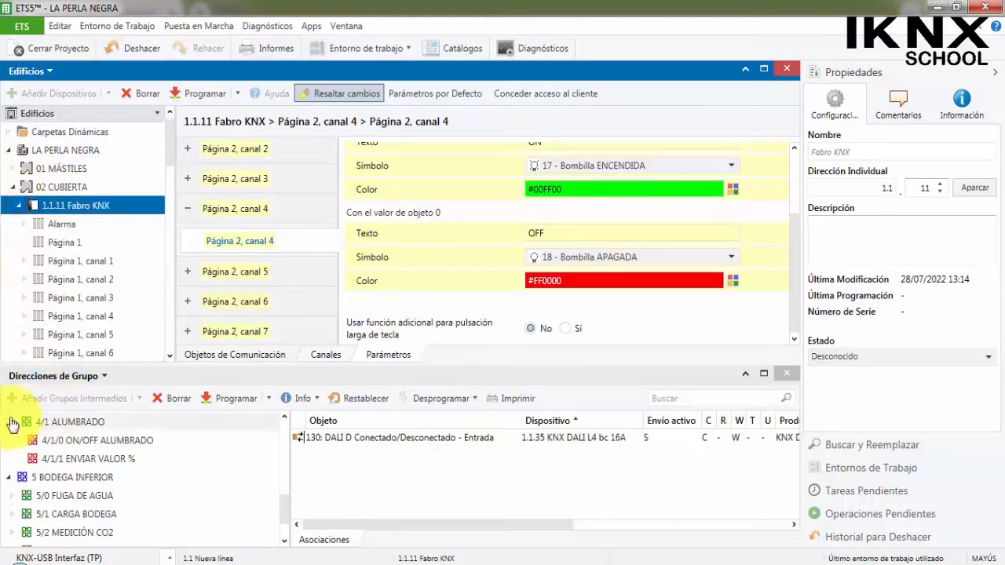
{"action": "scroll", "coordinate": [27, 459], "scroll_direction": "up", "scroll_amount": 5}
{"action": "scroll", "coordinate": [38, 471], "scroll_direction": "up", "scroll_amount": 2}
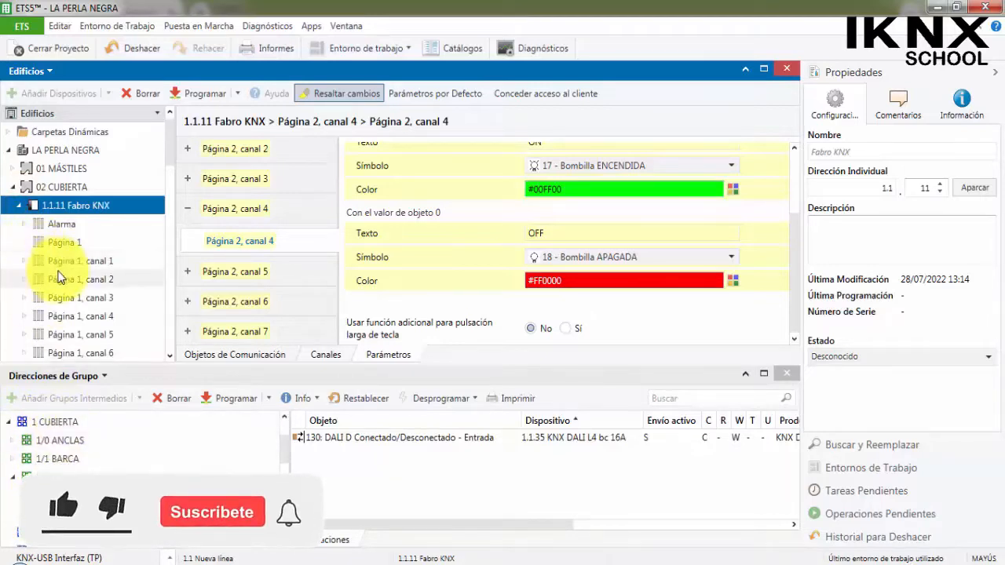
{"action": "scroll", "coordinate": [46, 271], "scroll_direction": "down", "scroll_amount": 3}
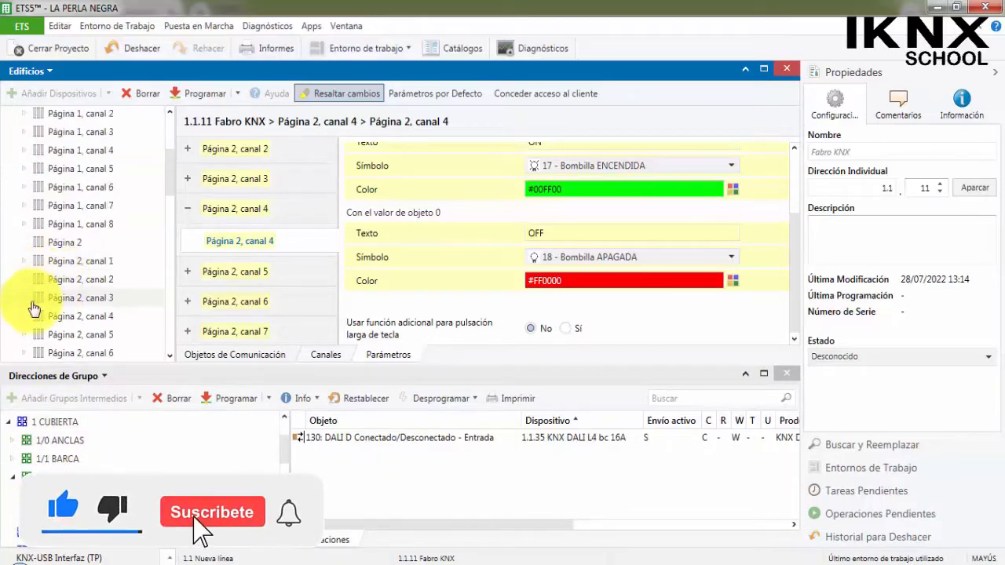
{"action": "left_click", "coordinate": [25, 316]}
{"action": "scroll", "coordinate": [30, 314], "scroll_direction": "down", "scroll_amount": 1}
{"action": "left_click", "coordinate": [94, 281]}
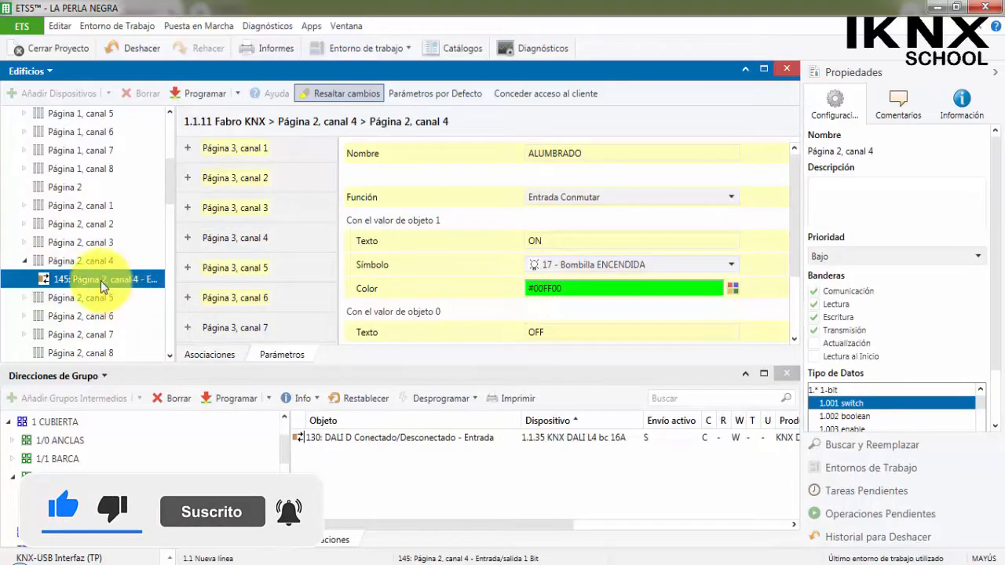
{"action": "left_click_drag", "start_coordinate": [100, 280], "coordinate": [134, 498]}
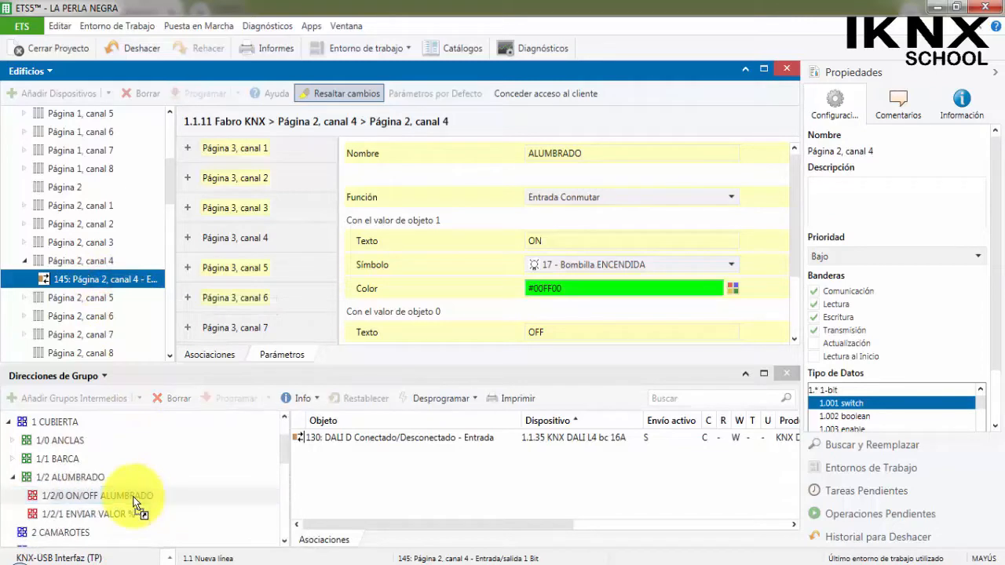
Bring up the parameters of Página 2, canal 8 of the Fabro KNX and name the channel ALUMBRADO.
{"action": "left_click", "coordinate": [259, 248]}
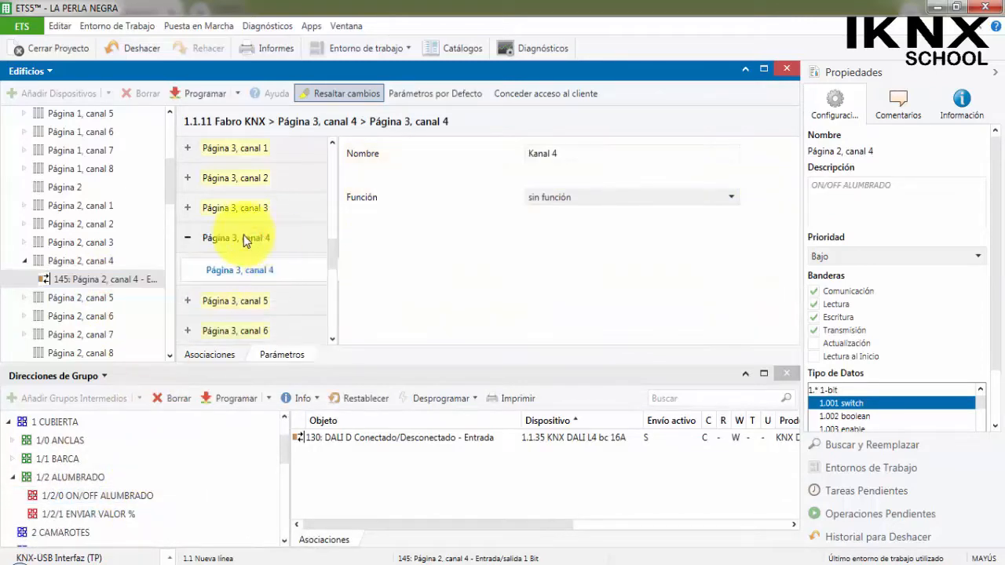
{"action": "scroll", "coordinate": [244, 238], "scroll_direction": "up", "scroll_amount": 4}
{"action": "left_click", "coordinate": [197, 299]}
{"action": "scroll", "coordinate": [263, 310], "scroll_direction": "down", "scroll_amount": 1}
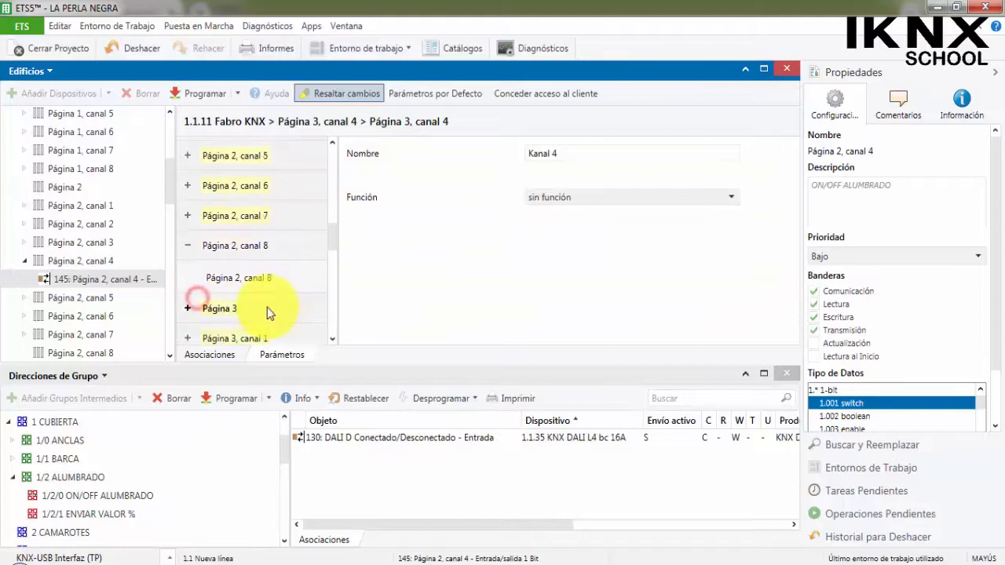
{"action": "triple_click", "coordinate": [534, 152]}
{"action": "type", "text": "A"}
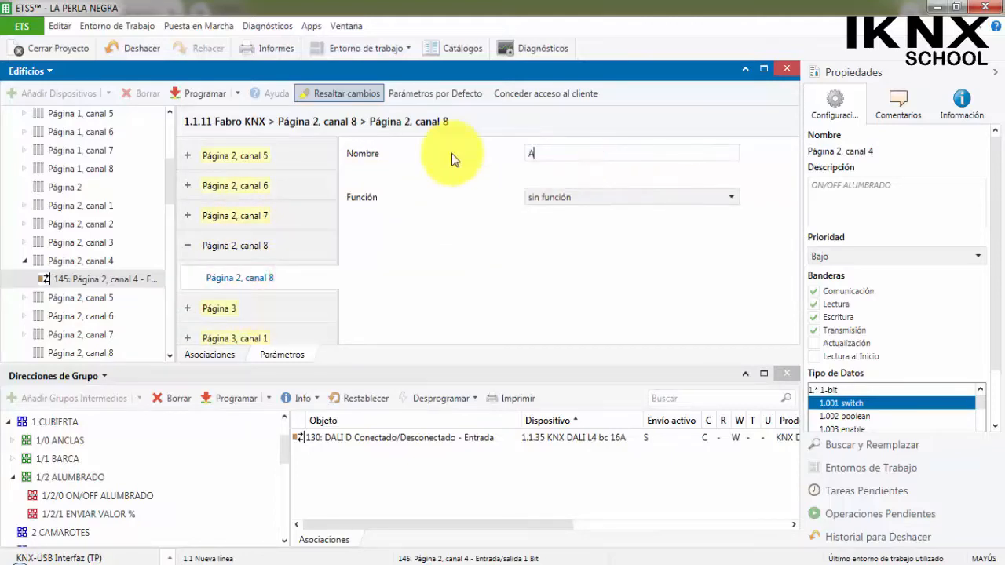
{"action": "type", "text": "LUMBRADO"}
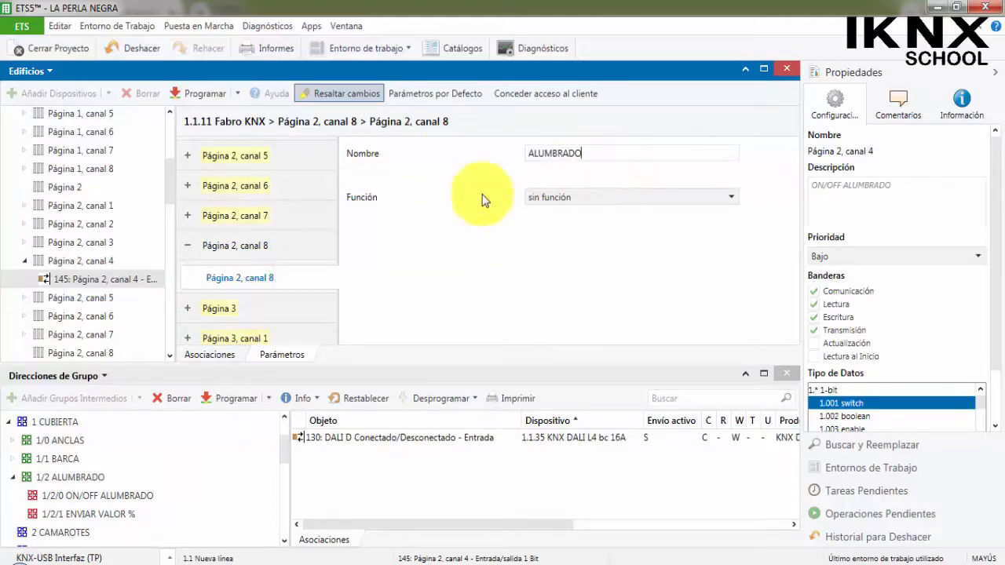
Set the function of Página 2, canal 8 to Entrada valor 8 bit (0 ... 100 %).
{"action": "left_click", "coordinate": [567, 203]}
{"action": "scroll", "coordinate": [604, 274], "scroll_direction": "down", "scroll_amount": 2}
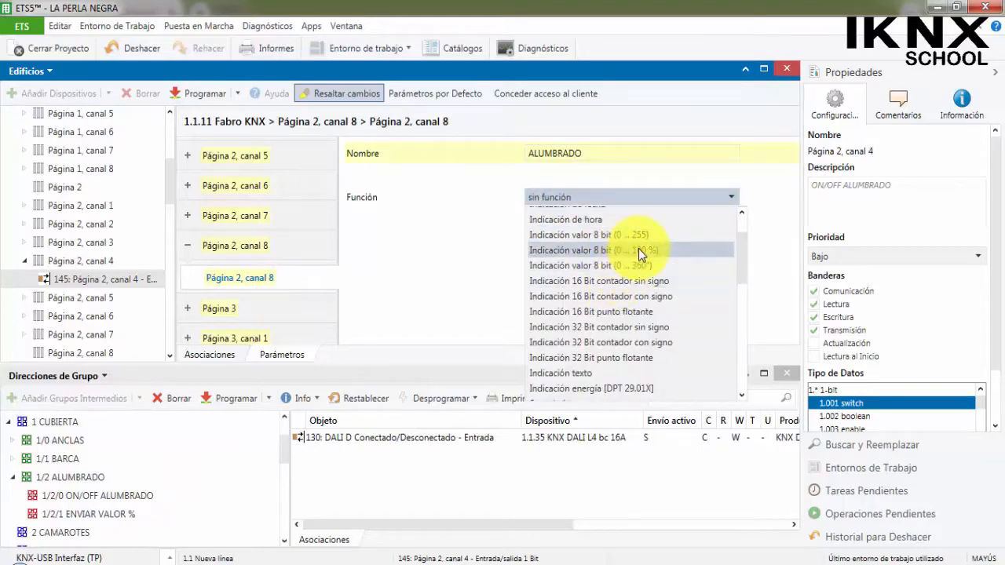
{"action": "scroll", "coordinate": [579, 314], "scroll_direction": "down", "scroll_amount": 2}
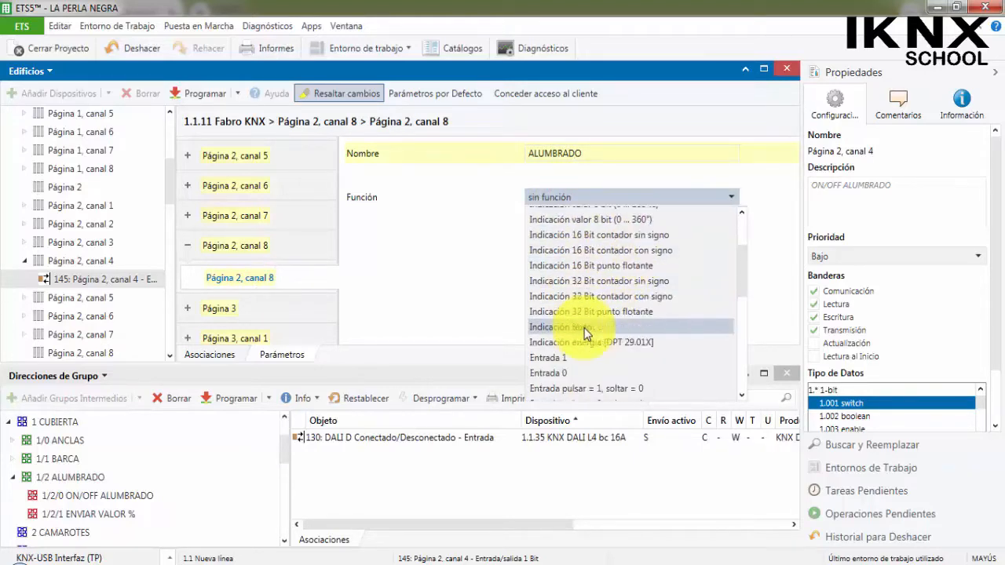
{"action": "scroll", "coordinate": [591, 286], "scroll_direction": "down", "scroll_amount": 2}
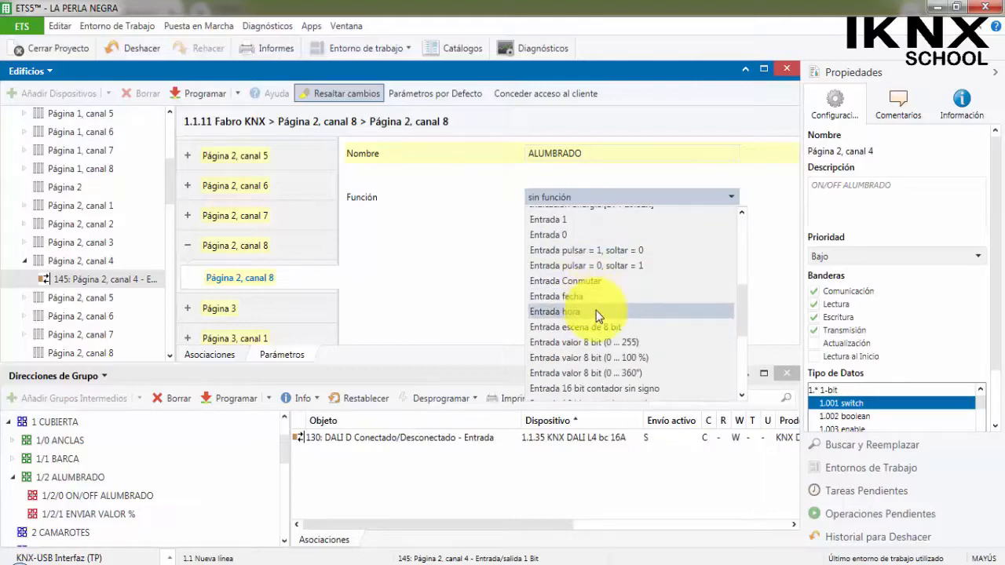
{"action": "left_click", "coordinate": [607, 358]}
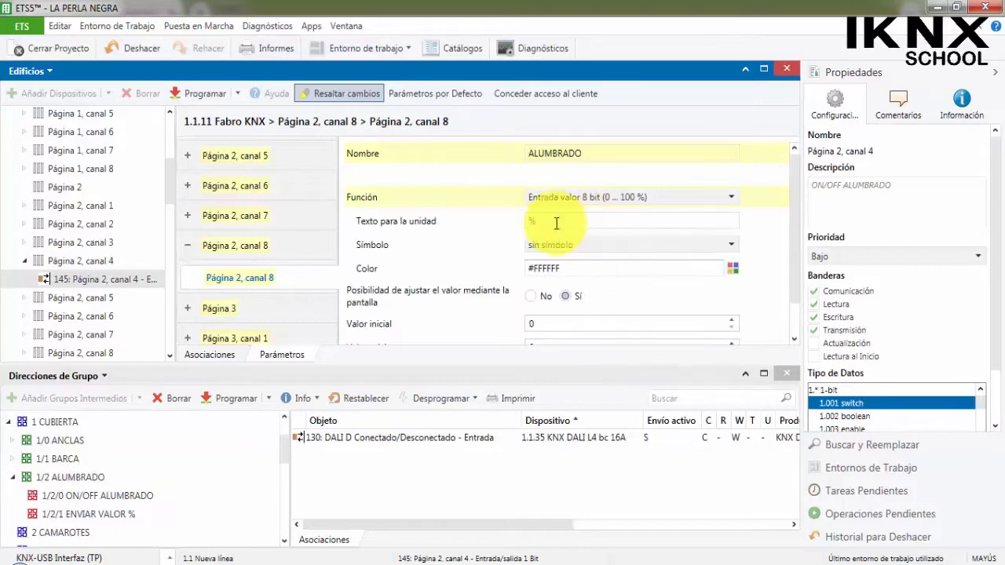
Set canal 8's symbol to 17 - Bombilla ENCENDIDA and its color to yellow #FFFF00, and check its value limits.
{"action": "left_click", "coordinate": [595, 246]}
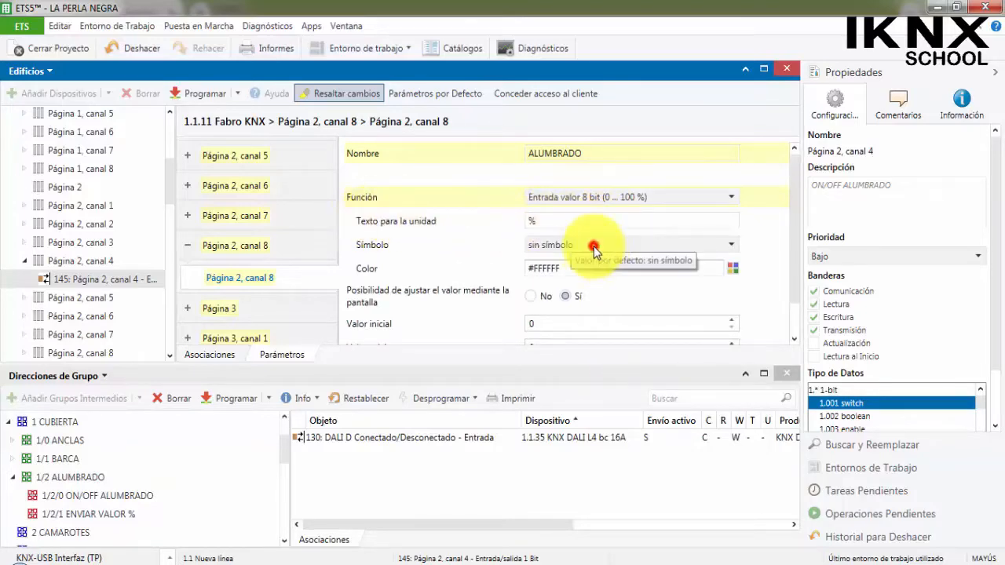
{"action": "scroll", "coordinate": [578, 322], "scroll_direction": "down", "scroll_amount": 3}
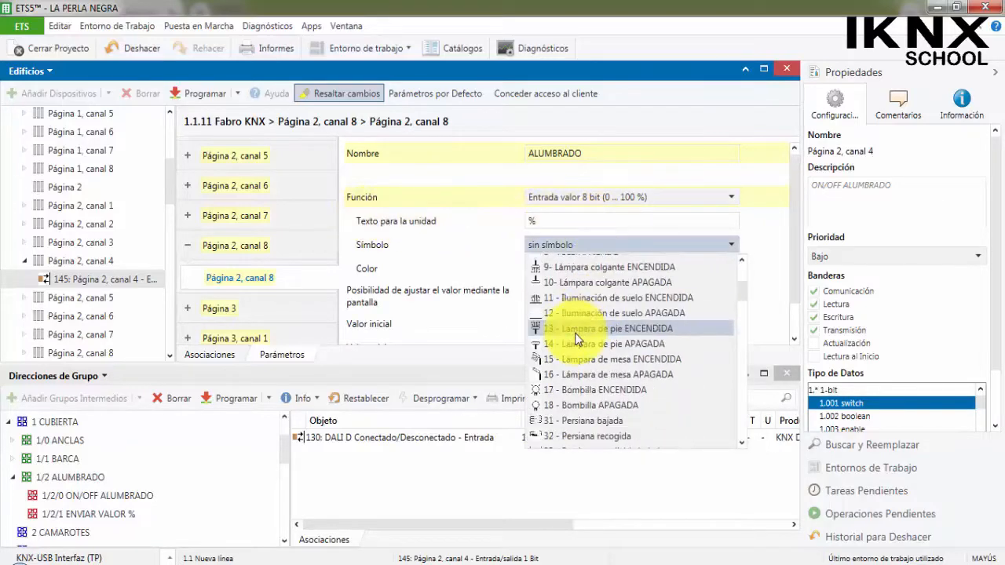
{"action": "left_click", "coordinate": [582, 389]}
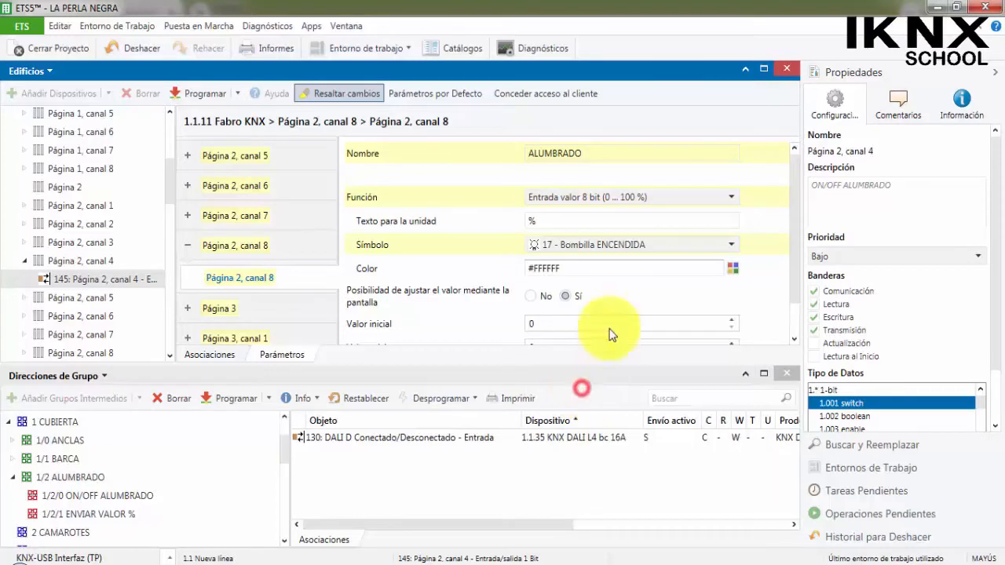
{"action": "left_click", "coordinate": [738, 270]}
{"action": "left_click", "coordinate": [688, 303]}
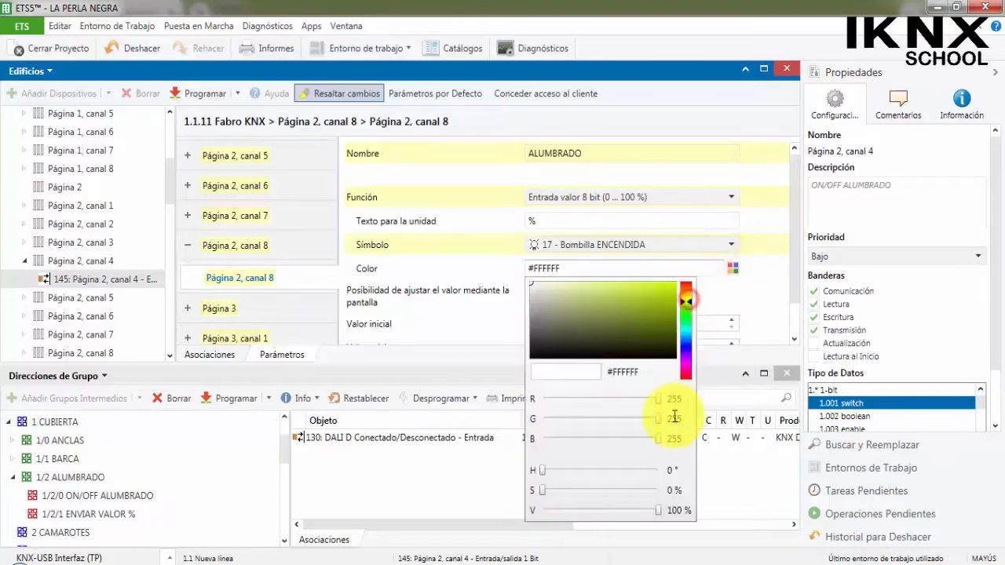
{"action": "left_click_drag", "start_coordinate": [661, 291], "coordinate": [685, 275]}
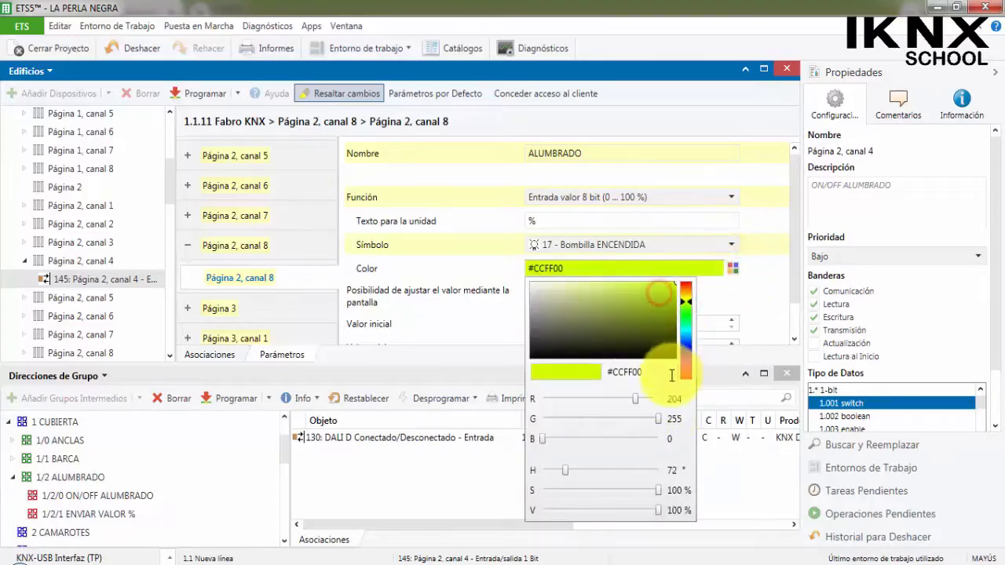
{"action": "left_click_drag", "start_coordinate": [637, 399], "coordinate": [711, 402]}
{"action": "left_click", "coordinate": [770, 289]}
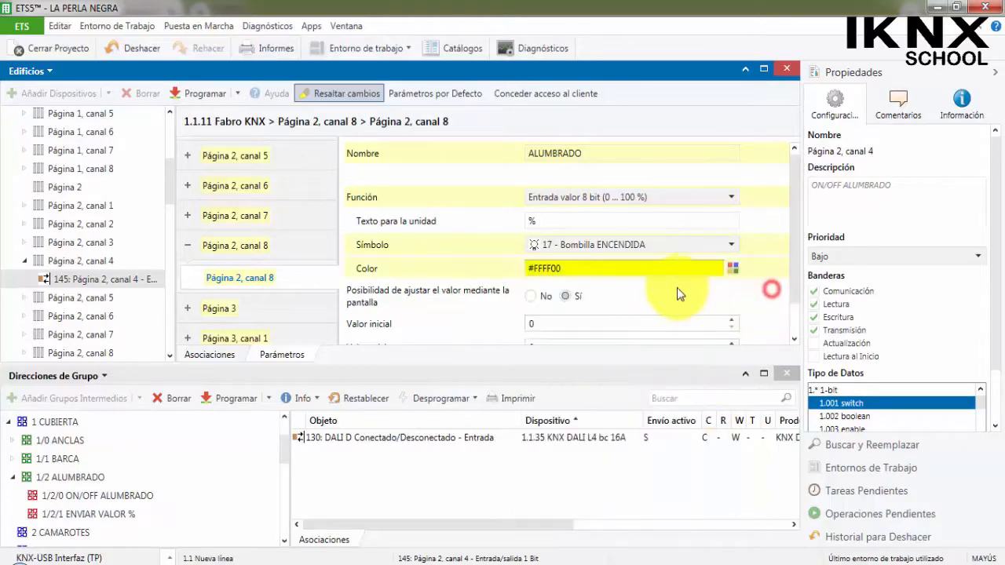
{"action": "left_click", "coordinate": [650, 295]}
{"action": "scroll", "coordinate": [650, 295], "scroll_direction": "down", "scroll_amount": 1}
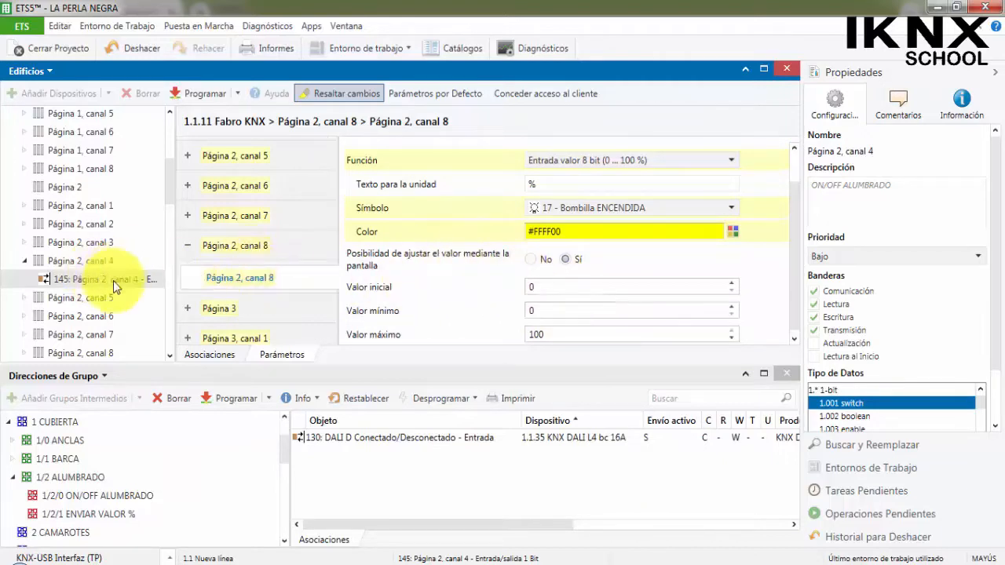
Link object 161 of the Fabro KNX's Página 2, canal 8 to group address 1/2/1 ENVIAR VALOR % under ALUMBRADO.
{"action": "left_click", "coordinate": [22, 355]}
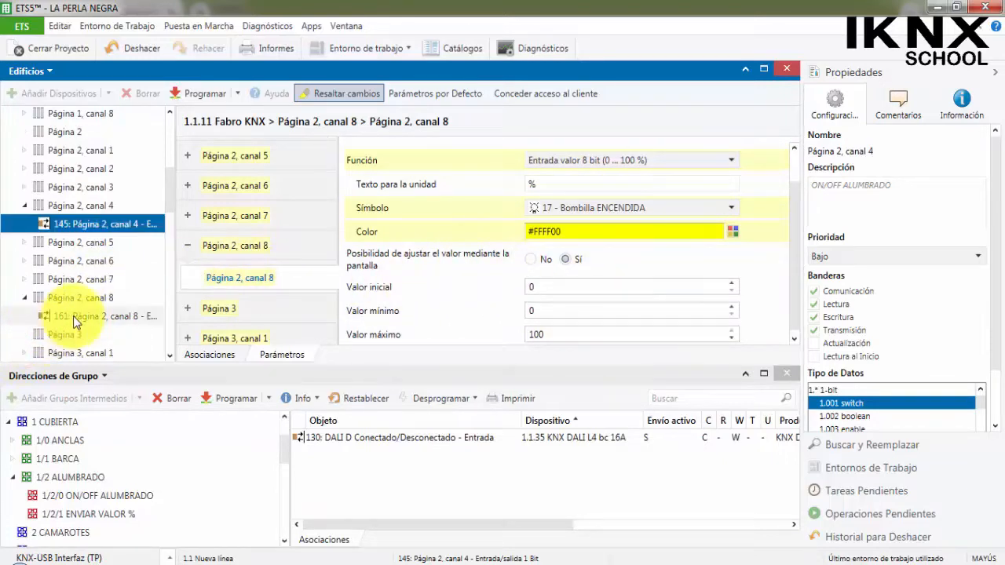
{"action": "left_click", "coordinate": [78, 316]}
{"action": "left_click_drag", "start_coordinate": [110, 316], "coordinate": [124, 515]}
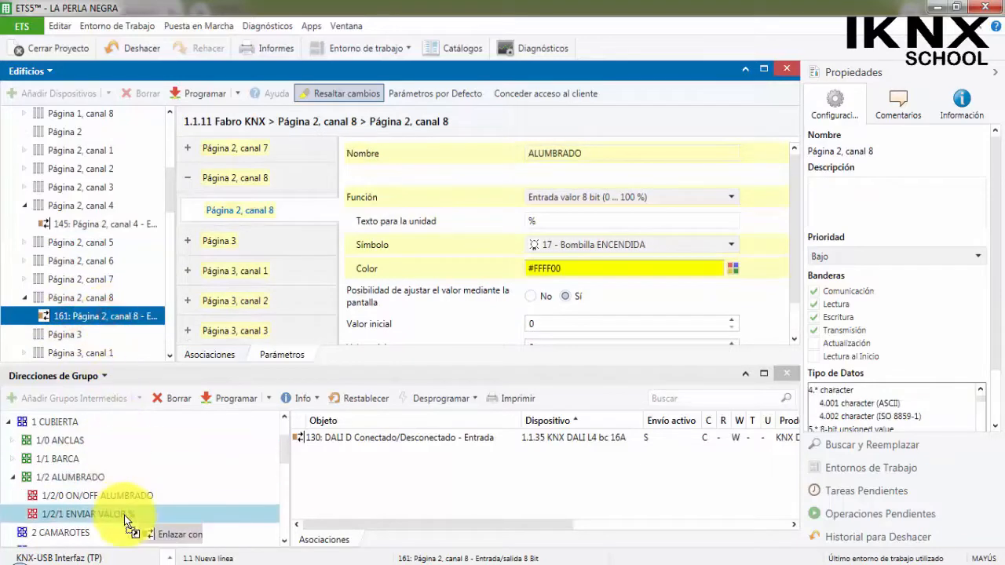
Fold the expanded channel branches under the Fabro KNX in the building tree and show its Página 3 channels.
{"action": "scroll", "coordinate": [68, 290], "scroll_direction": "up", "scroll_amount": 4}
{"action": "scroll", "coordinate": [68, 290], "scroll_direction": "up", "scroll_amount": 1}
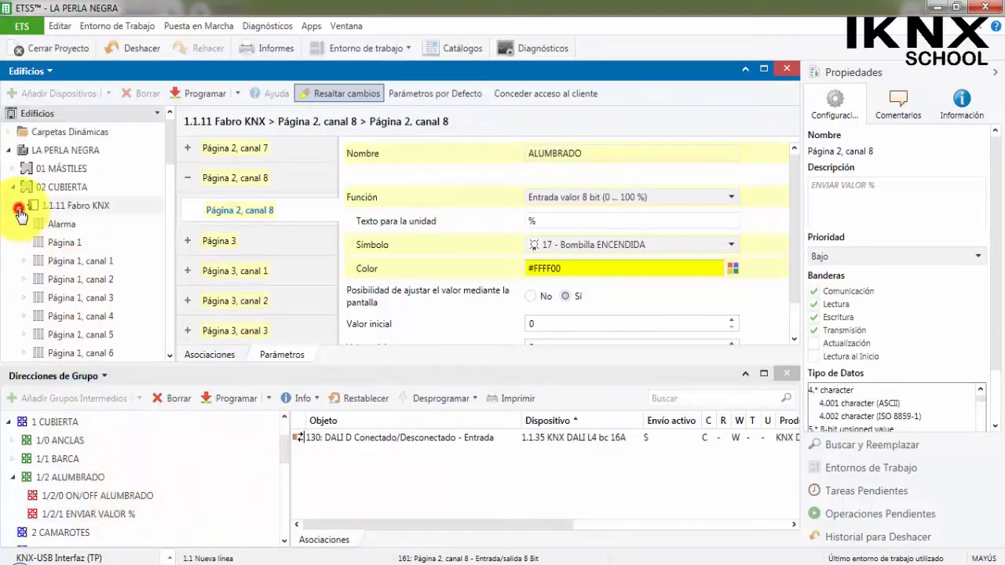
{"action": "left_click", "coordinate": [18, 205]}
{"action": "left_click", "coordinate": [17, 205]}
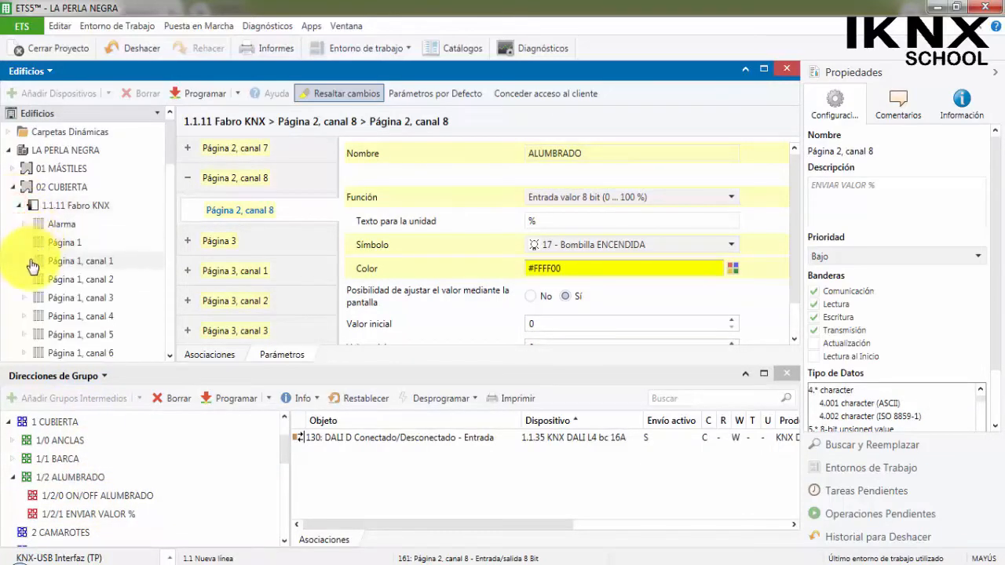
{"action": "scroll", "coordinate": [37, 251], "scroll_direction": "down", "scroll_amount": 1}
{"action": "scroll", "coordinate": [37, 251], "scroll_direction": "down", "scroll_amount": 5}
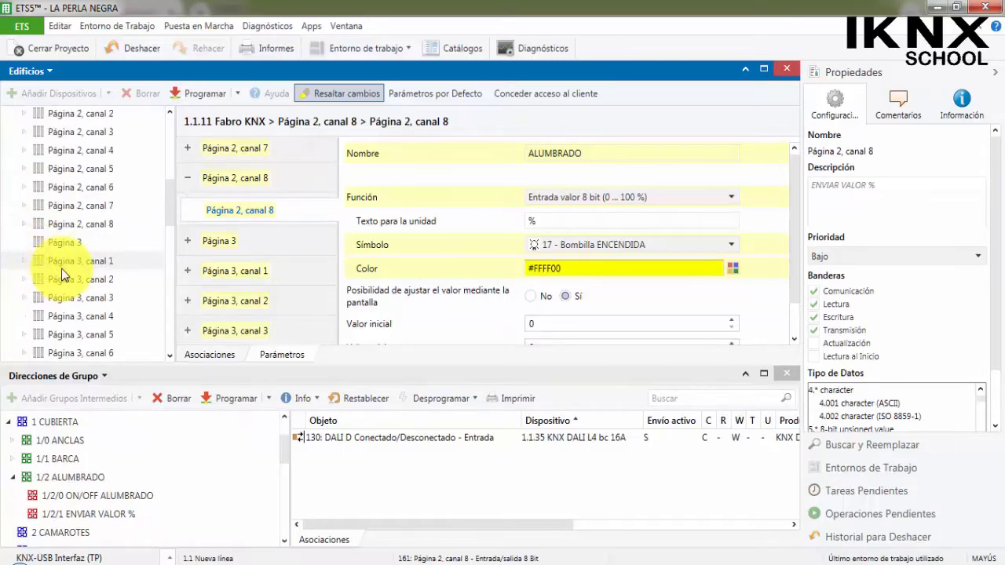
Bring up the parameters of the Fabro KNX's Página 3, canal 4 and name the channel ALUMBRADO.
{"action": "scroll", "coordinate": [227, 251], "scroll_direction": "down", "scroll_amount": 1}
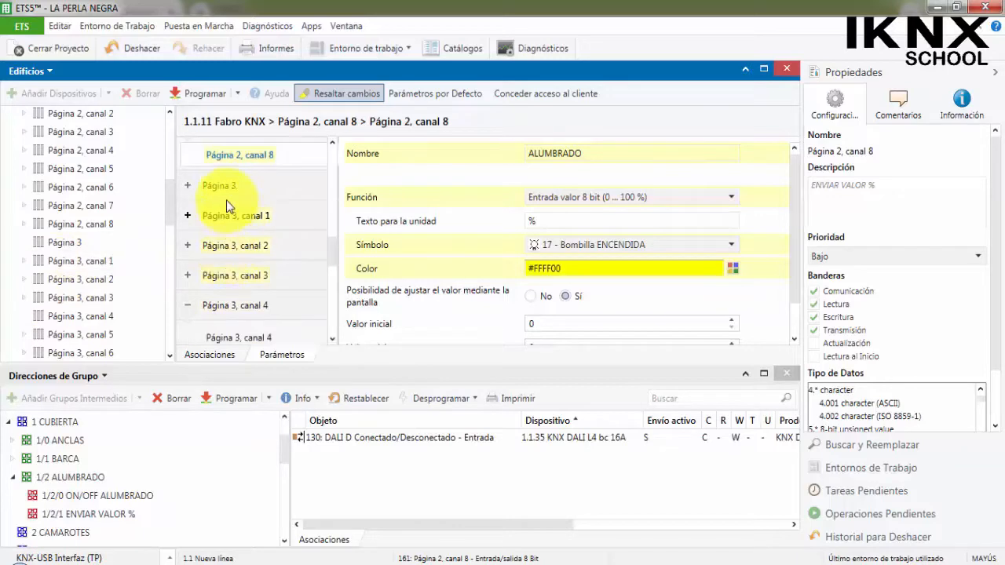
{"action": "scroll", "coordinate": [245, 274], "scroll_direction": "down", "scroll_amount": 1}
{"action": "scroll", "coordinate": [265, 257], "scroll_direction": "down", "scroll_amount": 2}
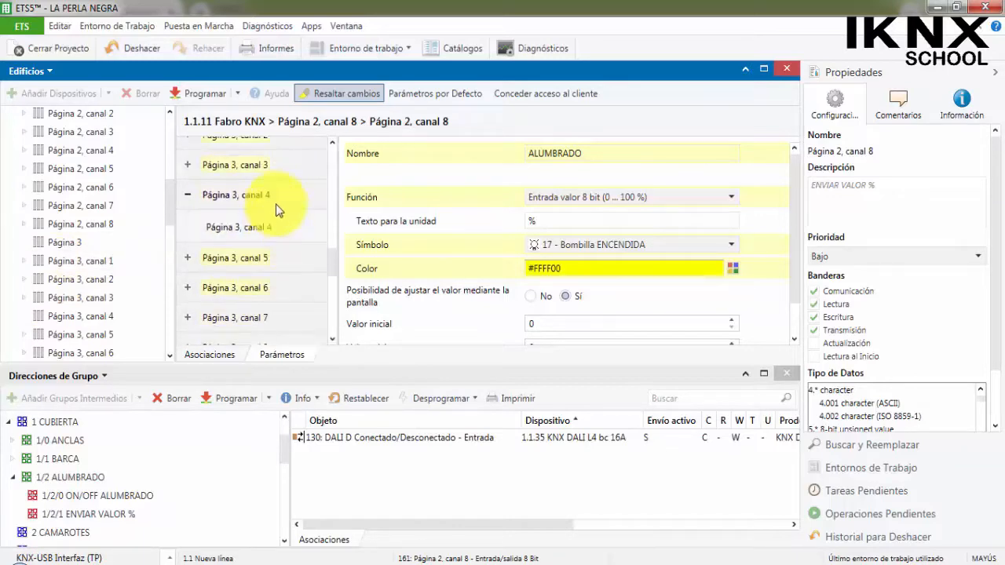
{"action": "scroll", "coordinate": [287, 228], "scroll_direction": "up", "scroll_amount": 1}
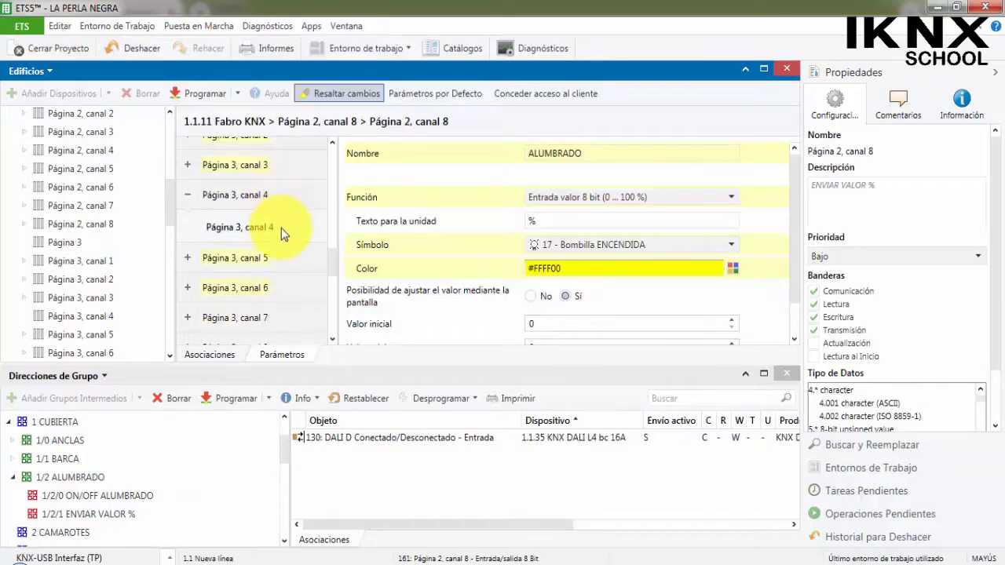
{"action": "scroll", "coordinate": [281, 228], "scroll_direction": "down", "scroll_amount": 1}
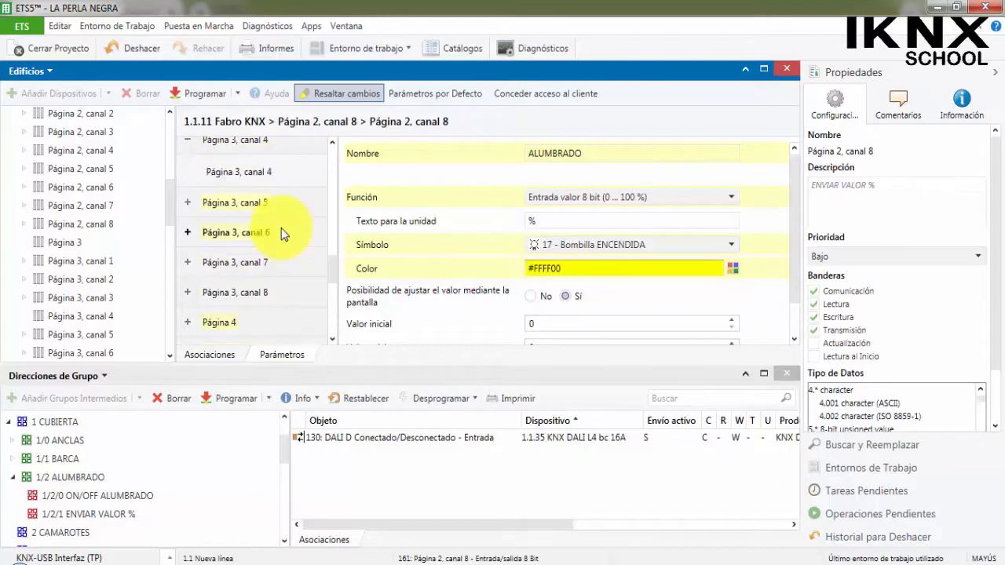
{"action": "left_click", "coordinate": [279, 179]}
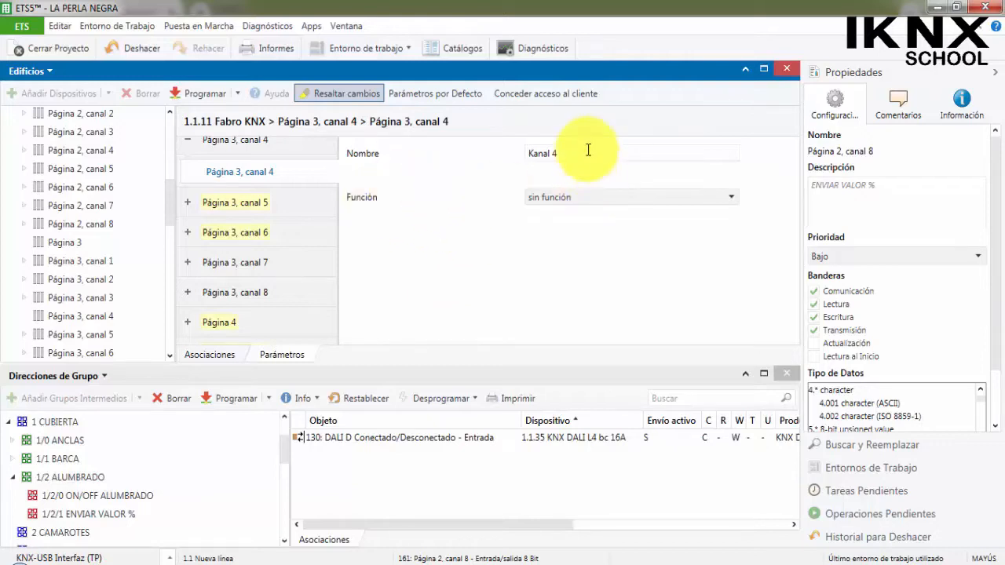
{"action": "left_click_drag", "start_coordinate": [576, 150], "coordinate": [487, 141]}
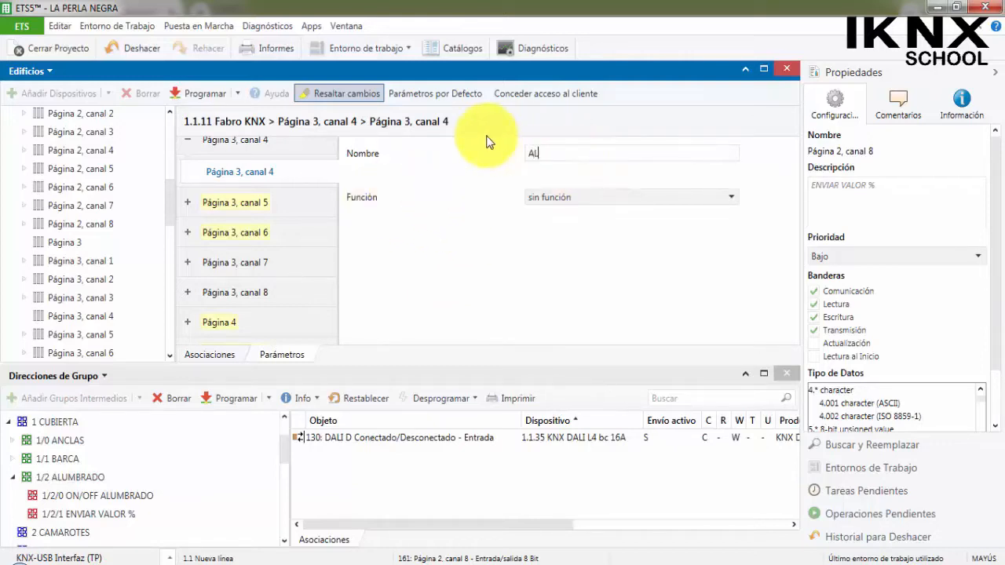
Set the function of Página 3, canal 4 to Entrada Conmutar, with the text ON for object value 1.
{"action": "left_click", "coordinate": [582, 200]}
{"action": "scroll", "coordinate": [628, 295], "scroll_direction": "down", "scroll_amount": 4}
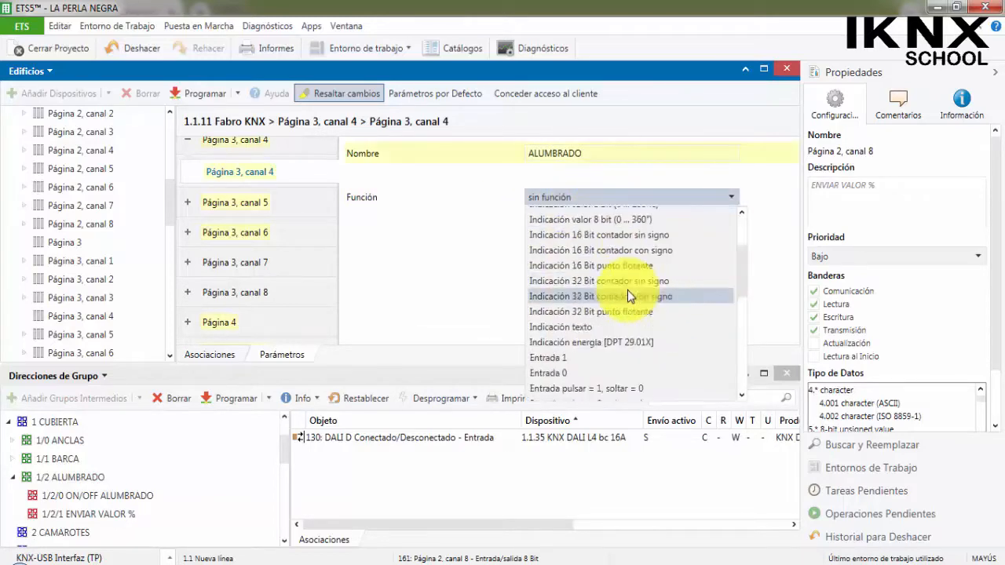
{"action": "left_click", "coordinate": [603, 325]}
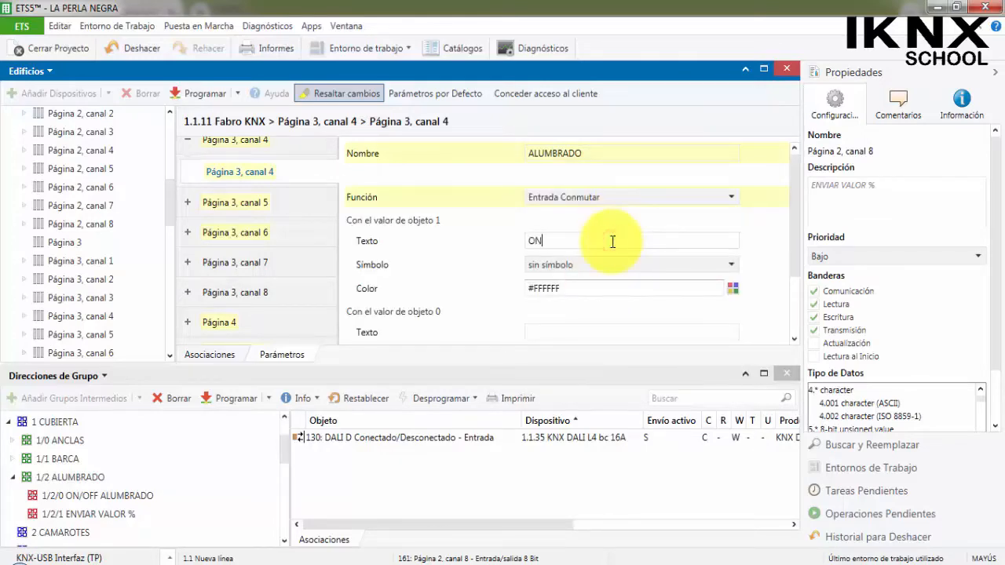
For object value 1 of Página 3, canal 4, choose symbol 17 - Bombilla ENCENDIDA and color green #00FF00.
{"action": "left_click", "coordinate": [543, 263]}
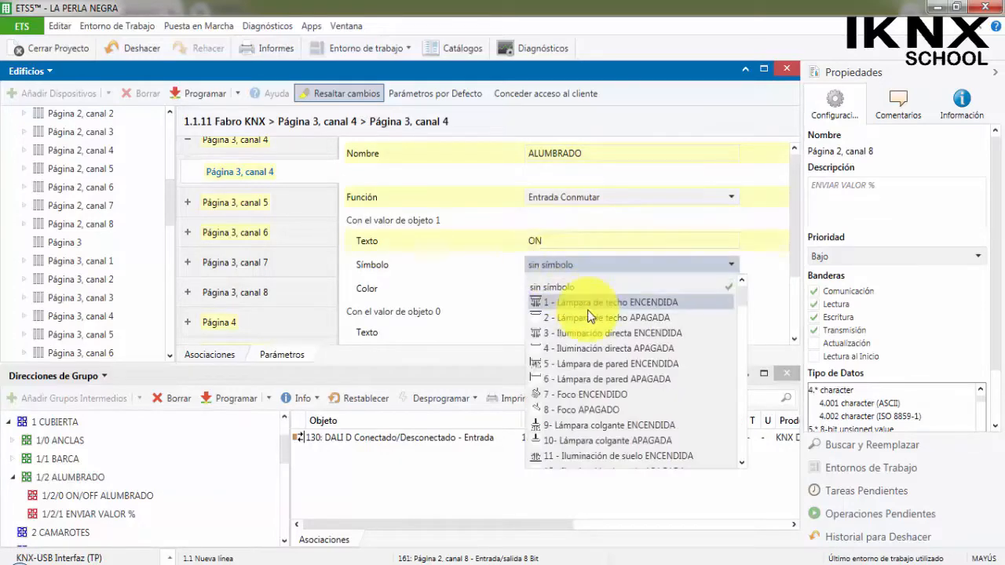
{"action": "scroll", "coordinate": [553, 369], "scroll_direction": "down", "scroll_amount": 5}
{"action": "left_click", "coordinate": [574, 318]}
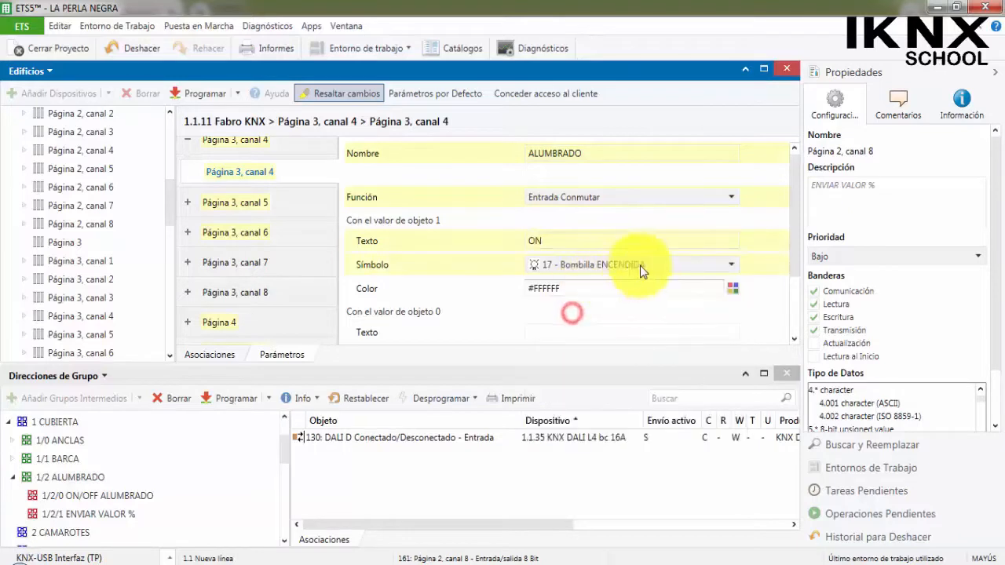
{"action": "left_click", "coordinate": [733, 289]}
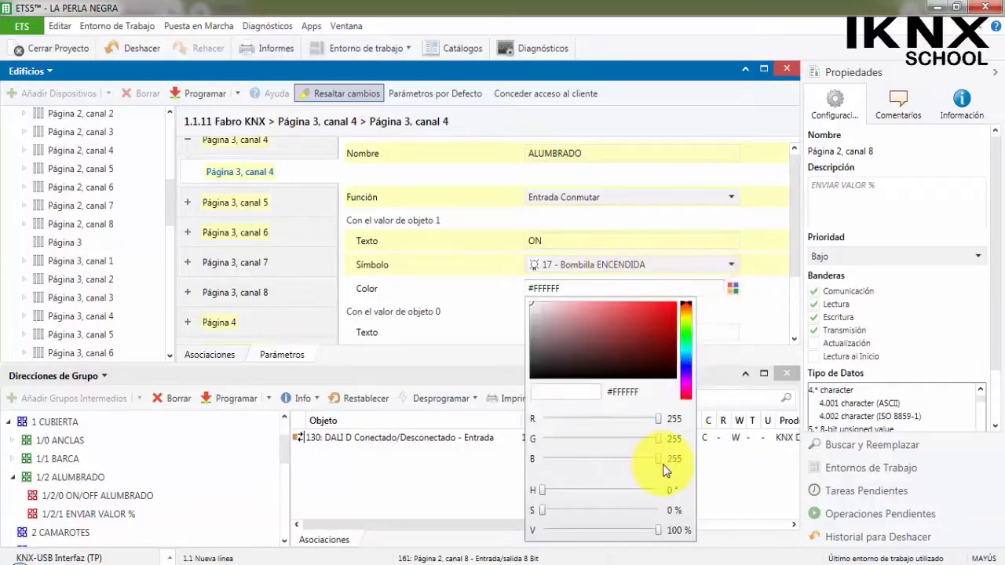
{"action": "left_click_drag", "start_coordinate": [663, 467], "coordinate": [542, 459]}
{"action": "left_click_drag", "start_coordinate": [659, 419], "coordinate": [542, 420]}
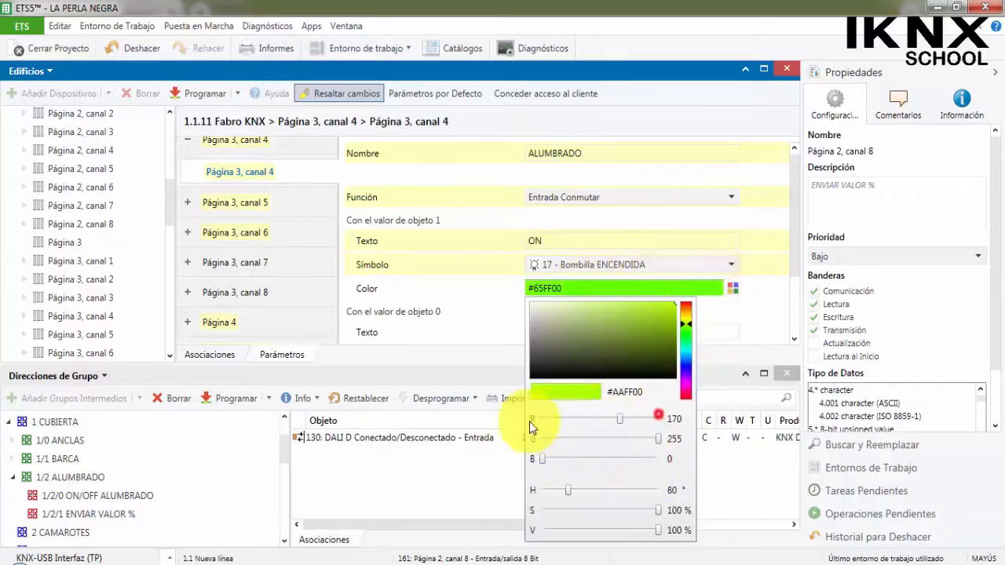
{"action": "left_click", "coordinate": [468, 342]}
For object value 0 of Página 3, canal 4, enter the text OFF and choose symbol 18 - Bombilla APAGADA.
{"action": "scroll", "coordinate": [554, 305], "scroll_direction": "down", "scroll_amount": 1}
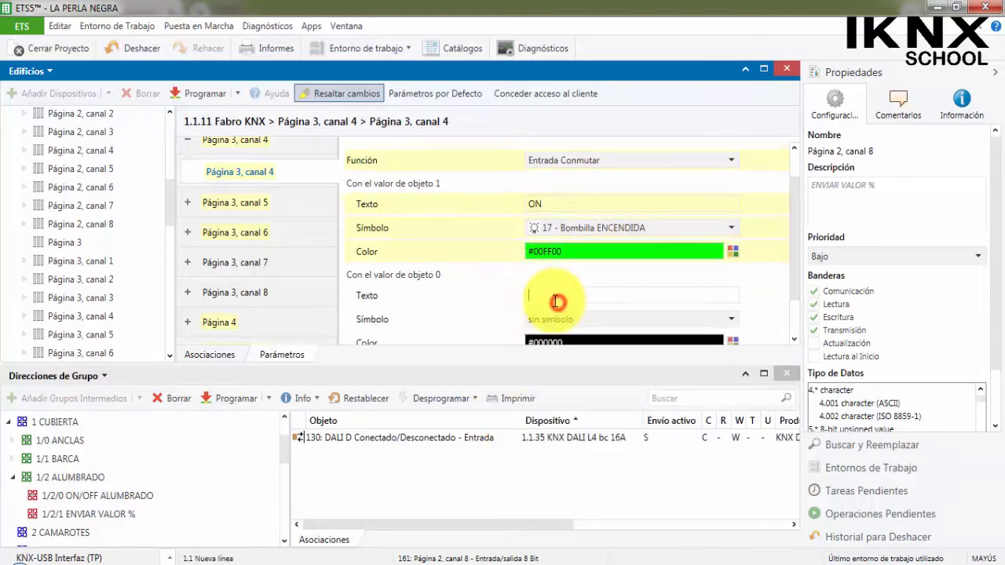
{"action": "left_click", "coordinate": [554, 295]}
{"action": "type", "text": "OFF"}
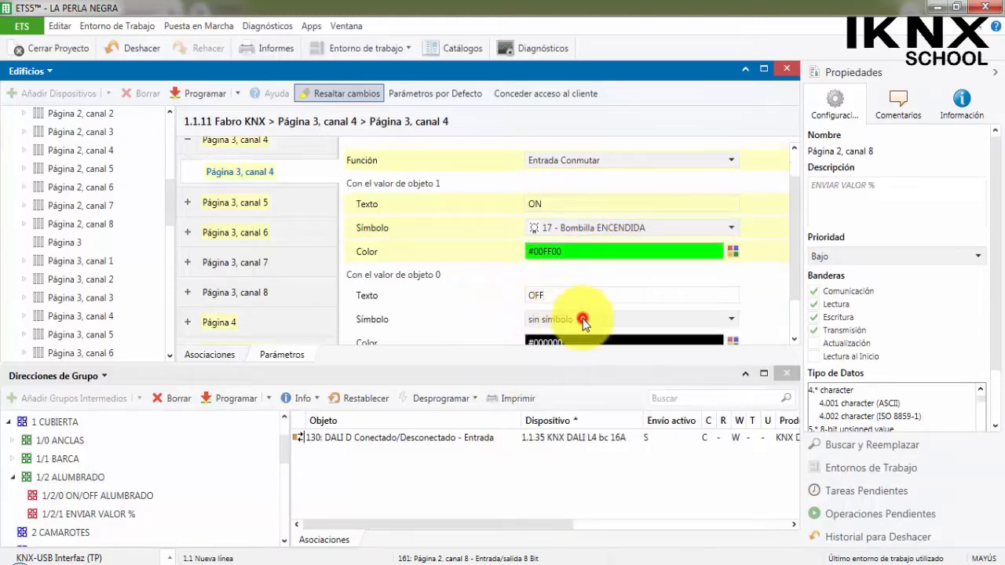
{"action": "left_click", "coordinate": [583, 319]}
{"action": "scroll", "coordinate": [604, 422], "scroll_direction": "down", "scroll_amount": 3}
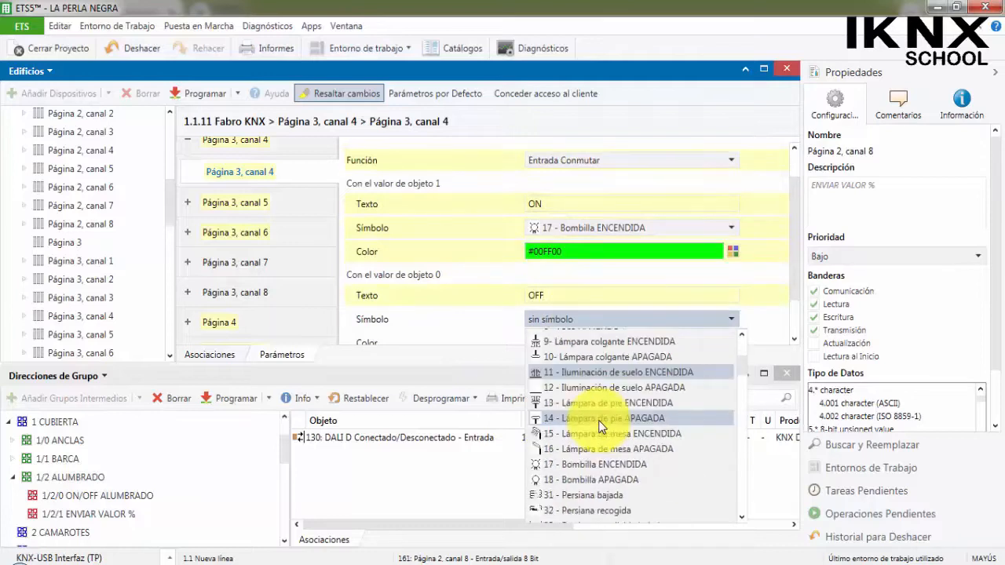
{"action": "left_click", "coordinate": [605, 479]}
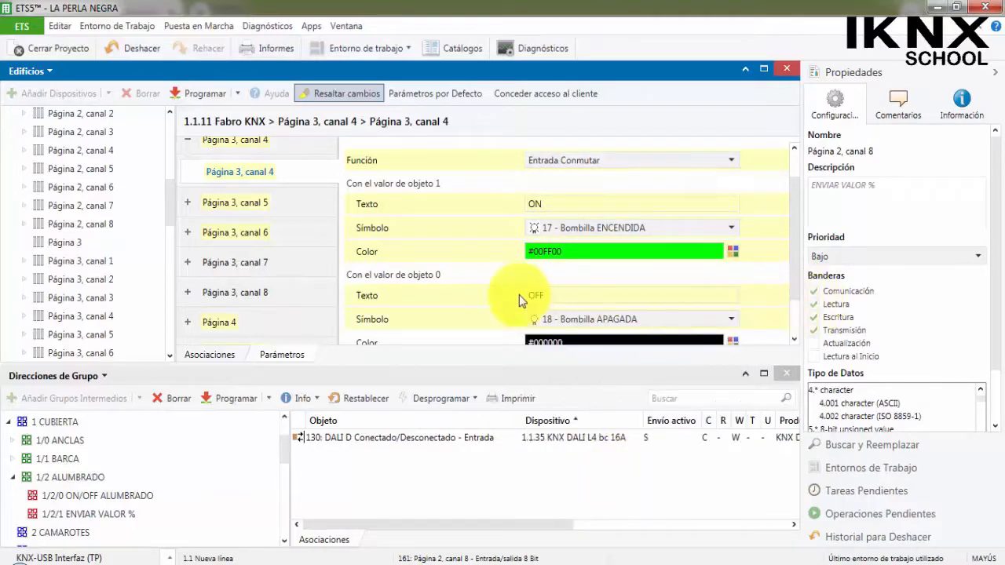
Set the color for object value 0 of Página 3, canal 4 to red #FF0000.
{"action": "scroll", "coordinate": [416, 297], "scroll_direction": "down", "scroll_amount": 1}
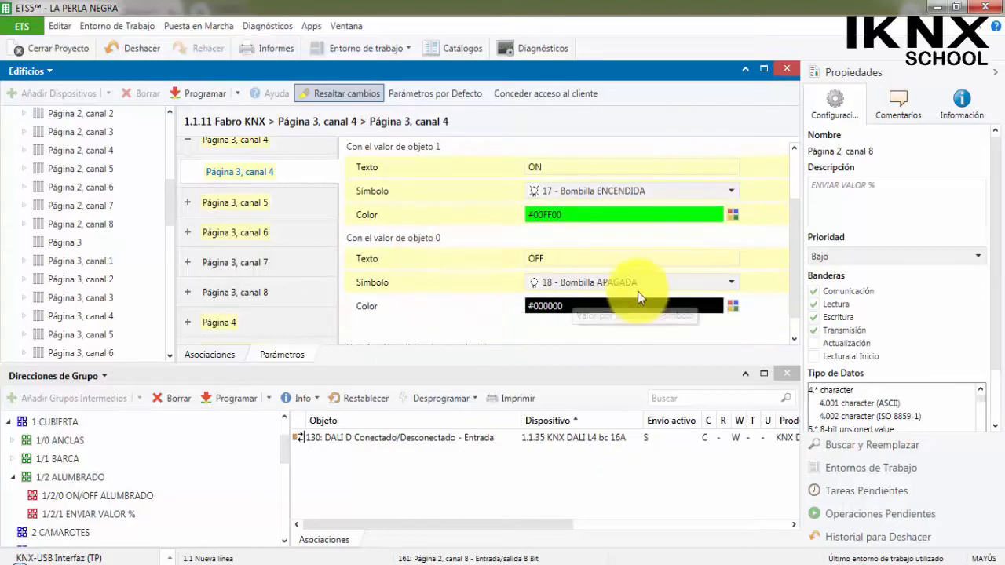
{"action": "left_click", "coordinate": [733, 306]}
{"action": "left_click", "coordinate": [680, 324]}
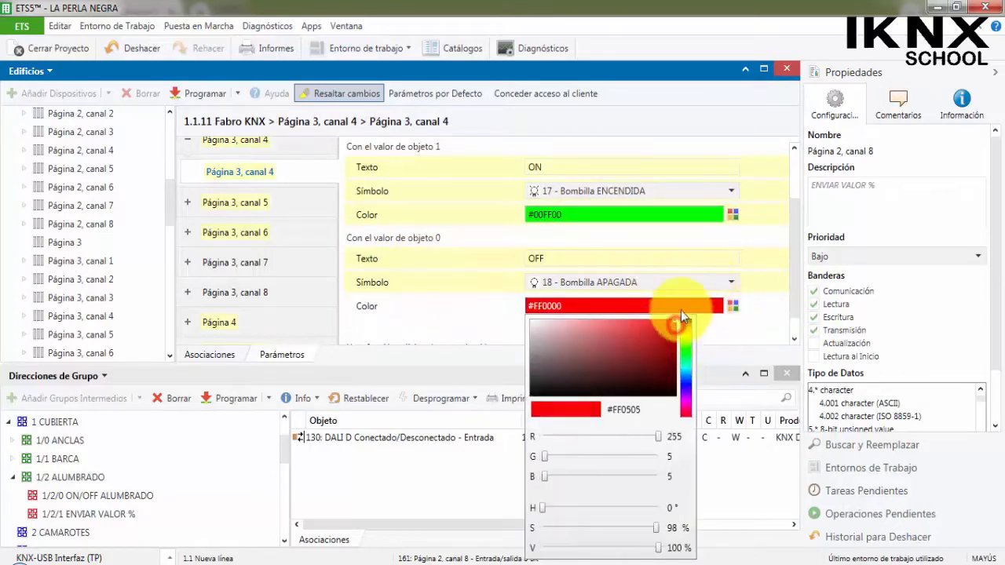
{"action": "left_click", "coordinate": [766, 324]}
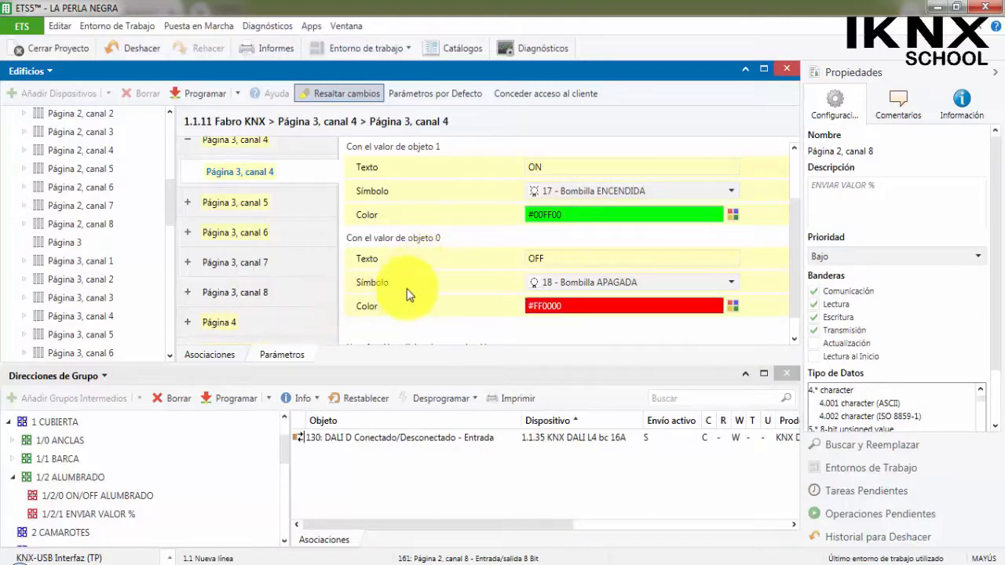
Bring up the parameters of Página 3, canal 8, recheck canal 4's settings, and name channel 8 ALUMBRADO.
{"action": "left_click", "coordinate": [274, 292]}
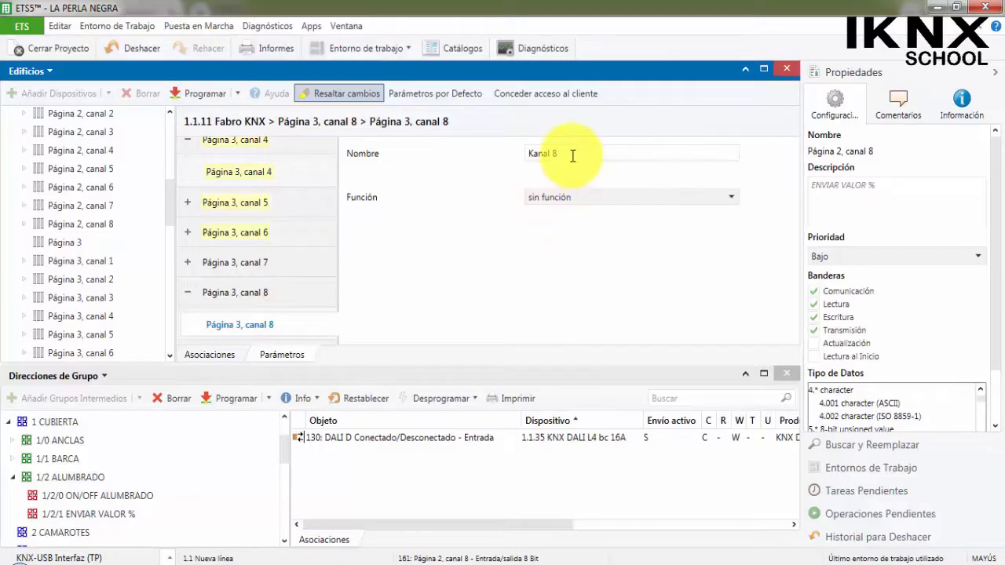
{"action": "left_click", "coordinate": [305, 172]}
{"action": "scroll", "coordinate": [542, 252], "scroll_direction": "down", "scroll_amount": 2}
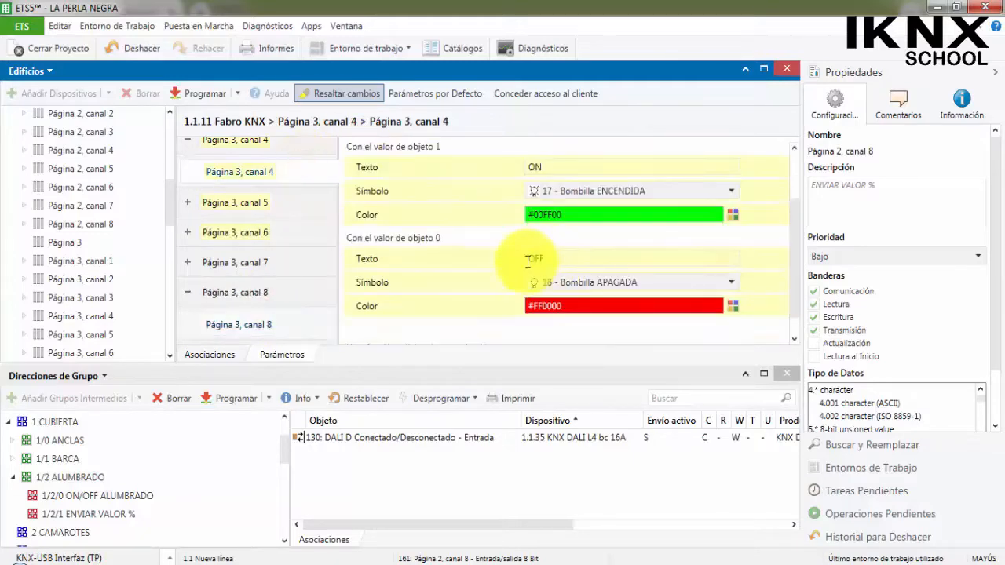
{"action": "left_click", "coordinate": [298, 324]}
{"action": "left_click", "coordinate": [581, 153]}
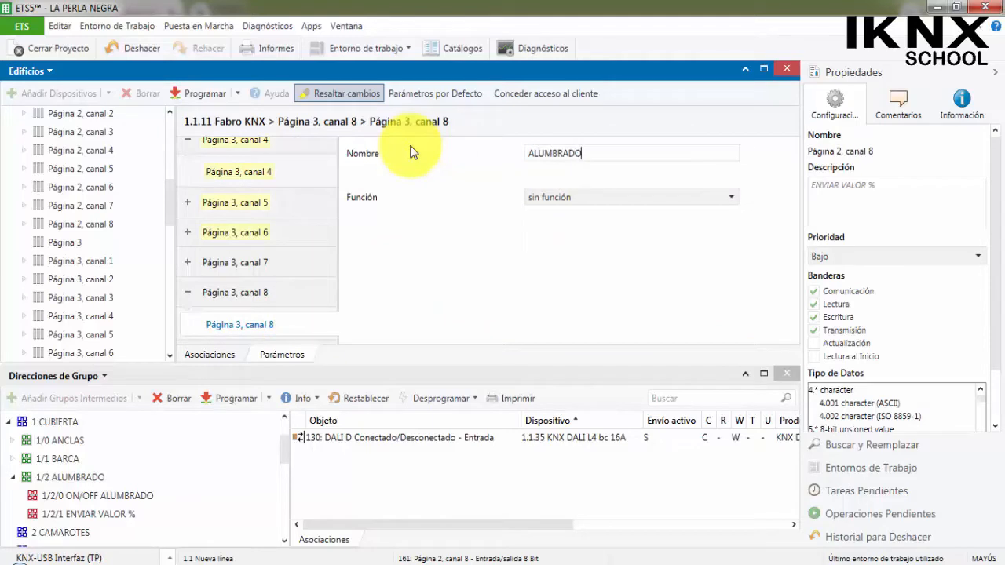
Set the function of Página 3, canal 8 to Entrada valor 8 bit (0 ... 100 %).
{"action": "left_click", "coordinate": [567, 190]}
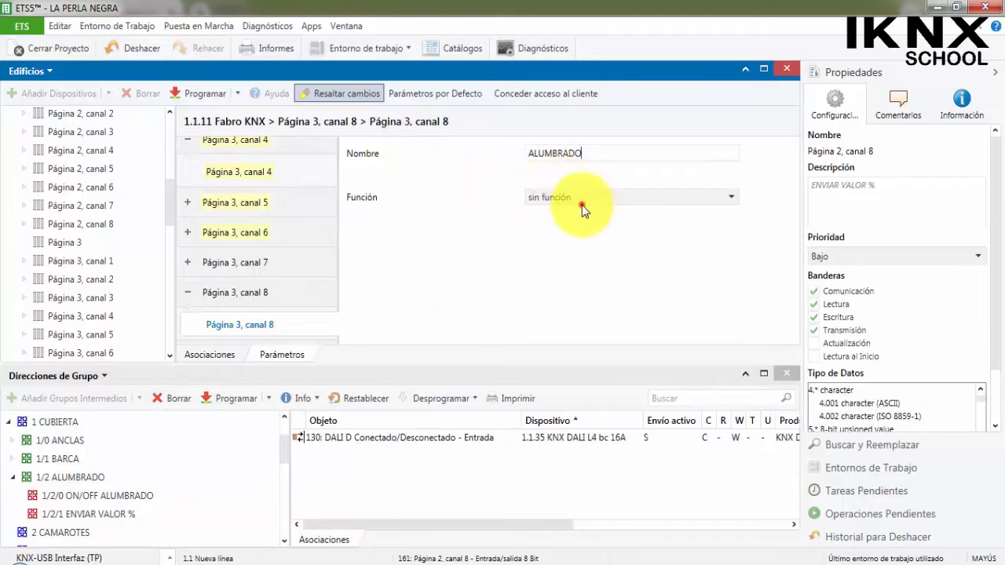
{"action": "scroll", "coordinate": [604, 283], "scroll_direction": "down", "scroll_amount": 5}
{"action": "scroll", "coordinate": [604, 293], "scroll_direction": "down", "scroll_amount": 1}
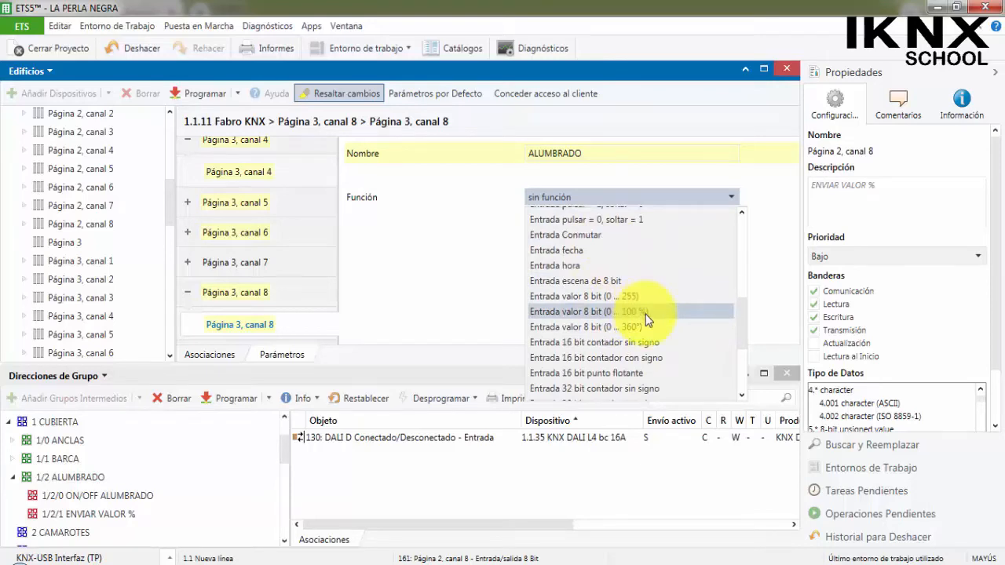
{"action": "left_click", "coordinate": [646, 314]}
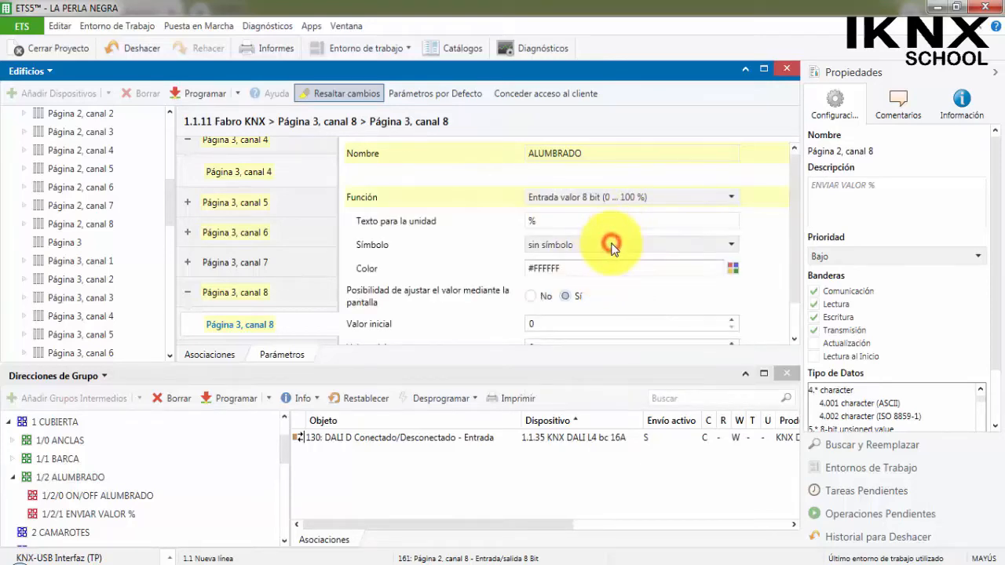
Set the symbol of Página 3, canal 8 to 17 - Bombilla ENCENDIDA and its color to yellow #FFFF00.
{"action": "left_click", "coordinate": [612, 247]}
{"action": "scroll", "coordinate": [565, 387], "scroll_direction": "down", "scroll_amount": 4}
{"action": "left_click", "coordinate": [565, 393]}
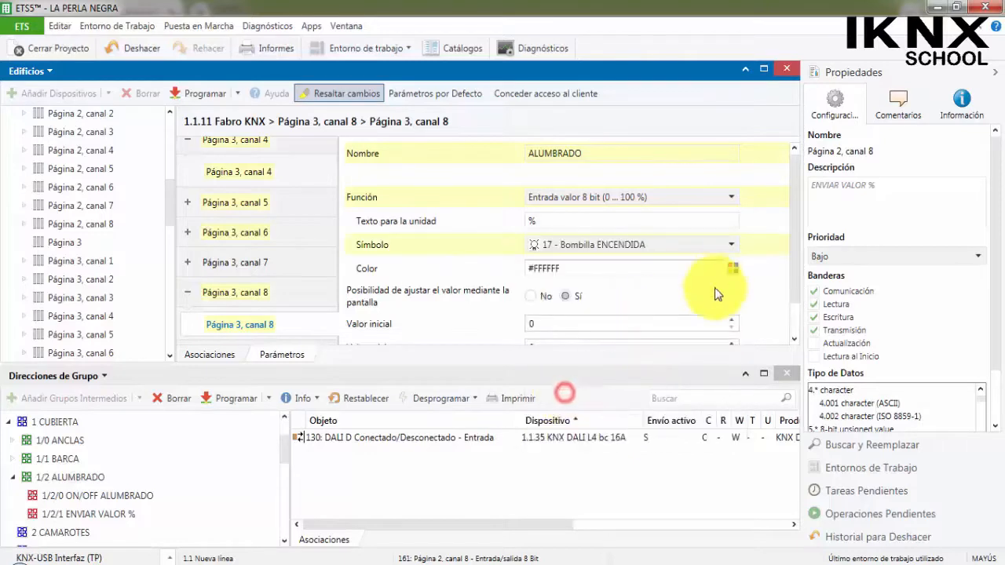
{"action": "left_click", "coordinate": [735, 270]}
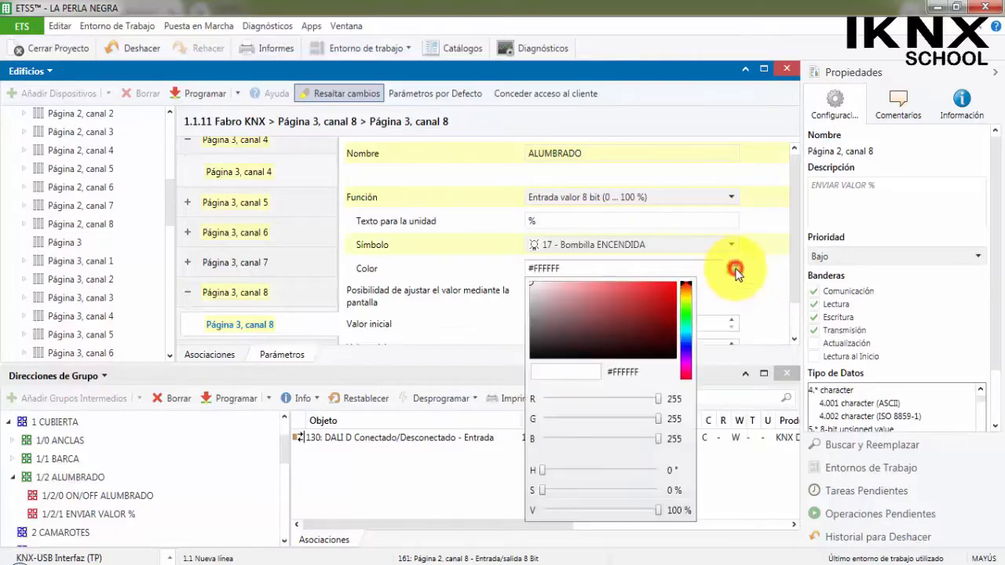
{"action": "left_click", "coordinate": [686, 300]}
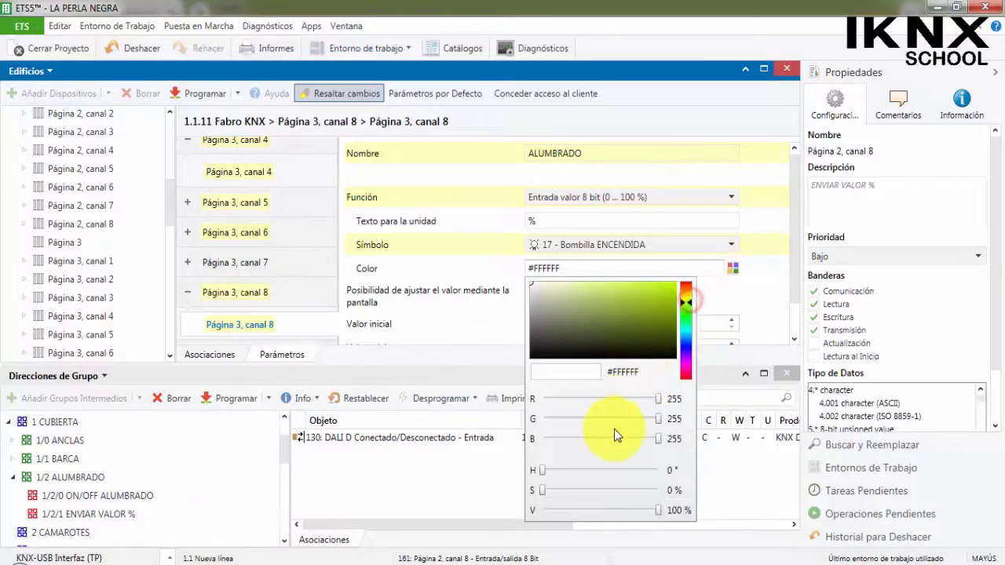
{"action": "left_click", "coordinate": [674, 286]}
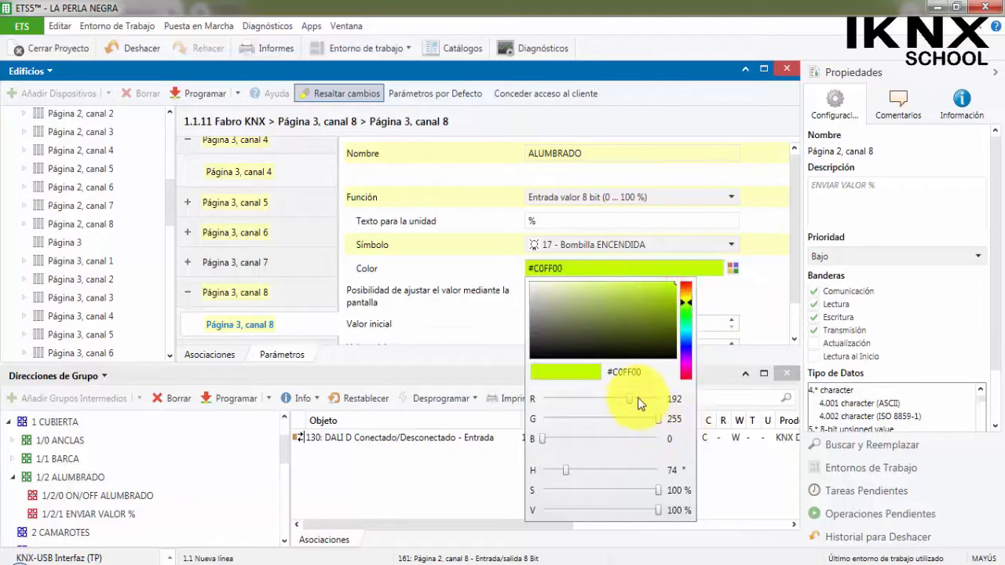
{"action": "left_click_drag", "start_coordinate": [632, 400], "coordinate": [688, 406]}
{"action": "left_click", "coordinate": [760, 312]}
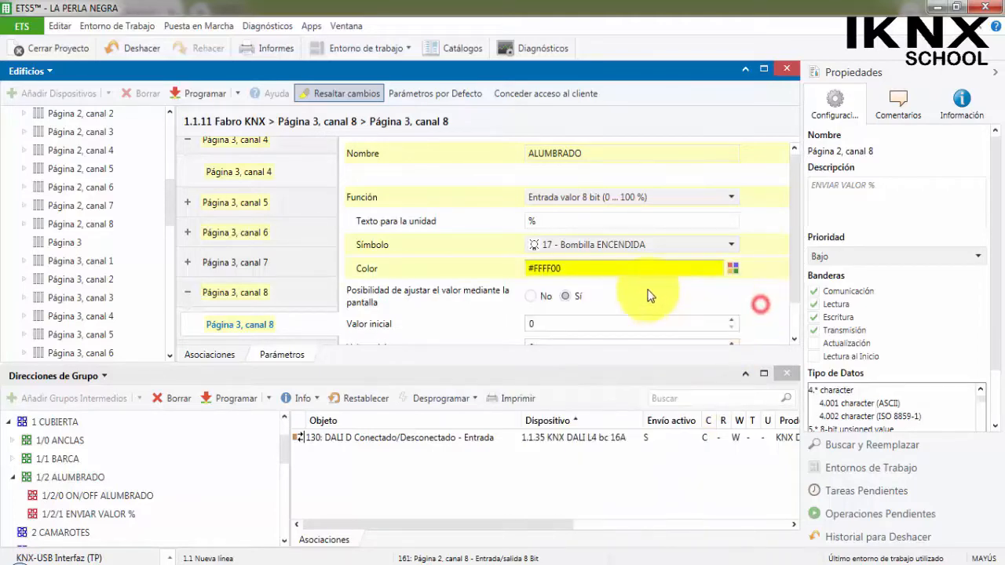
Review the remaining parameters of Página 3, canal 8, and expand the communication objects of Página 3, canals 4 and 8.
{"action": "scroll", "coordinate": [644, 290], "scroll_direction": "down", "scroll_amount": 1}
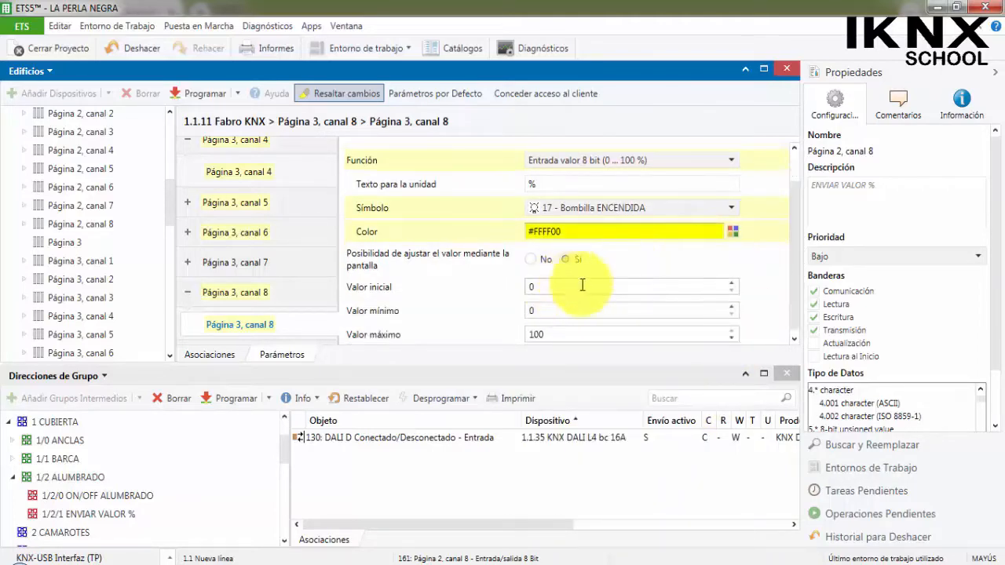
{"action": "scroll", "coordinate": [583, 298], "scroll_direction": "down", "scroll_amount": 1}
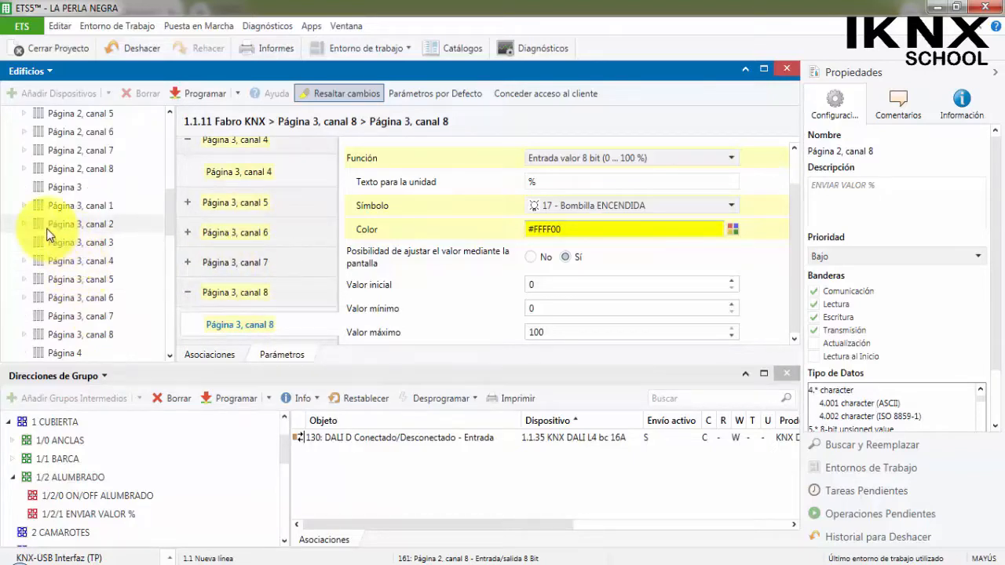
{"action": "left_click", "coordinate": [22, 261]}
{"action": "scroll", "coordinate": [34, 314], "scroll_direction": "down", "scroll_amount": 1}
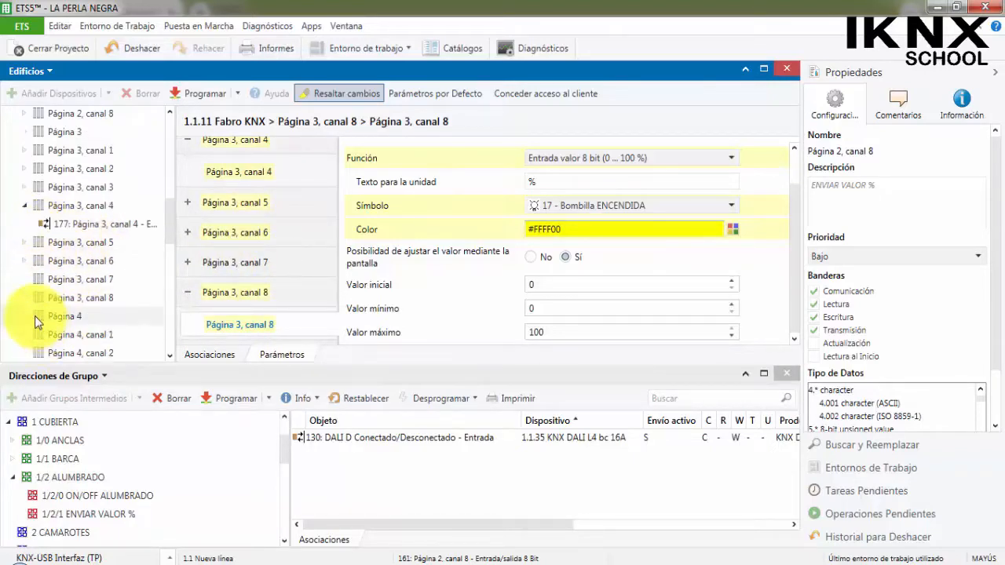
{"action": "left_click", "coordinate": [24, 298]}
{"action": "scroll", "coordinate": [22, 295], "scroll_direction": "down", "scroll_amount": 1}
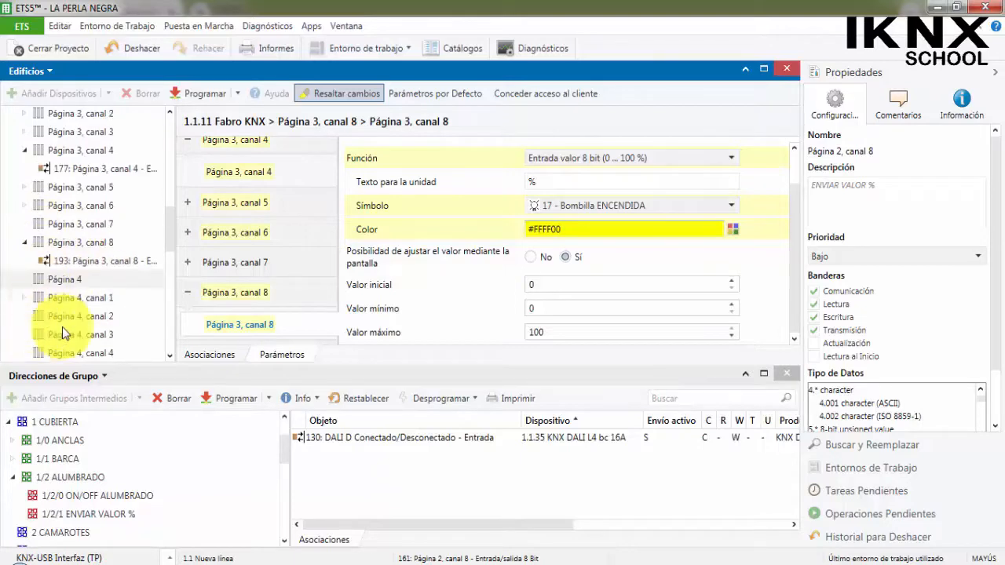
Collapse the open group address branches and expand 3 BODEGA SUPERIOR down to the addresses of 3/2 ALUMBRADO.
{"action": "left_click", "coordinate": [13, 477]}
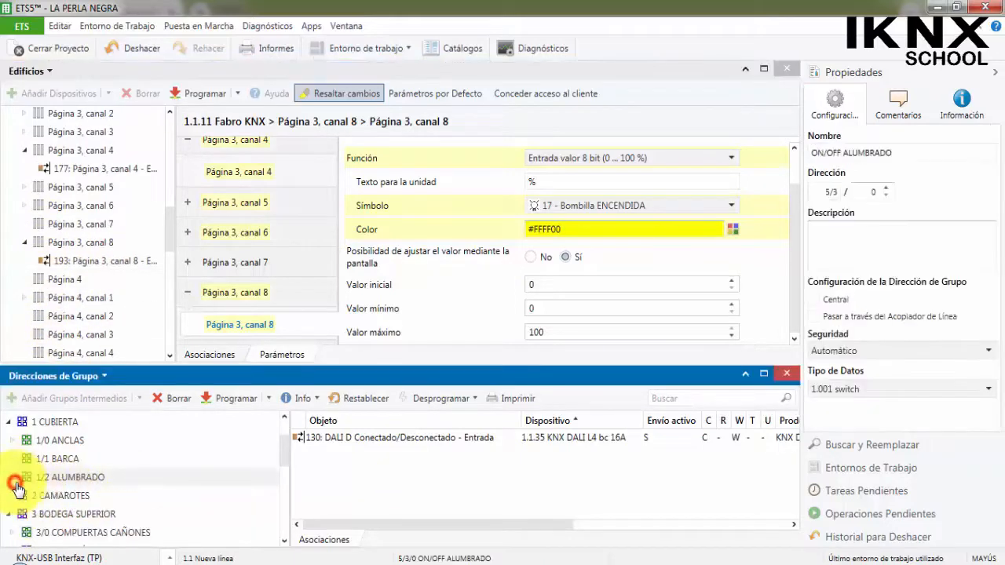
{"action": "left_click", "coordinate": [9, 422]}
{"action": "left_click", "coordinate": [9, 459]}
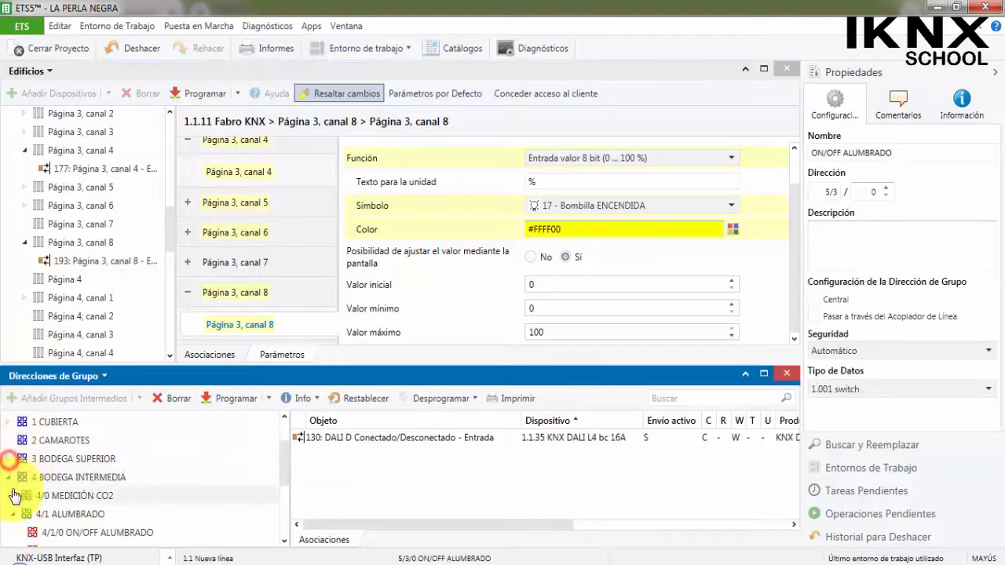
{"action": "left_click", "coordinate": [9, 477]}
{"action": "left_click", "coordinate": [8, 497]}
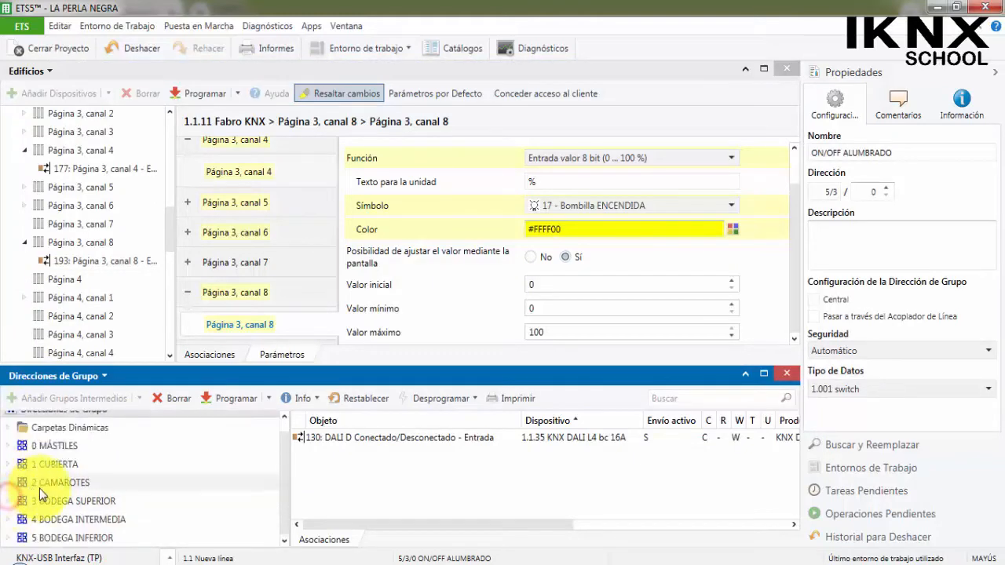
{"action": "left_click", "coordinate": [8, 501]}
{"action": "scroll", "coordinate": [52, 475], "scroll_direction": "down", "scroll_amount": 1}
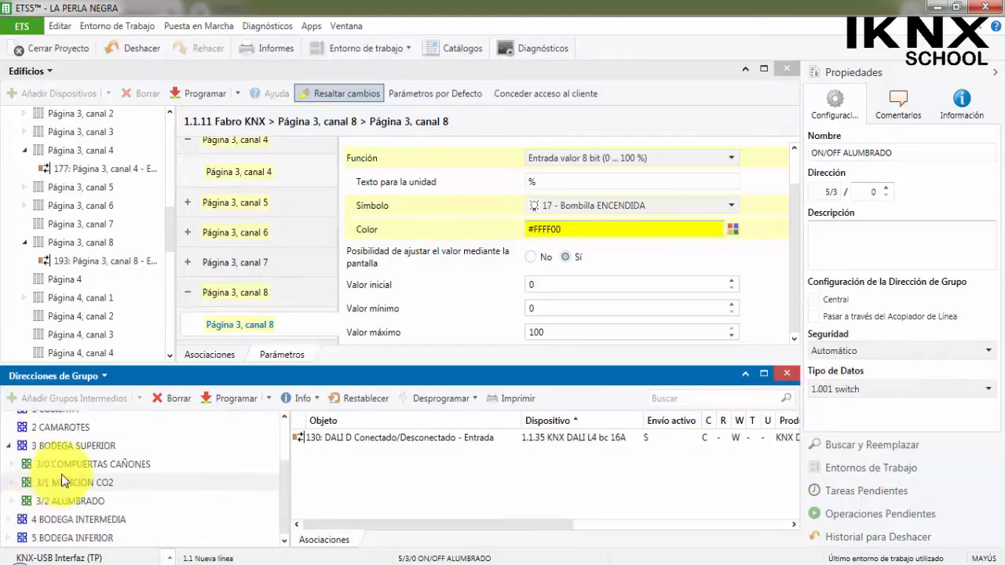
{"action": "left_click", "coordinate": [9, 502]}
{"action": "scroll", "coordinate": [76, 444], "scroll_direction": "down", "scroll_amount": 1}
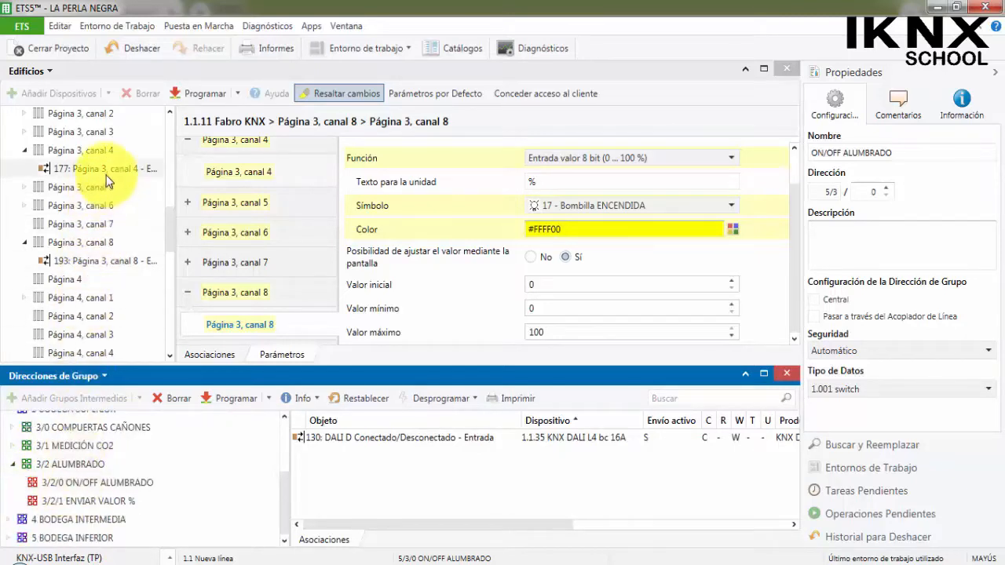
Link object 177 to 3/2/0 ON/OFF ALUMBRADO and object 193 to 3/2/1 ENVIAR VALOR %, and collapse both Página 3 channels.
{"action": "left_click_drag", "start_coordinate": [110, 168], "coordinate": [150, 487]}
{"action": "left_click_drag", "start_coordinate": [128, 264], "coordinate": [126, 503]}
{"action": "left_click", "coordinate": [135, 483]}
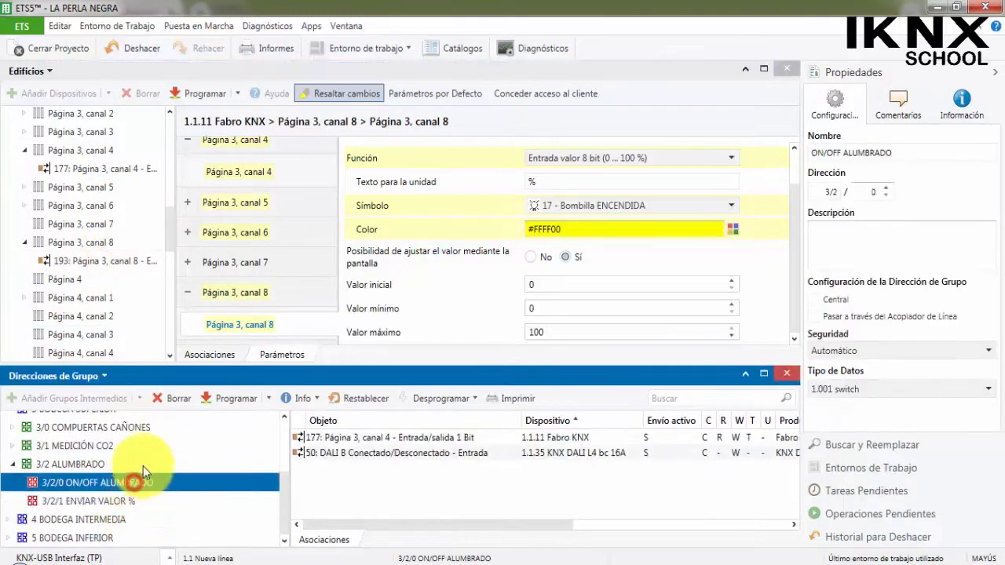
{"action": "scroll", "coordinate": [68, 224], "scroll_direction": "up", "scroll_amount": 1}
{"action": "left_click", "coordinate": [24, 205]}
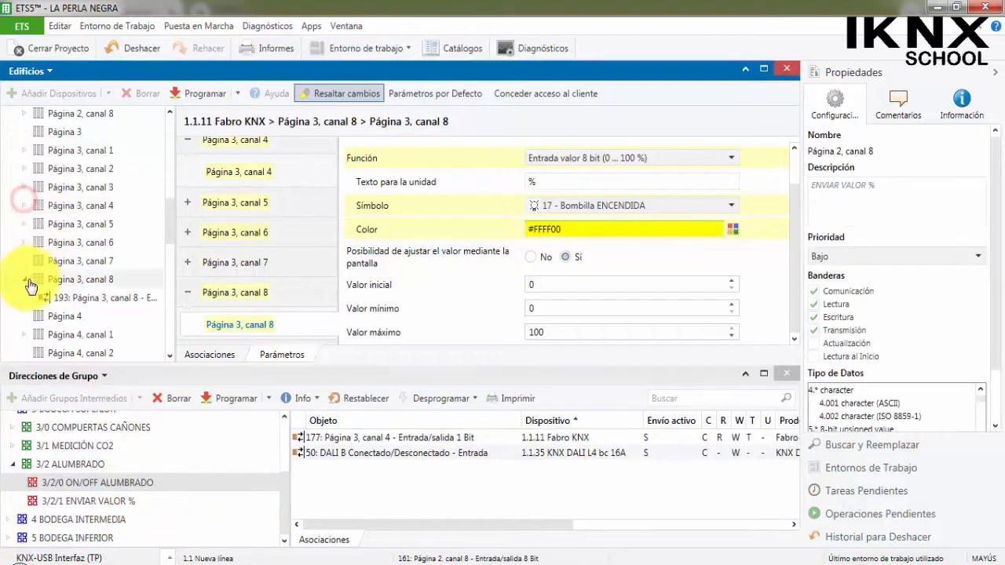
{"action": "left_click", "coordinate": [25, 280]}
Name Página 4, canal 2 ALUMBRADO and set its function to Entrada Conmutar.
{"action": "scroll", "coordinate": [49, 253], "scroll_direction": "down", "scroll_amount": 1}
{"action": "scroll", "coordinate": [239, 284], "scroll_direction": "down", "scroll_amount": 2}
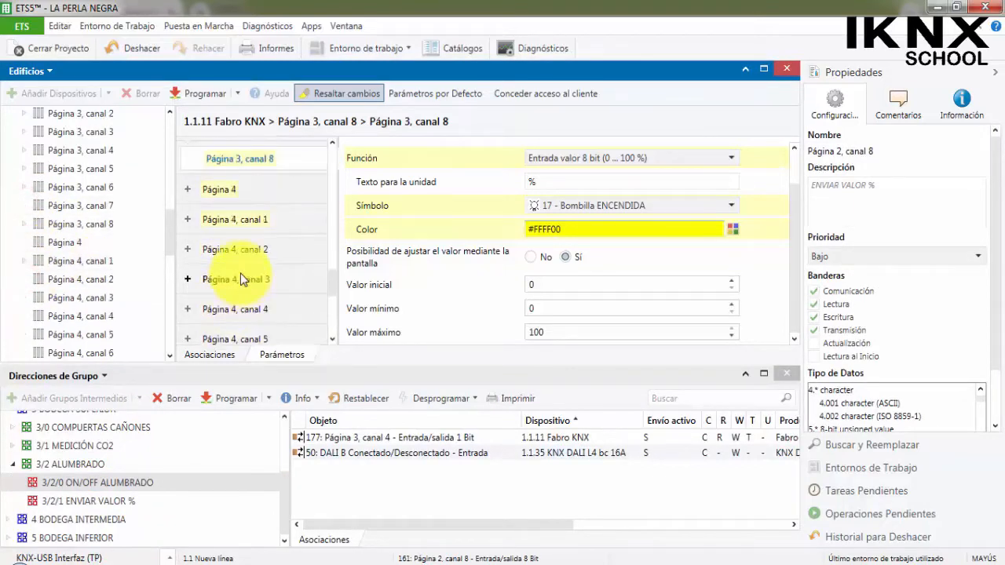
{"action": "left_click", "coordinate": [267, 248]}
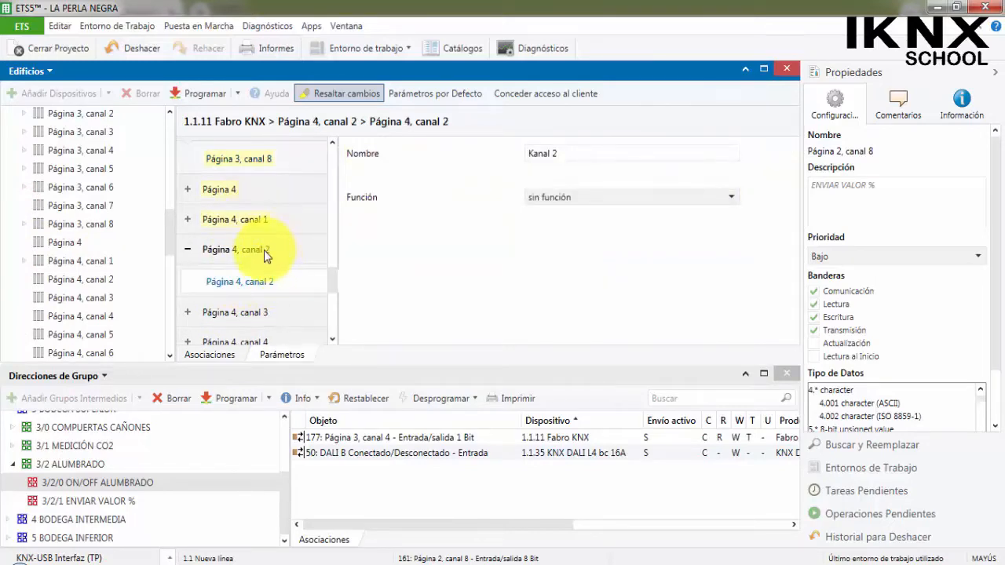
{"action": "left_click_drag", "start_coordinate": [580, 154], "coordinate": [517, 163]}
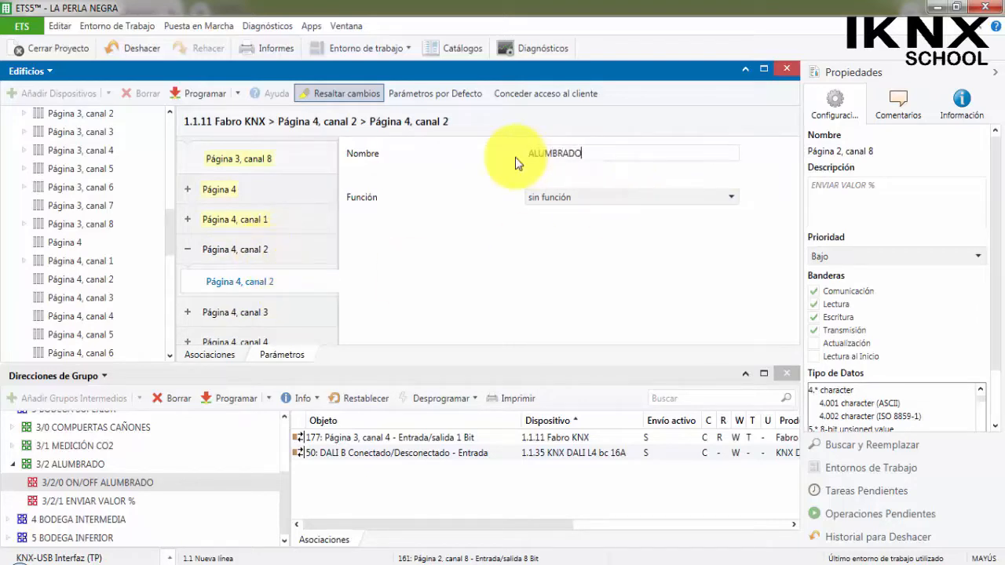
{"action": "left_click", "coordinate": [651, 200]}
{"action": "scroll", "coordinate": [640, 319], "scroll_direction": "down", "scroll_amount": 2}
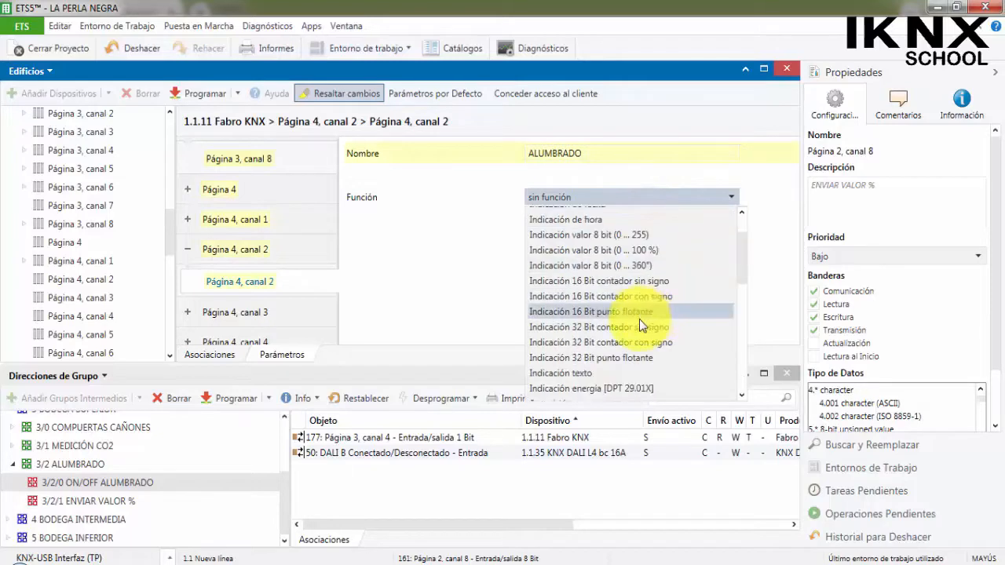
{"action": "scroll", "coordinate": [639, 322], "scroll_direction": "down", "scroll_amount": 3}
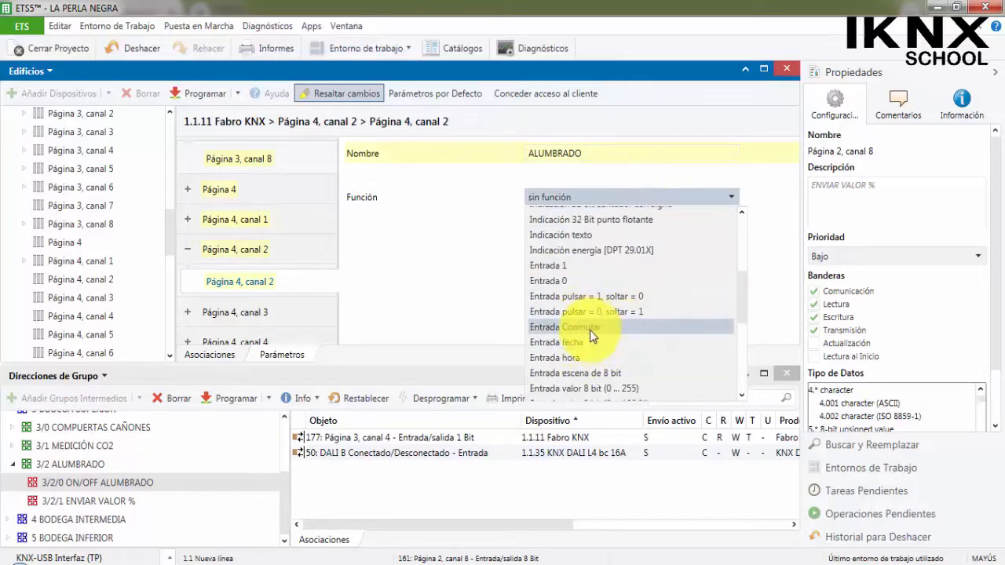
{"action": "left_click", "coordinate": [590, 330]}
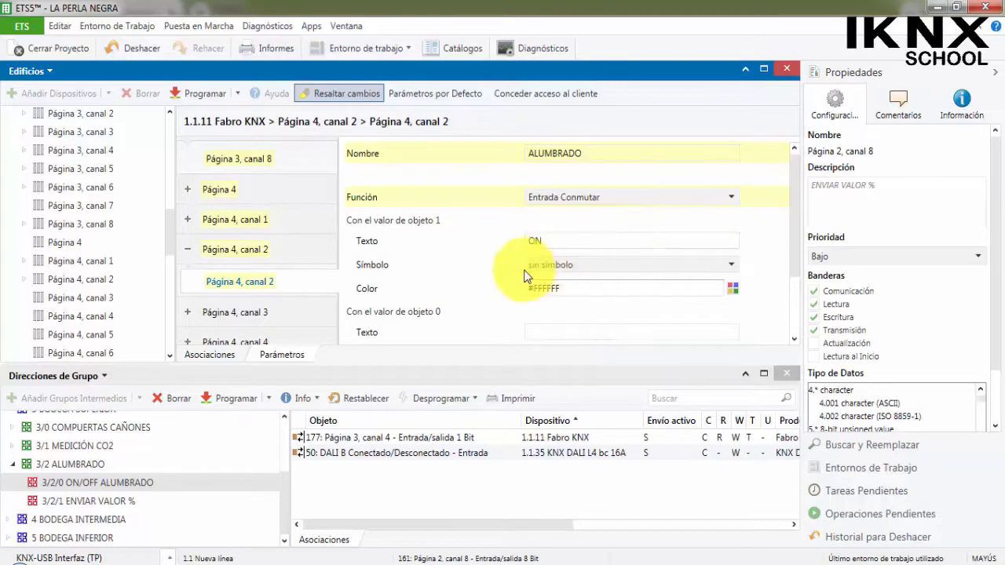
For object value 1 of Página 4, canal 2, set text ON, symbol 17 - Bombilla ENCENDIDA and green color #00FF00.
{"action": "scroll", "coordinate": [590, 382], "scroll_direction": "down", "scroll_amount": 5}
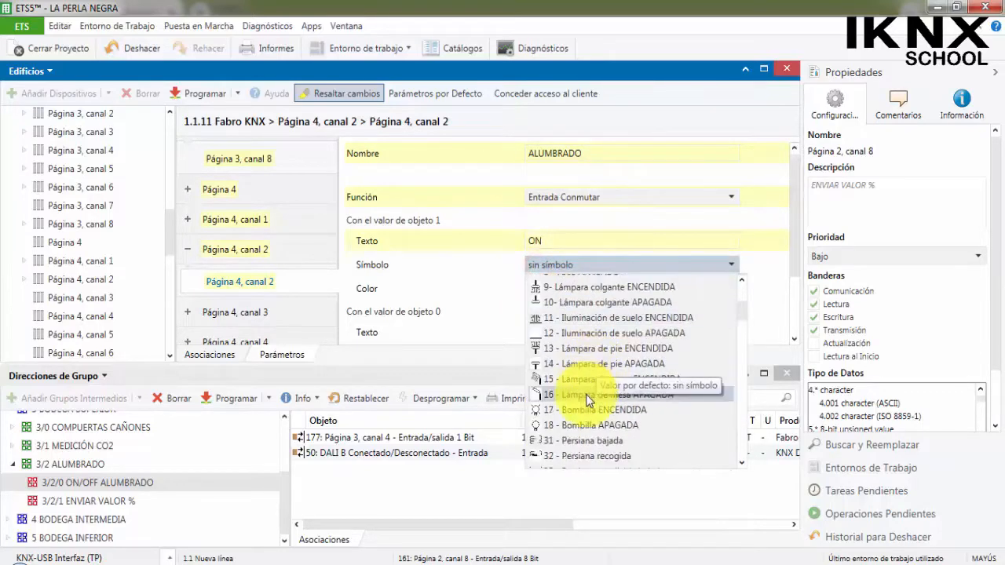
{"action": "left_click", "coordinate": [597, 406]}
{"action": "left_click", "coordinate": [733, 291]}
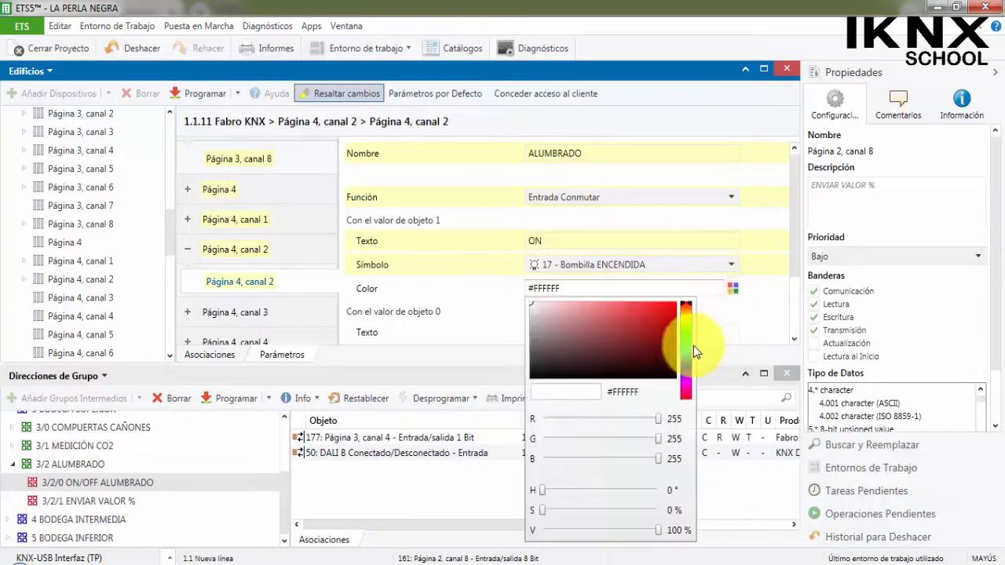
{"action": "left_click_drag", "start_coordinate": [660, 422], "coordinate": [512, 426]}
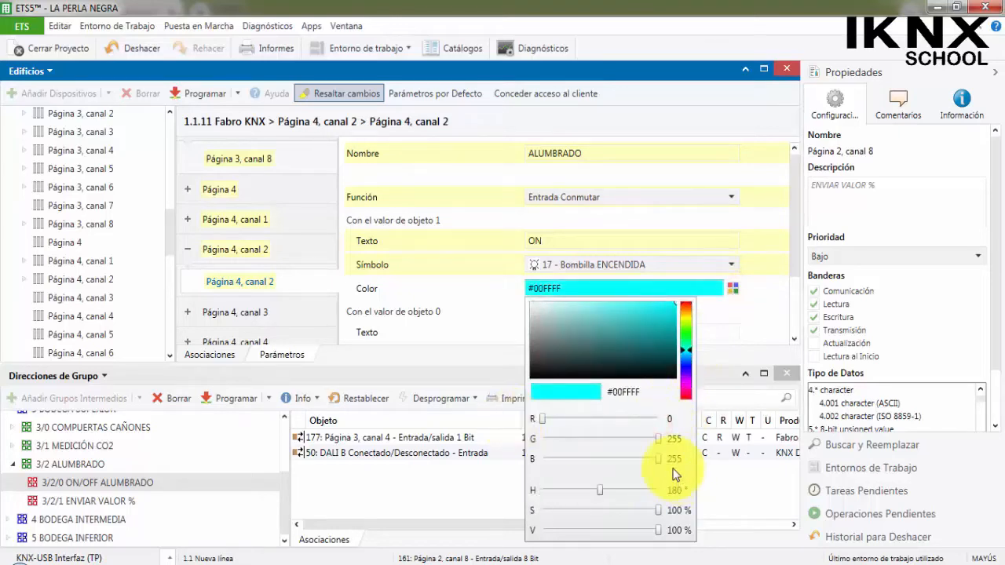
{"action": "left_click_drag", "start_coordinate": [658, 464], "coordinate": [487, 440]}
{"action": "left_click", "coordinate": [481, 309]}
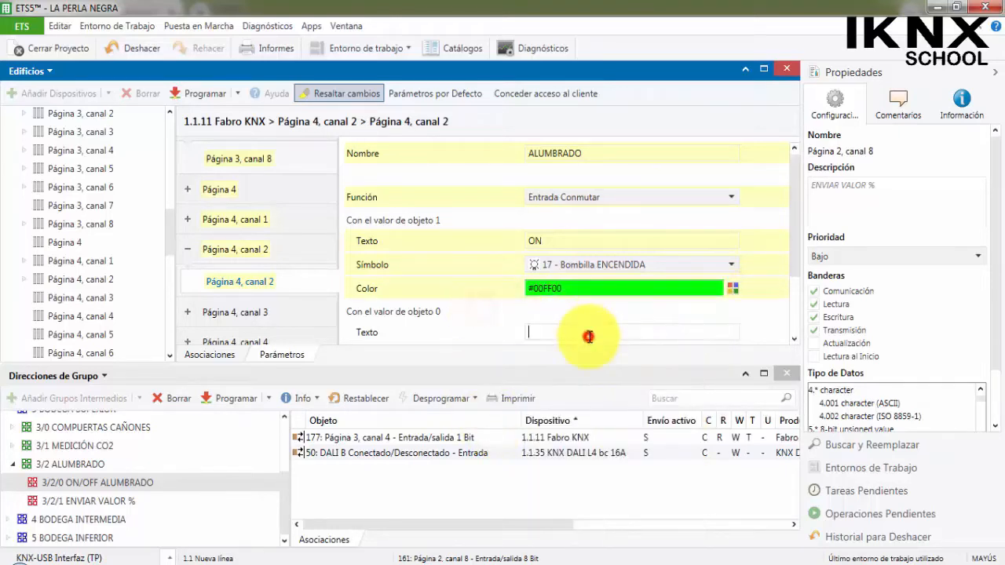
For object value 0 of Página 4, canal 2, set the text to OFF and the symbol to 18 - Bombilla APAGADA.
{"action": "left_click", "coordinate": [590, 337]}
{"action": "type", "text": "OFF"}
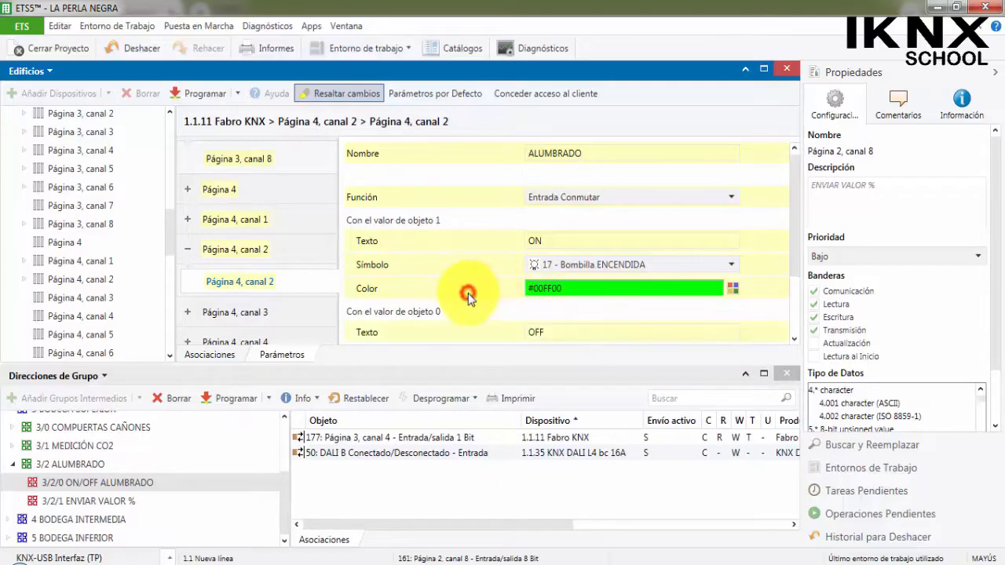
{"action": "scroll", "coordinate": [568, 320], "scroll_direction": "down", "scroll_amount": 1}
{"action": "left_click", "coordinate": [568, 319]}
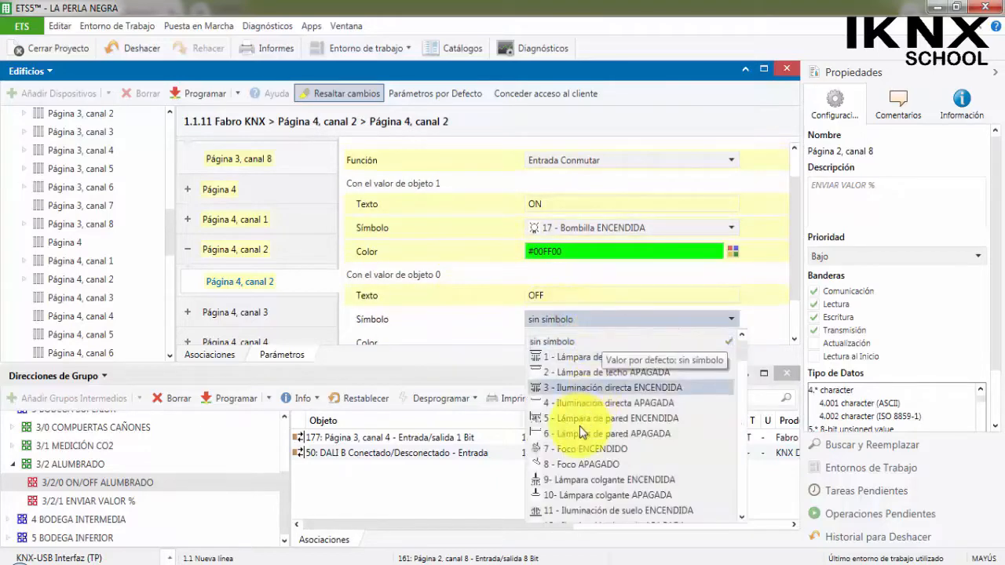
{"action": "scroll", "coordinate": [550, 440], "scroll_direction": "down", "scroll_amount": 2}
{"action": "left_click", "coordinate": [564, 481]}
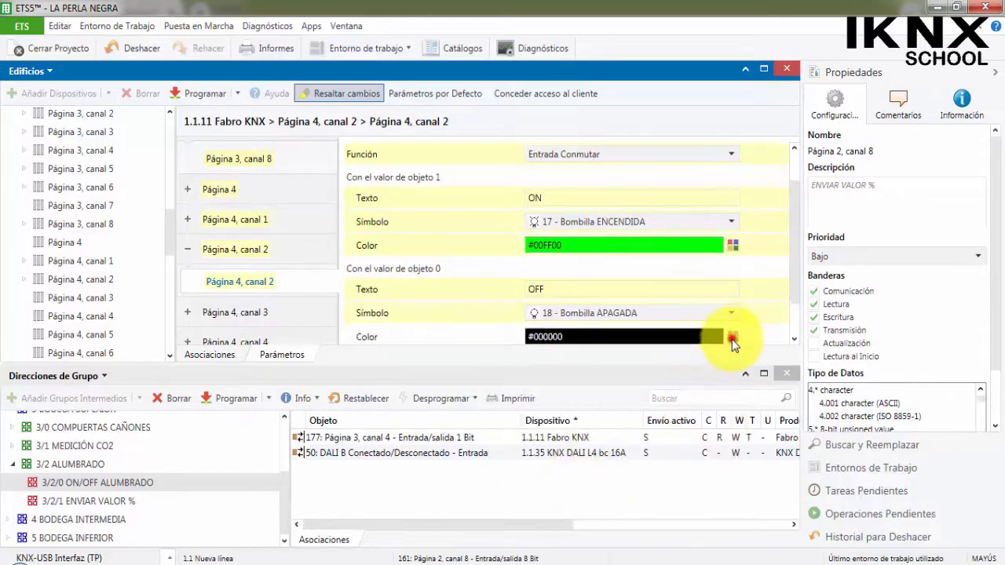
Set the color for object value 0 of Página 4, canal 2 to red #FF0000.
{"action": "left_click", "coordinate": [733, 337]}
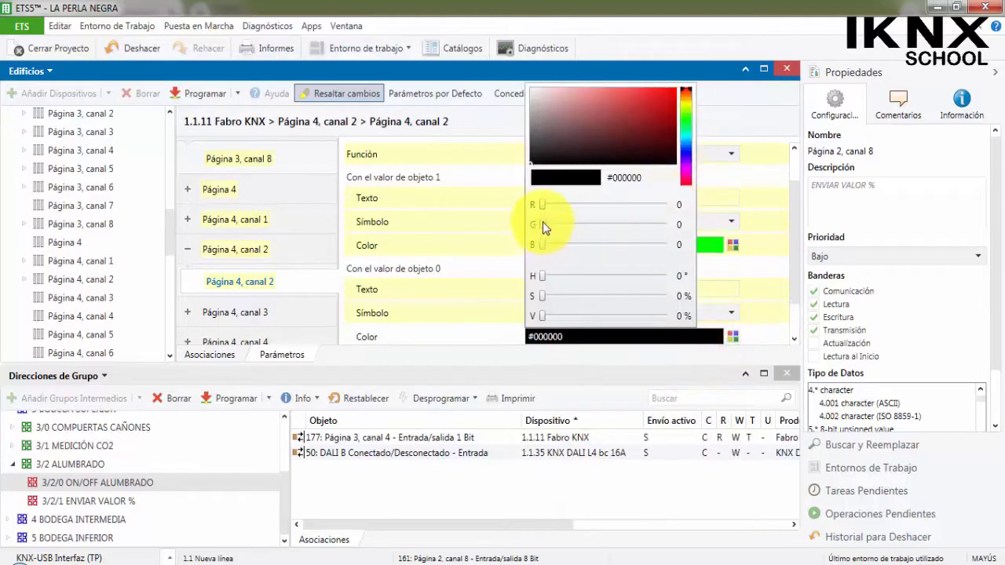
{"action": "left_click_drag", "start_coordinate": [544, 205], "coordinate": [698, 204]}
{"action": "left_click", "coordinate": [464, 265]}
{"action": "scroll", "coordinate": [466, 271], "scroll_direction": "down", "scroll_amount": 2}
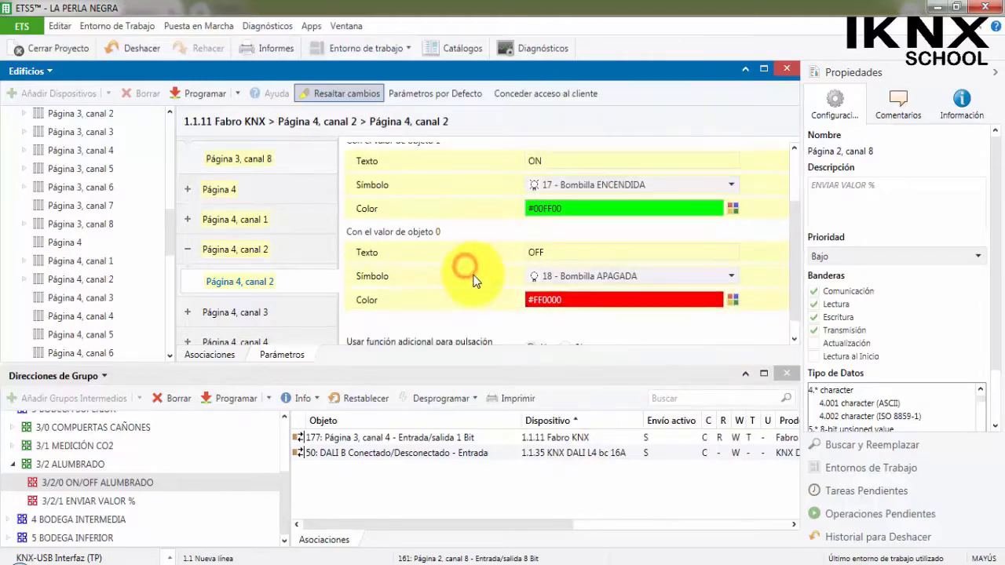
{"action": "left_click", "coordinate": [557, 233]}
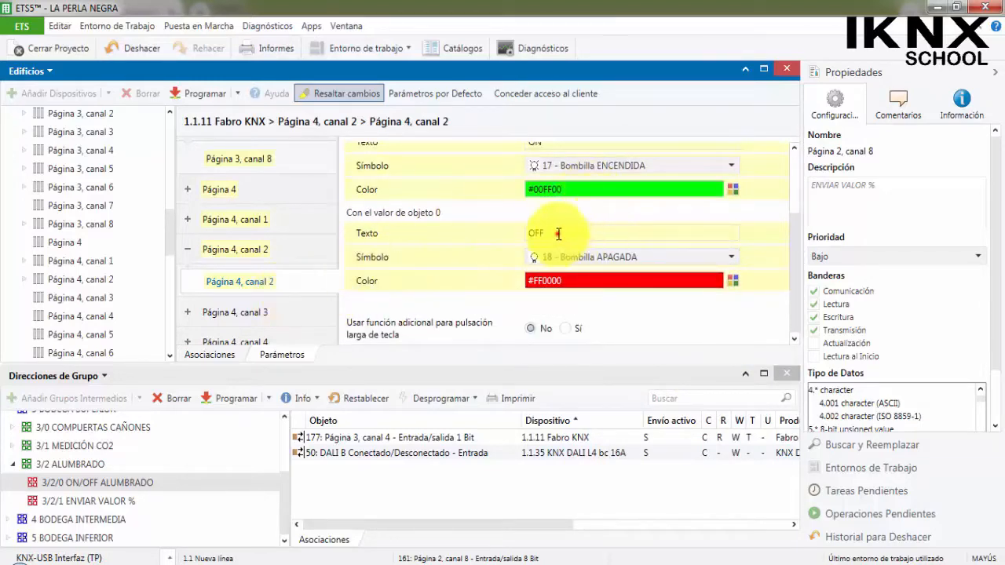
Name Página 4, canal 6 ALUMBRADO and set its function to Entrada valor 8 bit (0 ... 100 %).
{"action": "scroll", "coordinate": [280, 276], "scroll_direction": "down", "scroll_amount": 4}
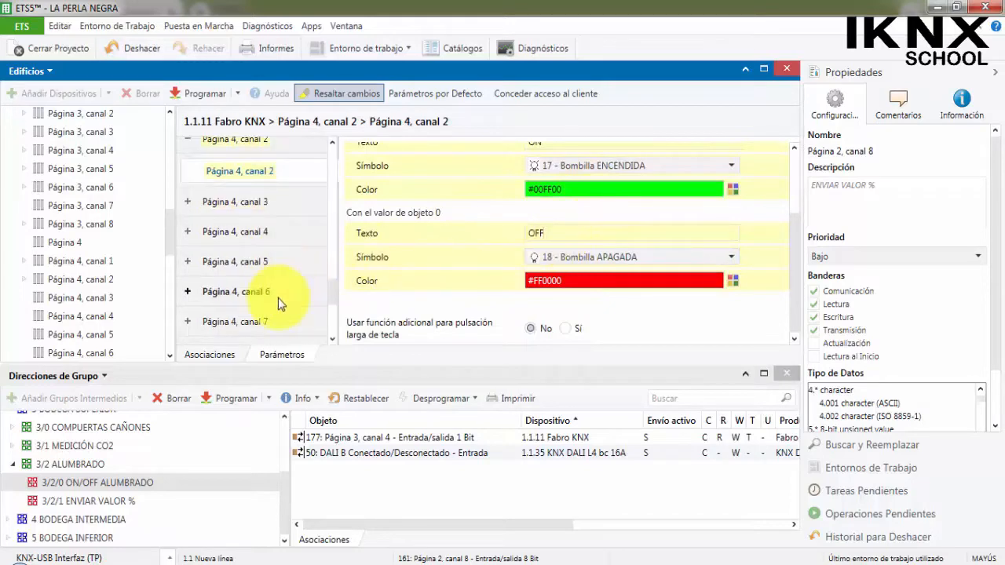
{"action": "left_click", "coordinate": [272, 293]}
{"action": "left_click", "coordinate": [577, 153]}
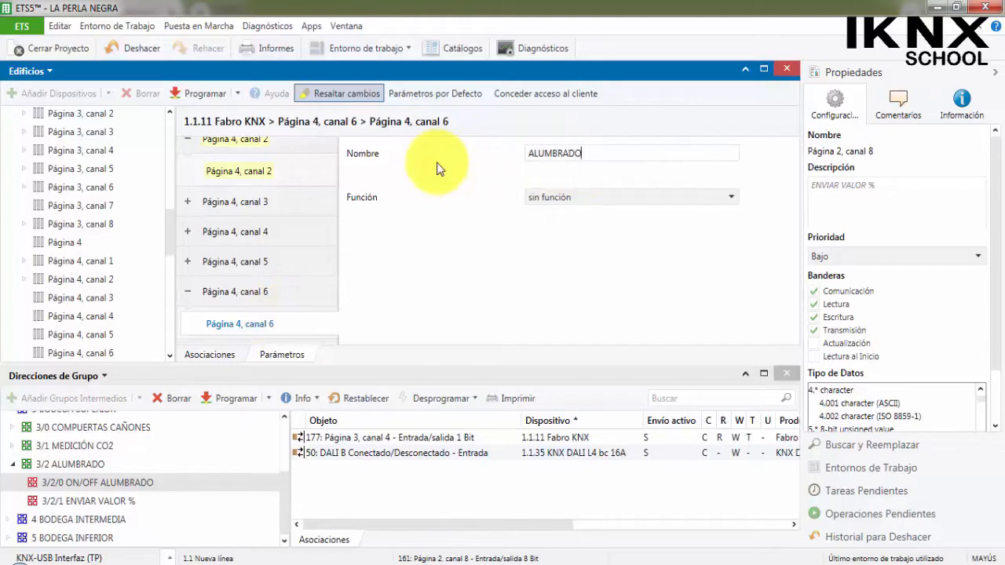
{"action": "left_click", "coordinate": [629, 197]}
{"action": "scroll", "coordinate": [628, 312], "scroll_direction": "down", "scroll_amount": 3}
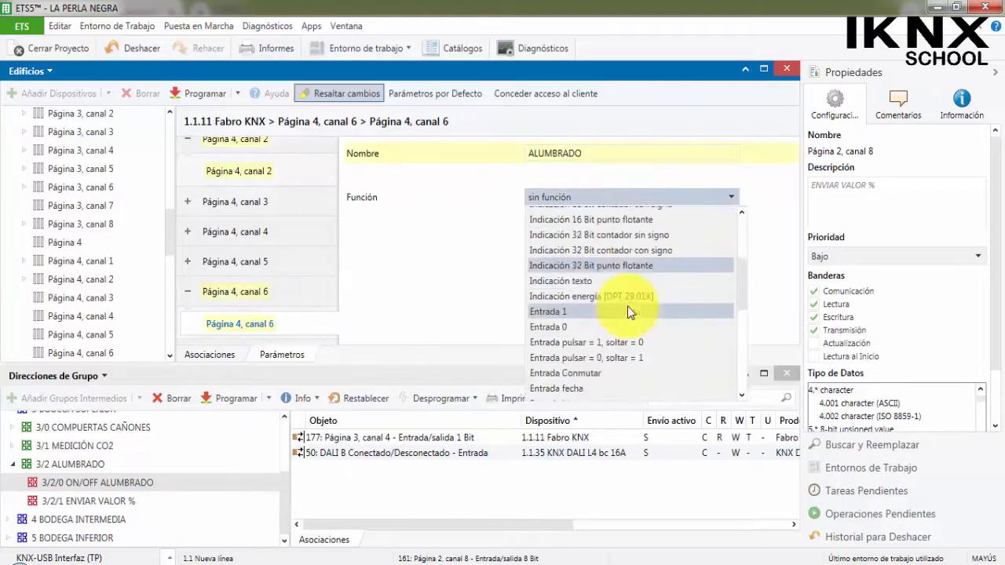
{"action": "scroll", "coordinate": [628, 311], "scroll_direction": "down", "scroll_amount": 3}
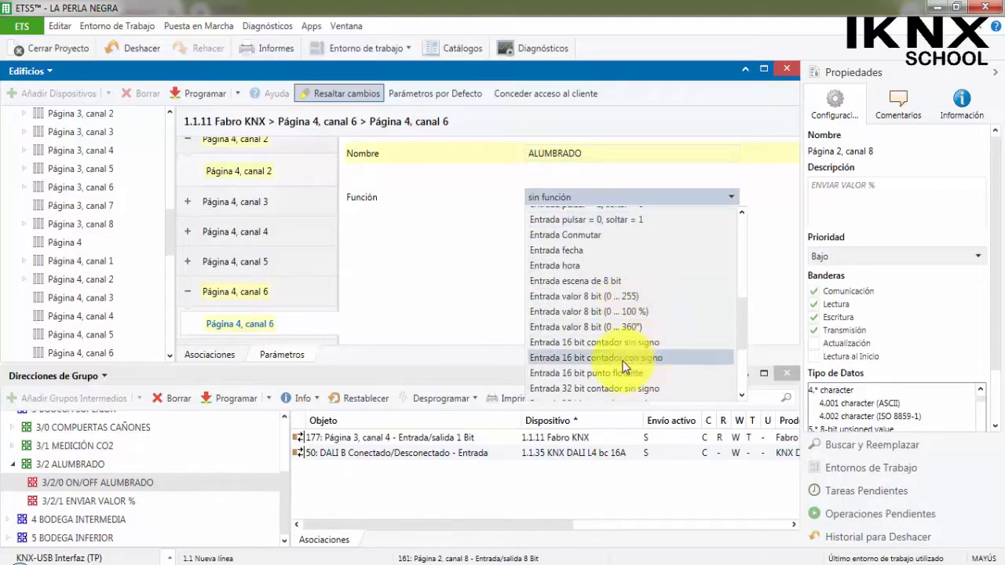
{"action": "left_click", "coordinate": [602, 312]}
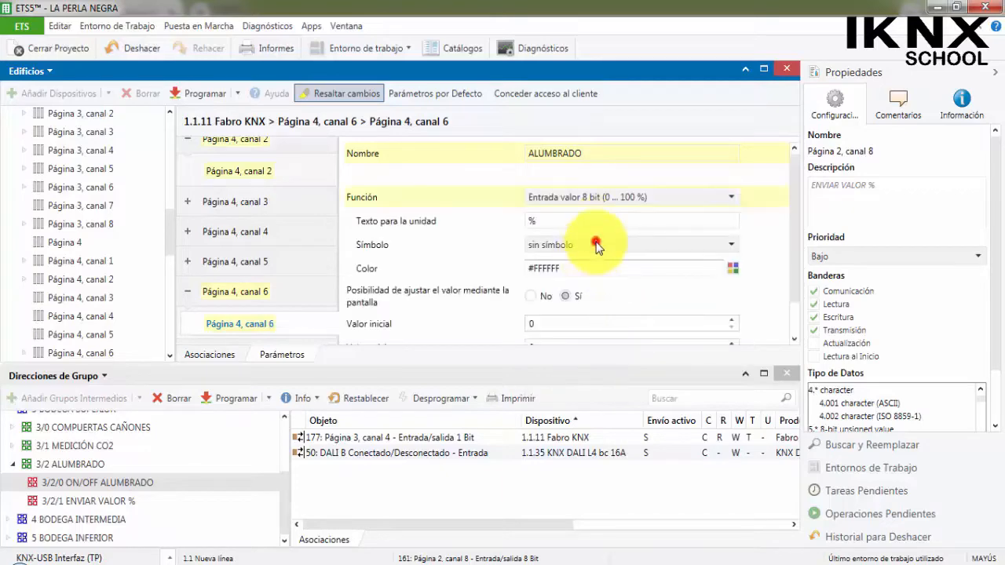
Set the symbol of Página 4, canal 6 to 17 - Bombilla ENCENDIDA and its color to yellow #FFFF00.
{"action": "left_click", "coordinate": [597, 245]}
{"action": "scroll", "coordinate": [599, 359], "scroll_direction": "down", "scroll_amount": 4}
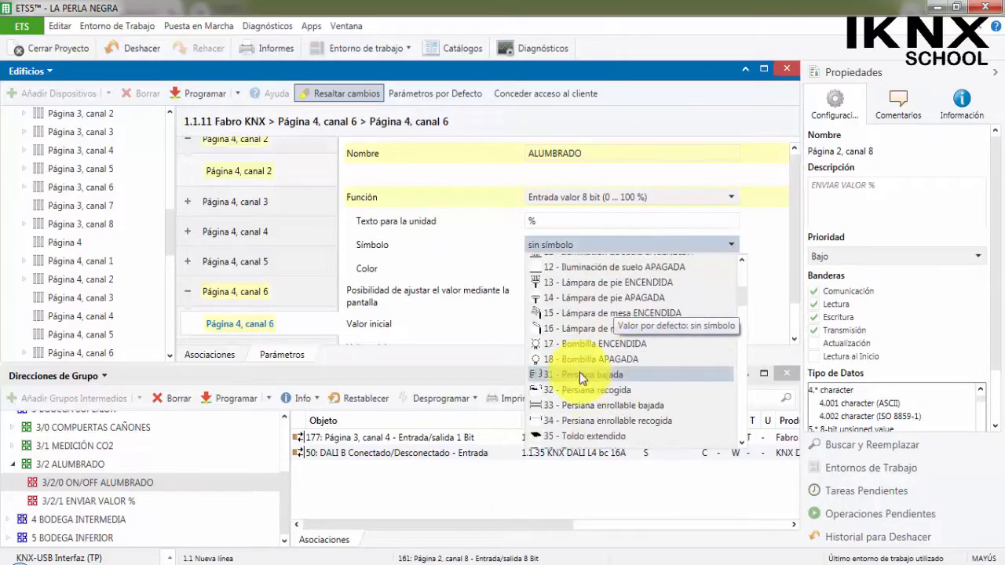
{"action": "left_click", "coordinate": [564, 345]}
{"action": "left_click", "coordinate": [731, 274]}
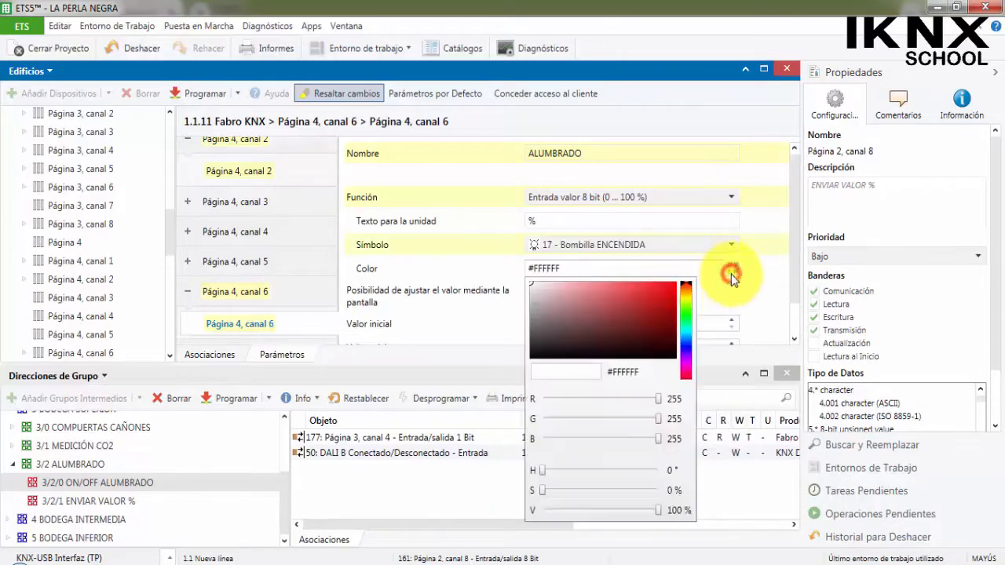
{"action": "left_click", "coordinate": [686, 301]}
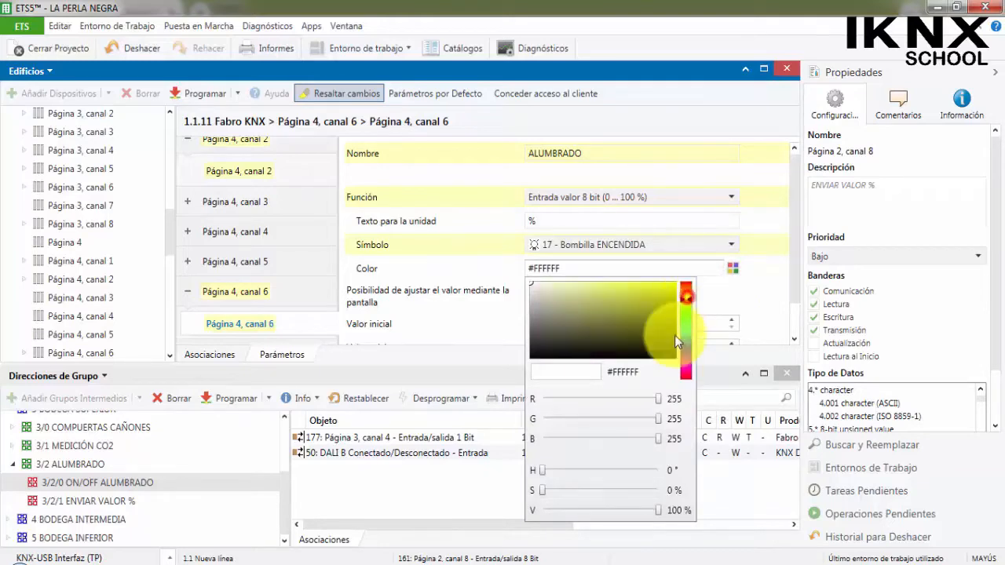
{"action": "left_click_drag", "start_coordinate": [660, 405], "coordinate": [714, 411]}
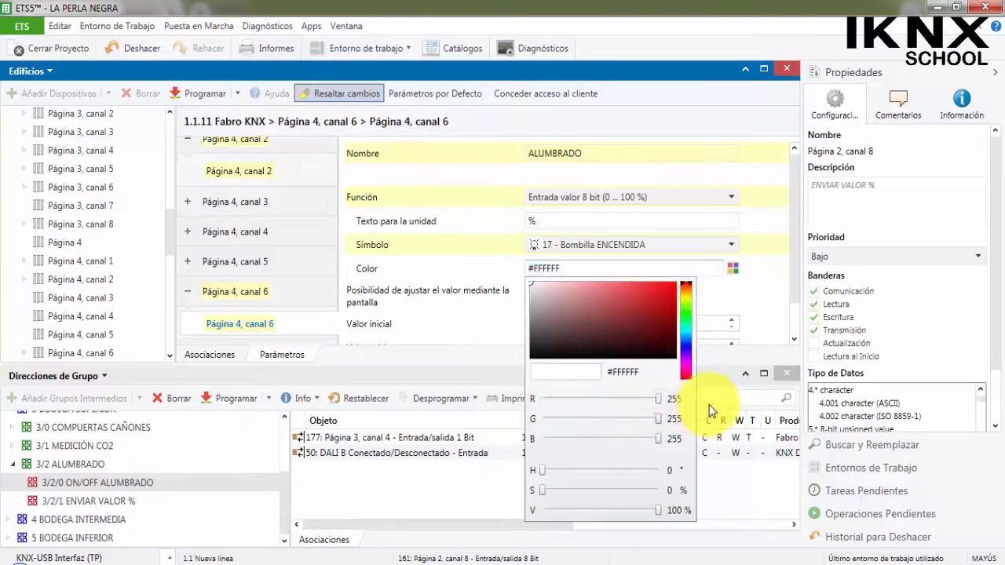
{"action": "left_click_drag", "start_coordinate": [658, 438], "coordinate": [534, 448]}
{"action": "left_click", "coordinate": [754, 297]}
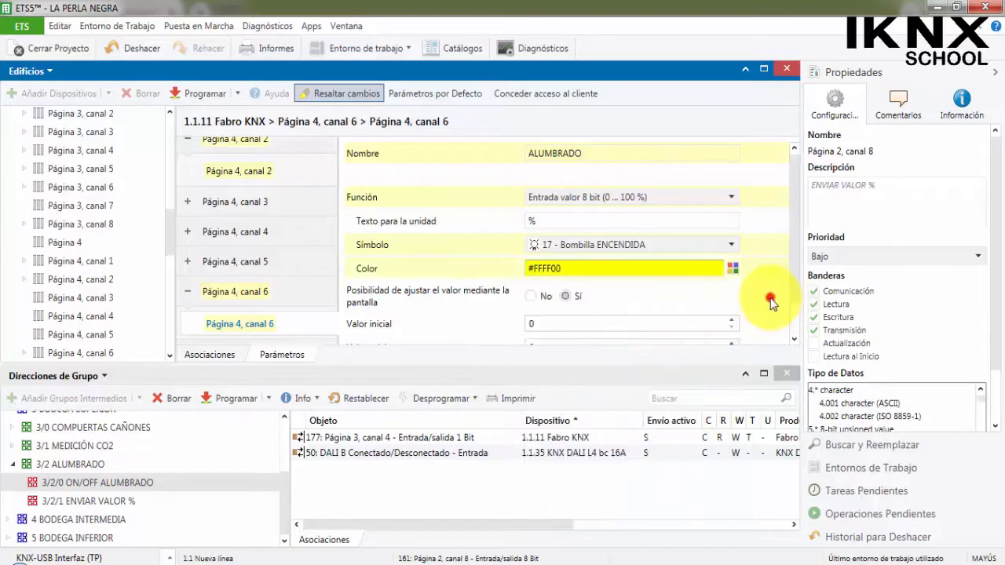
{"action": "scroll", "coordinate": [757, 302], "scroll_direction": "down", "scroll_amount": 1}
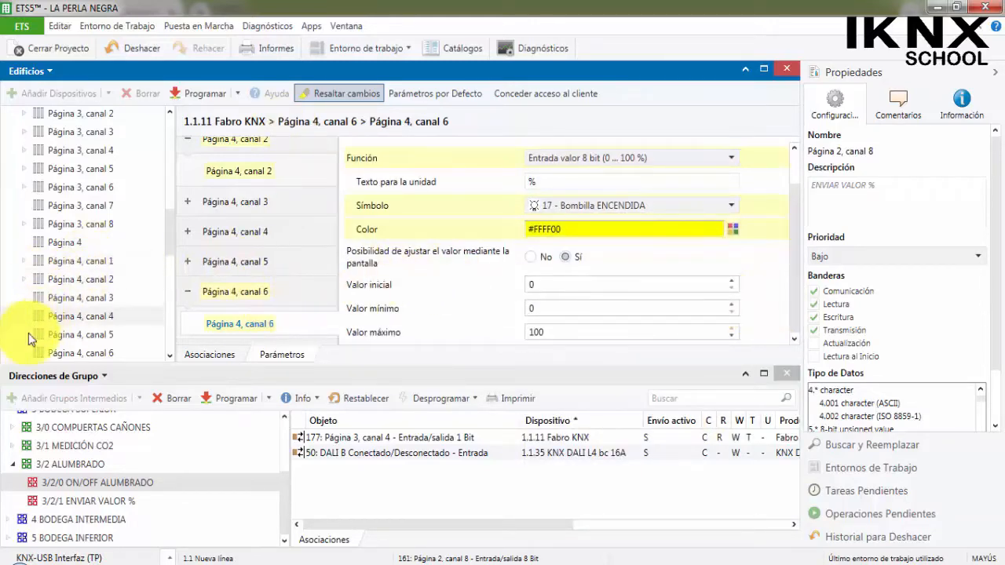
Link the Página 4, canal 2 object to group address 4/1/0 ON/OFF ALUMBRADO and the canal 6 object to 4/1/1 ENVIAR VALOR %.
{"action": "left_click", "coordinate": [23, 353]}
{"action": "left_click", "coordinate": [24, 279]}
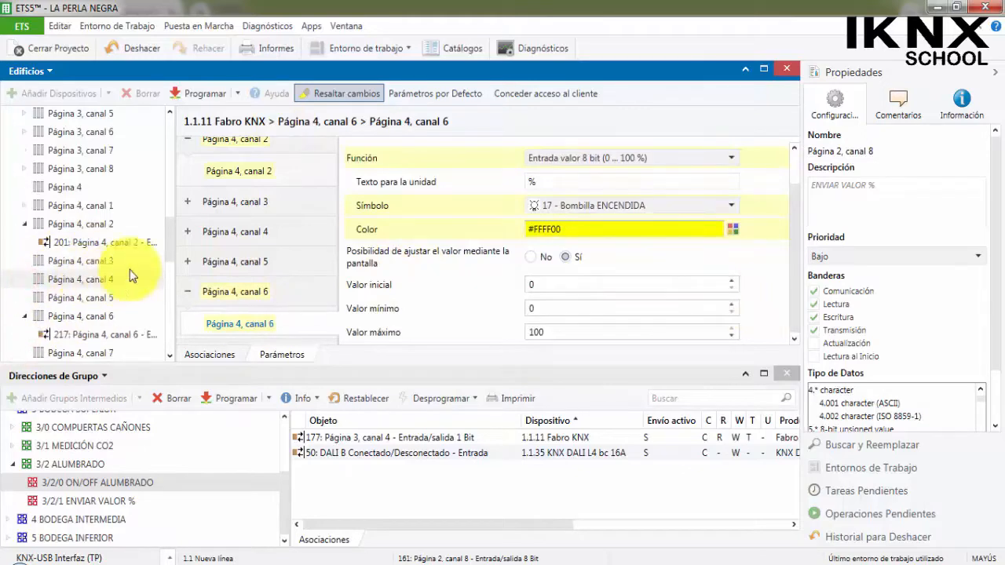
{"action": "left_click", "coordinate": [14, 463]}
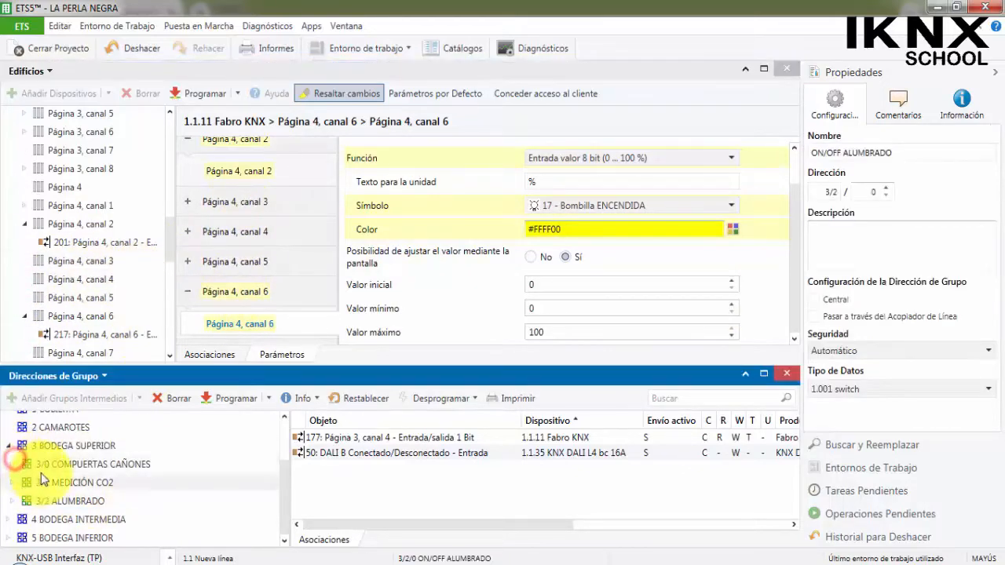
{"action": "left_click", "coordinate": [10, 446]}
{"action": "left_click", "coordinate": [9, 514]}
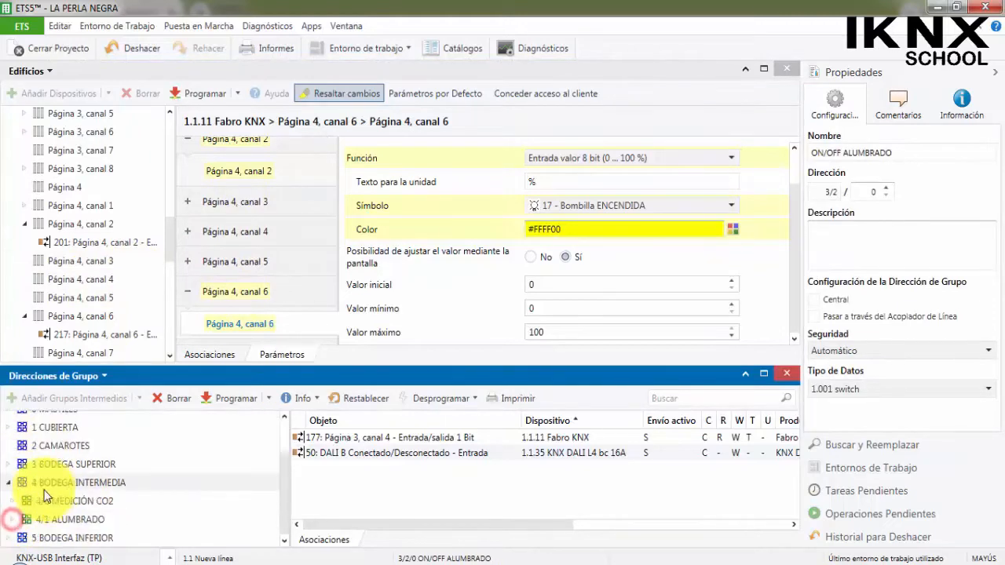
{"action": "left_click", "coordinate": [16, 520]}
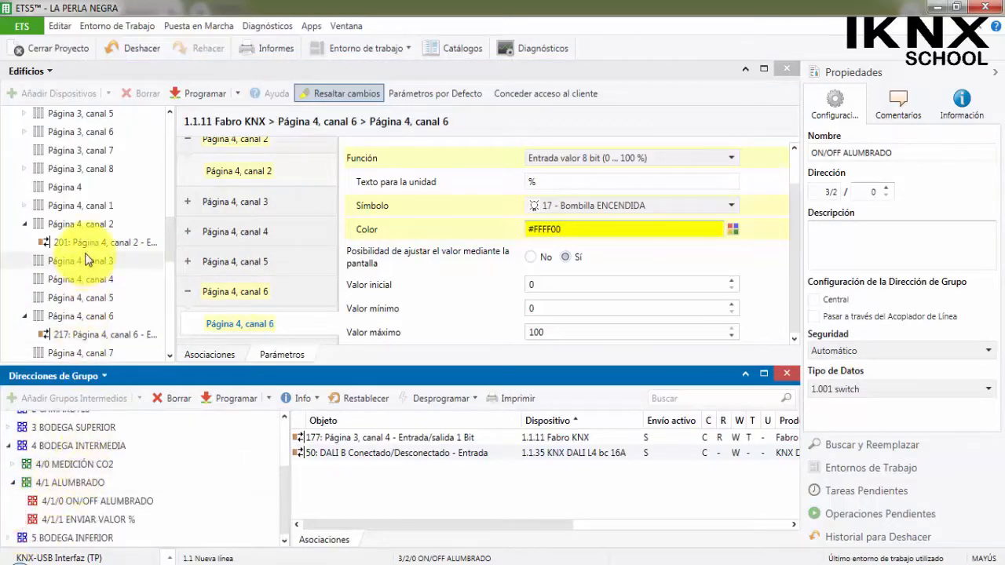
{"action": "left_click", "coordinate": [85, 246]}
{"action": "left_click_drag", "start_coordinate": [83, 246], "coordinate": [136, 500]}
{"action": "left_click_drag", "start_coordinate": [128, 337], "coordinate": [128, 523]}
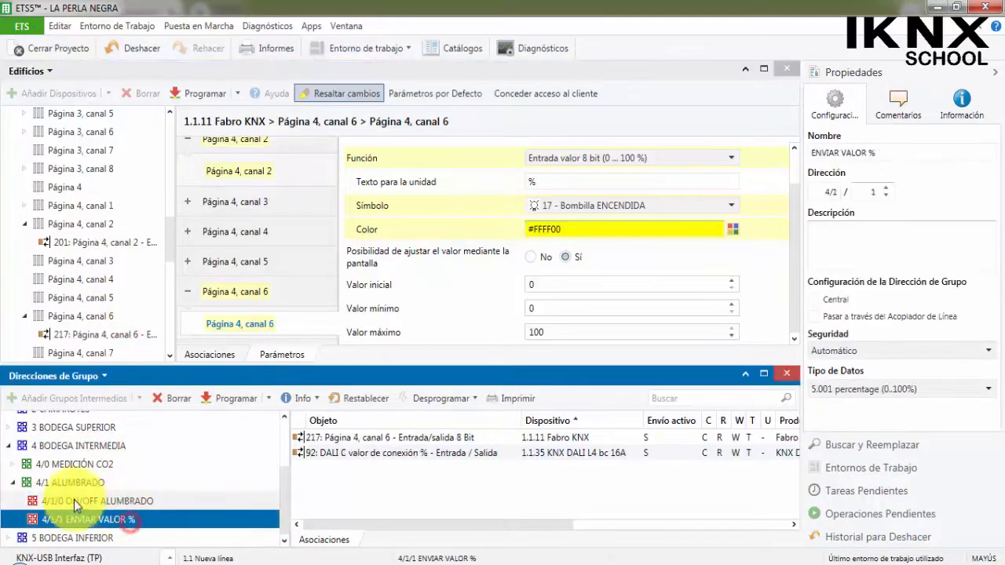
Name Página 5, canal 4 ALUMBRADO and set its function to Entrada Conmutar.
{"action": "left_click", "coordinate": [8, 444]}
{"action": "left_click", "coordinate": [47, 540]}
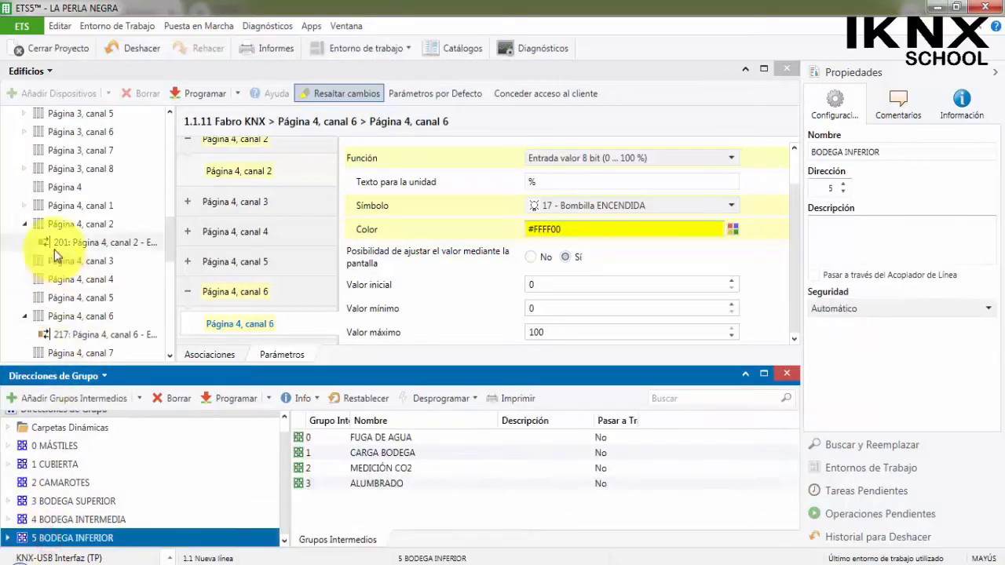
{"action": "scroll", "coordinate": [39, 236], "scroll_direction": "up", "scroll_amount": 10}
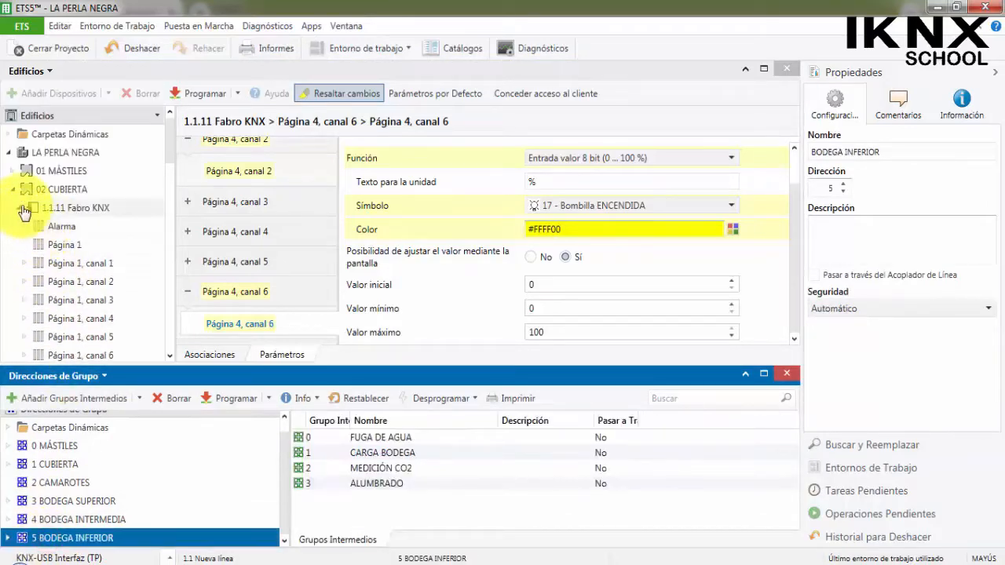
{"action": "left_click", "coordinate": [19, 207]}
{"action": "left_click", "coordinate": [26, 210]}
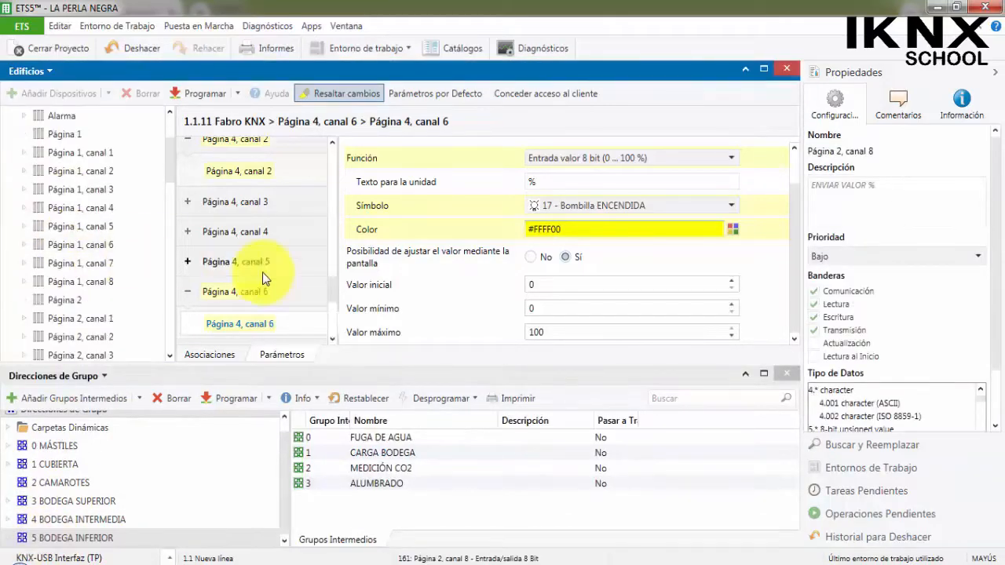
{"action": "scroll", "coordinate": [252, 267], "scroll_direction": "down", "scroll_amount": 5}
{"action": "scroll", "coordinate": [279, 271], "scroll_direction": "down", "scroll_amount": 1}
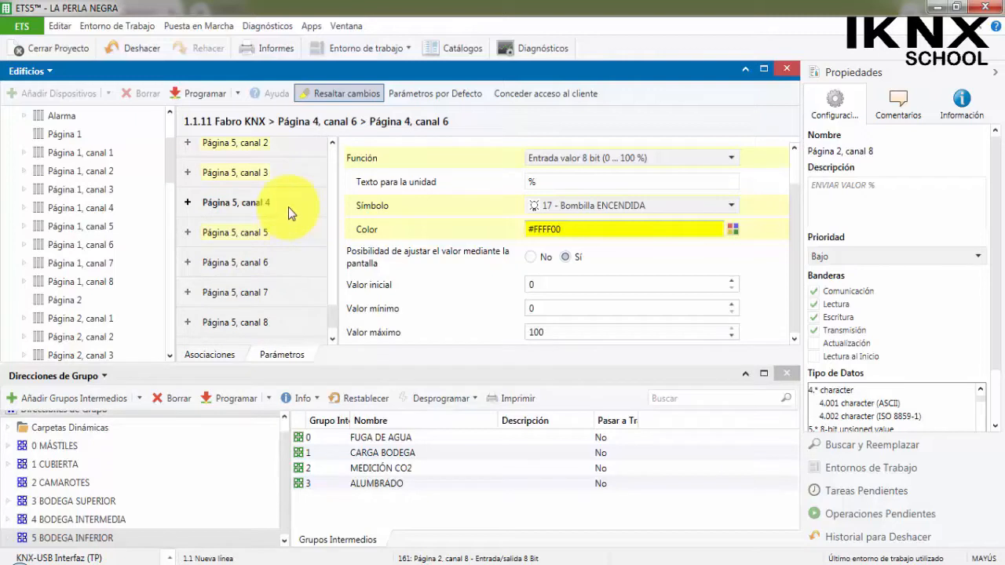
{"action": "left_click", "coordinate": [268, 202]}
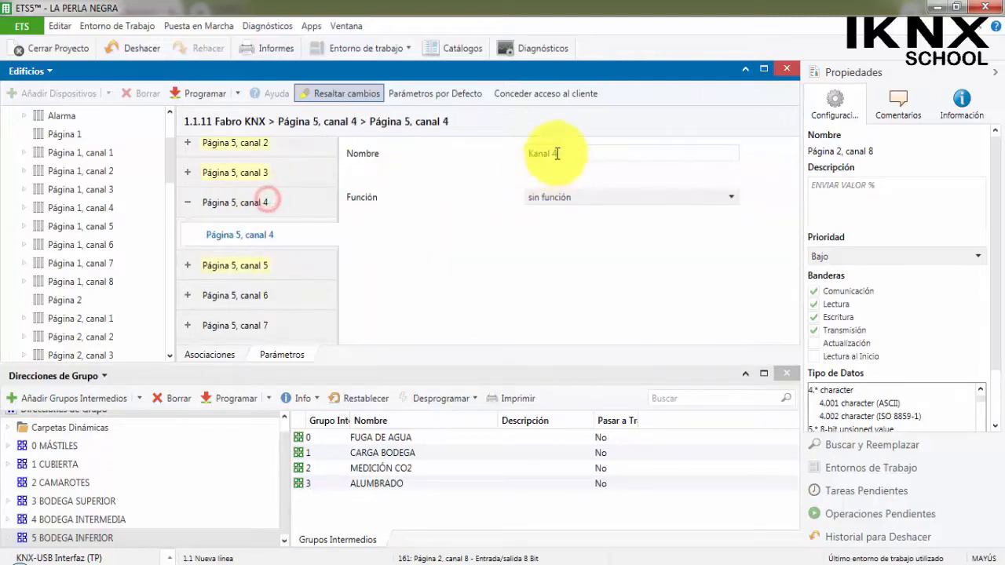
{"action": "left_click_drag", "start_coordinate": [570, 151], "coordinate": [504, 154]}
{"action": "type", "text": "ALUMBRADO"}
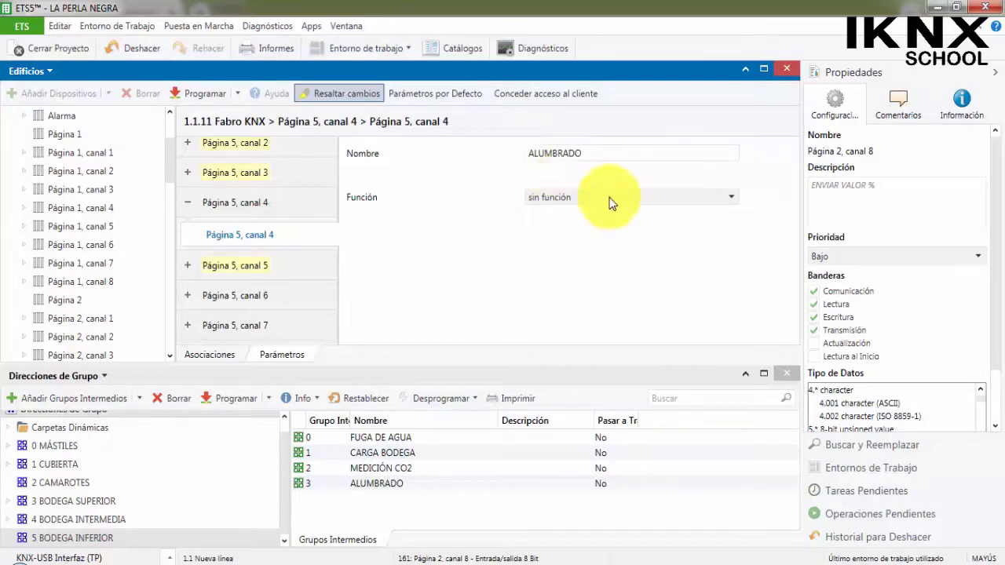
{"action": "left_click", "coordinate": [662, 197]}
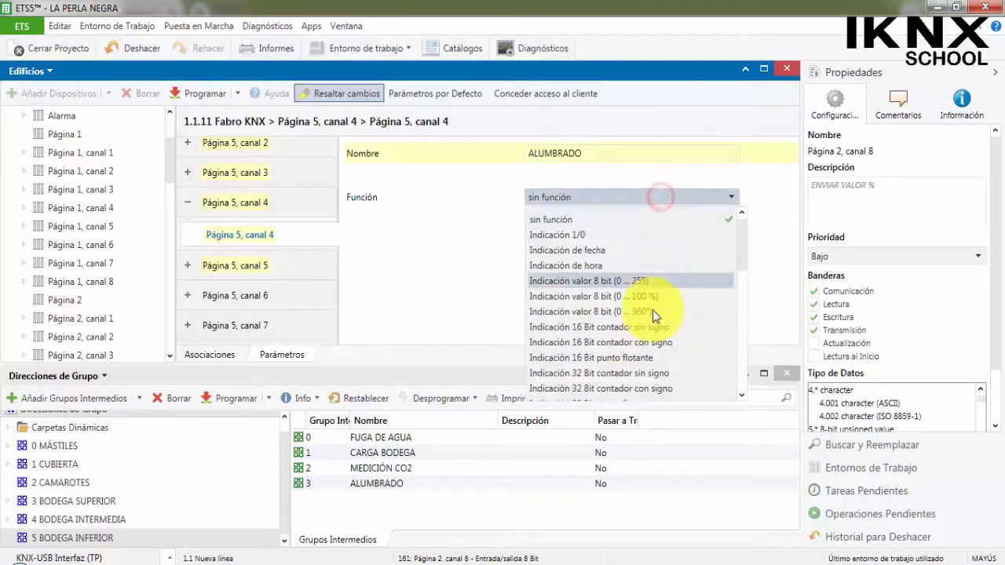
{"action": "scroll", "coordinate": [653, 322], "scroll_direction": "down", "scroll_amount": 3}
{"action": "left_click", "coordinate": [606, 374]}
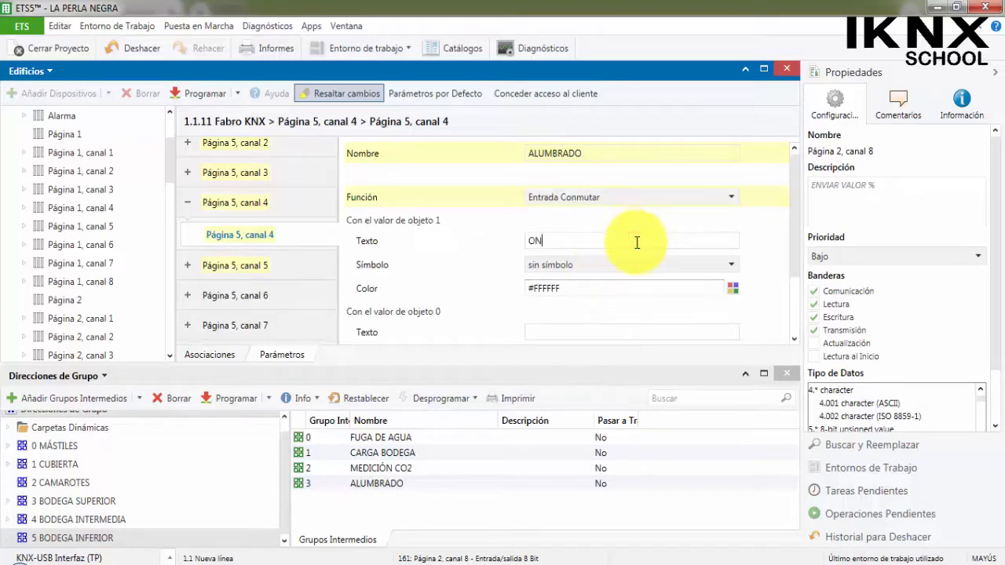
For object value 1 of Página 5, canal 4, set text ON, symbol 17 - Bombilla ENCENDIDA and green color #00FF00.
{"action": "left_click", "coordinate": [660, 269]}
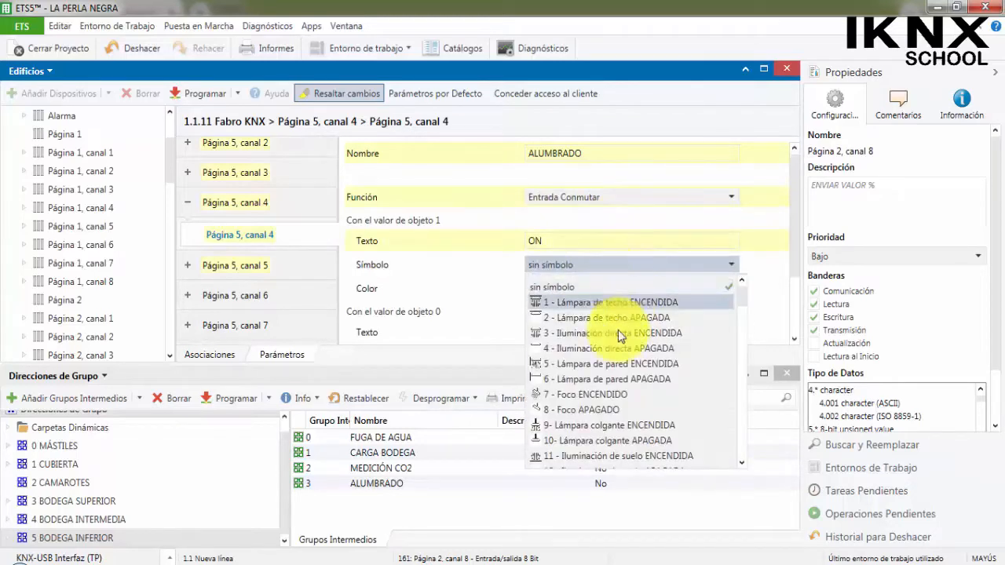
{"action": "scroll", "coordinate": [581, 377], "scroll_direction": "down", "scroll_amount": 3}
{"action": "left_click", "coordinate": [566, 368]}
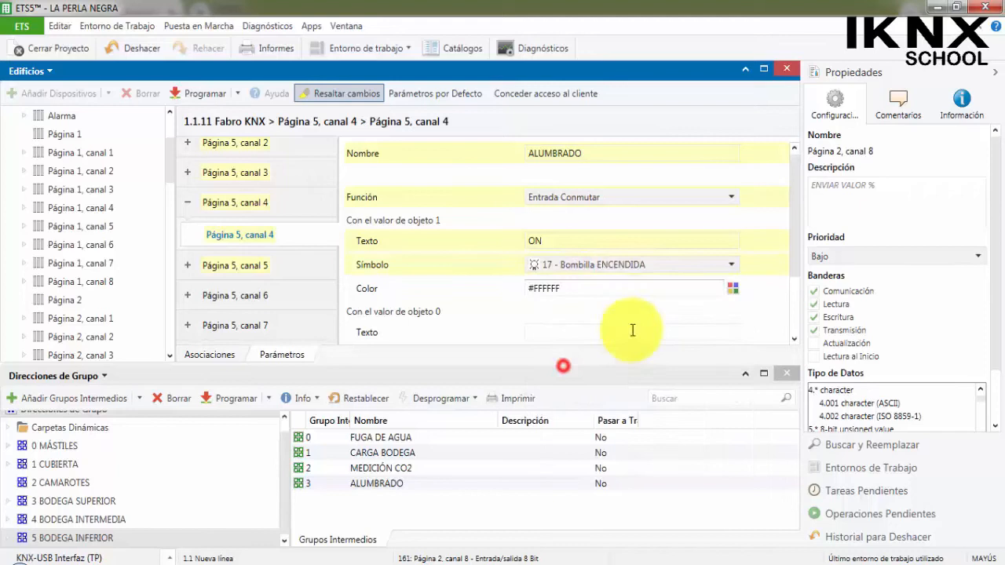
{"action": "left_click", "coordinate": [733, 289]}
{"action": "left_click_drag", "start_coordinate": [657, 417], "coordinate": [511, 422]}
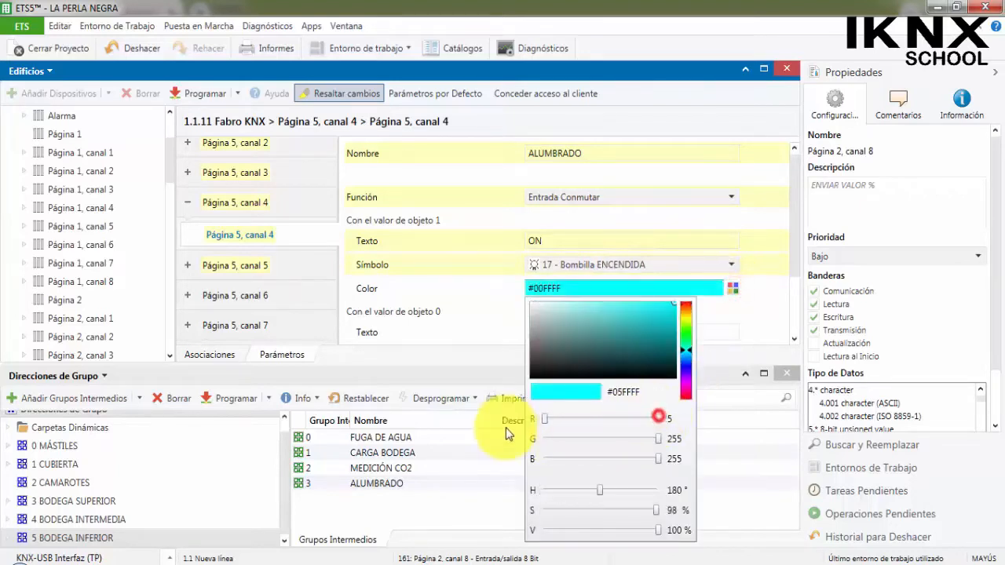
{"action": "left_click_drag", "start_coordinate": [658, 458], "coordinate": [518, 467]}
{"action": "left_click", "coordinate": [766, 314]}
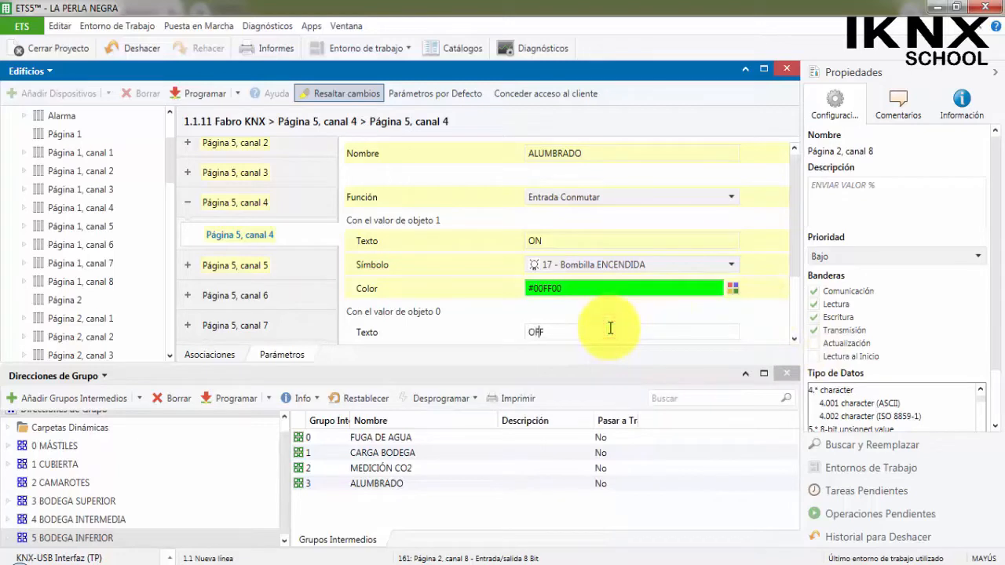
For object value 0 of Página 5, canal 4, set text OFF, symbol 18 - Bombilla APAGADA and red color #FF0000.
{"action": "scroll", "coordinate": [754, 305], "scroll_direction": "down", "scroll_amount": 2}
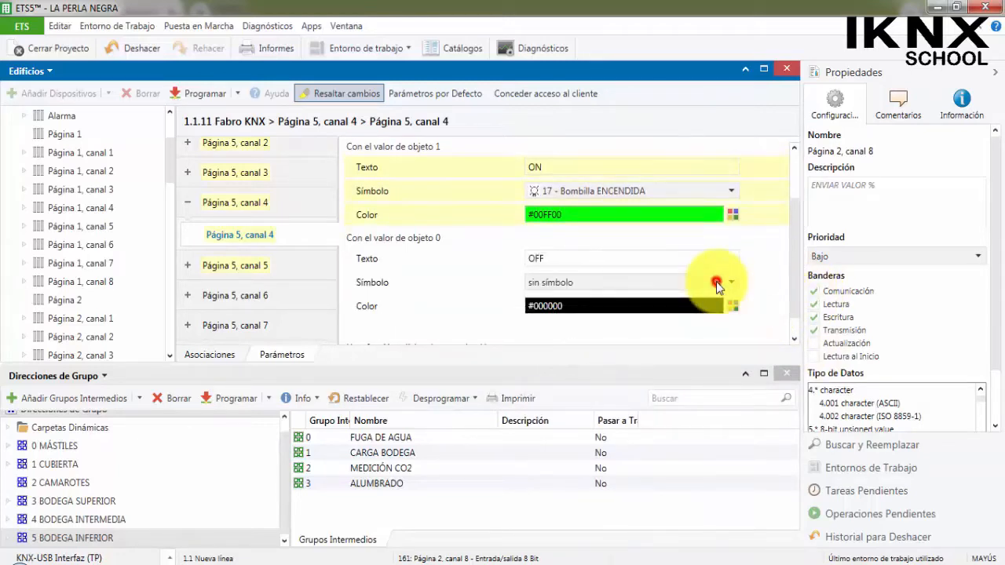
{"action": "left_click", "coordinate": [717, 285]}
{"action": "scroll", "coordinate": [620, 330], "scroll_direction": "down", "scroll_amount": 5}
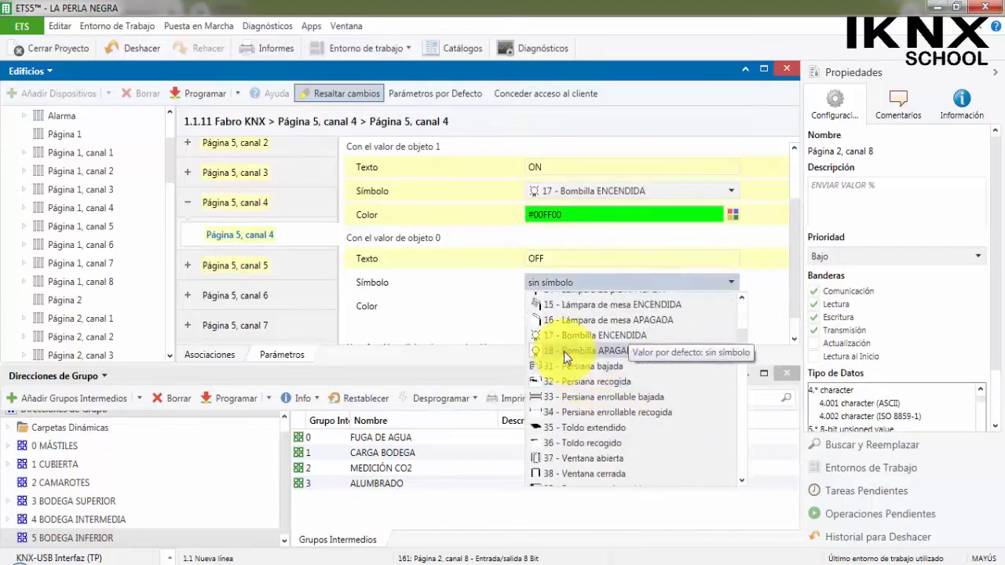
{"action": "left_click", "coordinate": [564, 351]}
{"action": "left_click", "coordinate": [732, 306]}
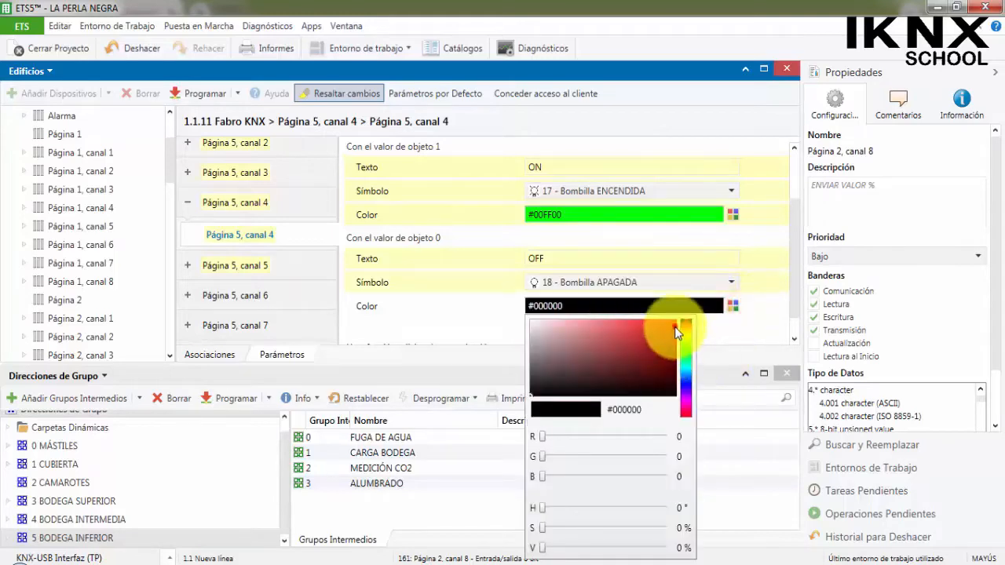
{"action": "left_click", "coordinate": [676, 325]}
{"action": "left_click", "coordinate": [771, 313]}
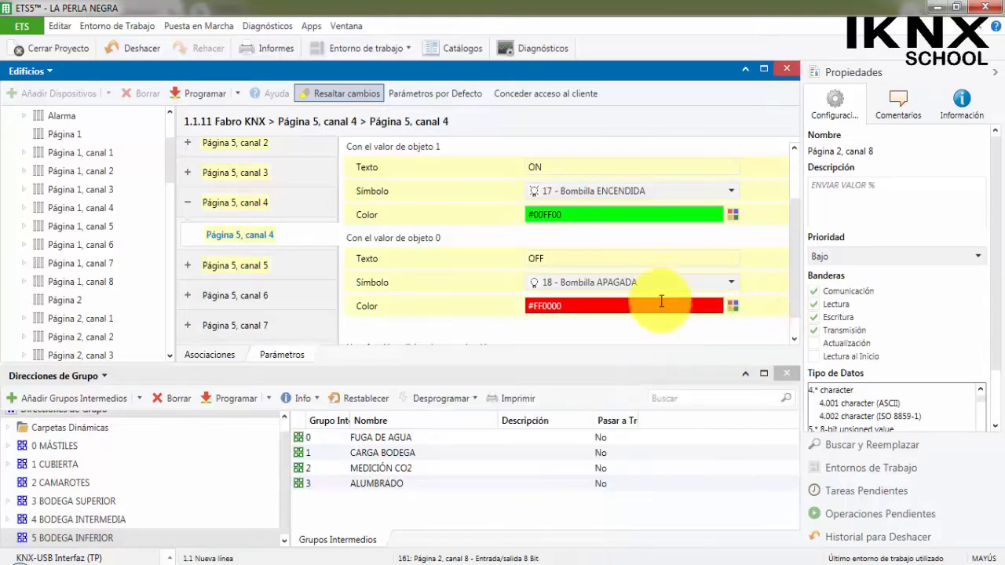
{"action": "left_click", "coordinate": [594, 257]}
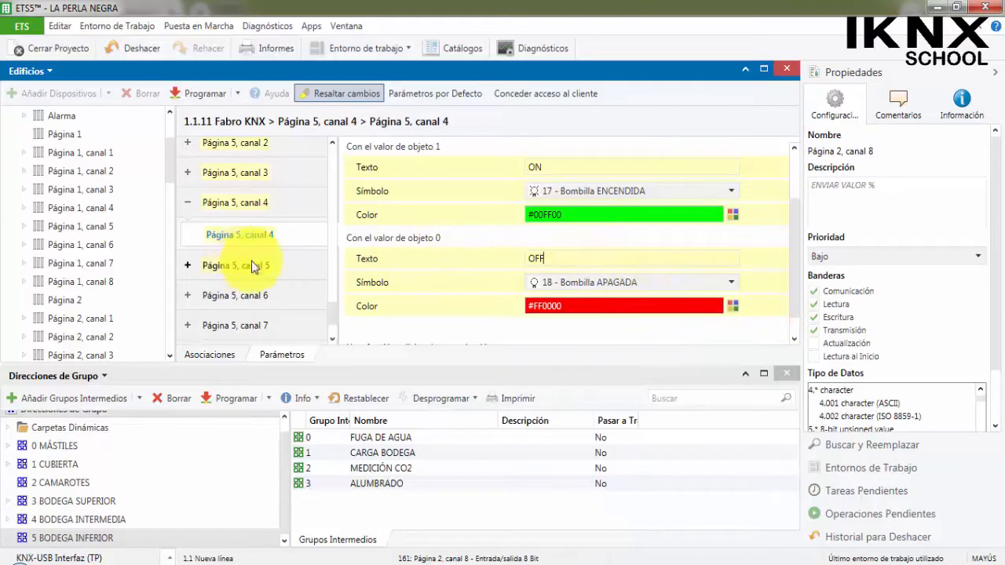
Name Página 5, canal 8 ALUMBRADO and set its function to Entrada valor 8 bit (0 ... 100 %).
{"action": "scroll", "coordinate": [253, 267], "scroll_direction": "down", "scroll_amount": 2}
{"action": "left_click", "coordinate": [253, 304]}
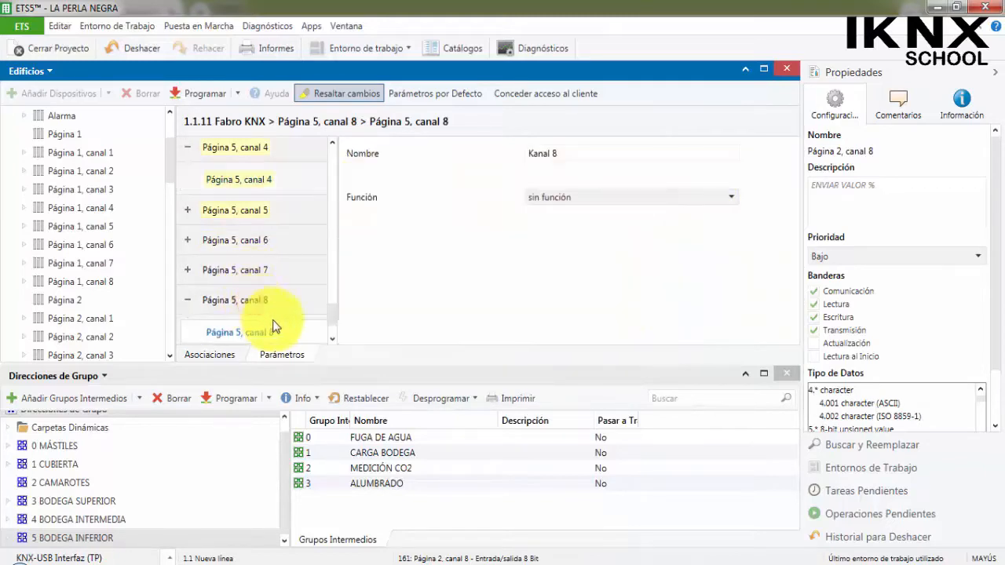
{"action": "triple_click", "coordinate": [563, 153]}
{"action": "type", "text": "ALUMBRADO"}
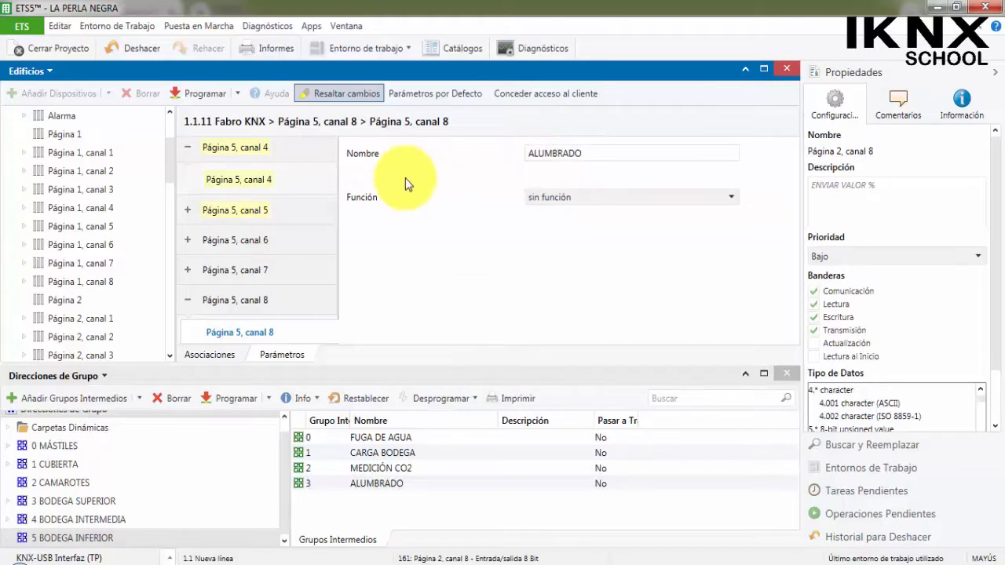
{"action": "left_click", "coordinate": [293, 179]}
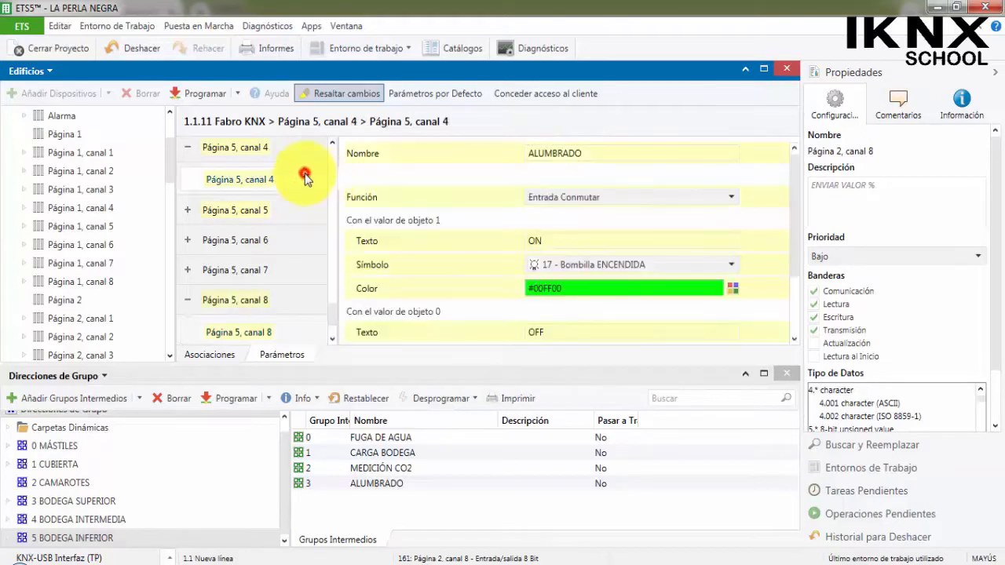
{"action": "left_click", "coordinate": [275, 330]}
{"action": "left_click", "coordinate": [604, 203]}
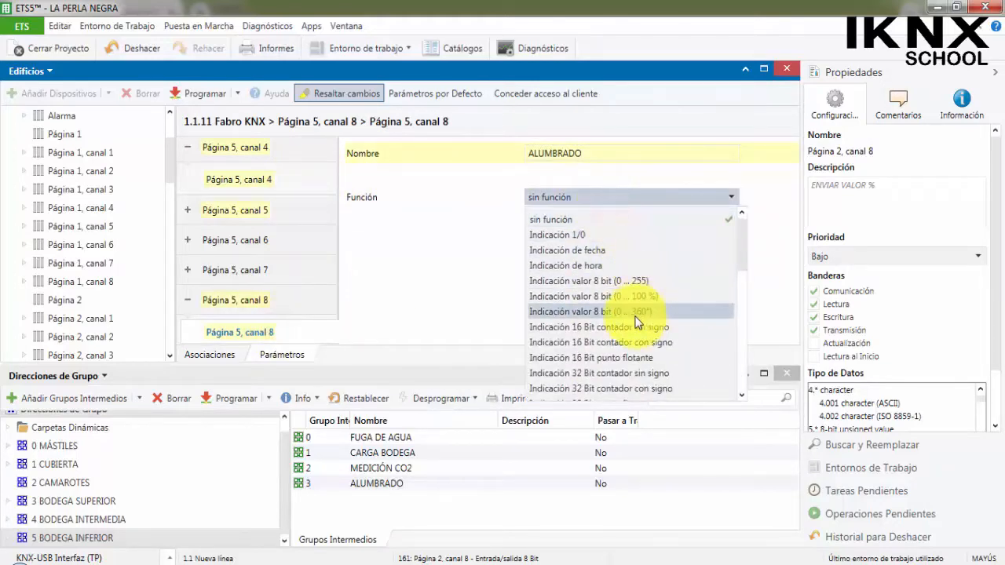
{"action": "scroll", "coordinate": [644, 299], "scroll_direction": "down", "scroll_amount": 1}
{"action": "scroll", "coordinate": [626, 318], "scroll_direction": "down", "scroll_amount": 1}
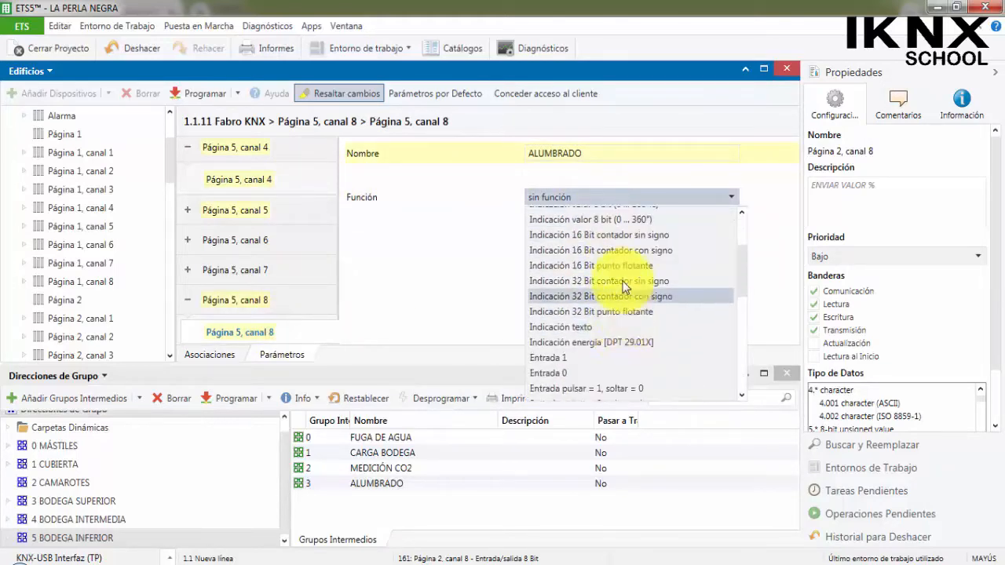
{"action": "scroll", "coordinate": [628, 285], "scroll_direction": "up", "scroll_amount": 1}
{"action": "scroll", "coordinate": [625, 258], "scroll_direction": "down", "scroll_amount": 3}
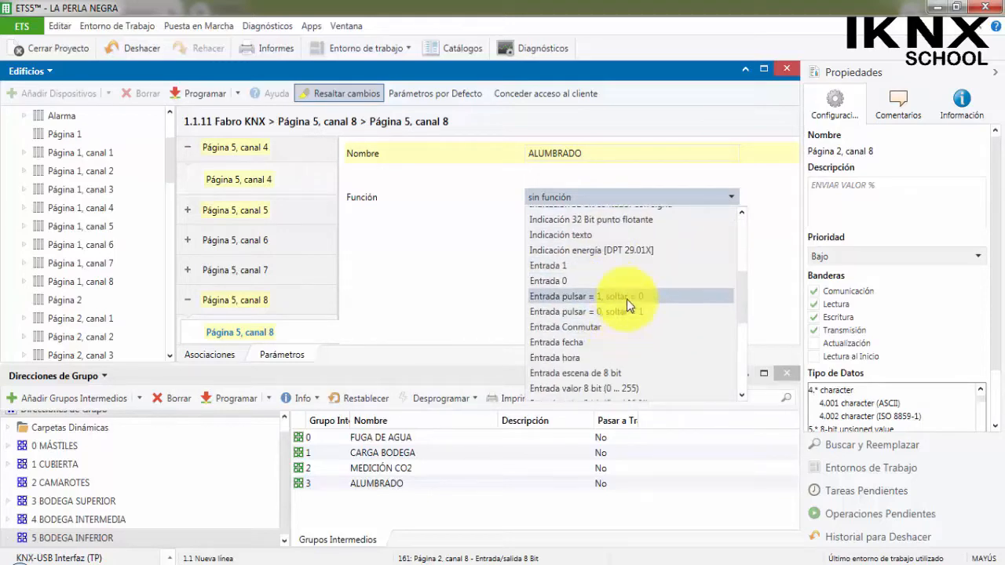
{"action": "scroll", "coordinate": [625, 322], "scroll_direction": "down", "scroll_amount": 1}
{"action": "left_click", "coordinate": [640, 358]}
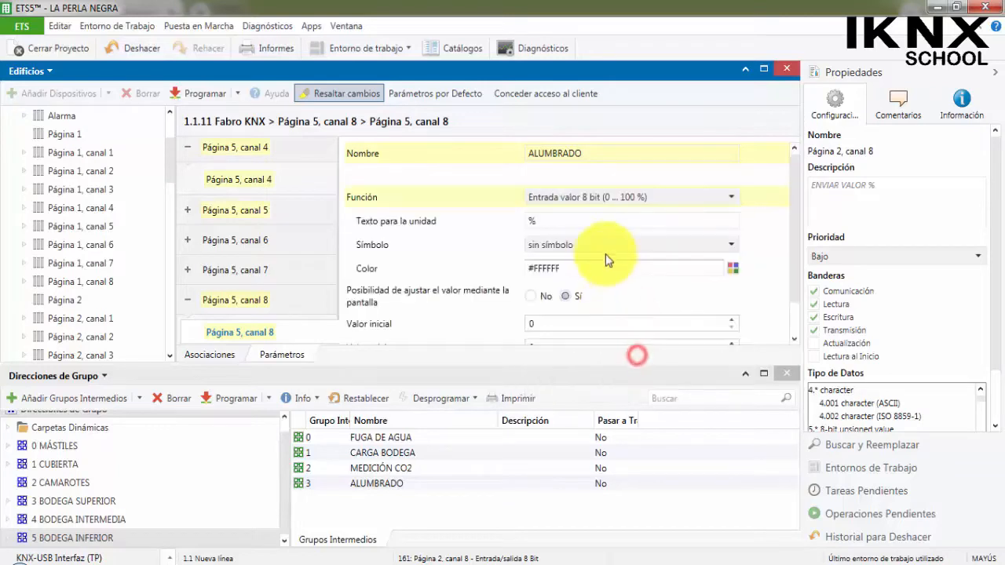
Give Página 5, canal 8 the symbol 17 - Bombilla ENCENDIDA and yellow color #FFFF00.
{"action": "left_click", "coordinate": [592, 253]}
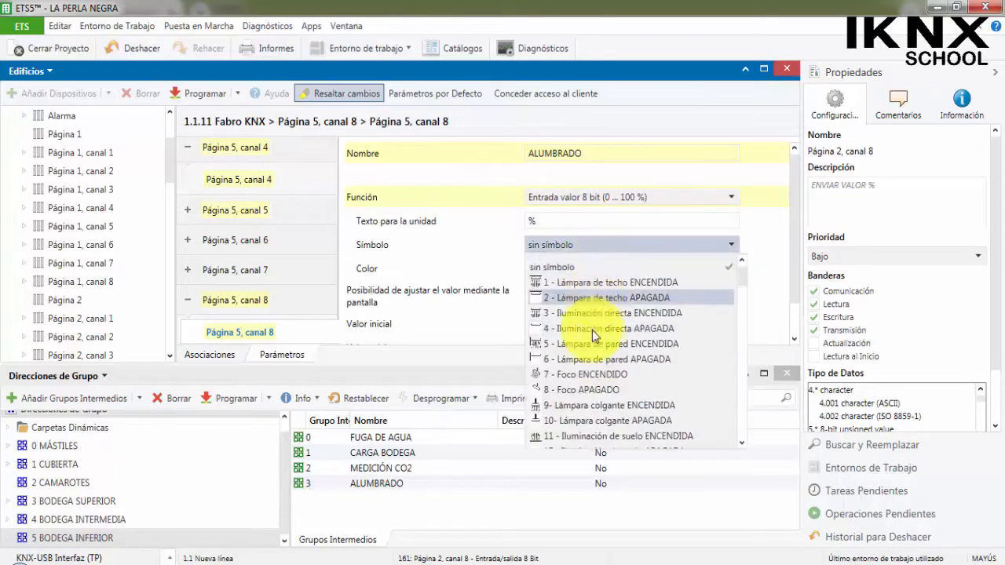
{"action": "scroll", "coordinate": [592, 330], "scroll_direction": "down", "scroll_amount": 3}
{"action": "left_click", "coordinate": [573, 390]}
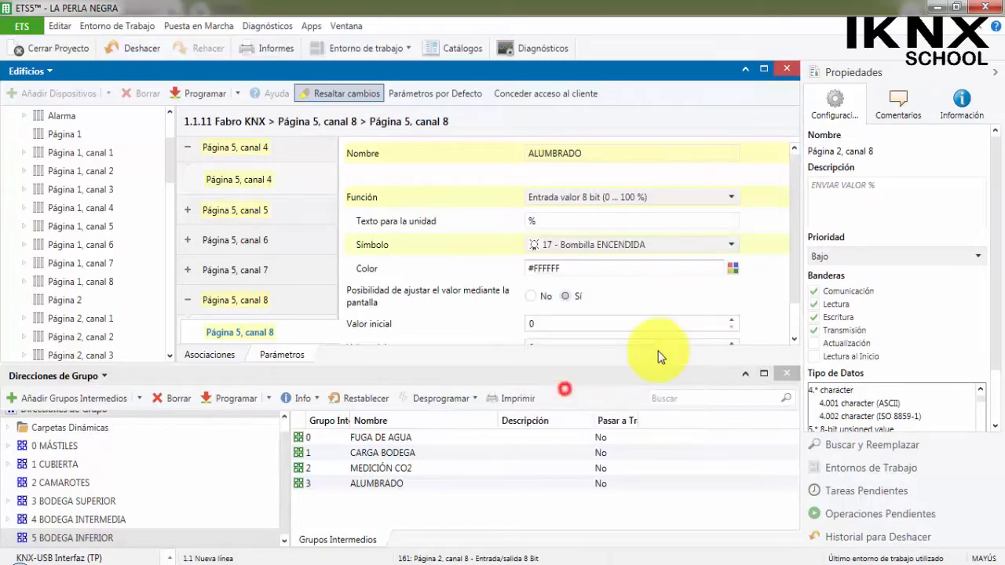
{"action": "left_click", "coordinate": [732, 269]}
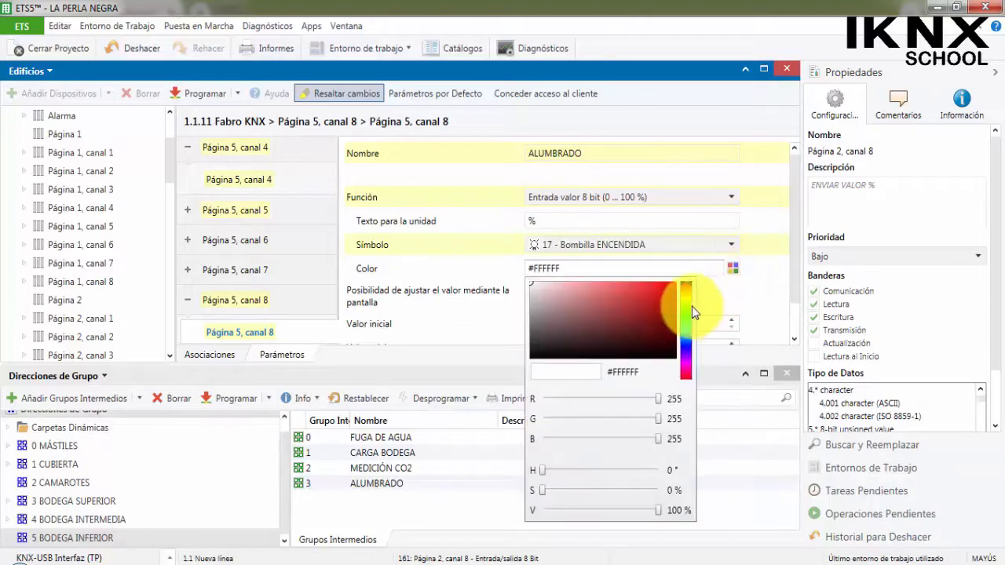
{"action": "left_click", "coordinate": [688, 300]}
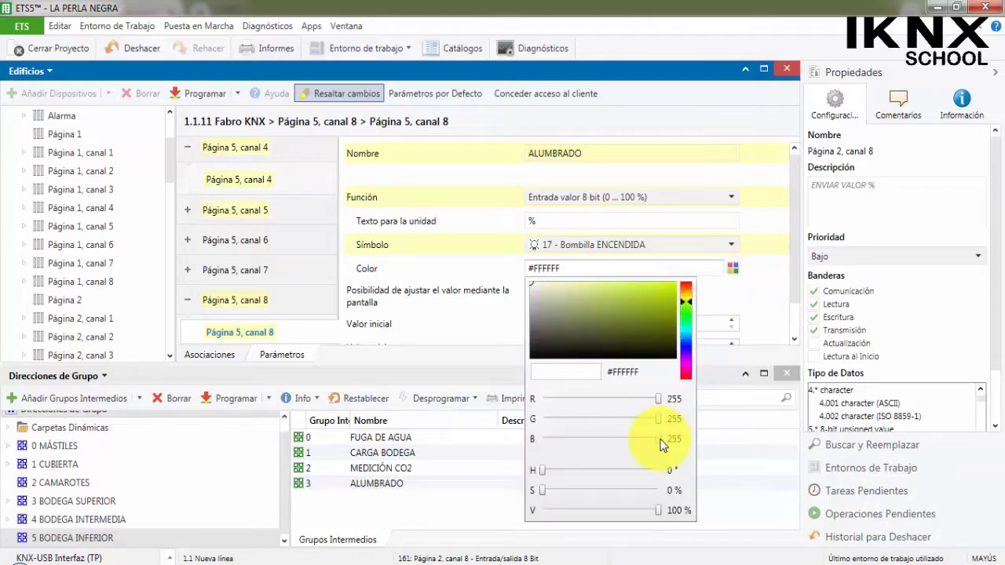
{"action": "left_click_drag", "start_coordinate": [659, 439], "coordinate": [484, 442]}
{"action": "left_click", "coordinate": [735, 338]}
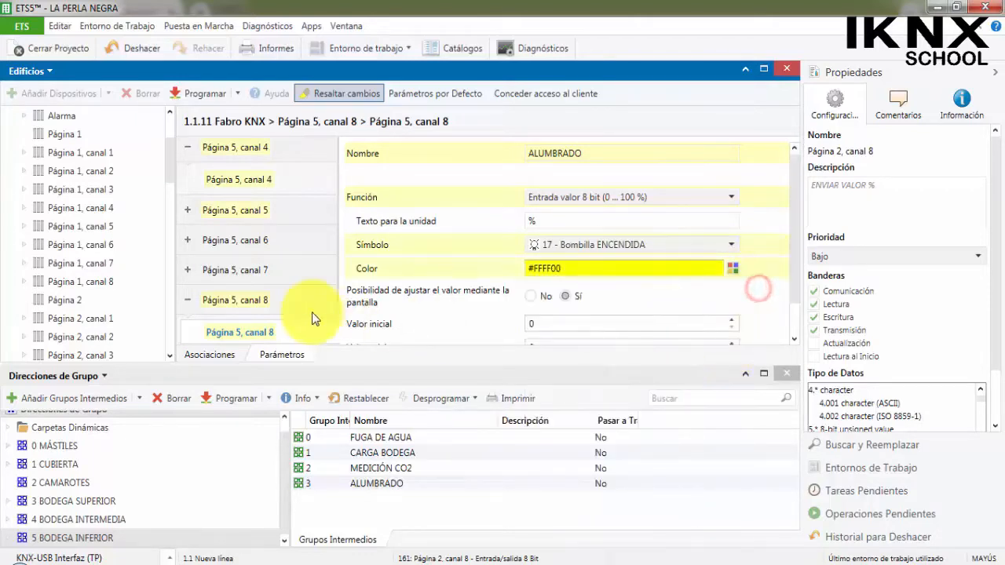
Link object 241 of Página 5, canal 4 to 5/3/0 ON/OFF ALUMBRADO and object 257 of canal 8 to 5/3/1 ENVIAR VALOR %, then check both addresses.
{"action": "scroll", "coordinate": [56, 310], "scroll_direction": "down", "scroll_amount": 1}
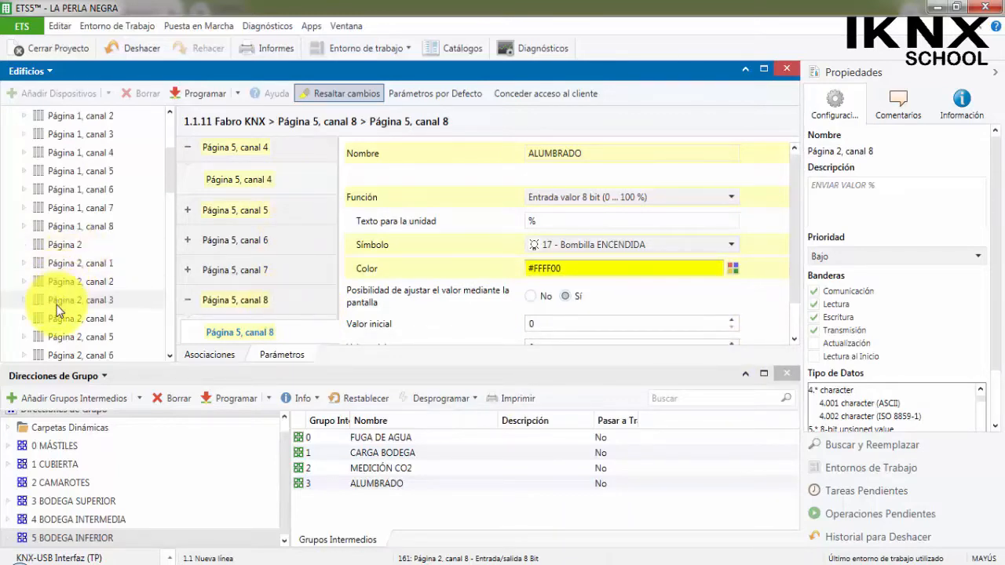
{"action": "scroll", "coordinate": [62, 295], "scroll_direction": "down", "scroll_amount": 7}
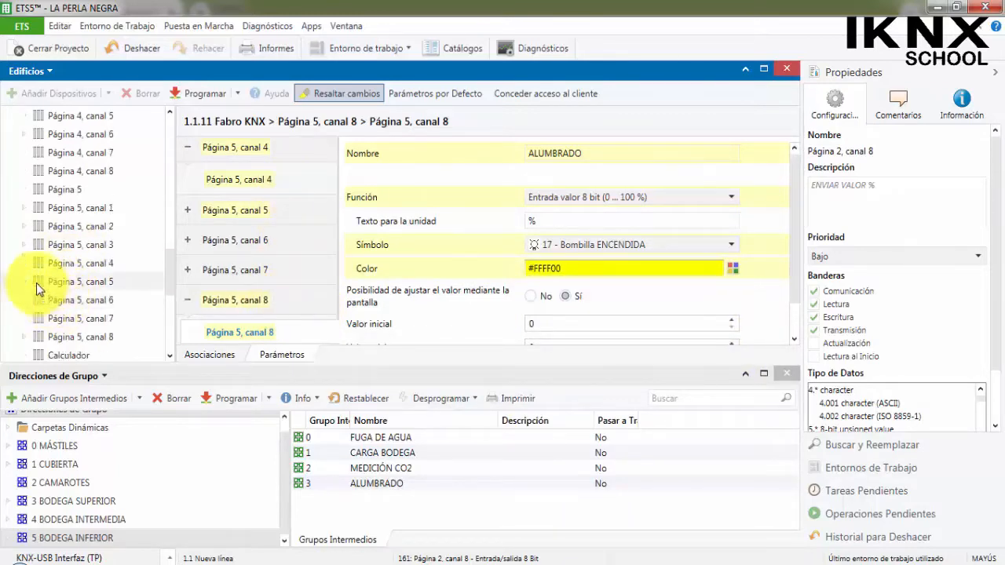
{"action": "left_click", "coordinate": [24, 263]}
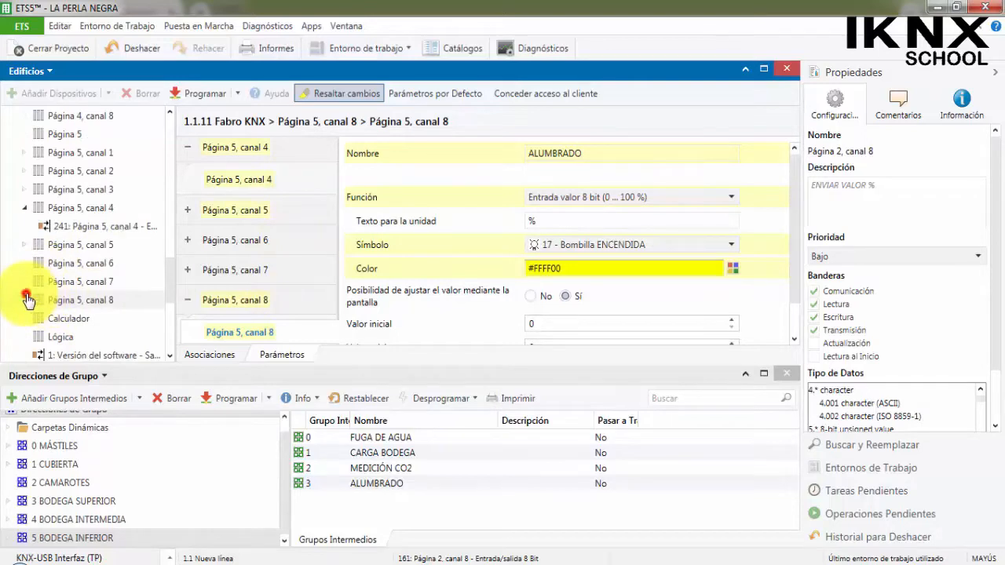
{"action": "left_click", "coordinate": [25, 300]}
{"action": "left_click", "coordinate": [117, 171]}
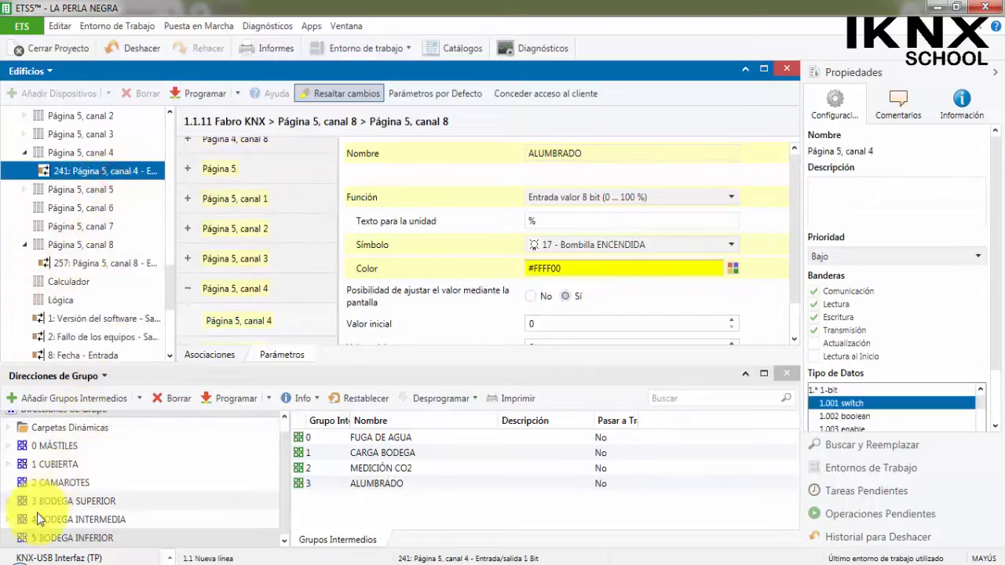
{"action": "left_click", "coordinate": [47, 538]}
{"action": "left_click", "coordinate": [10, 538]}
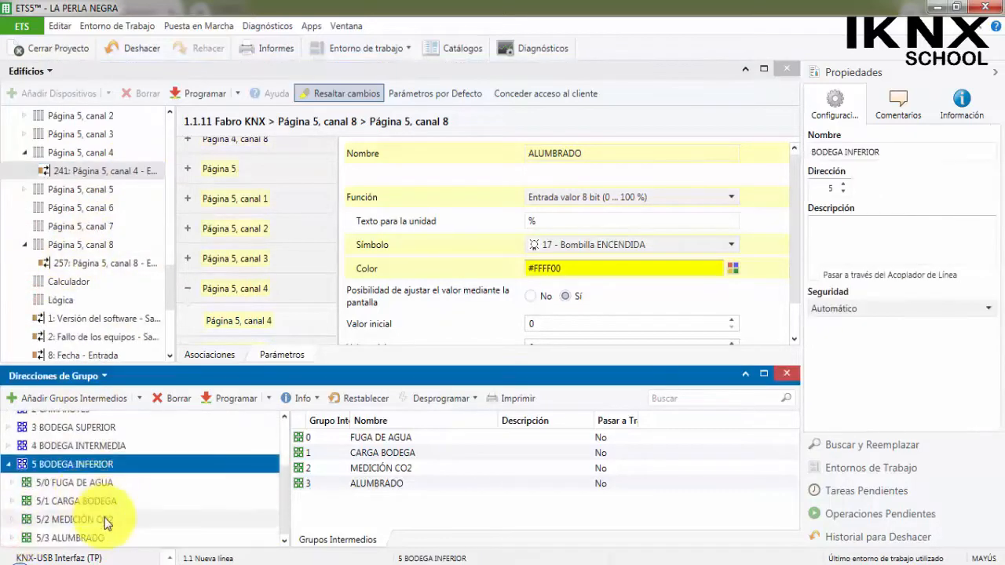
{"action": "left_click", "coordinate": [13, 538]}
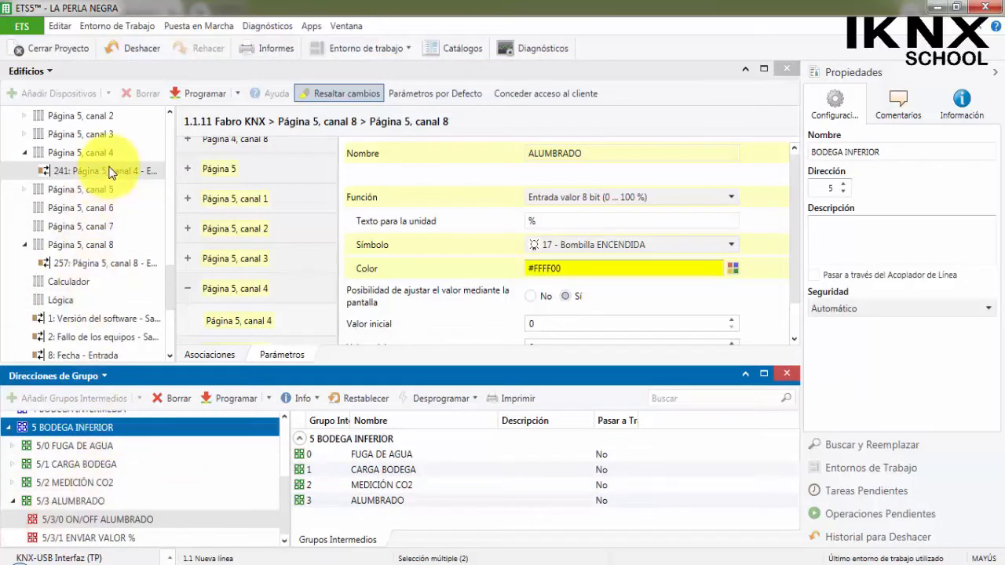
{"action": "left_click_drag", "start_coordinate": [120, 171], "coordinate": [126, 524]}
{"action": "left_click_drag", "start_coordinate": [110, 263], "coordinate": [126, 540]}
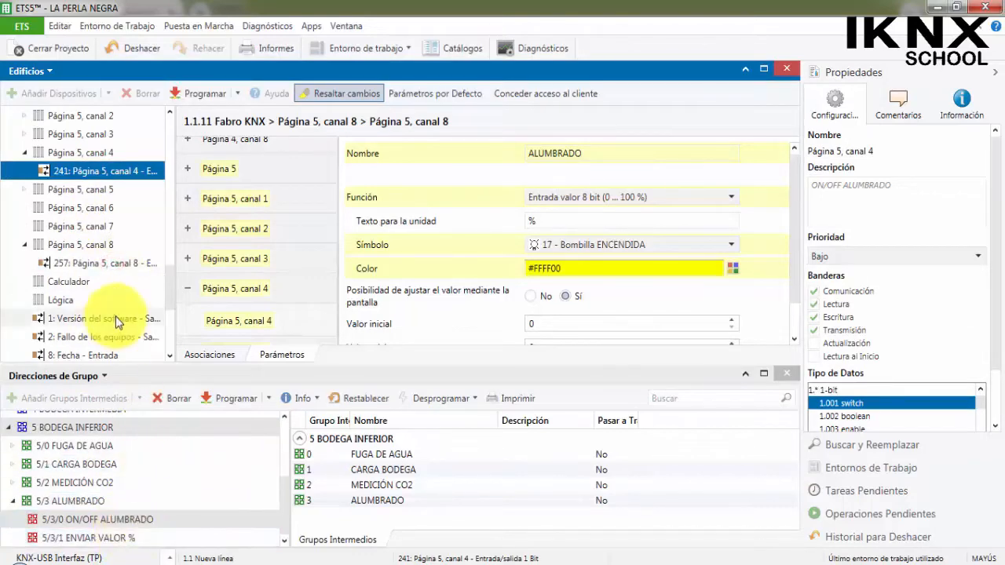
{"action": "left_click", "coordinate": [129, 519]}
{"action": "left_click", "coordinate": [131, 539]}
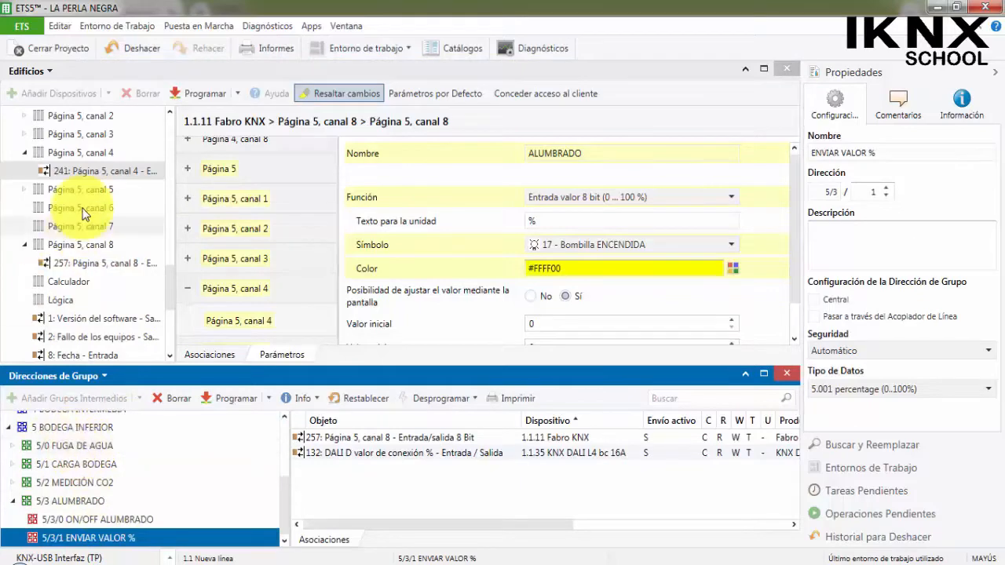
Collapse the Página 5 channels 4 and 8 and the 1.1.11 Fabro KNX device in the building tree.
{"action": "scroll", "coordinate": [79, 243], "scroll_direction": "up", "scroll_amount": 2}
{"action": "left_click", "coordinate": [25, 265]}
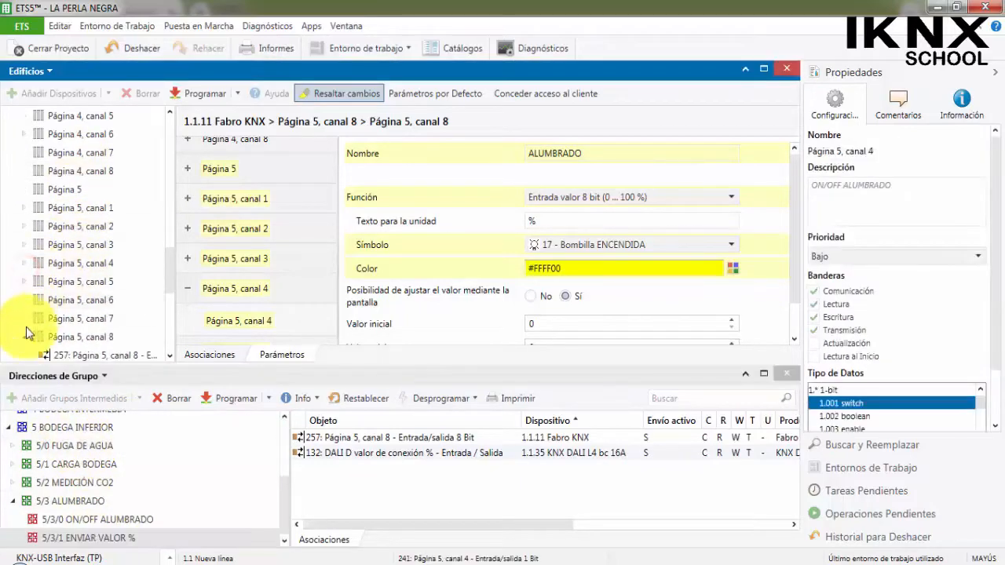
{"action": "left_click", "coordinate": [24, 336]}
{"action": "scroll", "coordinate": [52, 277], "scroll_direction": "up", "scroll_amount": 3}
{"action": "scroll", "coordinate": [51, 274], "scroll_direction": "up", "scroll_amount": 9}
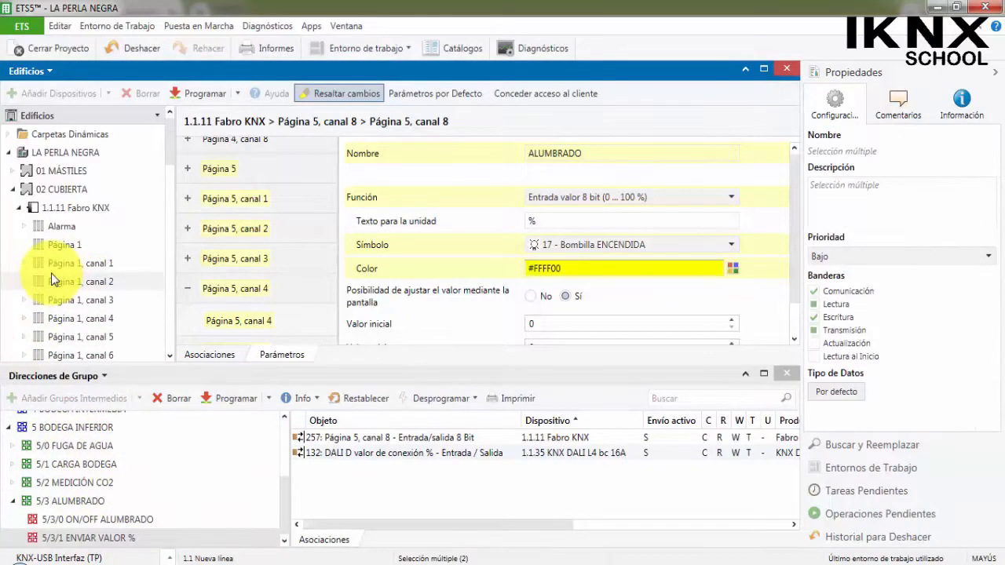
{"action": "left_click", "coordinate": [23, 208]}
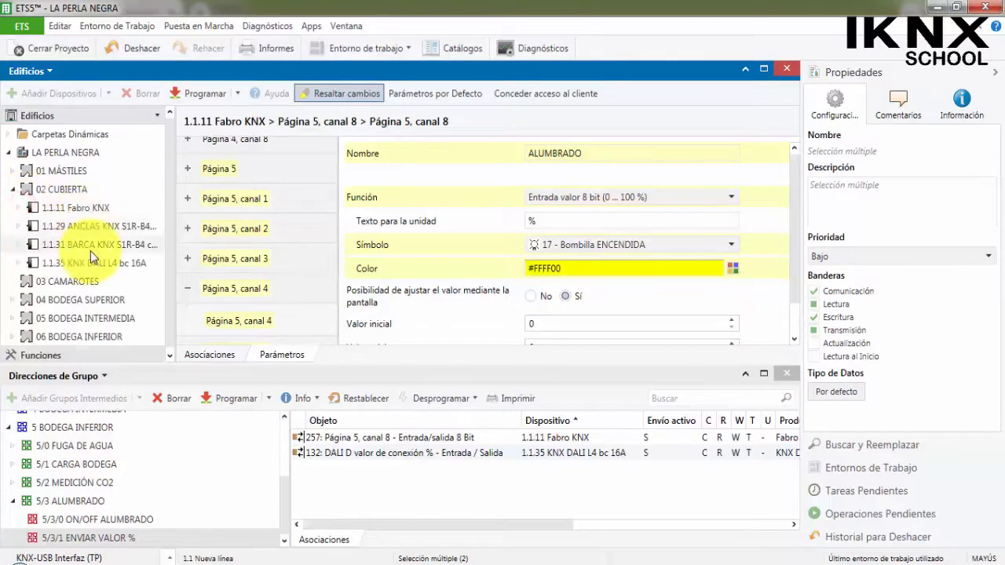
Switch to the Cuaderno técnico Nº4 PDF in Adobe Reader and examine the CONTROL DEL ALUMBRADO pages up to the wiring diagram on page 38.
{"action": "mouse_move", "coordinate": [563, 553]}
{"action": "left_click", "coordinate": [534, 511]}
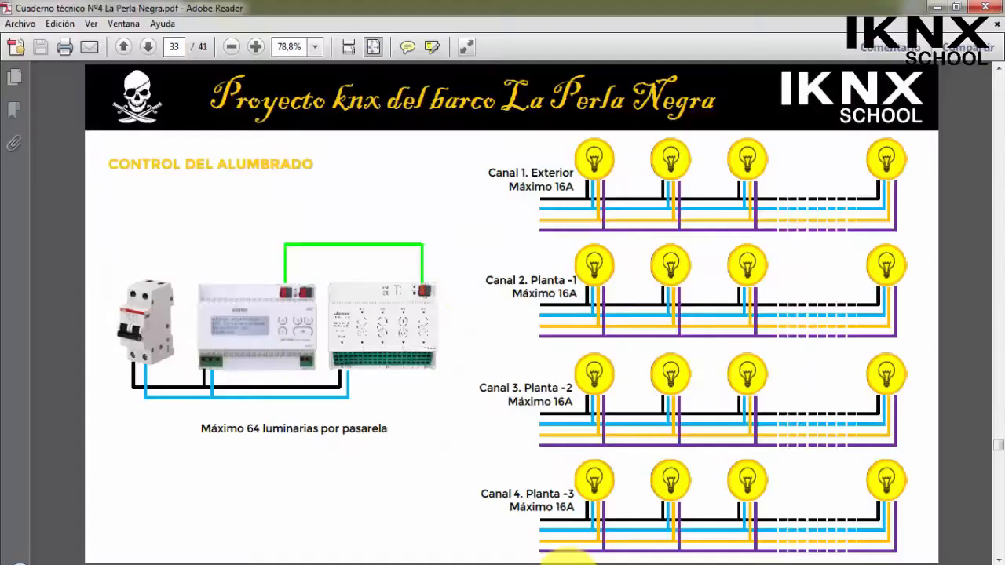
{"action": "scroll", "coordinate": [467, 281], "scroll_direction": "down", "scroll_amount": 2}
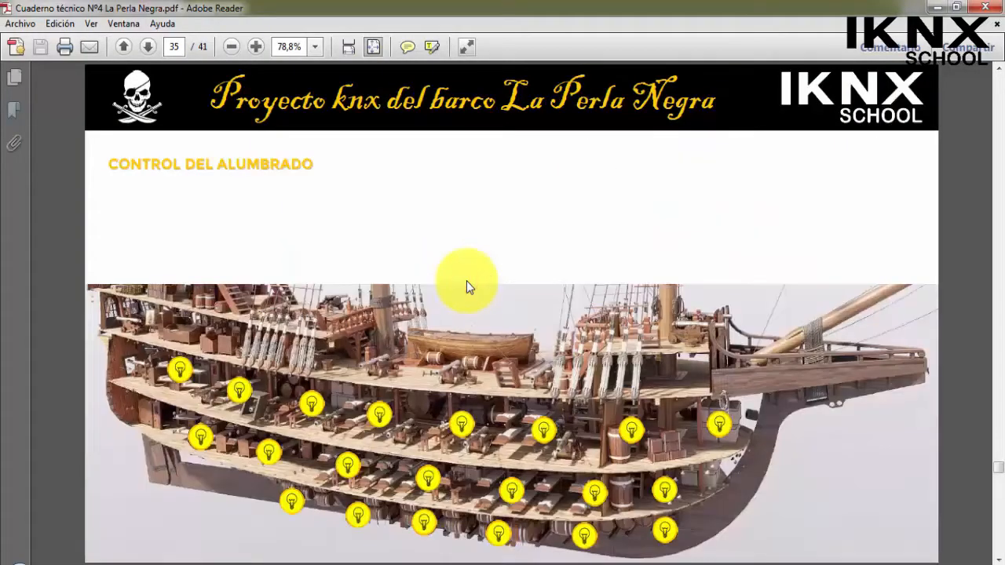
{"action": "scroll", "coordinate": [467, 282], "scroll_direction": "down", "scroll_amount": 1}
{"action": "scroll", "coordinate": [474, 289], "scroll_direction": "down", "scroll_amount": 1}
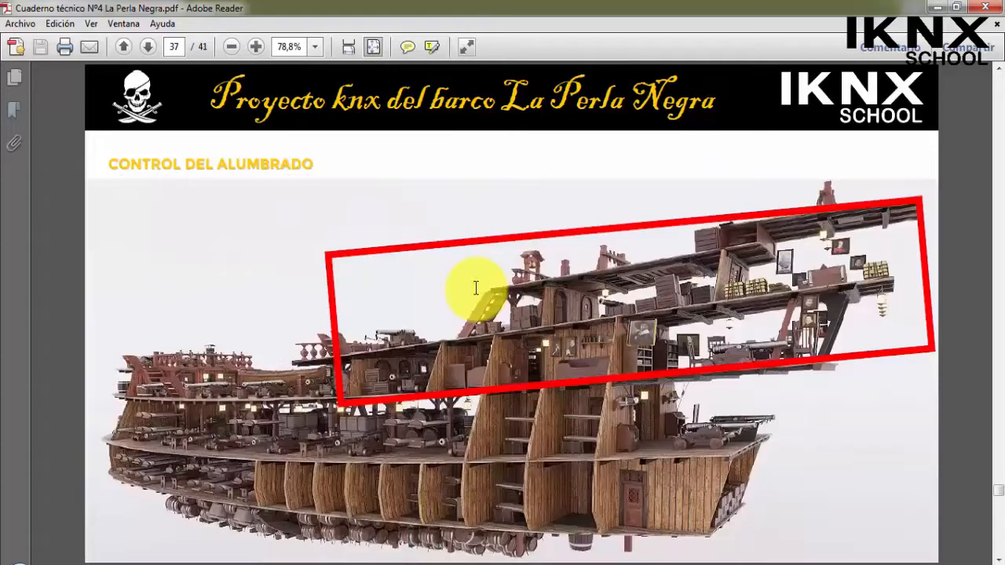
{"action": "scroll", "coordinate": [480, 286], "scroll_direction": "down", "scroll_amount": 1}
{"action": "scroll", "coordinate": [480, 285], "scroll_direction": "down", "scroll_amount": 1}
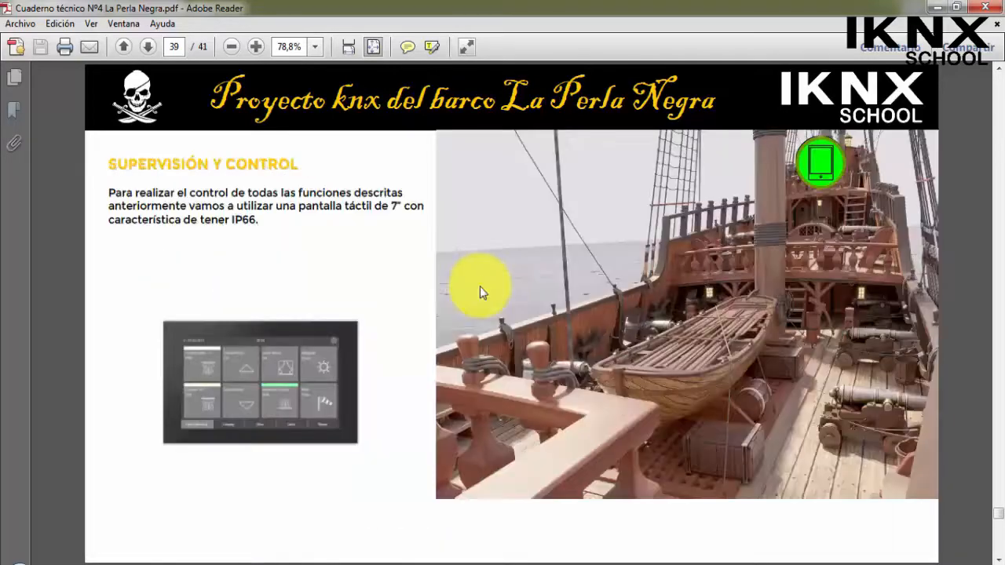
{"action": "scroll", "coordinate": [481, 284], "scroll_direction": "up", "scroll_amount": 2}
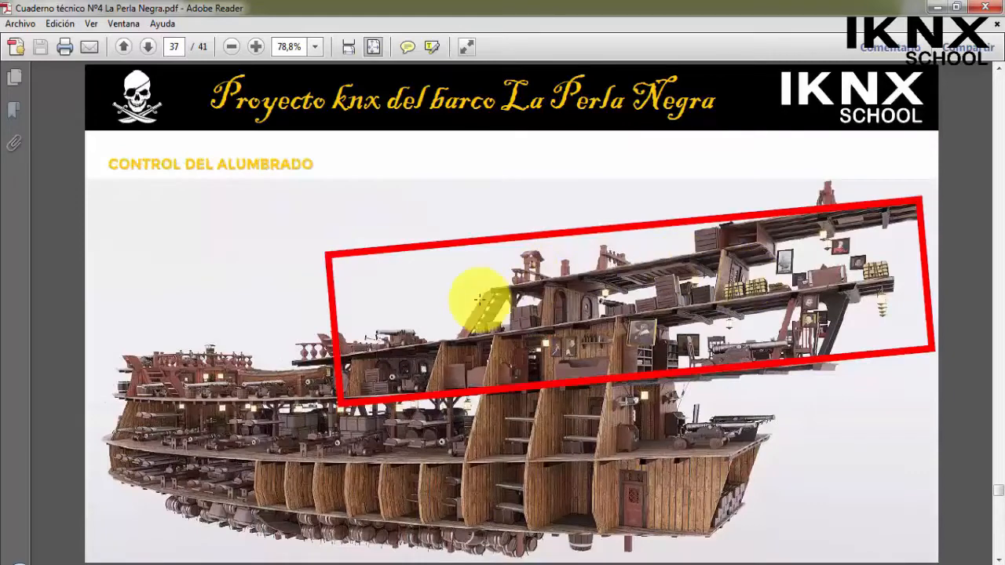
{"action": "scroll", "coordinate": [601, 349], "scroll_direction": "down", "scroll_amount": 1}
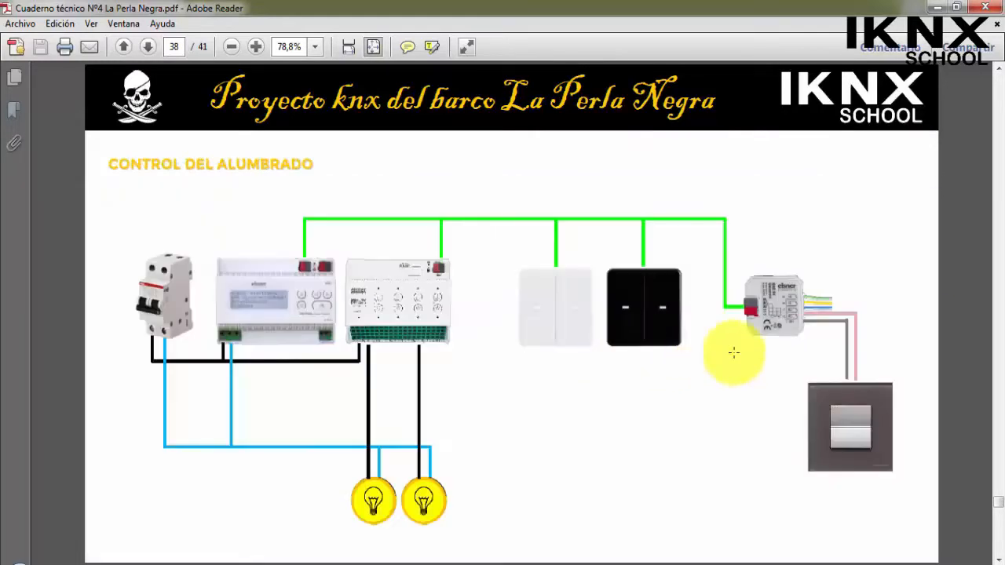
{"action": "scroll", "coordinate": [774, 339], "scroll_direction": "up", "scroll_amount": 1}
{"action": "scroll", "coordinate": [774, 338], "scroll_direction": "down", "scroll_amount": 1}
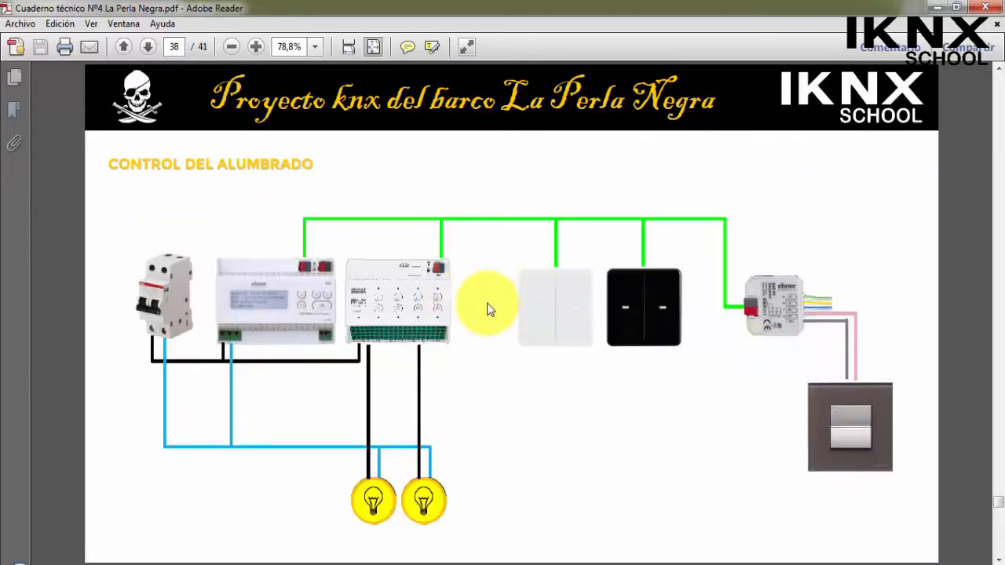
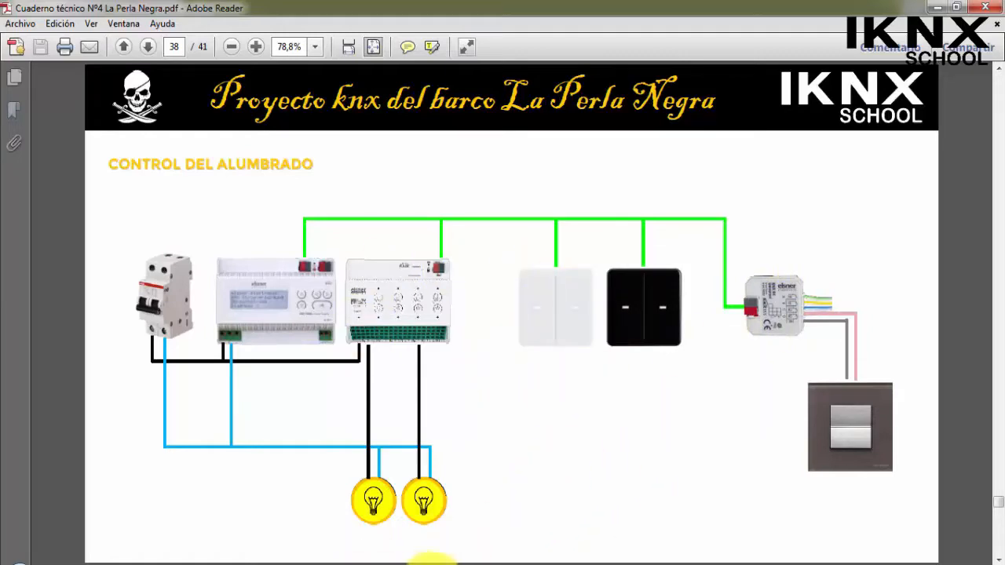
Switch back to ETS5, collapse 02 CUBIERTA and open the catalogue for adding devices to 03 CAMAROTES.
{"action": "left_click", "coordinate": [425, 561]}
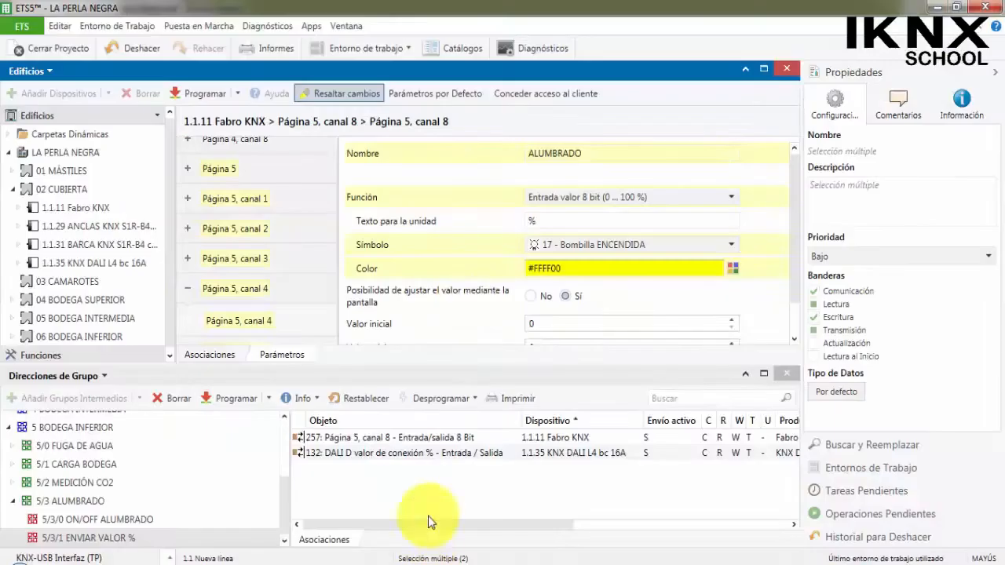
{"action": "left_click", "coordinate": [13, 191]}
{"action": "left_click", "coordinate": [57, 207]}
{"action": "right_click", "coordinate": [70, 209]}
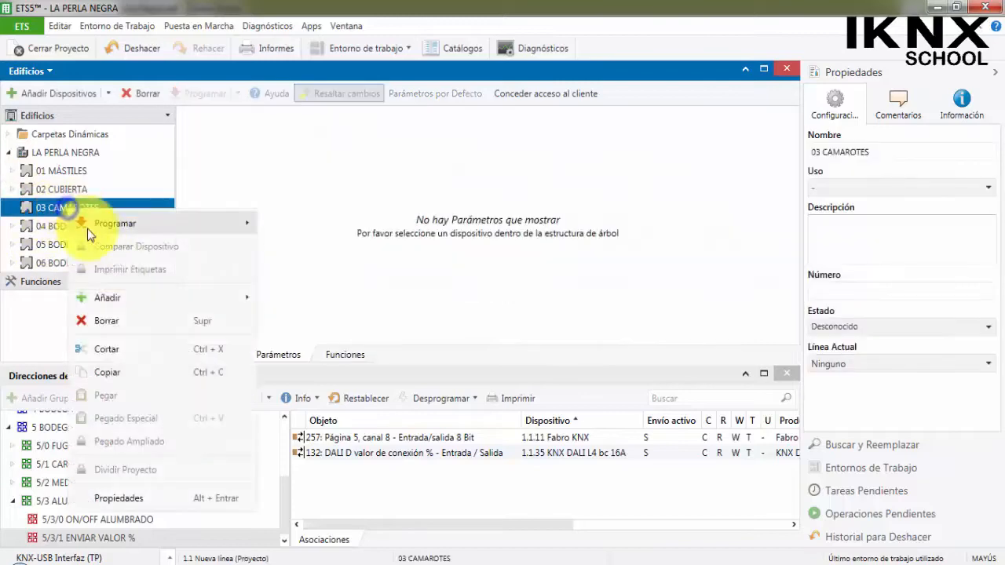
{"action": "mouse_move", "coordinate": [138, 303]}
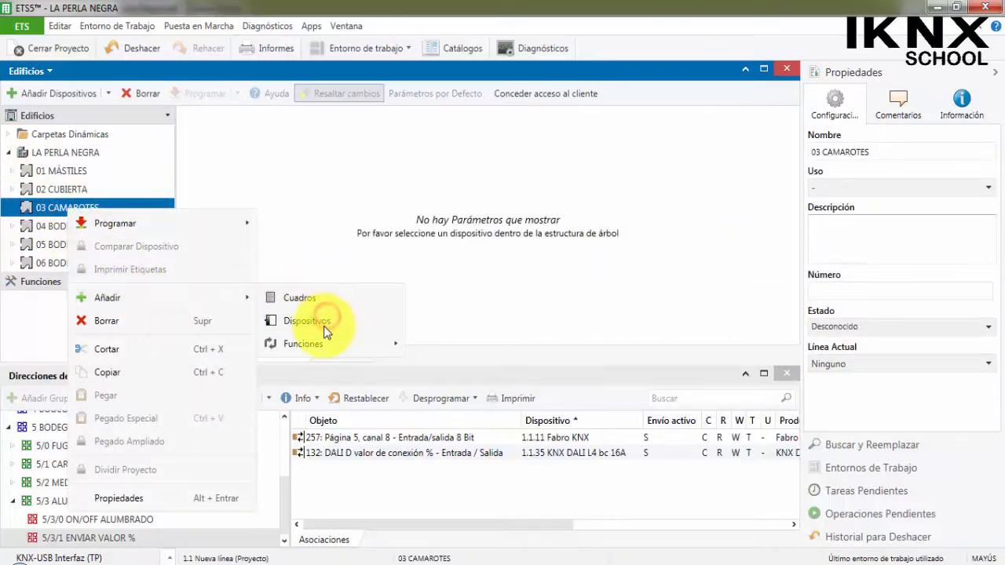
{"action": "left_click", "coordinate": [324, 326]}
Show the Elsner Elektronik GmbH products, close the Direcciones de Grupo panel and enlarge the catalogue.
{"action": "left_click_drag", "start_coordinate": [130, 388], "coordinate": [88, 397]}
{"action": "scroll", "coordinate": [67, 448], "scroll_direction": "down", "scroll_amount": 1}
{"action": "left_click", "coordinate": [57, 449]}
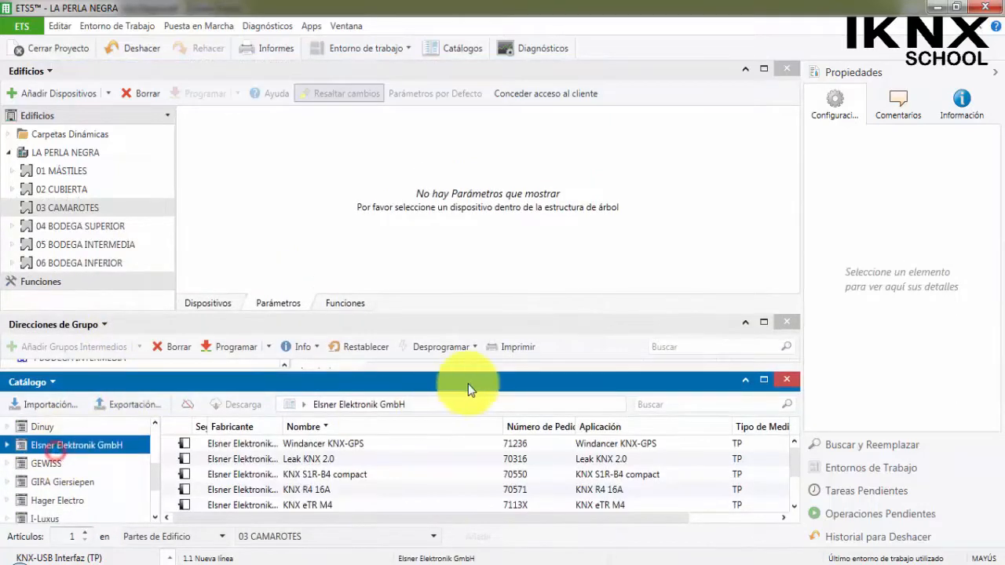
{"action": "left_click", "coordinate": [786, 324]}
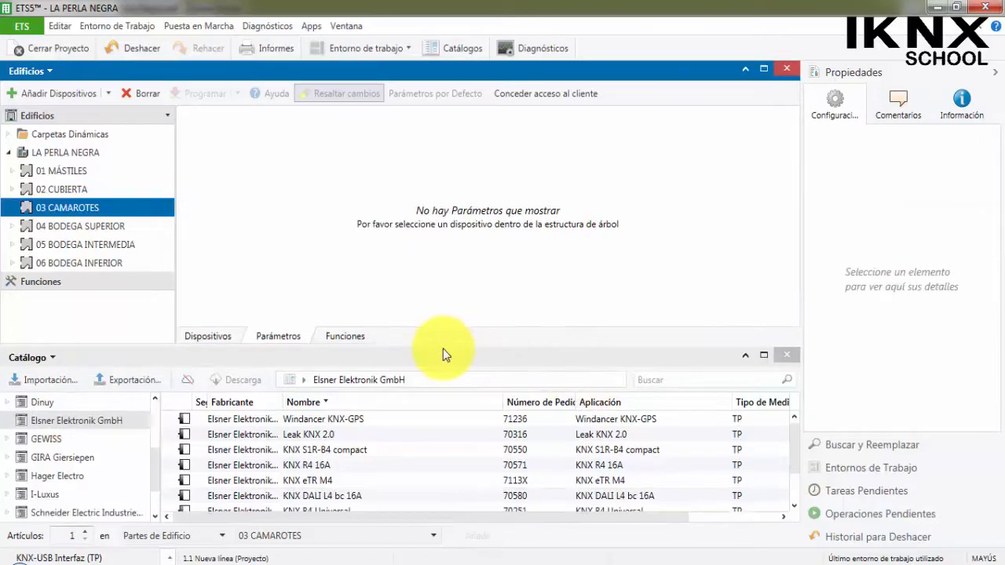
{"action": "left_click_drag", "start_coordinate": [443, 348], "coordinate": [426, 297]}
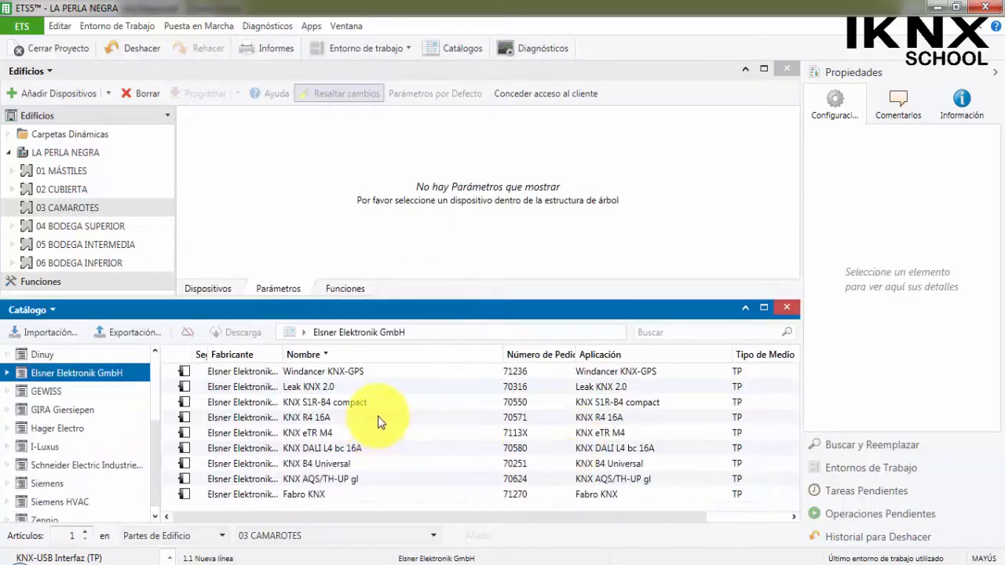
Add a KNX R4 16A switching actuator and a KNX eTR M4 push button from the catalogue to 03 CAMAROTES.
{"action": "left_click", "coordinate": [377, 418]}
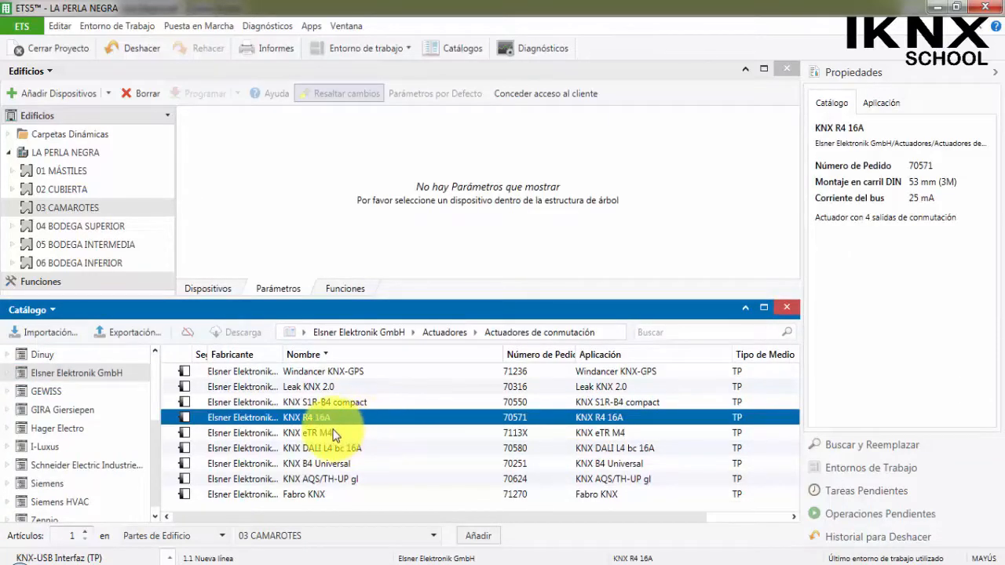
{"action": "left_click_drag", "start_coordinate": [324, 424], "coordinate": [85, 212]}
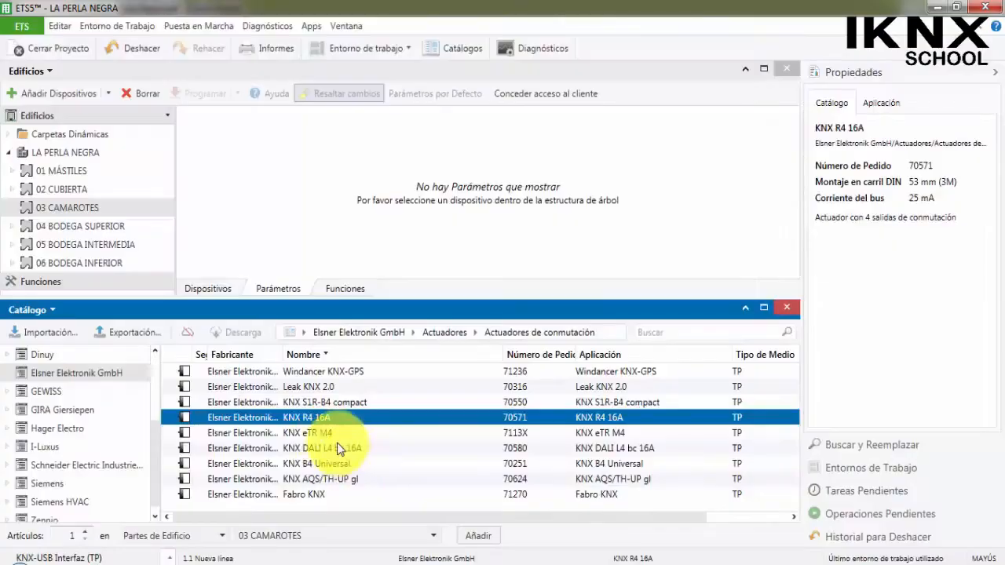
{"action": "left_click", "coordinate": [325, 437]}
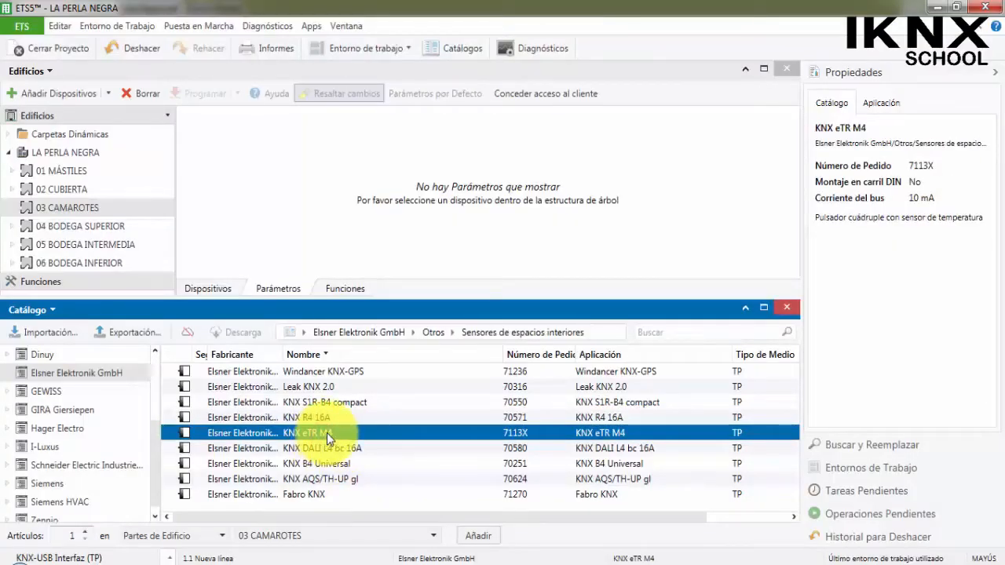
{"action": "left_click_drag", "start_coordinate": [327, 434], "coordinate": [74, 208]}
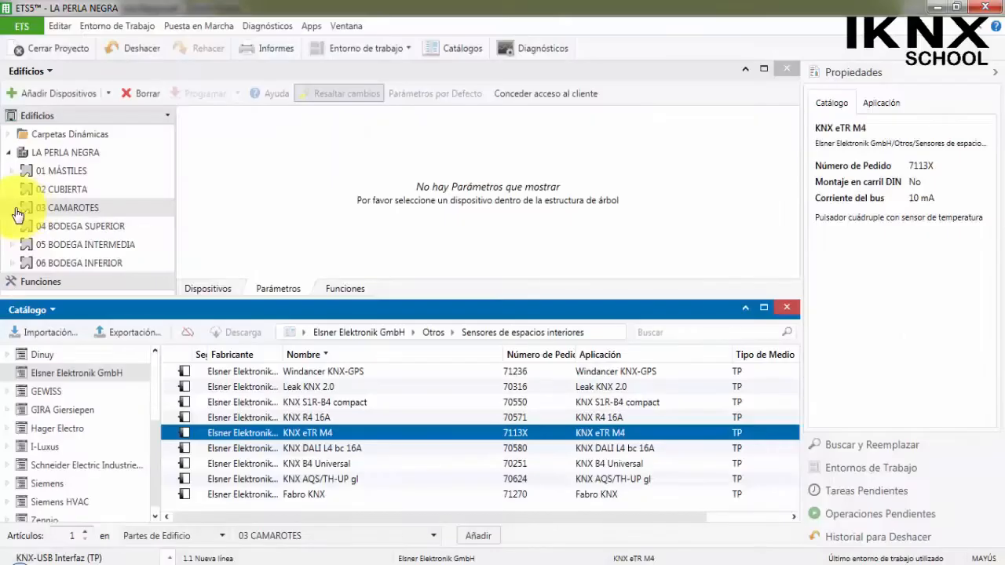
Expand 03 CAMAROTES and view the parameters of 1.1.37 KNX eTR M4 and 1.1.36 KNX R4 16A.
{"action": "left_click", "coordinate": [18, 210]}
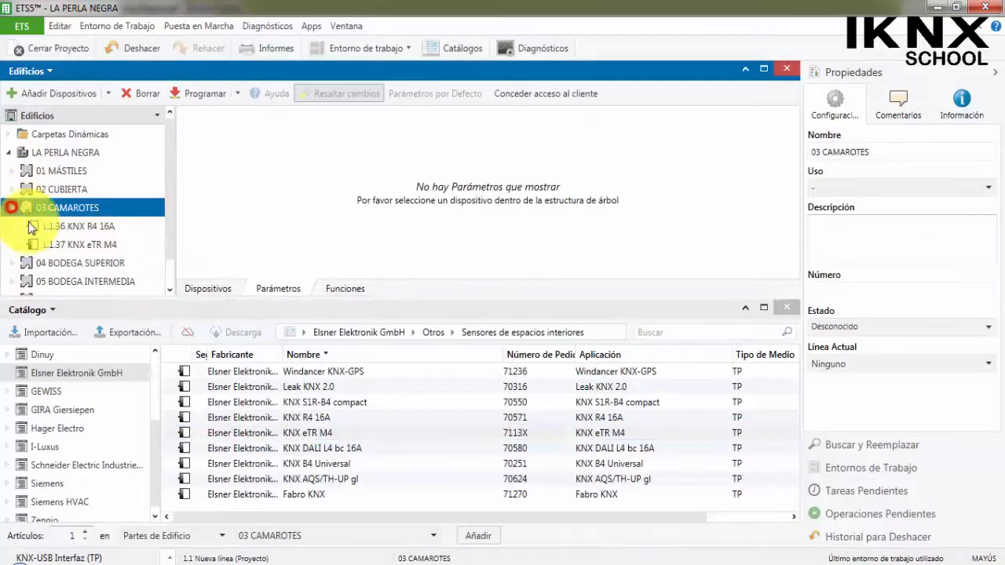
{"action": "left_click", "coordinate": [47, 244]}
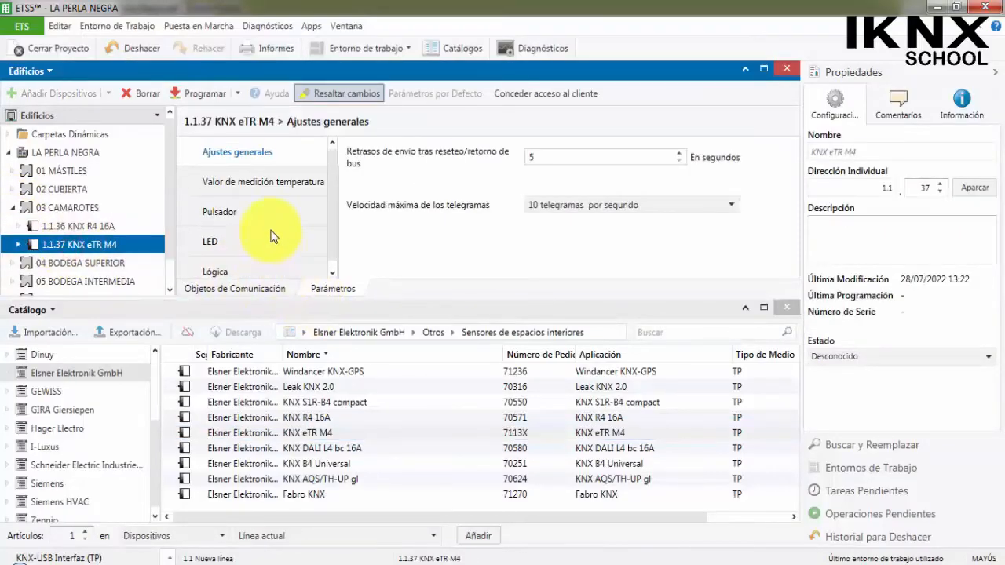
{"action": "left_click", "coordinate": [112, 209]}
{"action": "left_click", "coordinate": [115, 229]}
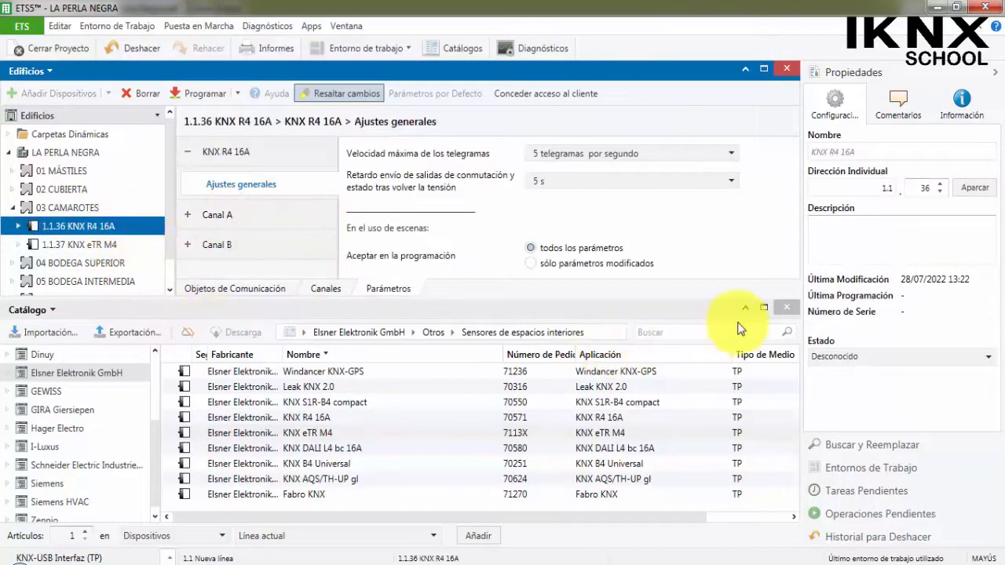
Replace the catalogue with a new Direcciones de Grupo panel below the building view.
{"action": "left_click", "coordinate": [369, 48]}
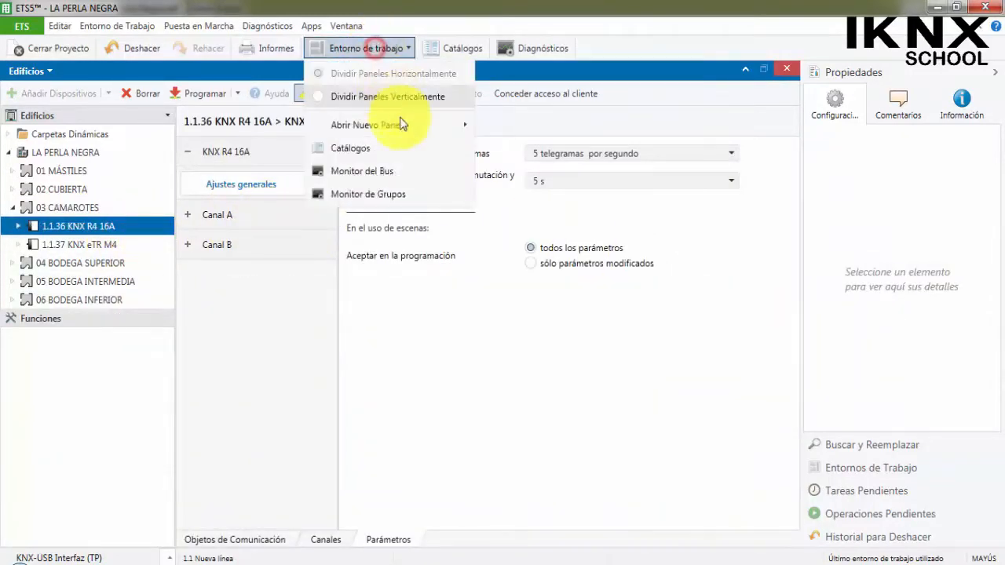
{"action": "mouse_move", "coordinate": [462, 123]}
{"action": "left_click", "coordinate": [531, 149]}
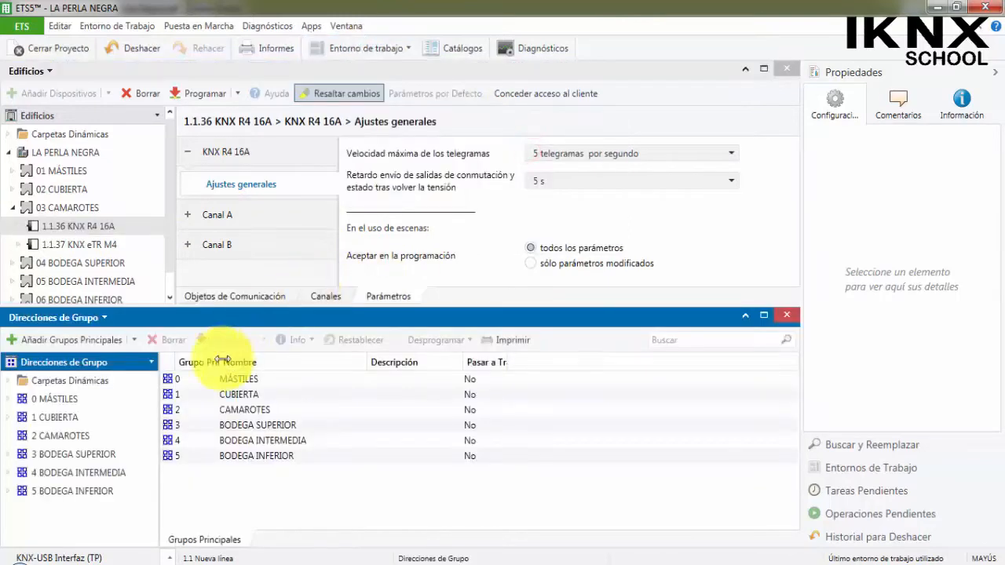
Start adding middle groups to 2 CAMAROTES, naming the first two ON/OFF CAMAROTE 1 and ESTADO ON/OFF CAMAROTE 1.
{"action": "left_click", "coordinate": [49, 436]}
{"action": "right_click", "coordinate": [49, 438]}
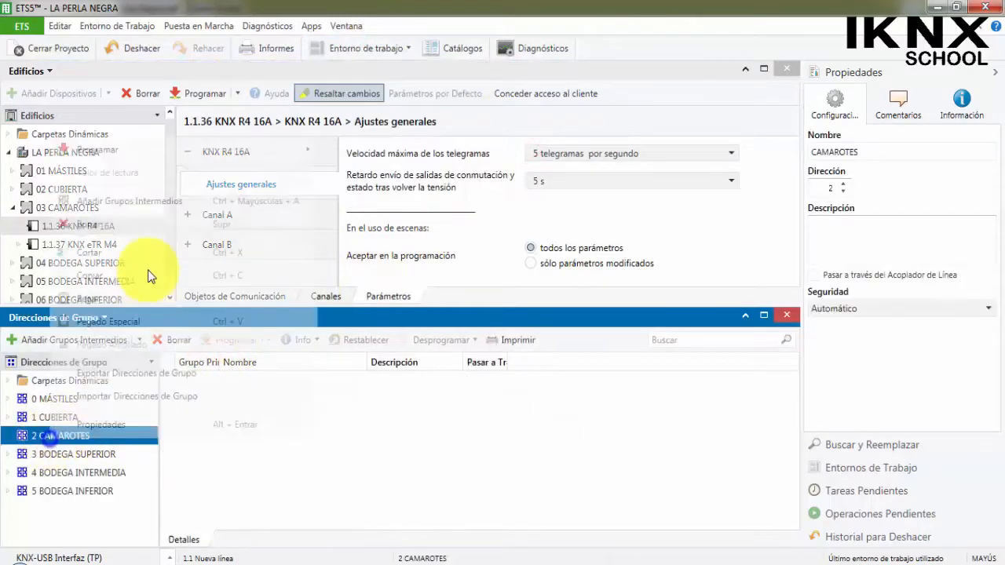
{"action": "left_click", "coordinate": [168, 203]}
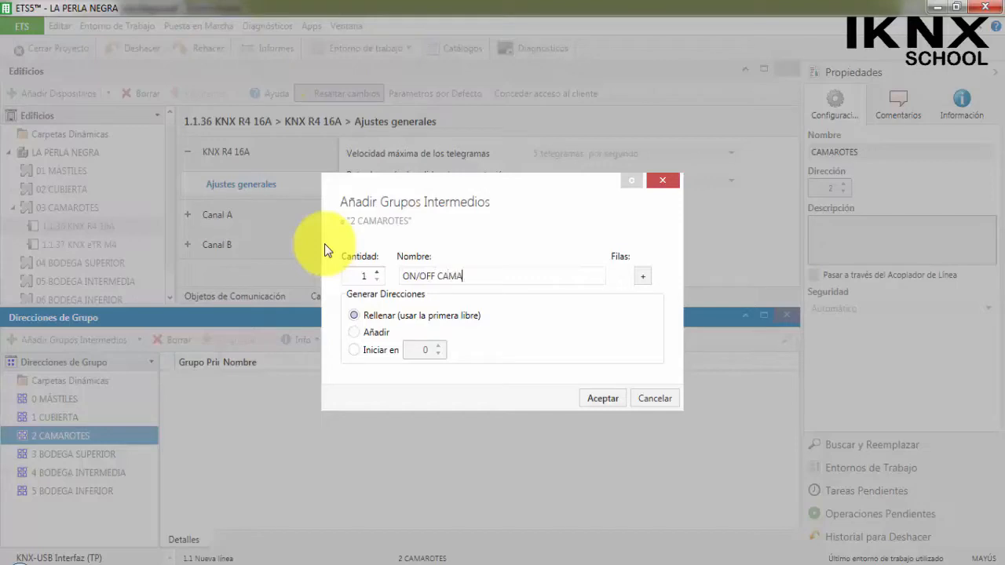
{"action": "type", "text": "1"}
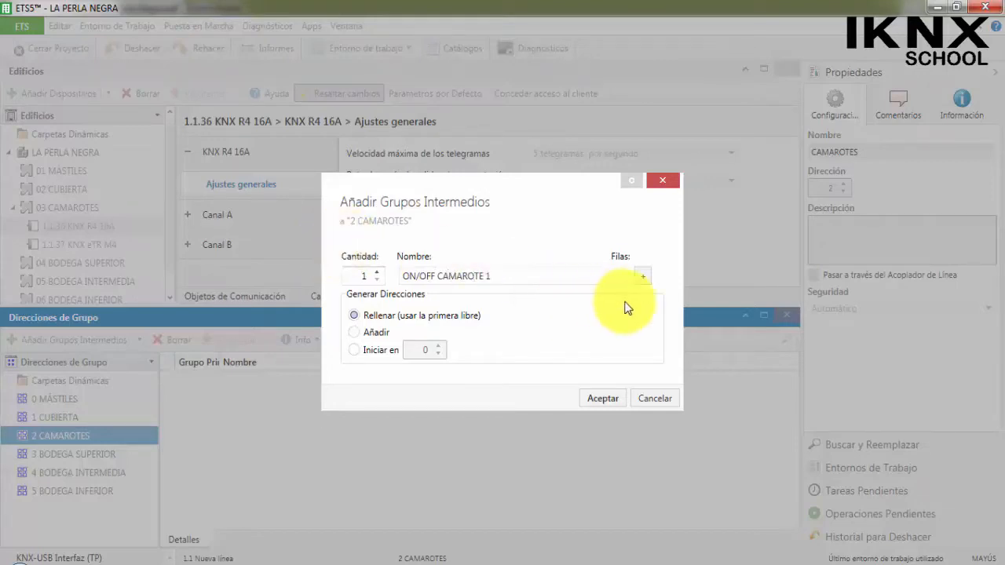
{"action": "left_click", "coordinate": [643, 275]}
{"action": "left_click", "coordinate": [403, 284]}
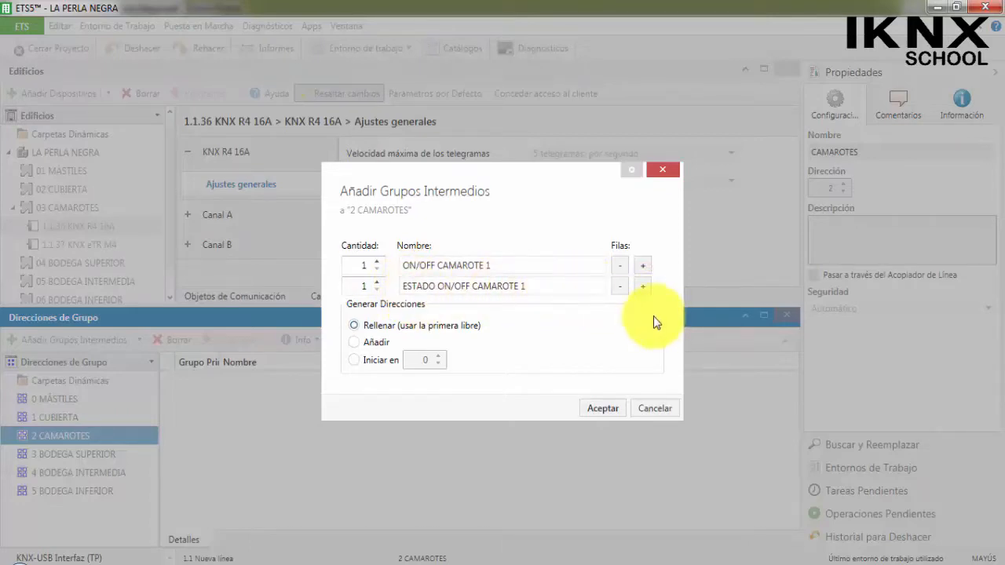
Duplicate the ON/OFF CAMAROTE 1 and ESTADO ON/OFF CAMAROTE 1 rows until there are four of each.
{"action": "left_click", "coordinate": [640, 269]}
{"action": "left_click", "coordinate": [640, 269]}
{"action": "left_click", "coordinate": [641, 269]}
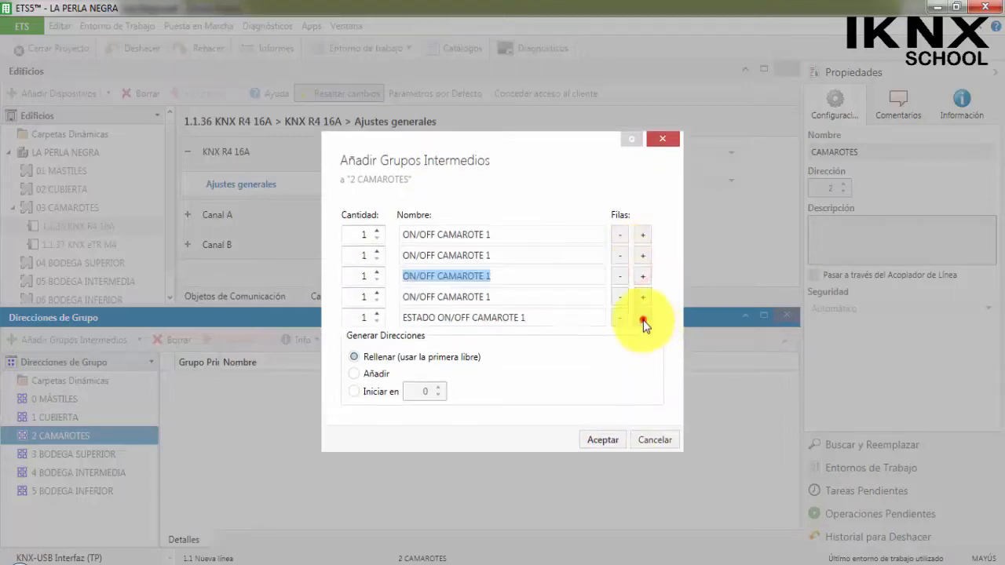
{"action": "left_click", "coordinate": [646, 320]}
{"action": "left_click", "coordinate": [646, 321]}
{"action": "left_click", "coordinate": [646, 321]}
Number the duplicated ON/OFF and ESTADO ON/OFF CAMAROTE rows 2, 3 and 4 and create the eight middle groups.
{"action": "left_click", "coordinate": [552, 229]}
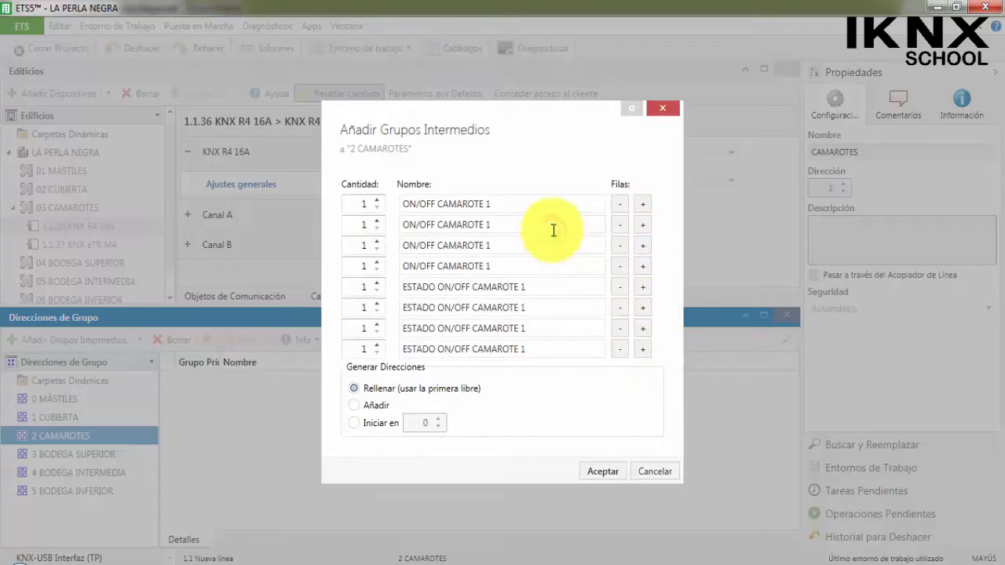
{"action": "type", "text": "2"}
{"action": "left_click", "coordinate": [551, 308]}
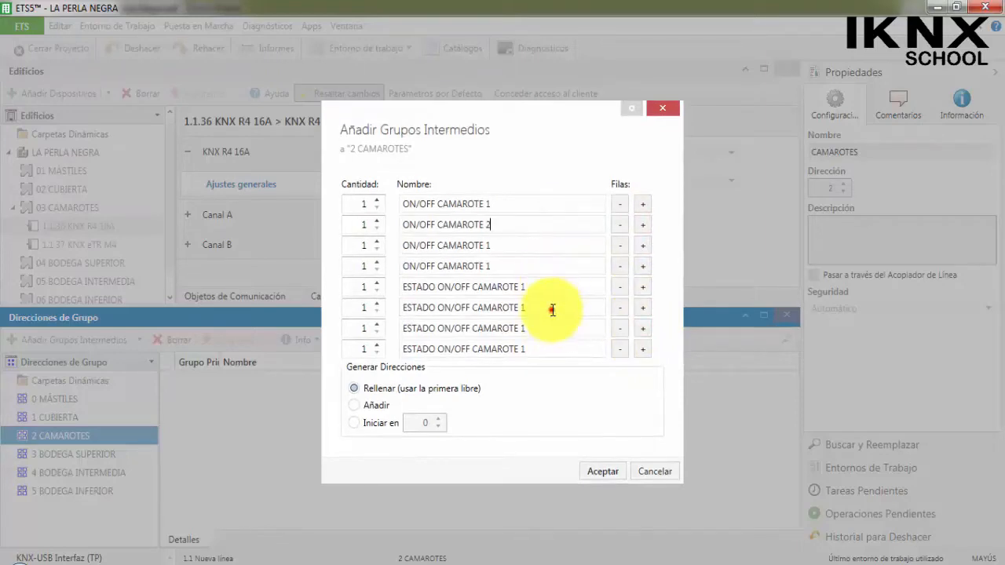
{"action": "key", "text": "BackSpace"}
{"action": "type", "text": "23"}
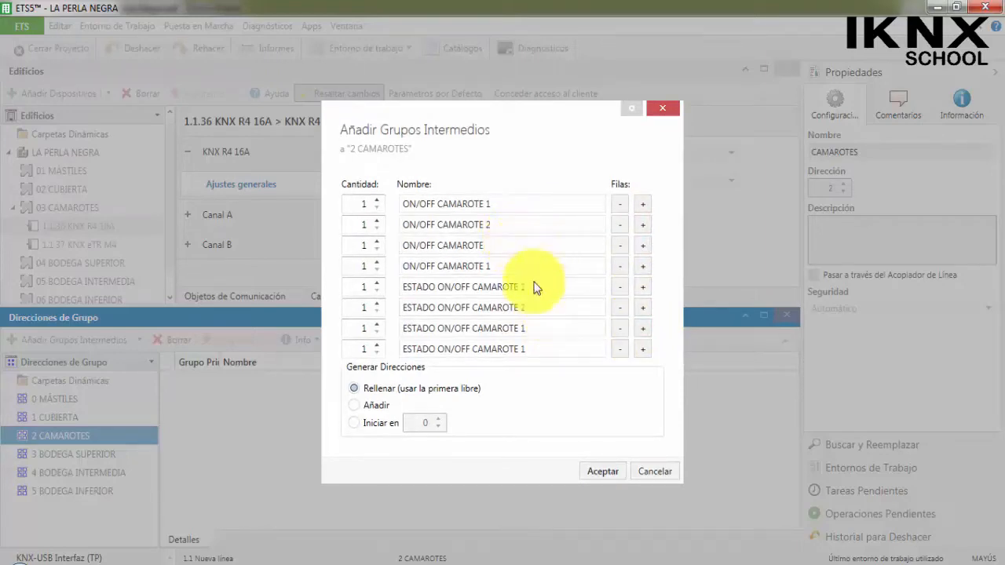
{"action": "type", "text": "3"}
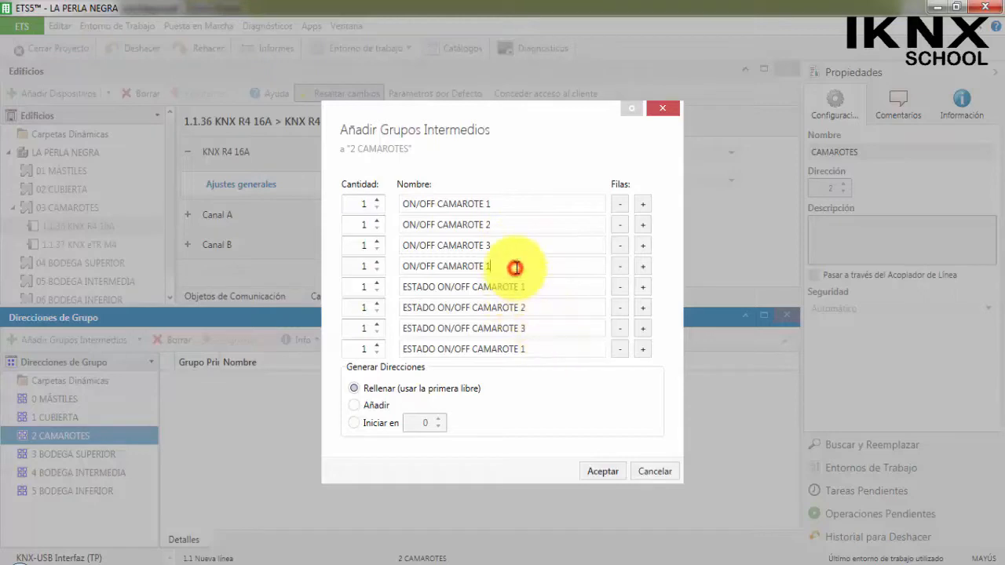
{"action": "type", "text": "4"}
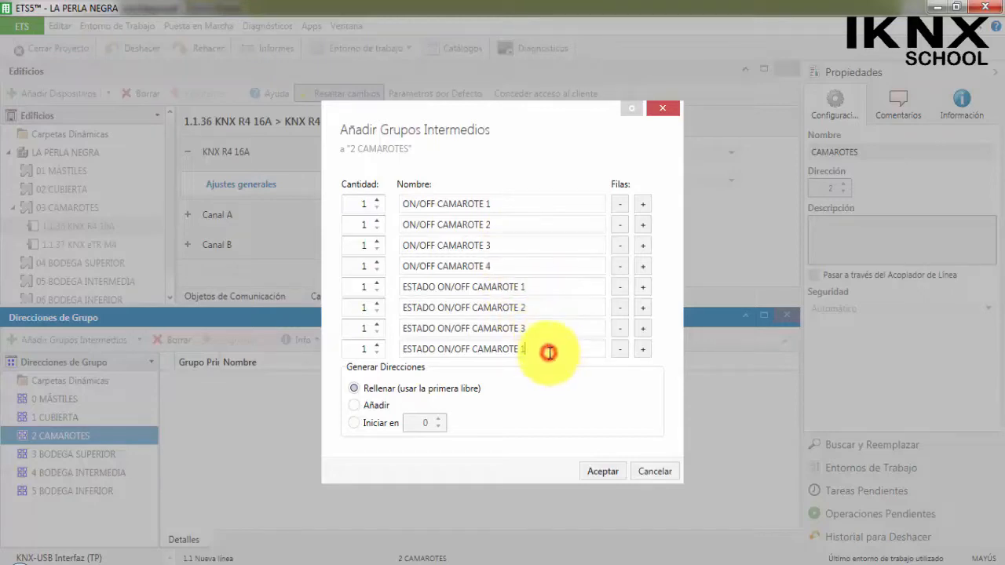
{"action": "type", "text": "4"}
{"action": "left_click", "coordinate": [609, 476]}
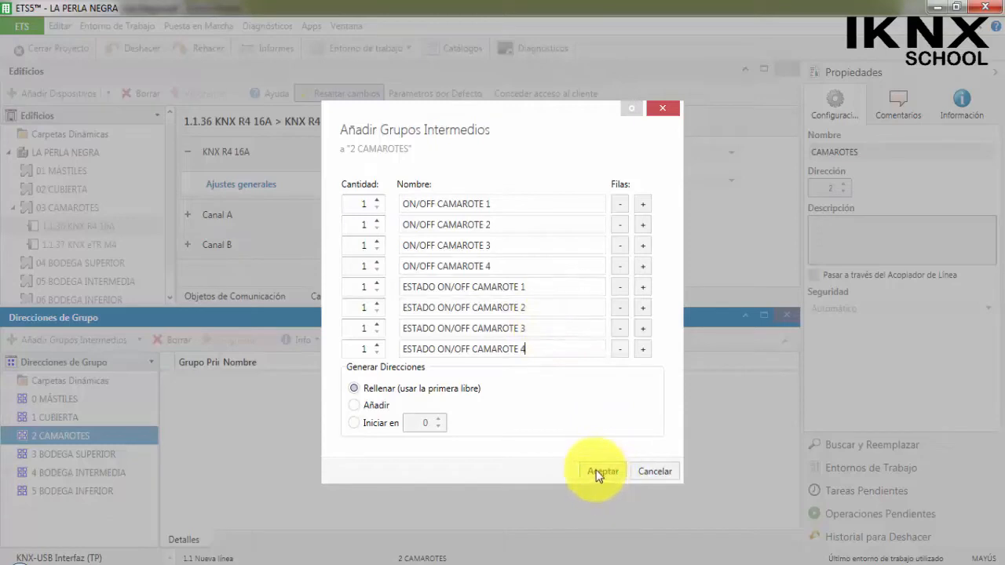
{"action": "left_click", "coordinate": [599, 471]}
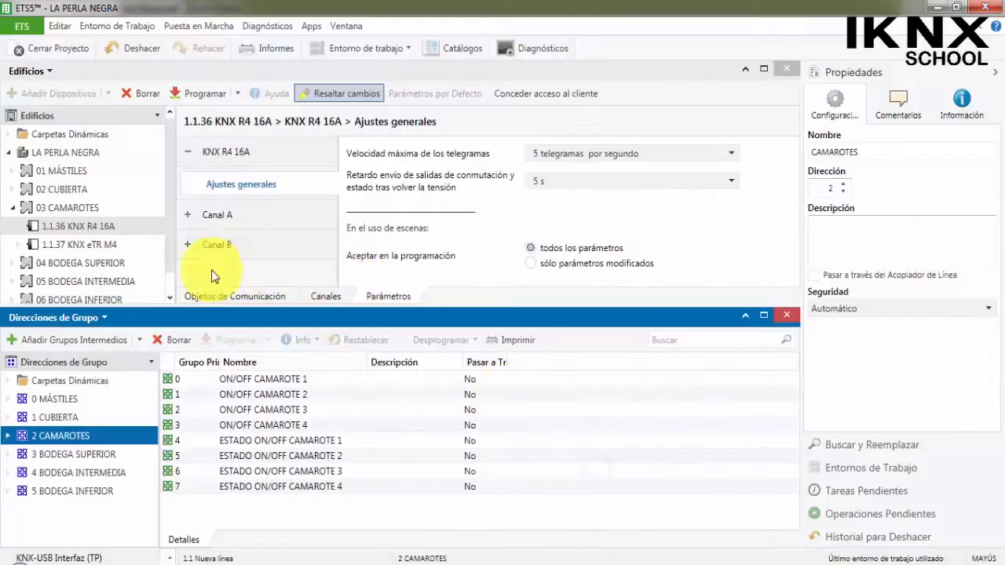
Expand 2 CAMAROTES and delete its eight middle groups, 2/0 to 2/7.
{"action": "left_click", "coordinate": [8, 436]}
{"action": "left_click", "coordinate": [84, 457]}
{"action": "scroll", "coordinate": [90, 453], "scroll_direction": "down", "scroll_amount": 1}
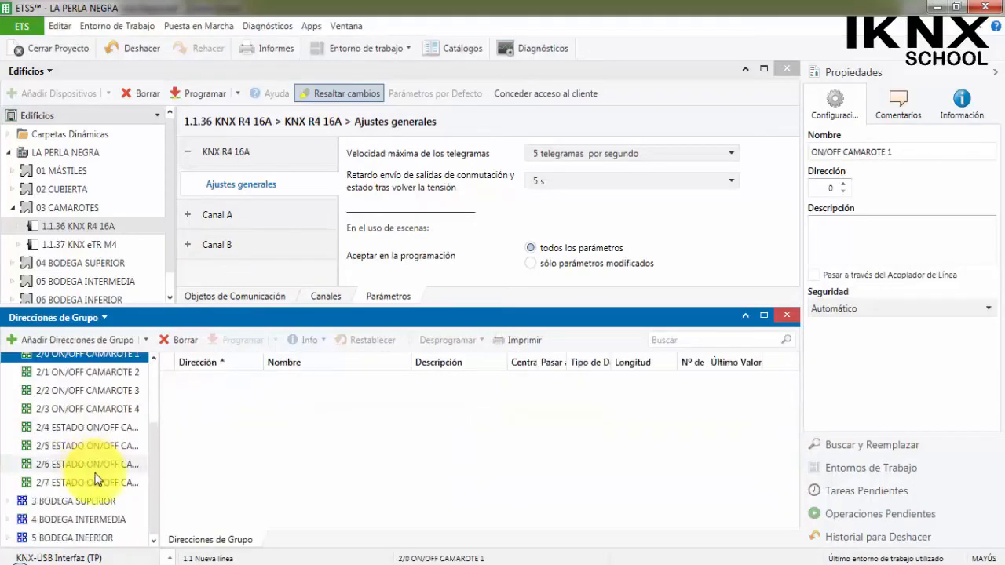
{"action": "left_click", "coordinate": [105, 481], "text": "shift"}
{"action": "right_click", "coordinate": [105, 481]}
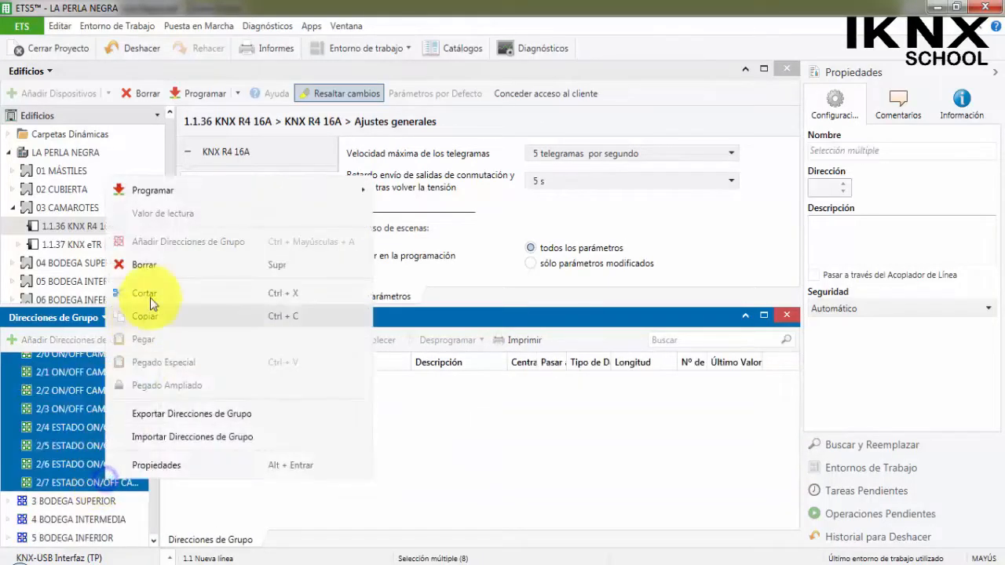
{"action": "left_click", "coordinate": [175, 262]}
{"action": "left_click", "coordinate": [550, 372]}
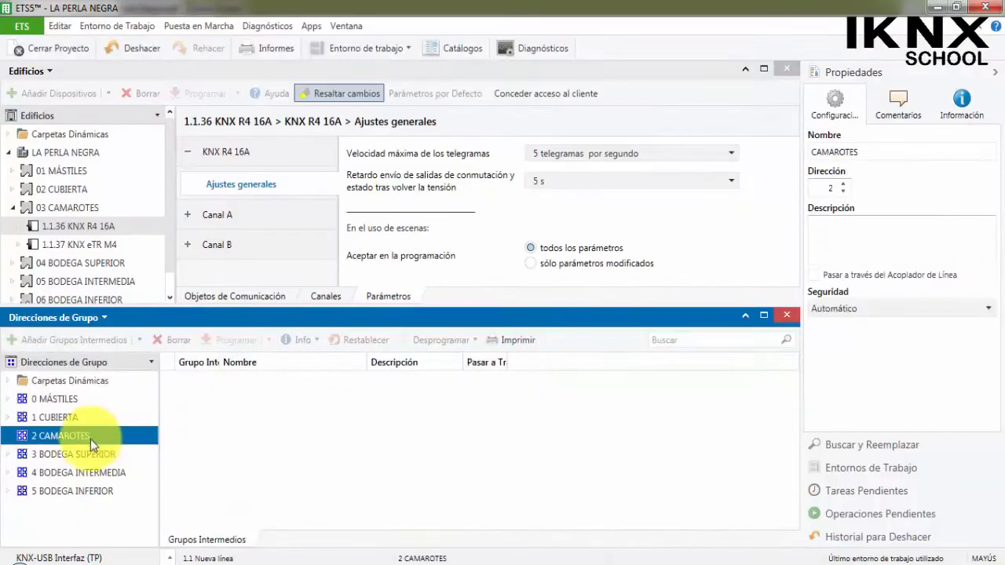
Add a middle group named ALUMBRADO to the main group 2 CAMAROTES.
{"action": "left_click", "coordinate": [72, 439]}
{"action": "right_click", "coordinate": [90, 436]}
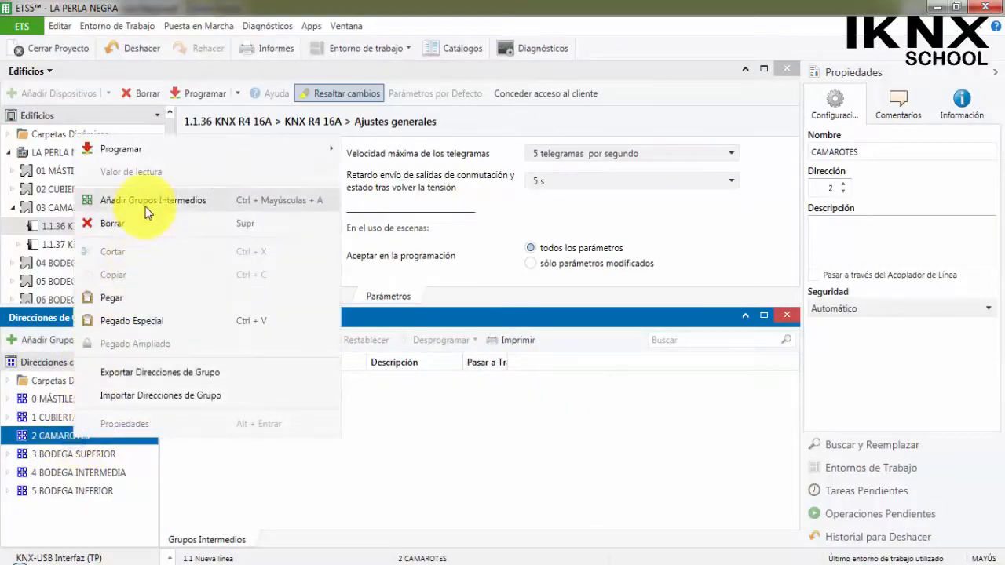
{"action": "left_click", "coordinate": [146, 203]}
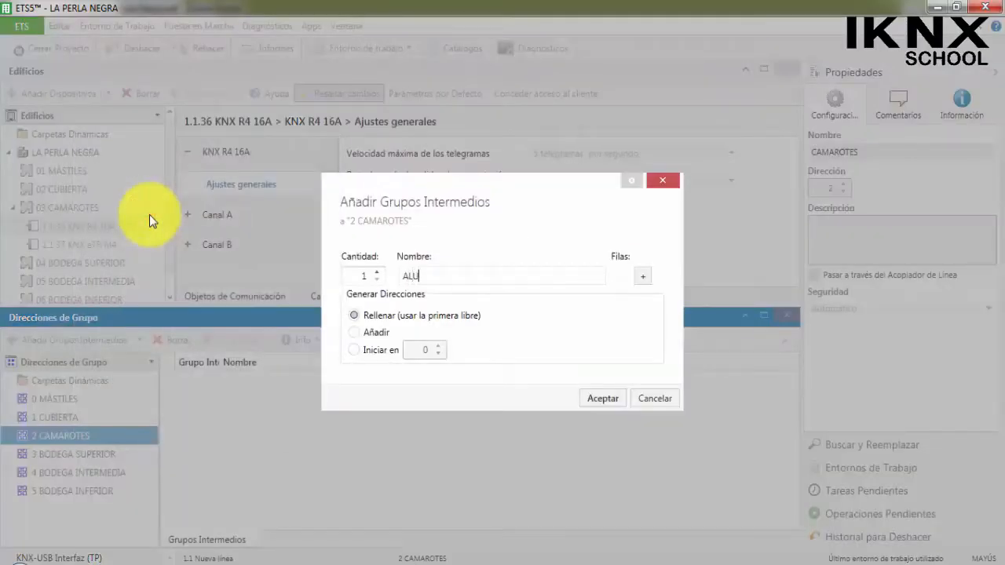
{"action": "type", "text": "ALUMBRADO"}
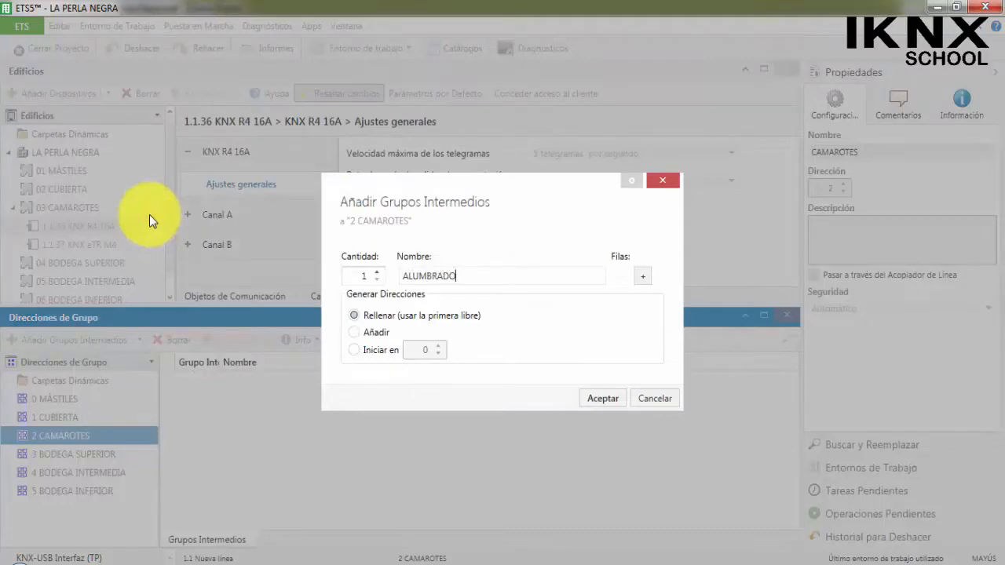
{"action": "left_click", "coordinate": [604, 398]}
Start adding group addresses to the middle group 2/0 ALUMBRADO and name the first one ON/OFF CAMAROTE 1.
{"action": "left_click", "coordinate": [8, 436]}
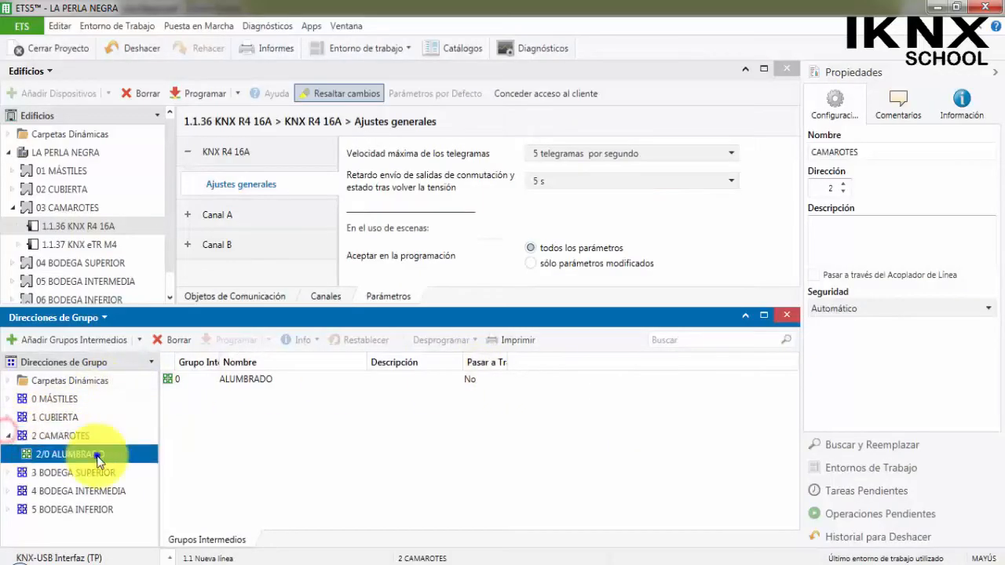
{"action": "right_click", "coordinate": [97, 455]}
{"action": "left_click", "coordinate": [198, 217]}
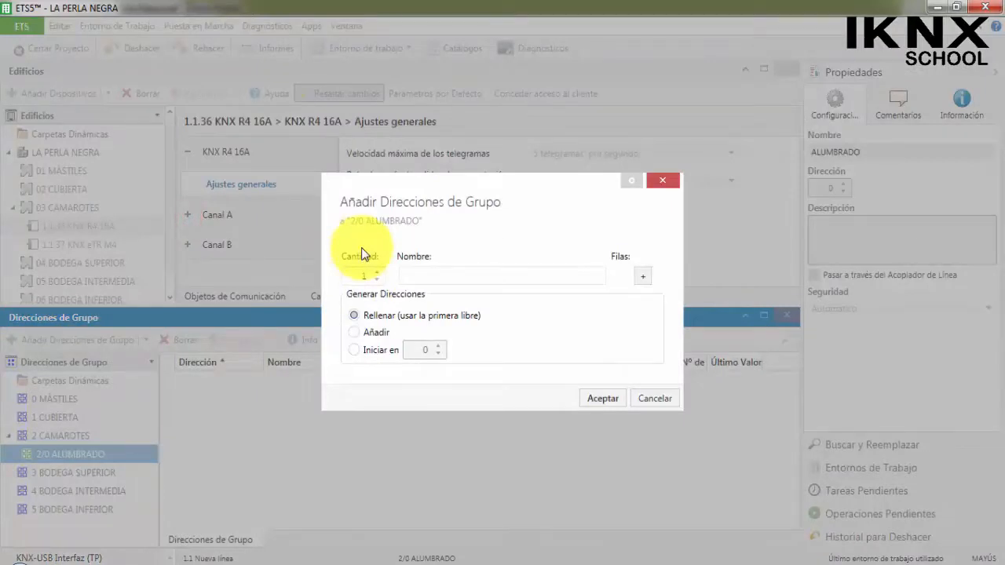
{"action": "type", "text": "ON/OFF CAMAROTE 1"}
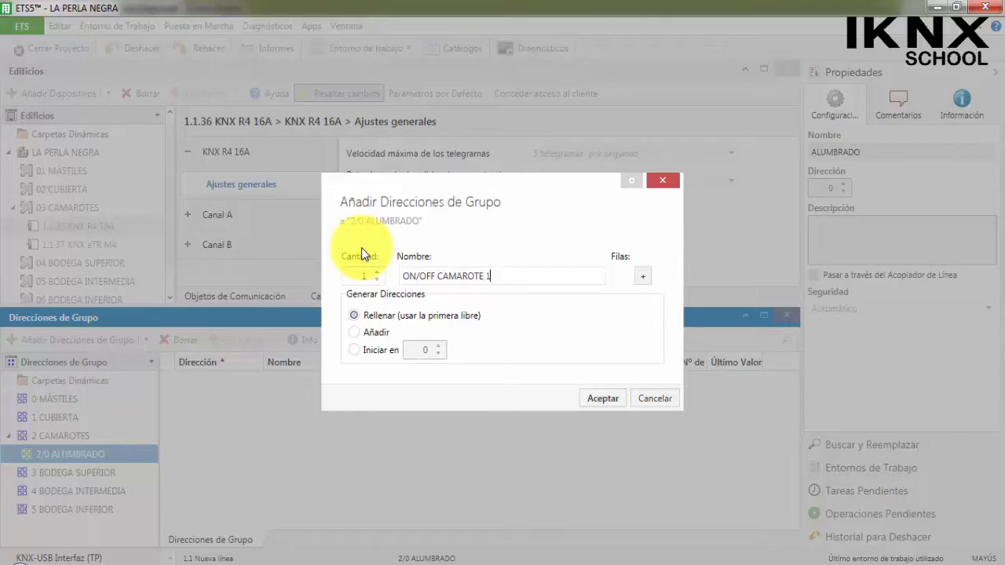
Add three more group address rows named ON/OFF CAMAROTE 2, ON/OFF CAMAROTE 3 and ON/OFF CAMAROTE 4.
{"action": "left_click", "coordinate": [640, 276]}
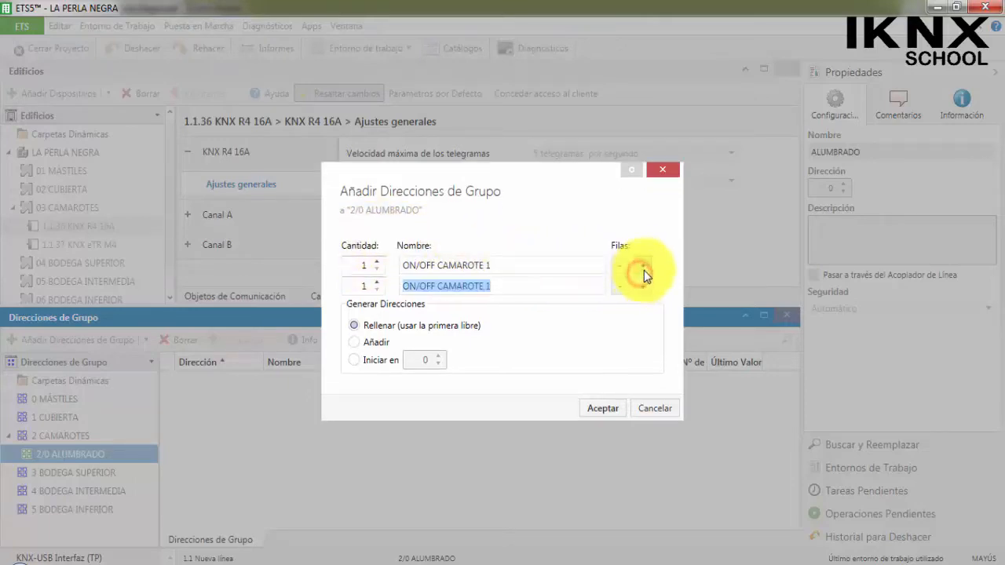
{"action": "key", "text": "End"}
{"action": "key", "text": "BackSpace"}
{"action": "type", "text": "2"}
{"action": "left_click", "coordinate": [644, 286]}
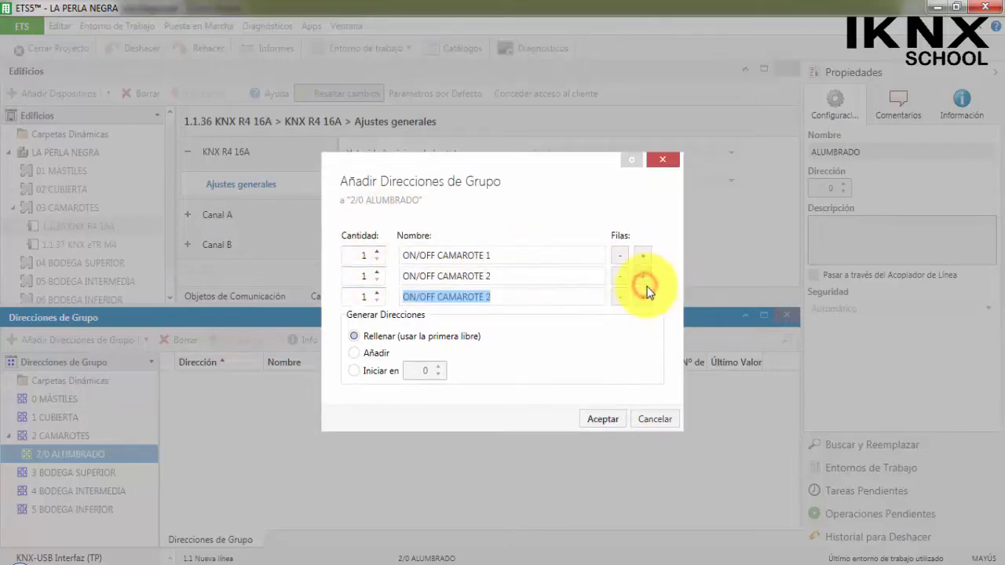
{"action": "key", "text": "End"}
{"action": "key", "text": "BackSpace"}
{"action": "type", "text": "3"}
{"action": "left_click", "coordinate": [643, 295]}
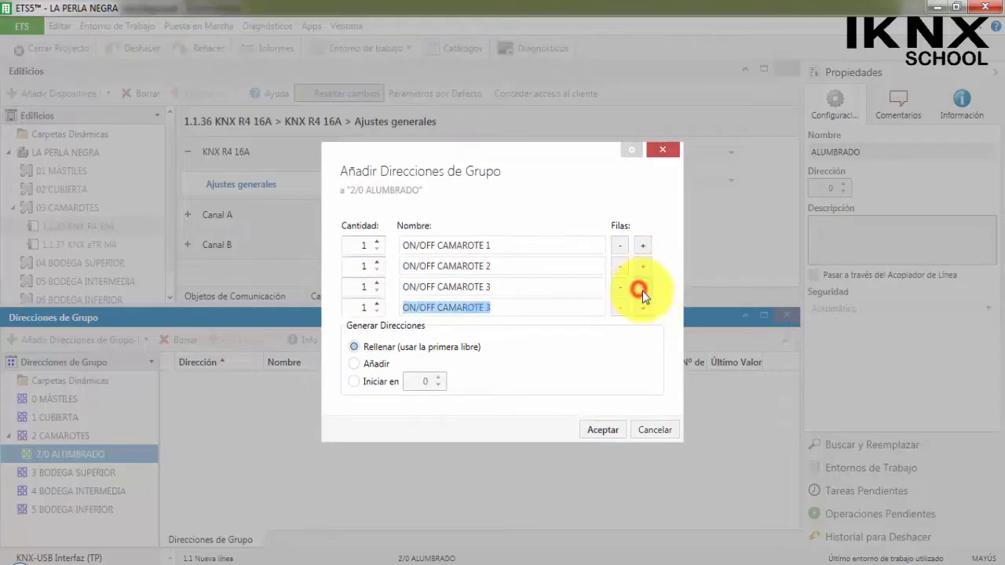
{"action": "key", "text": "End"}
{"action": "key", "text": "BackSpace"}
{"action": "type", "text": "4"}
Add a fifth group address row named ESTADO ON/OFF CAMAROTE 1.
{"action": "left_click", "coordinate": [648, 309]}
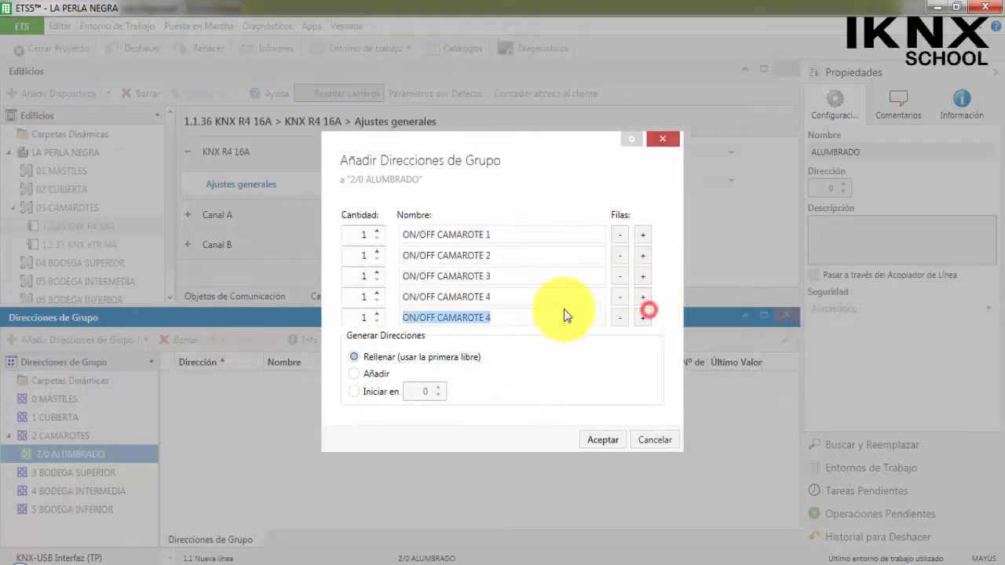
{"action": "left_click", "coordinate": [402, 316]}
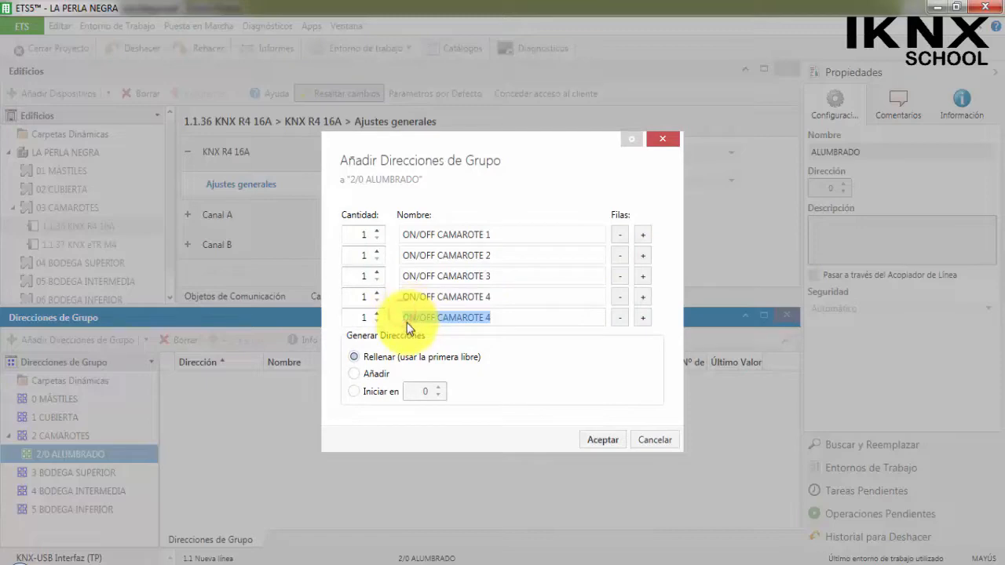
{"action": "left_click", "coordinate": [407, 321]}
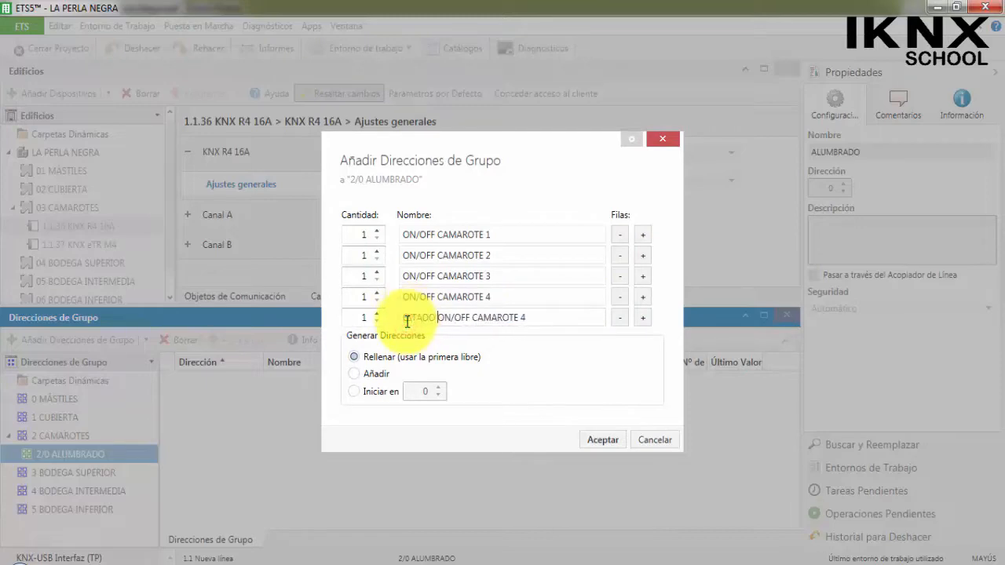
{"action": "left_click_drag", "start_coordinate": [576, 317], "coordinate": [381, 321]}
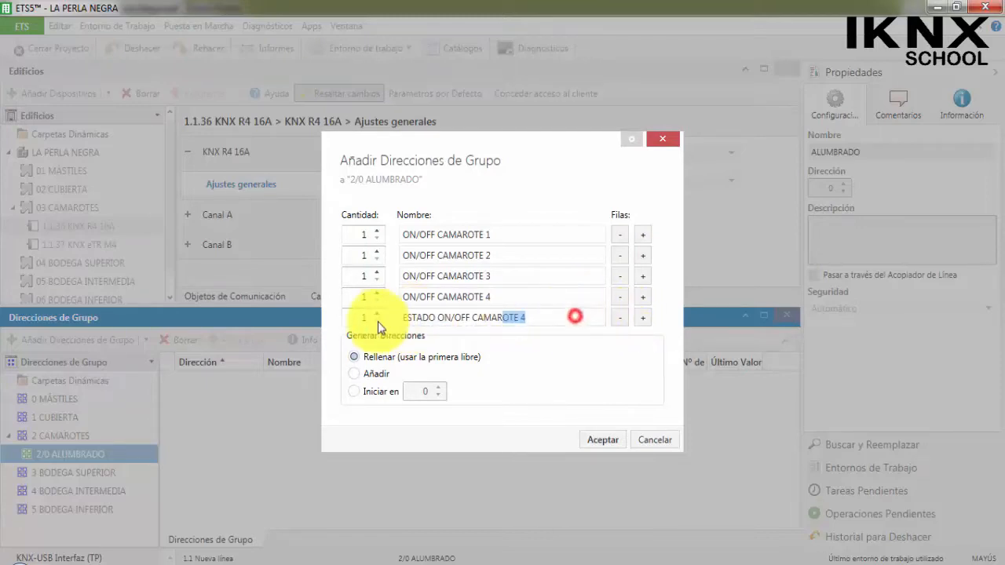
{"action": "left_click", "coordinate": [585, 320]}
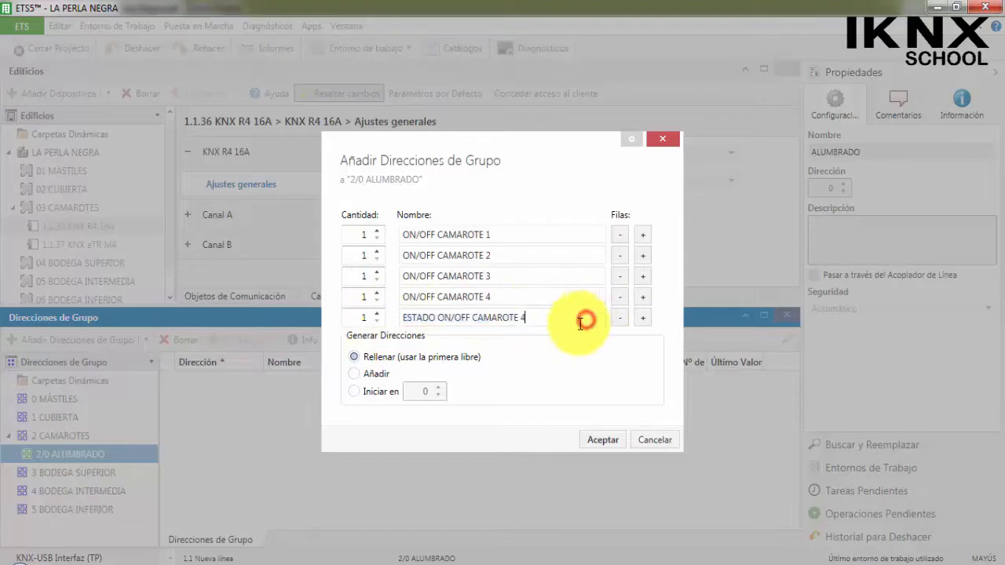
Add rows for ESTADO ON/OFF CAMAROTE 2, 3 and 4 and create all eight group addresses.
{"action": "left_click", "coordinate": [643, 317]}
{"action": "left_click", "coordinate": [582, 322]}
{"action": "key", "text": "BackSpace"}
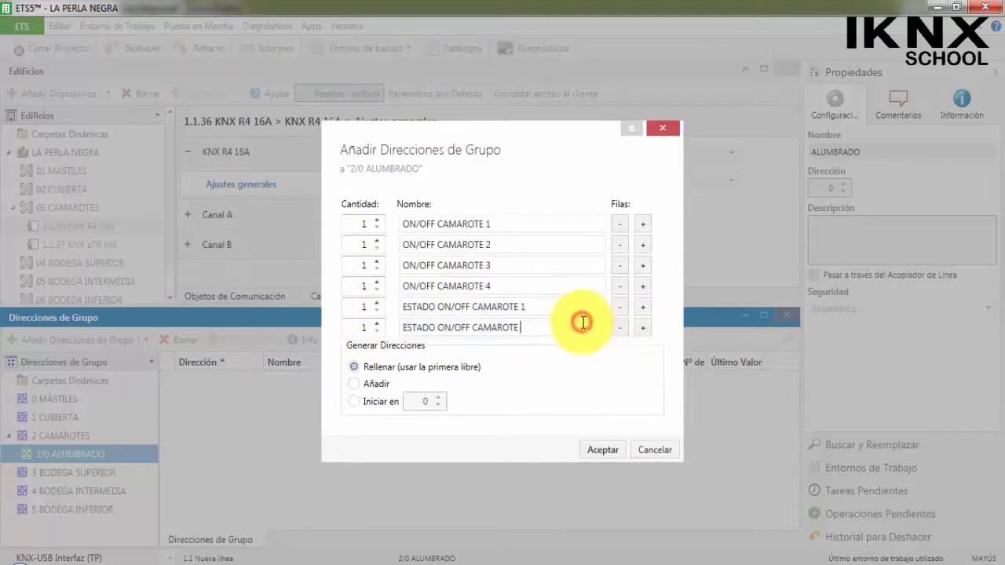
{"action": "type", "text": "2"}
{"action": "left_click", "coordinate": [643, 327]}
{"action": "left_click", "coordinate": [558, 341]}
{"action": "key", "text": "BackSpace"}
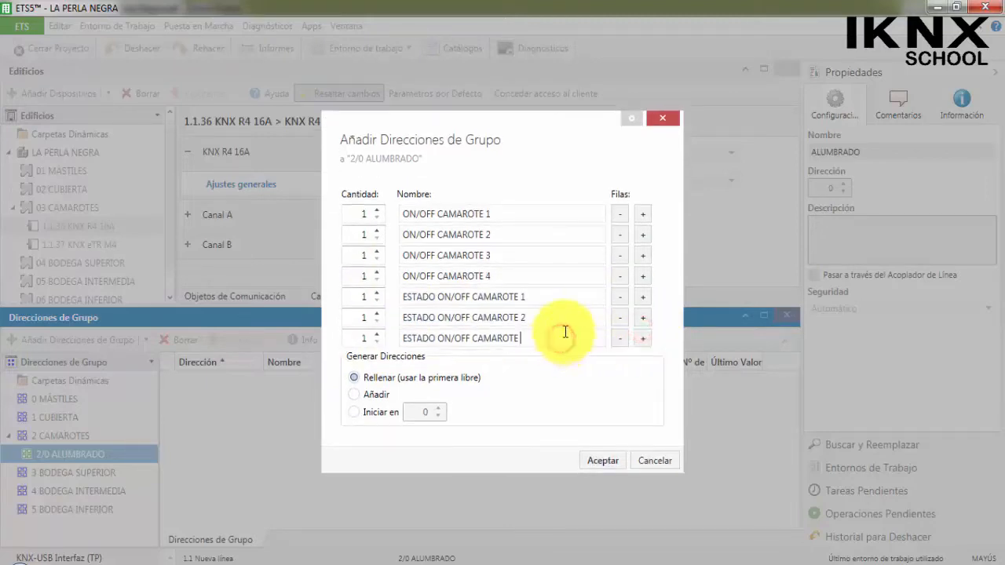
{"action": "type", "text": "3"}
{"action": "left_click", "coordinate": [643, 340]}
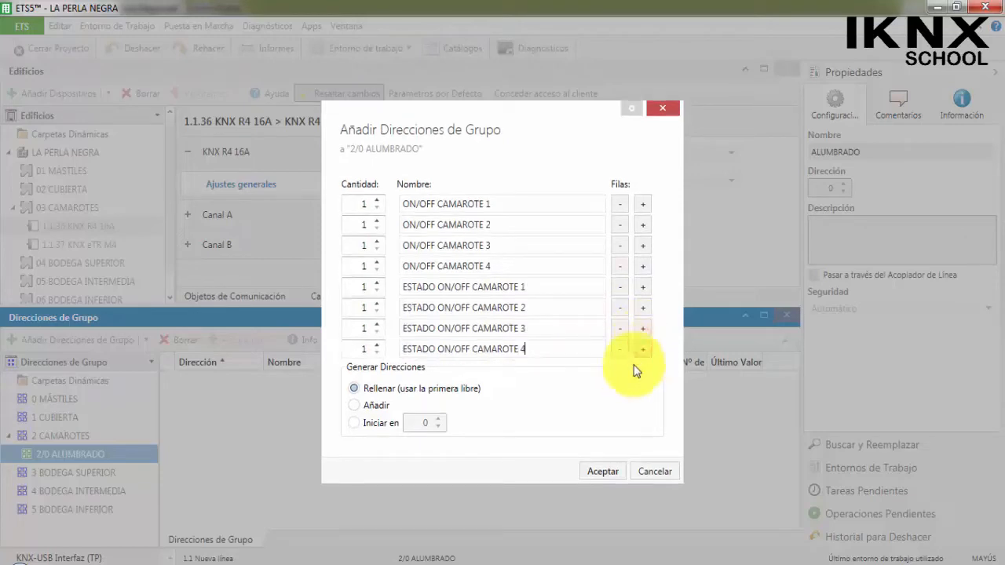
{"action": "left_click", "coordinate": [621, 472]}
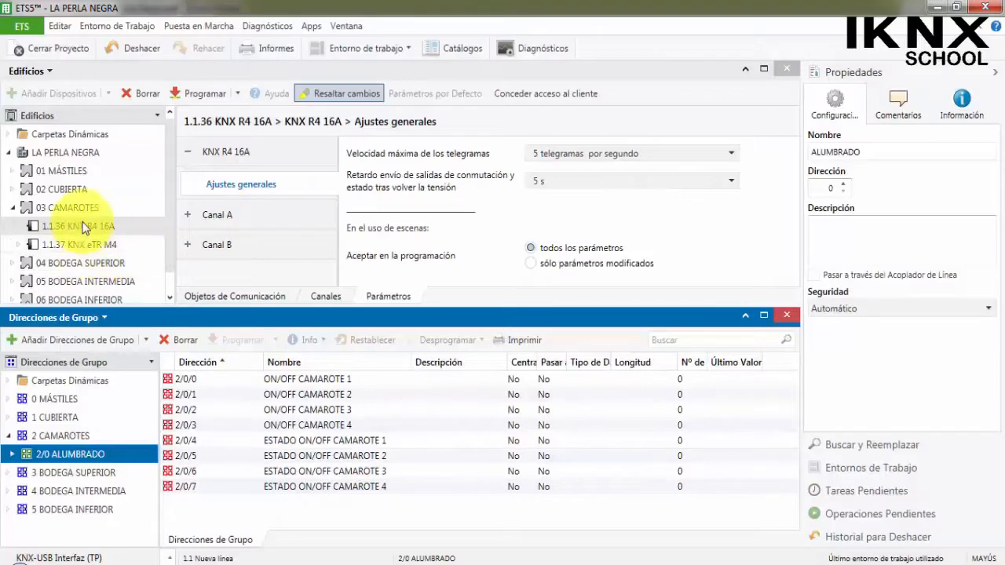
Set both Canal A and Canal B of the 1.1.36 KNX R4 16A actuator to Doble función de conmutación.
{"action": "left_click", "coordinate": [82, 225]}
{"action": "left_click", "coordinate": [231, 220]}
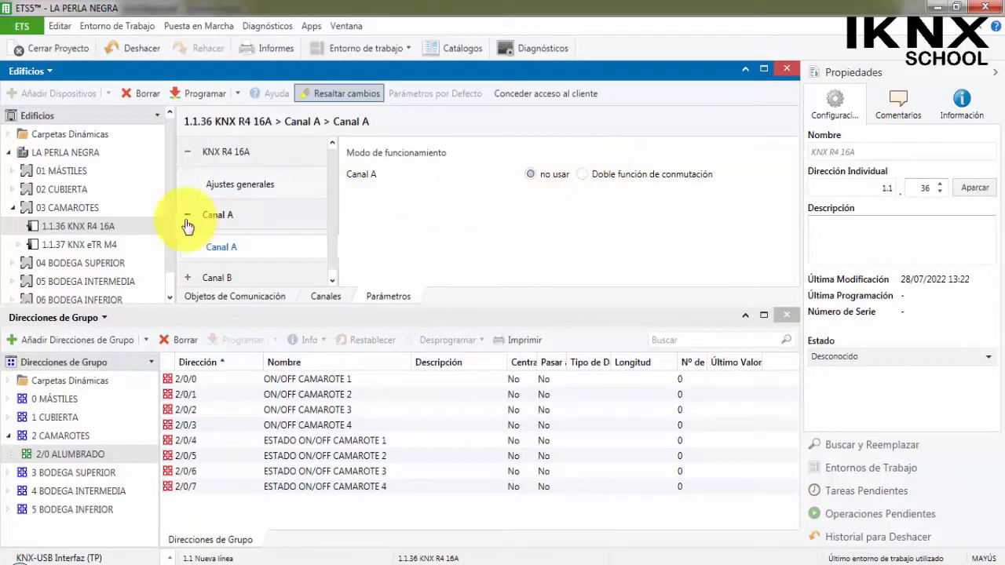
{"action": "left_click", "coordinate": [187, 216]}
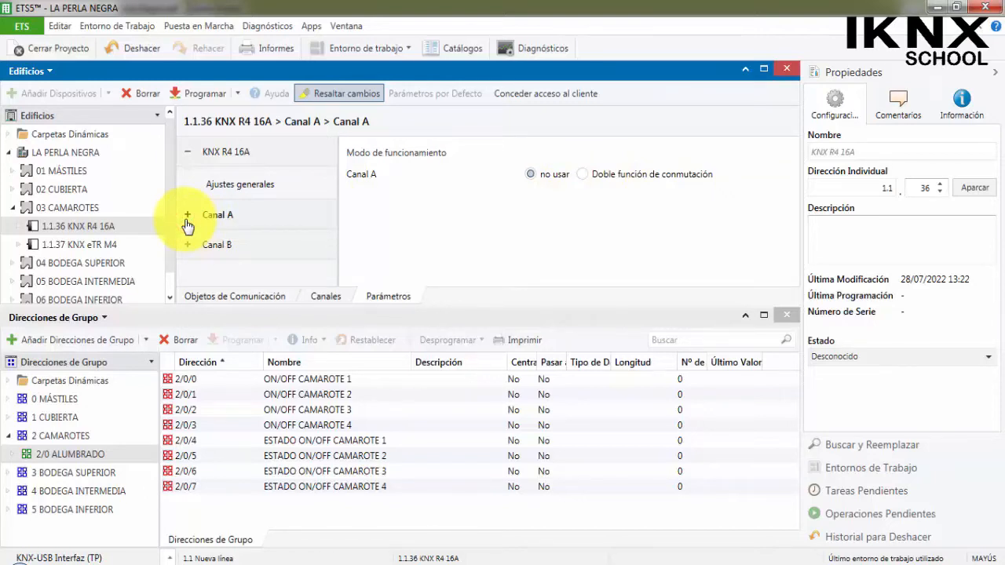
{"action": "left_click", "coordinate": [583, 175]}
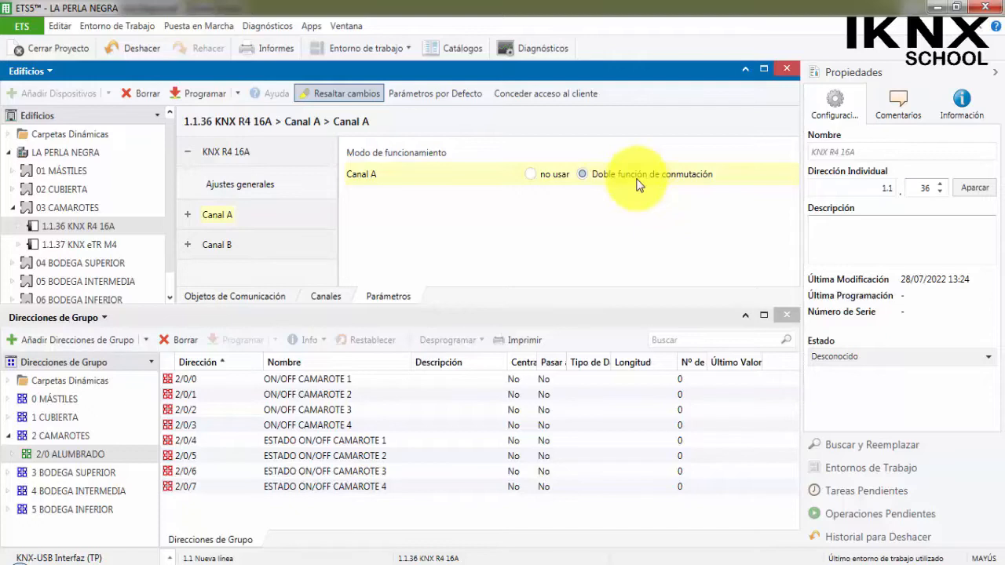
{"action": "left_click", "coordinate": [229, 236]}
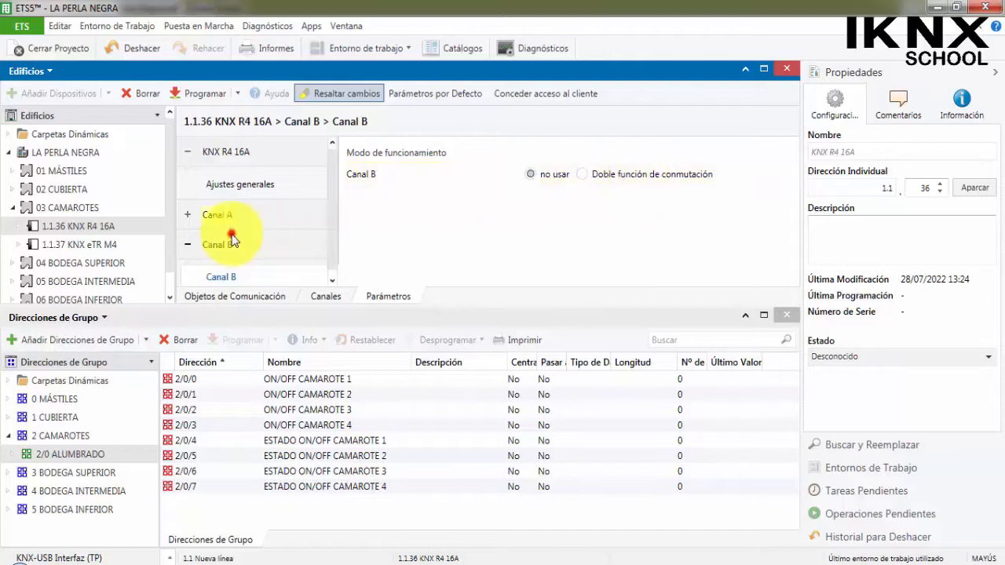
{"action": "left_click", "coordinate": [615, 175]}
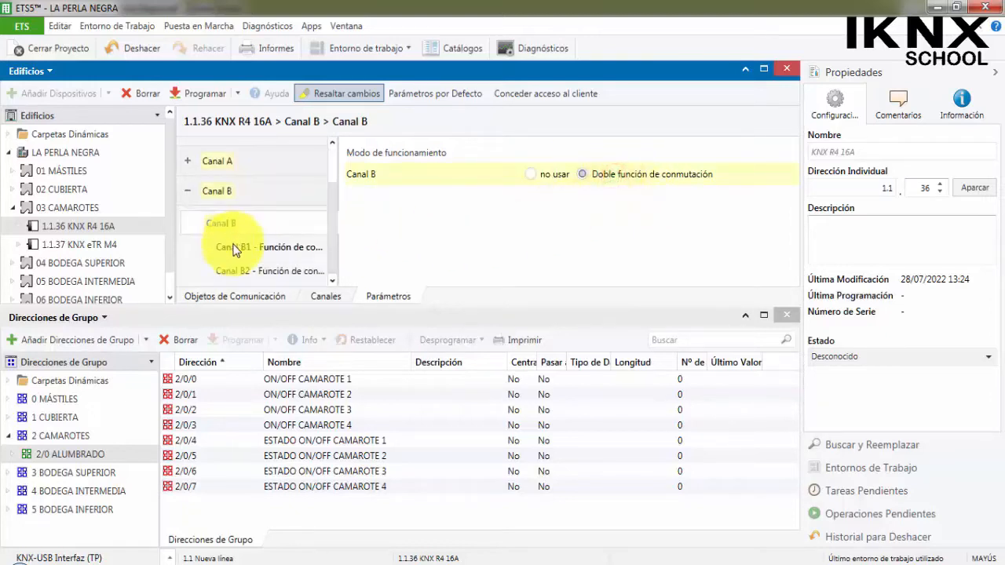
{"action": "left_click", "coordinate": [264, 244]}
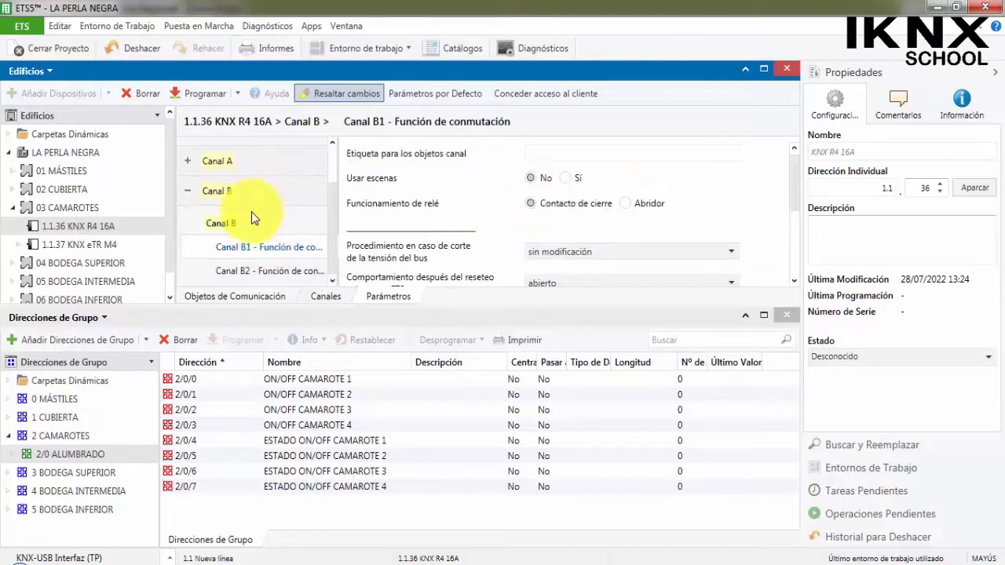
{"action": "left_click", "coordinate": [187, 191]}
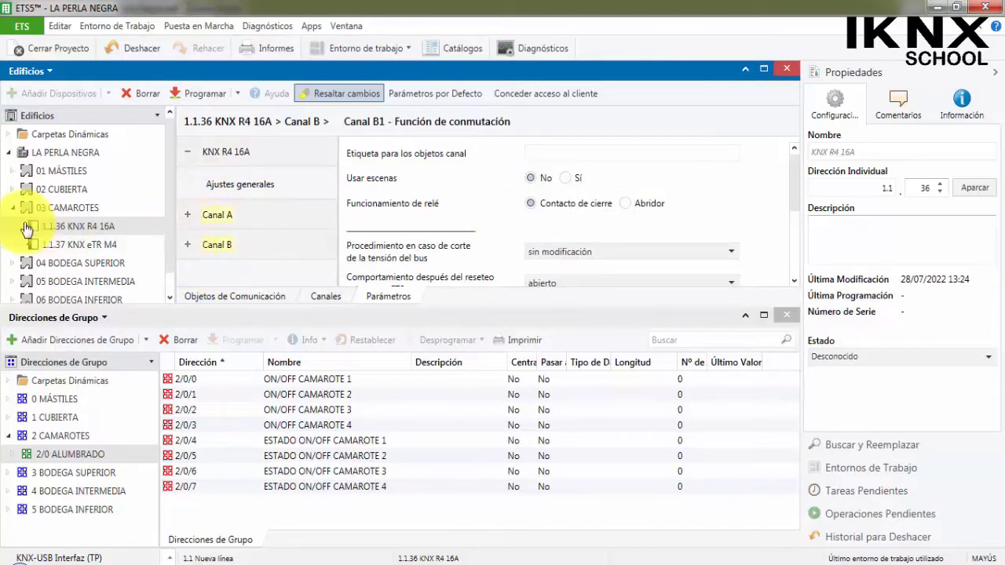
Widen the building and group address trees and expand 2/0 ALUMBRADO and Canal A of the 1.1.36 KNX R4 16A actuator.
{"action": "left_click_drag", "start_coordinate": [174, 184], "coordinate": [277, 196]}
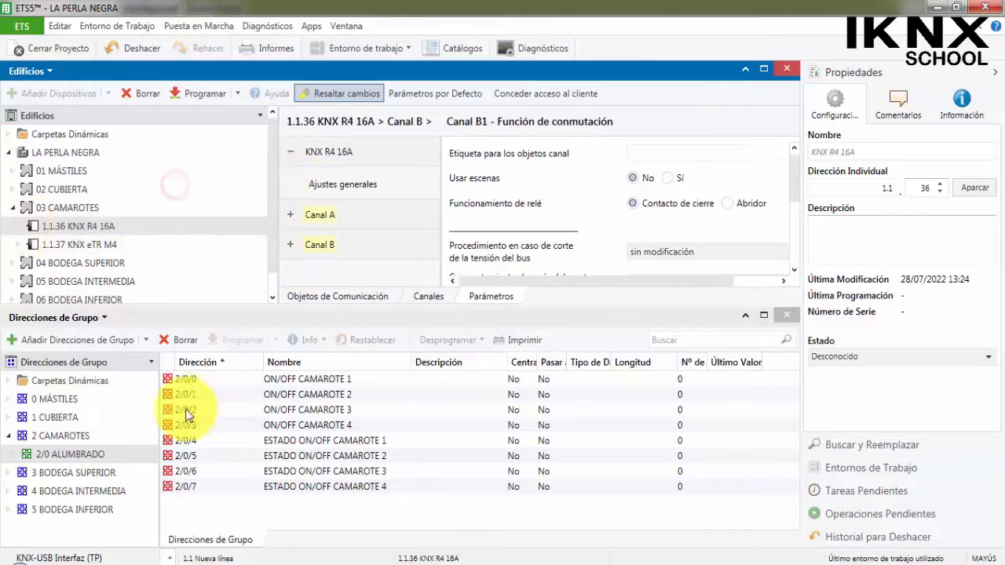
{"action": "left_click_drag", "start_coordinate": [160, 407], "coordinate": [277, 414]}
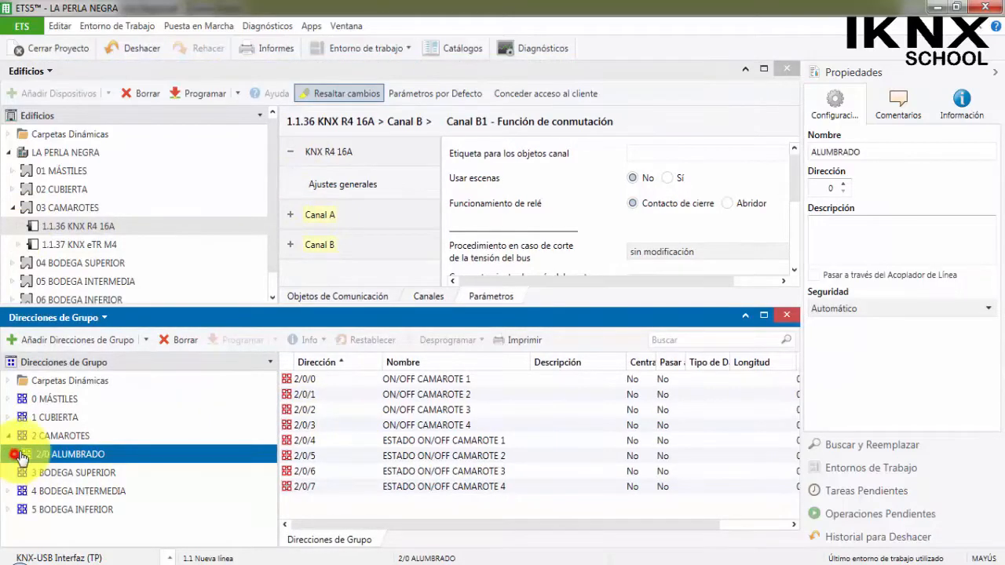
{"action": "left_click", "coordinate": [13, 454]}
{"action": "scroll", "coordinate": [79, 424], "scroll_direction": "up", "scroll_amount": 1}
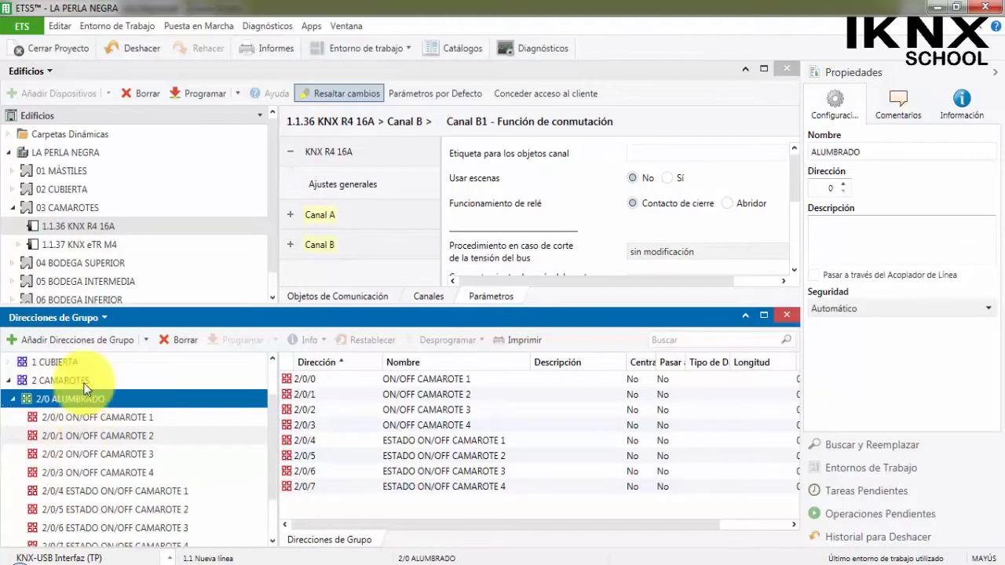
{"action": "left_click", "coordinate": [19, 226]}
{"action": "left_click", "coordinate": [28, 265]}
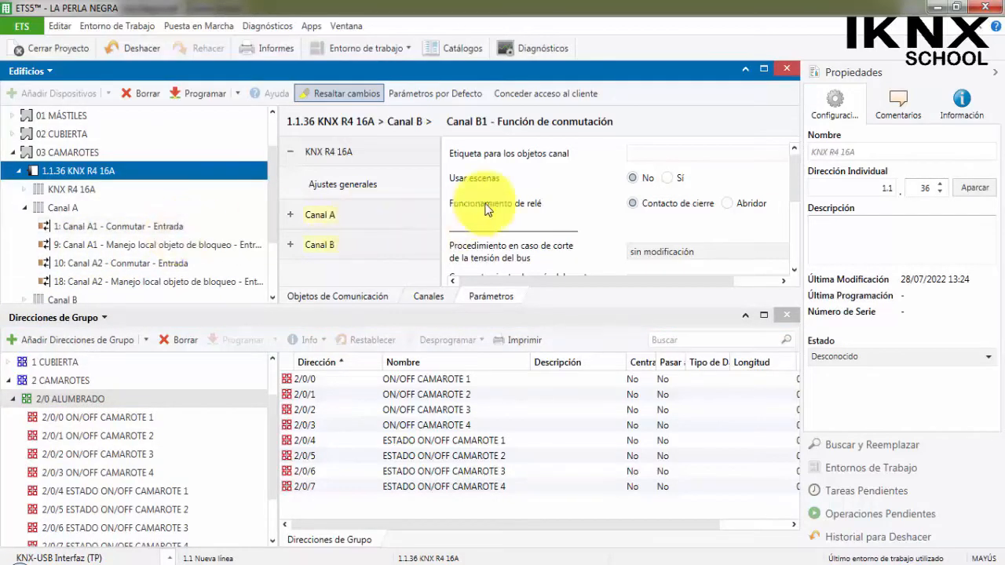
Set the status object of Canal A1 to "como objeto de retorno actual".
{"action": "left_click", "coordinate": [334, 220]}
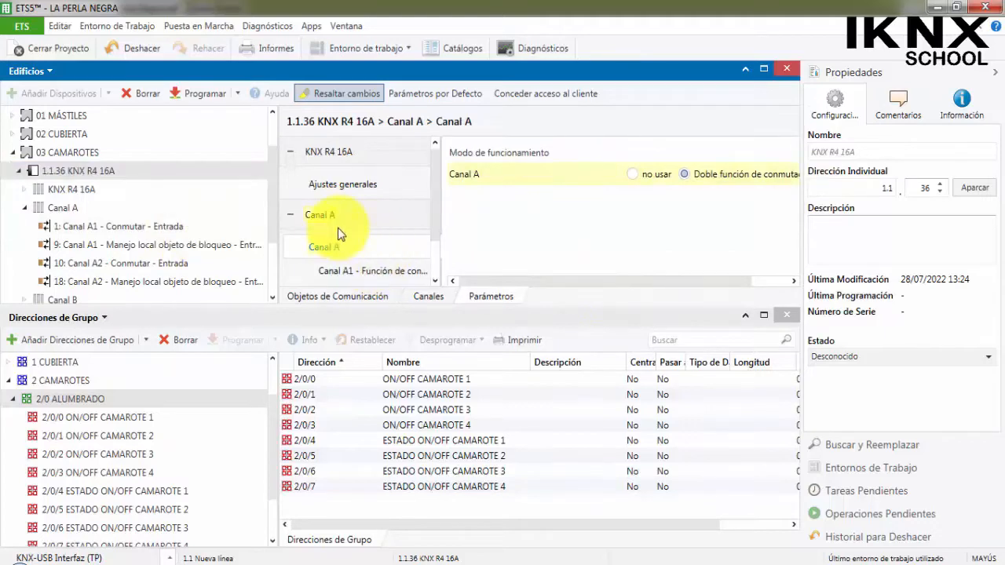
{"action": "left_click", "coordinate": [374, 269]}
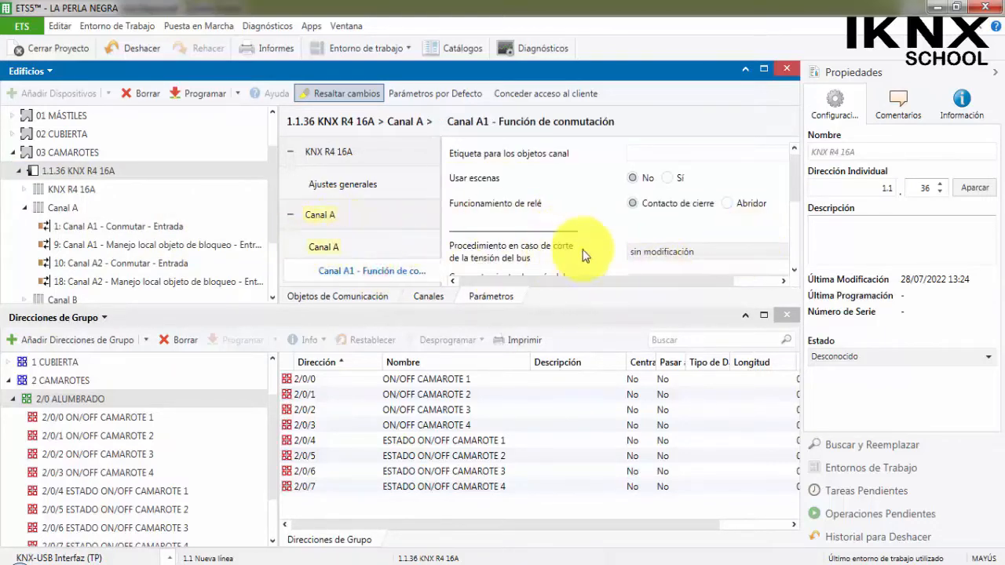
{"action": "scroll", "coordinate": [528, 251], "scroll_direction": "down", "scroll_amount": 2}
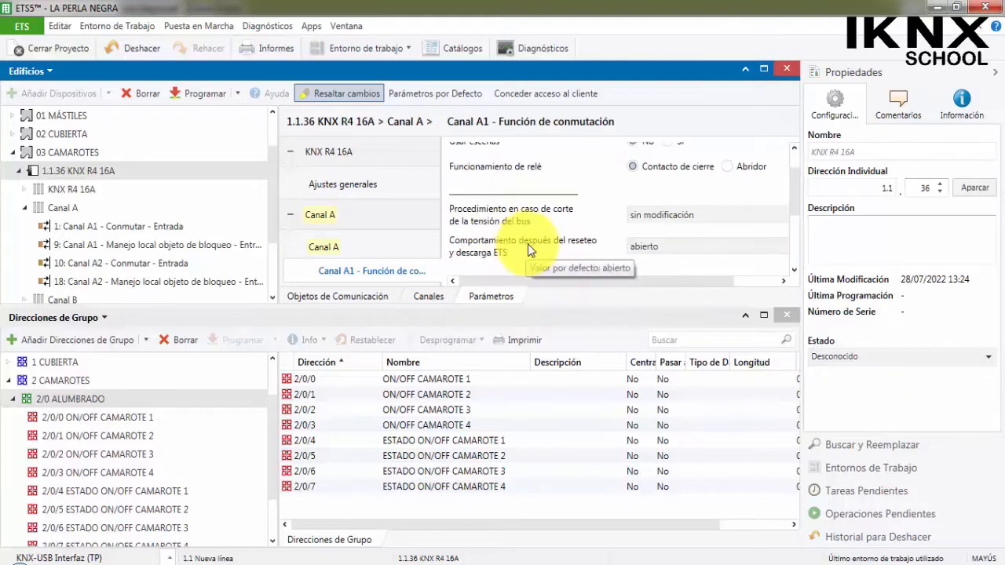
{"action": "scroll", "coordinate": [528, 251], "scroll_direction": "down", "scroll_amount": 1}
{"action": "left_click", "coordinate": [652, 221]}
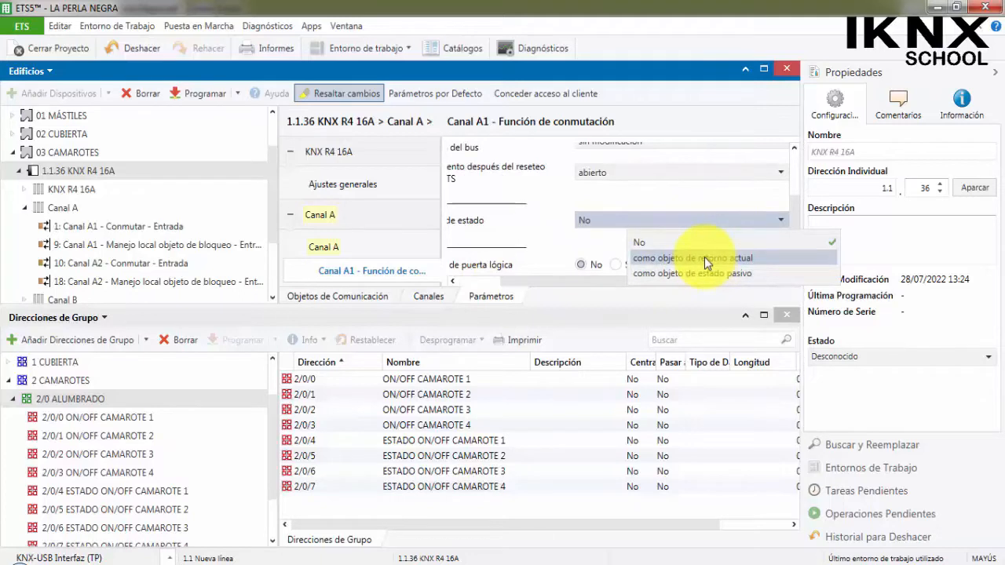
{"action": "left_click", "coordinate": [704, 257]}
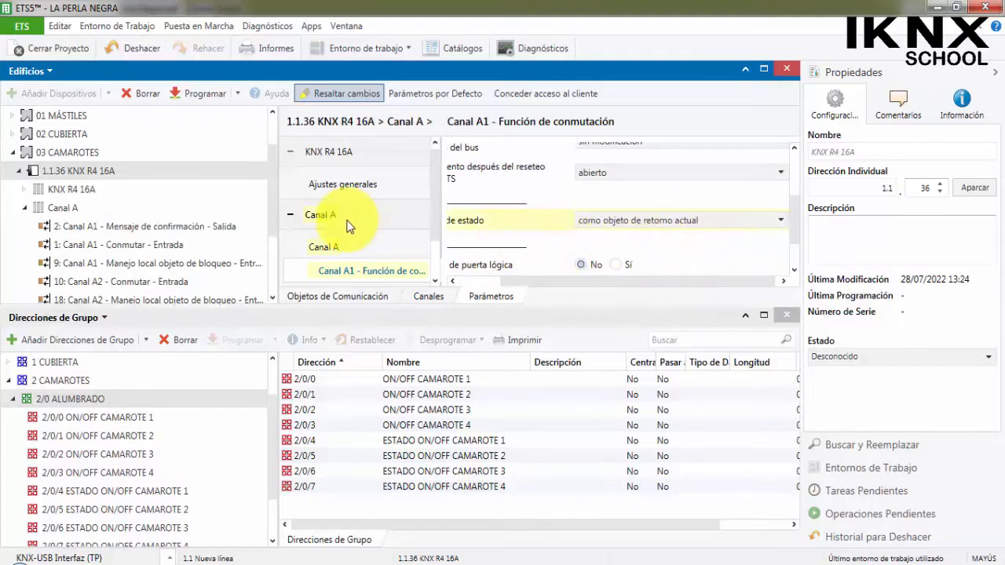
Set the status object of Canal A2 to "como objeto de retorno actual".
{"action": "scroll", "coordinate": [354, 244], "scroll_direction": "down", "scroll_amount": 2}
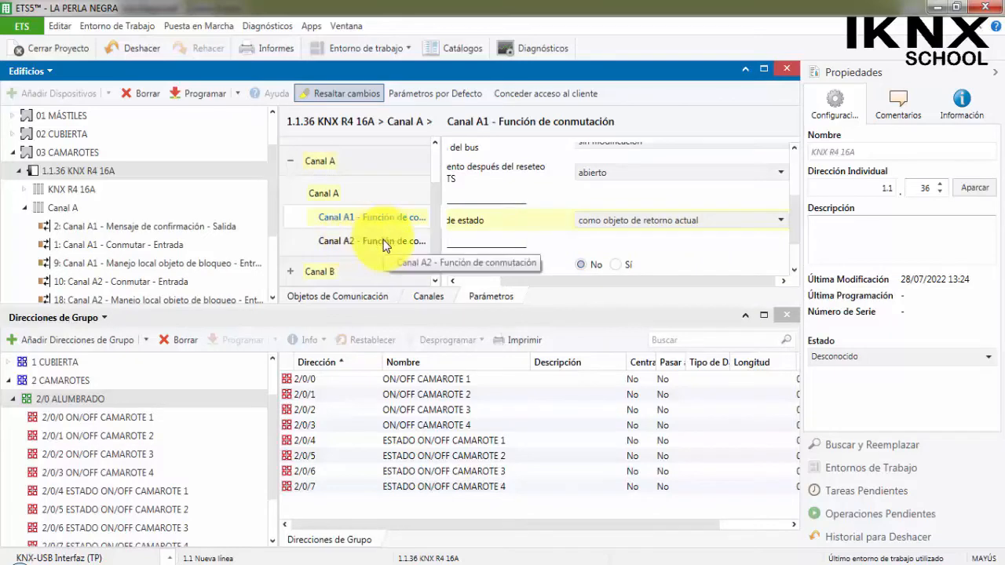
{"action": "left_click", "coordinate": [385, 245]}
{"action": "scroll", "coordinate": [622, 228], "scroll_direction": "down", "scroll_amount": 2}
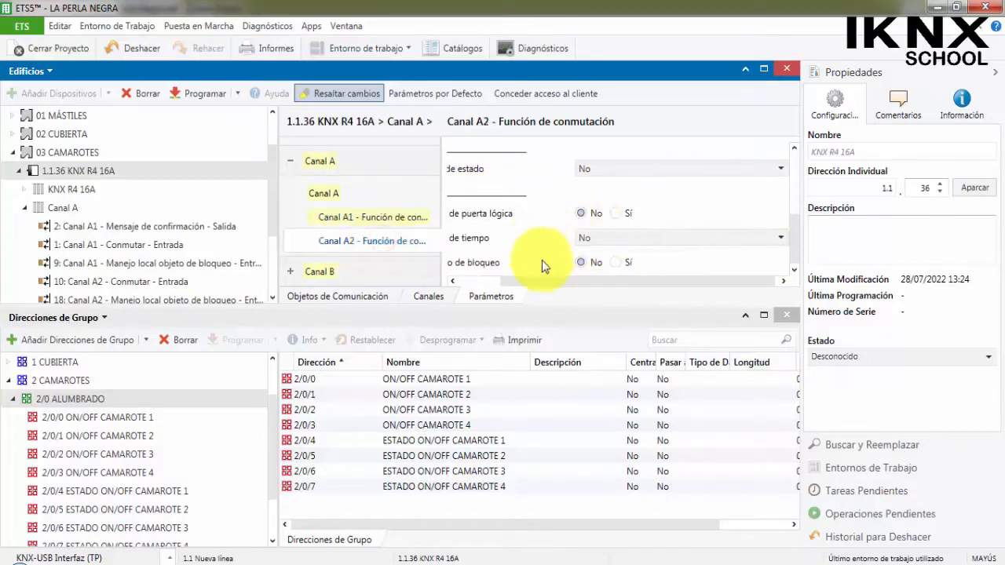
{"action": "left_click_drag", "start_coordinate": [544, 281], "coordinate": [539, 278]}
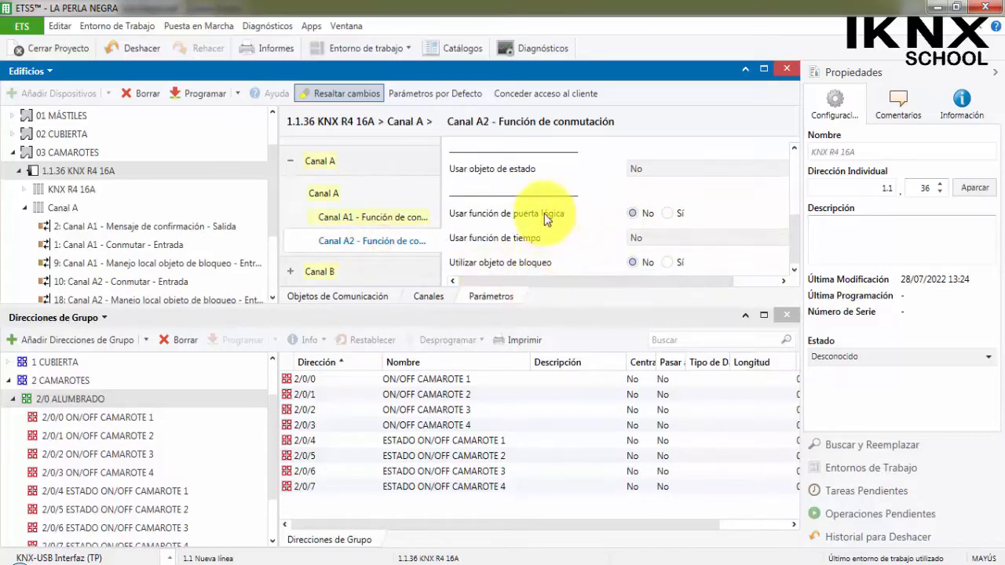
{"action": "left_click", "coordinate": [640, 169]}
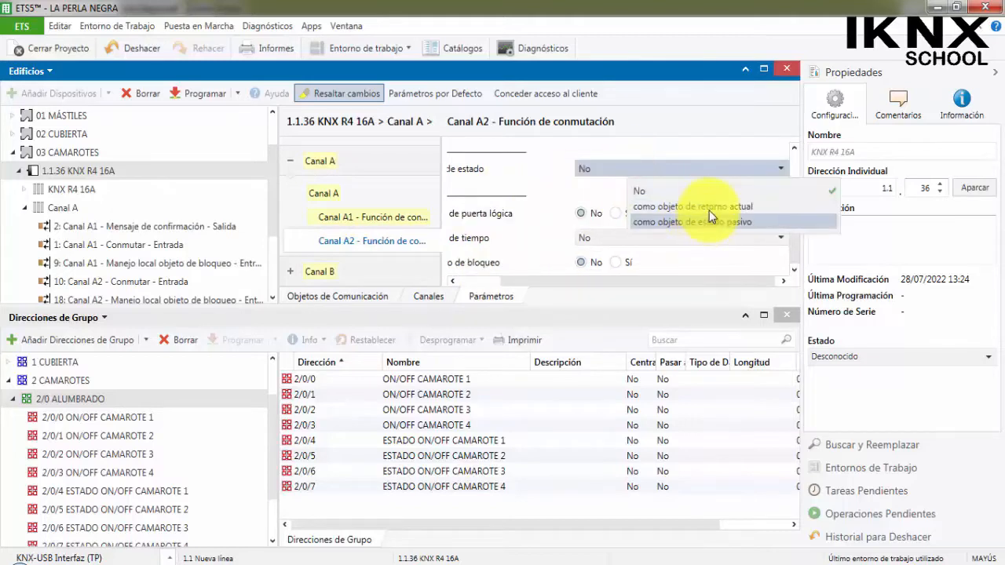
{"action": "left_click", "coordinate": [709, 209]}
Set the status object of Canal B1 to "como objeto de retorno actual", narrowing the building tree for room.
{"action": "left_click", "coordinate": [314, 273]}
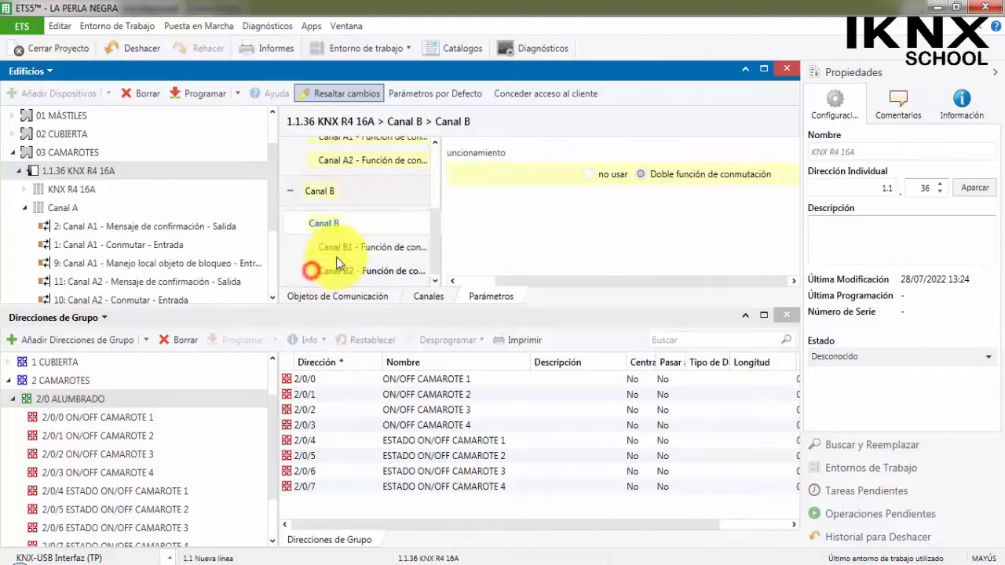
{"action": "left_click", "coordinate": [373, 250]}
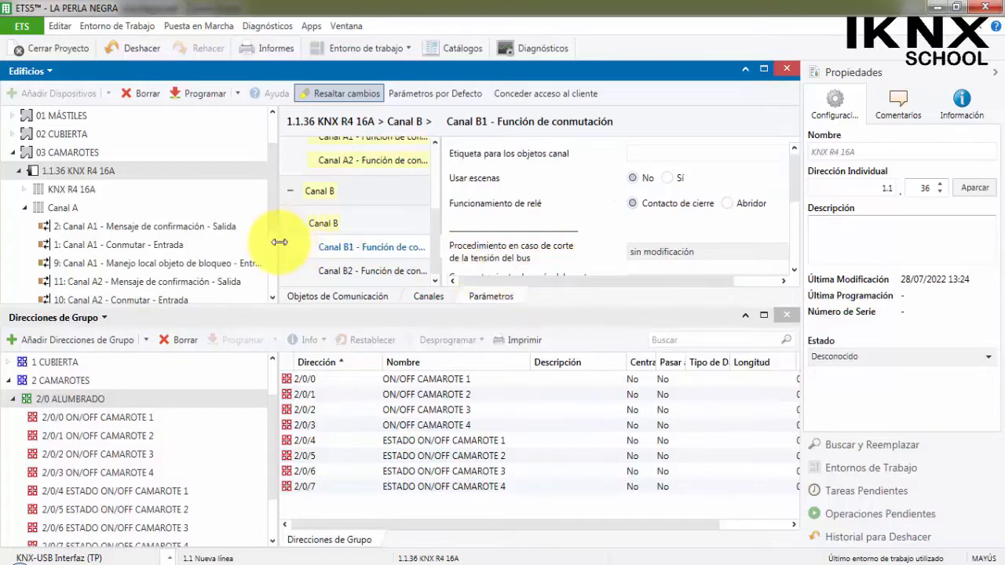
{"action": "left_click_drag", "start_coordinate": [270, 242], "coordinate": [196, 242]}
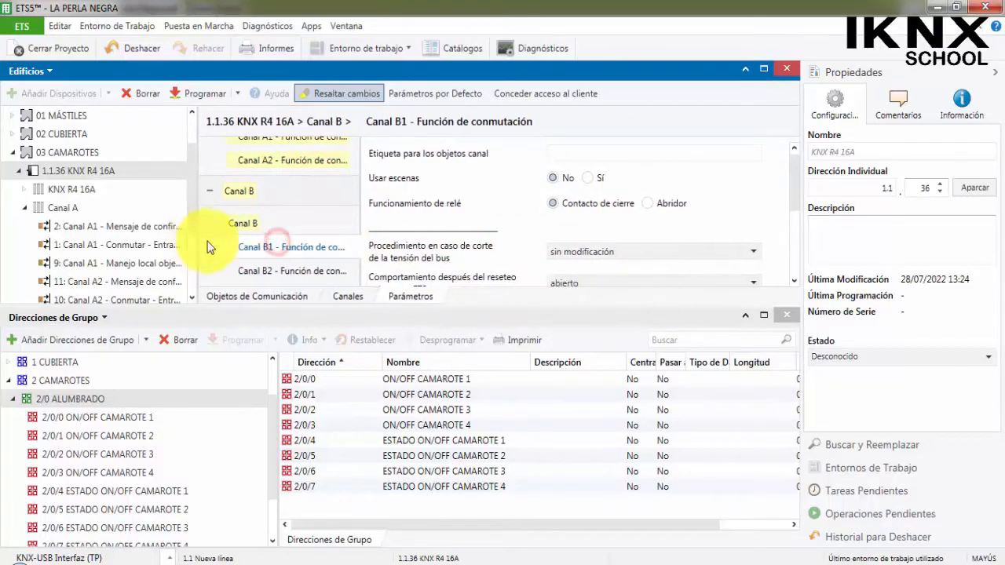
{"action": "scroll", "coordinate": [489, 217], "scroll_direction": "down", "scroll_amount": 5}
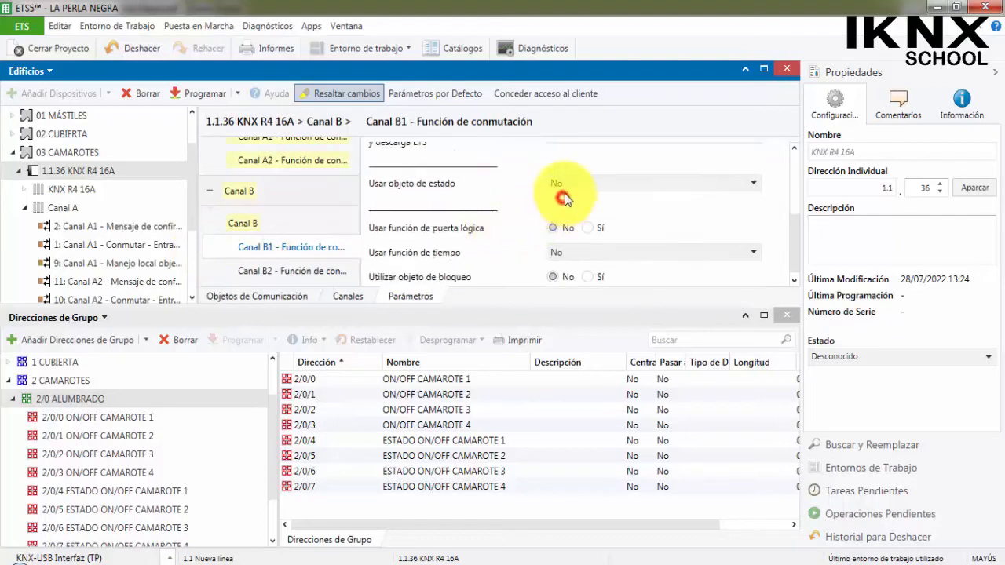
{"action": "left_click", "coordinate": [564, 198]}
{"action": "left_click", "coordinate": [587, 219]}
Set the status object of Canal B2 to "como objeto de retorno actual".
{"action": "left_click", "coordinate": [330, 270]}
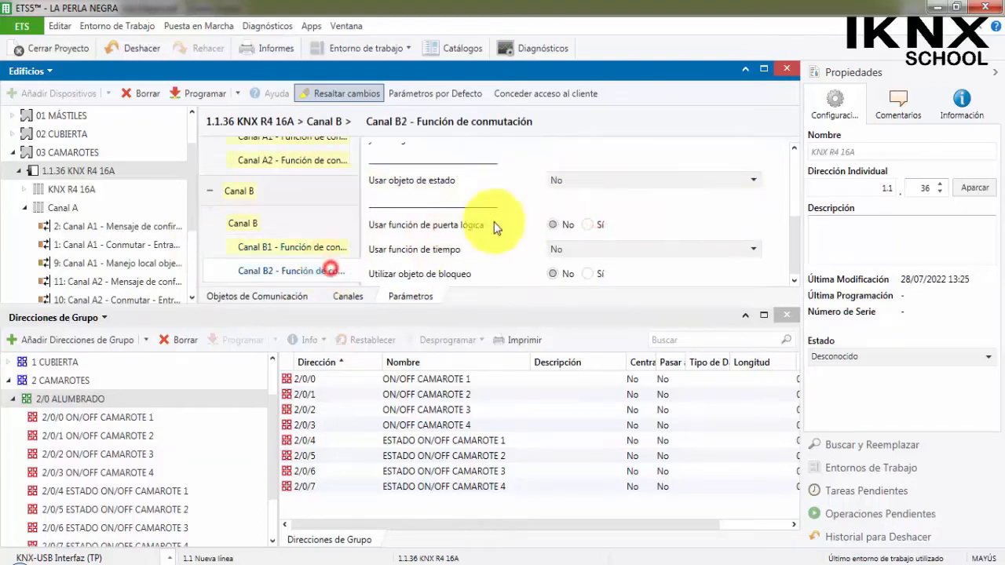
{"action": "left_click", "coordinate": [572, 174]}
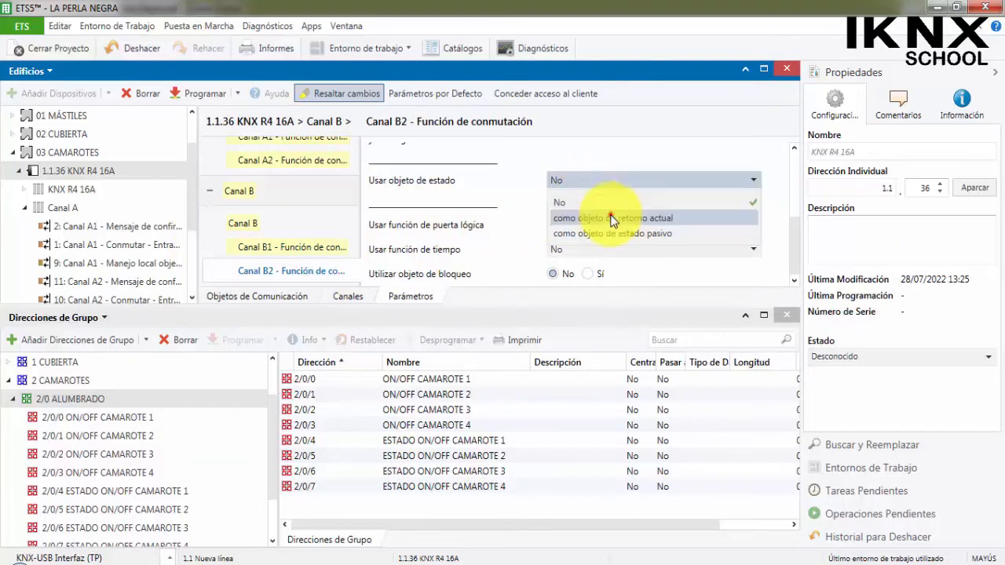
{"action": "left_click", "coordinate": [613, 219]}
Widen the building tree to show full object names and expand Canal B of the 1.1.36 KNX R4 16A actuator.
{"action": "left_click", "coordinate": [153, 244]}
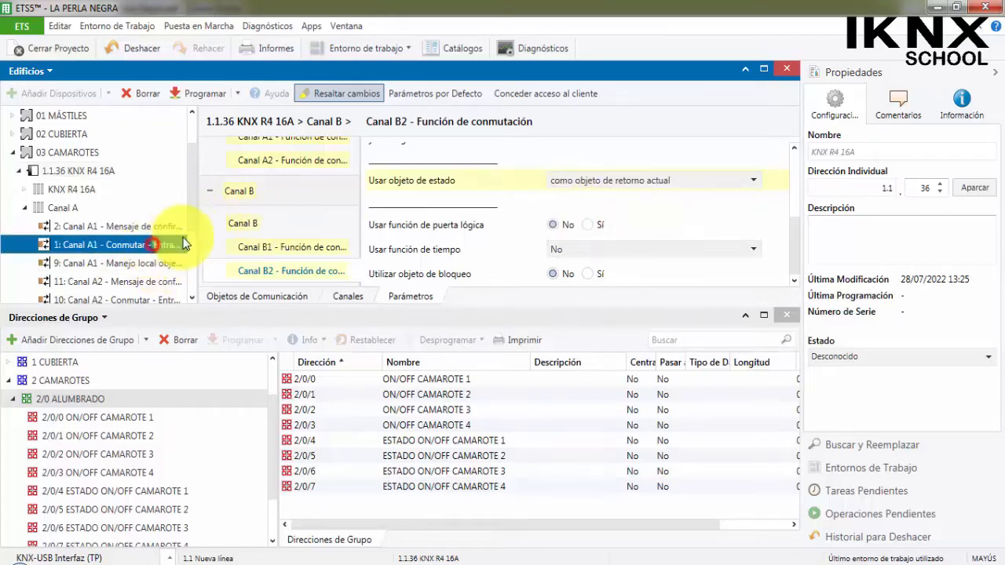
{"action": "left_click_drag", "start_coordinate": [196, 228], "coordinate": [325, 208]}
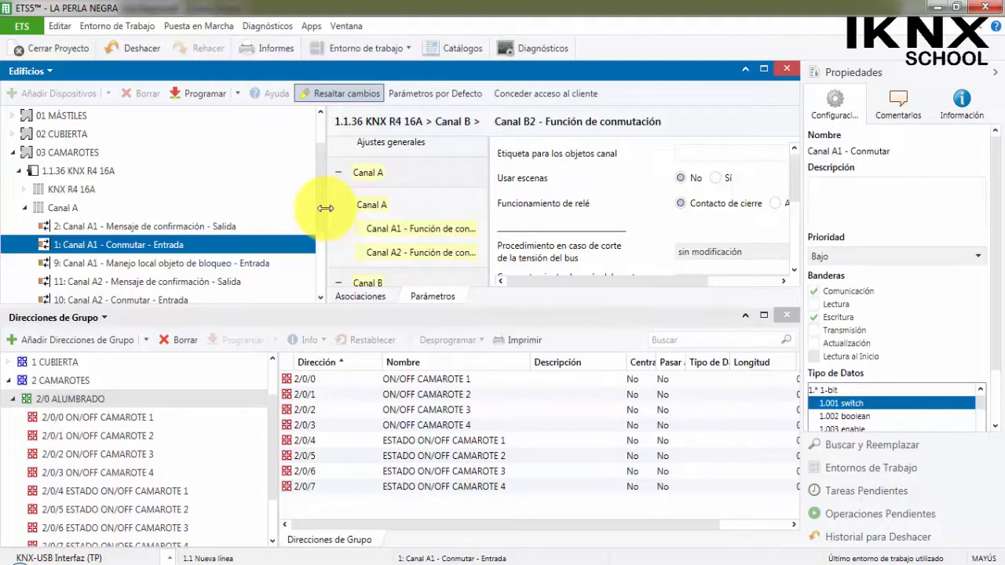
{"action": "left_click", "coordinate": [196, 226]}
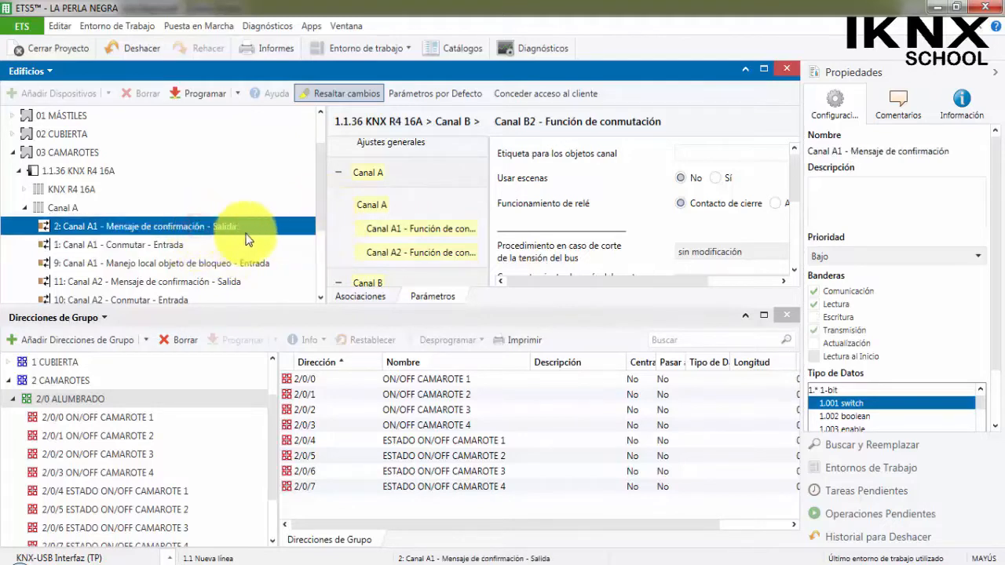
{"action": "scroll", "coordinate": [235, 232], "scroll_direction": "down", "scroll_amount": 1}
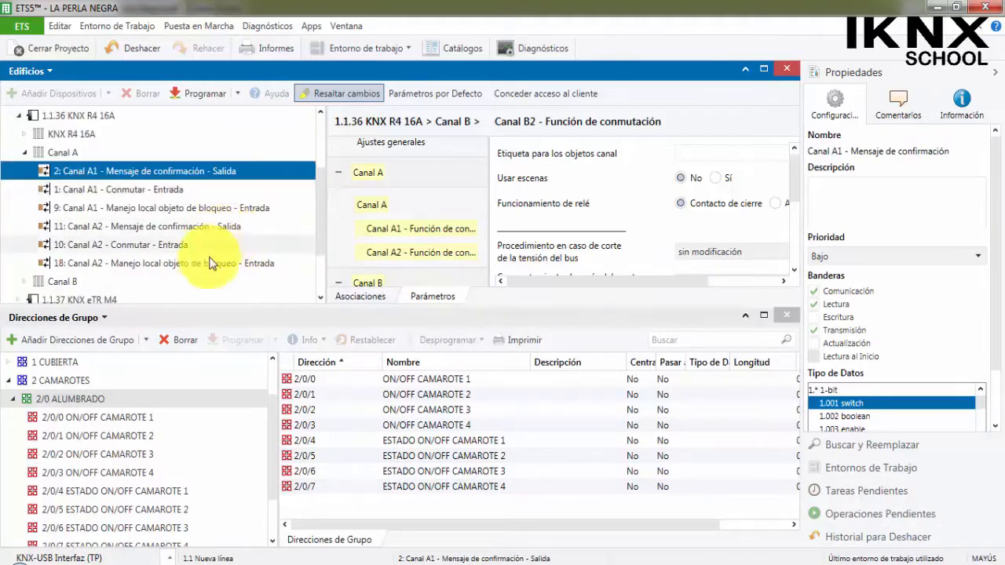
{"action": "left_click", "coordinate": [24, 281]}
{"action": "scroll", "coordinate": [142, 228], "scroll_direction": "down", "scroll_amount": 1}
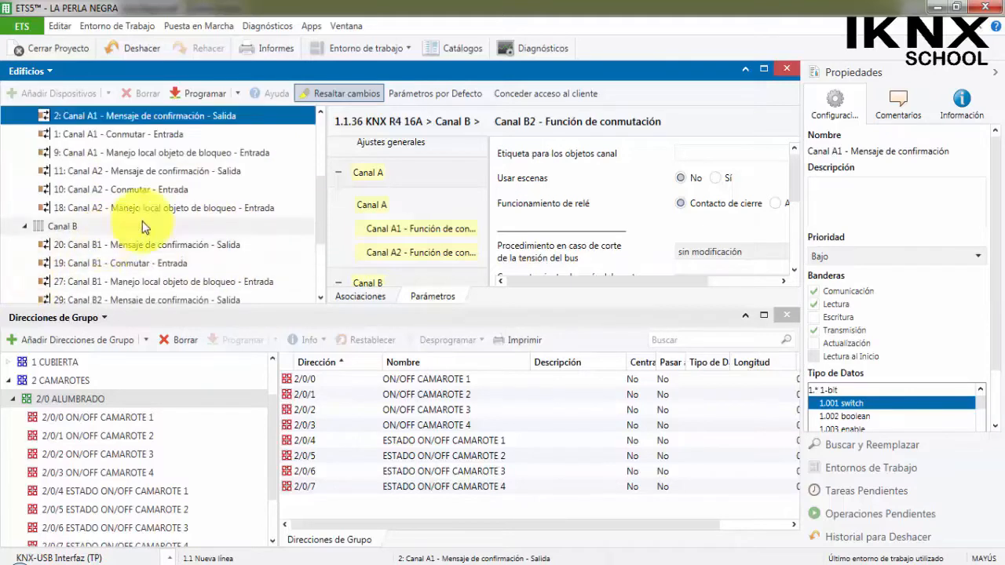
Link Canal A1's Conmutar object to 2/0/0 ON/OFF CAMAROTE 1 and its Mensaje de confirmación to 2/0/4 ESTADO ON/OFF CAMAROTE 1.
{"action": "left_click", "coordinate": [161, 134]}
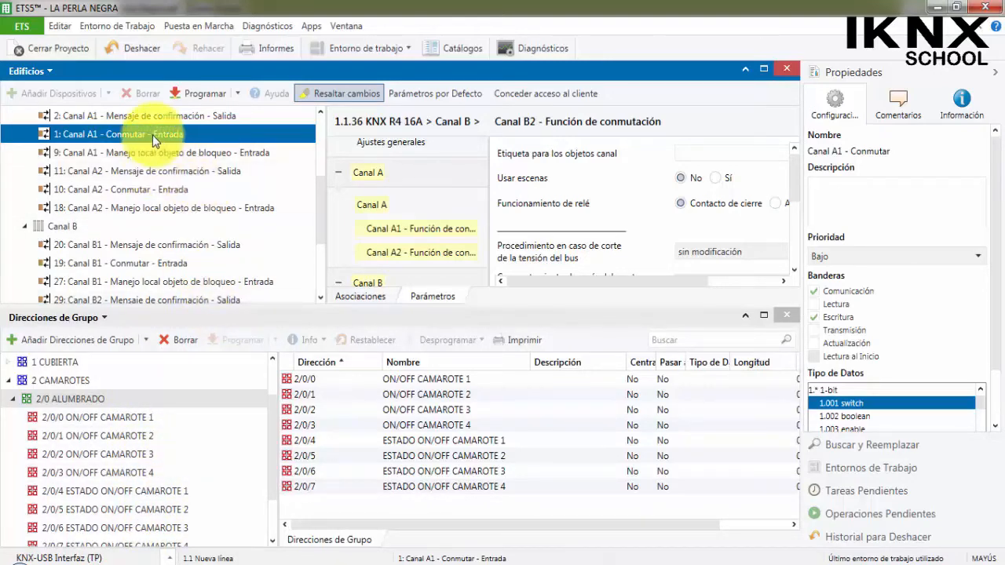
{"action": "left_click_drag", "start_coordinate": [152, 135], "coordinate": [123, 424]}
{"action": "left_click_drag", "start_coordinate": [162, 116], "coordinate": [173, 490]}
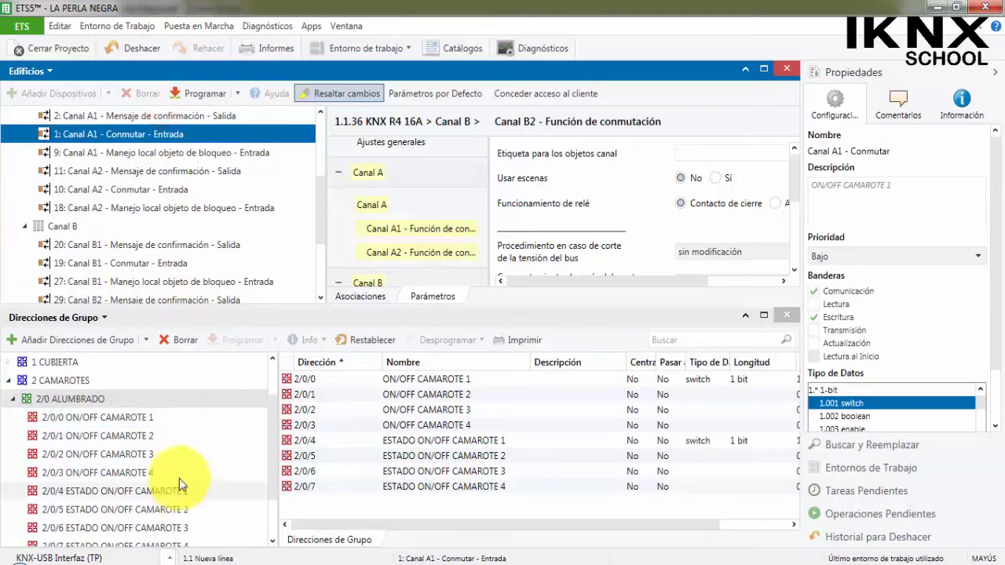
Link Canal A2's Conmutar object to 2/0/1 ON/OFF CAMAROTE 2 and its Mensaje de confirmación to 2/0/5 ESTADO ON/OFF CAMAROTE 2.
{"action": "left_click", "coordinate": [148, 191]}
{"action": "left_click_drag", "start_coordinate": [138, 190], "coordinate": [153, 437]}
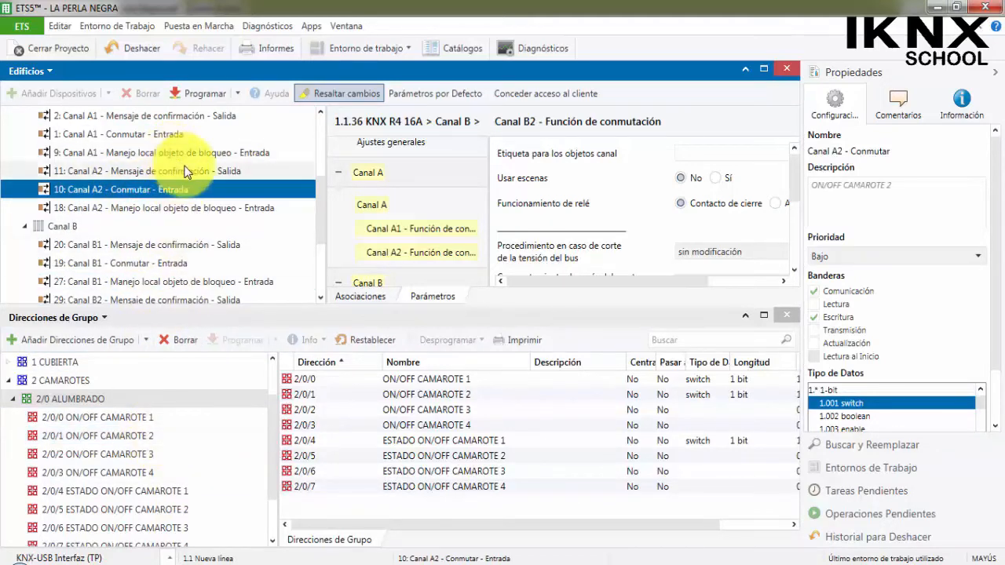
{"action": "left_click_drag", "start_coordinate": [179, 170], "coordinate": [171, 517]}
Link Canal B1's Conmutar object to 2/0/2 ON/OFF CAMAROTE 3 and its Mensaje de confirmación to 2/0/6 ESTADO ON/OFF CAMAROTE 3.
{"action": "scroll", "coordinate": [150, 234], "scroll_direction": "down", "scroll_amount": 1}
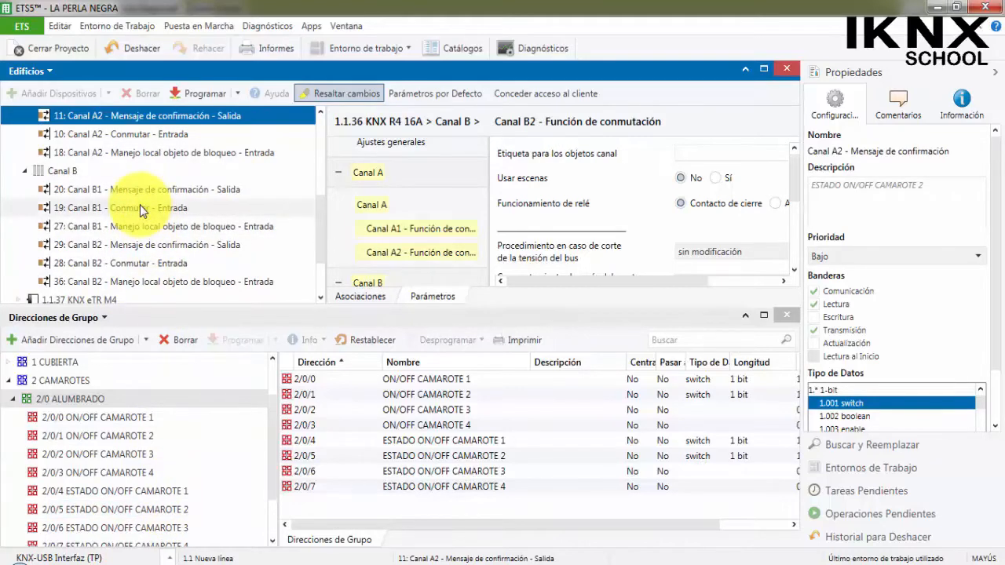
{"action": "left_click", "coordinate": [140, 206]}
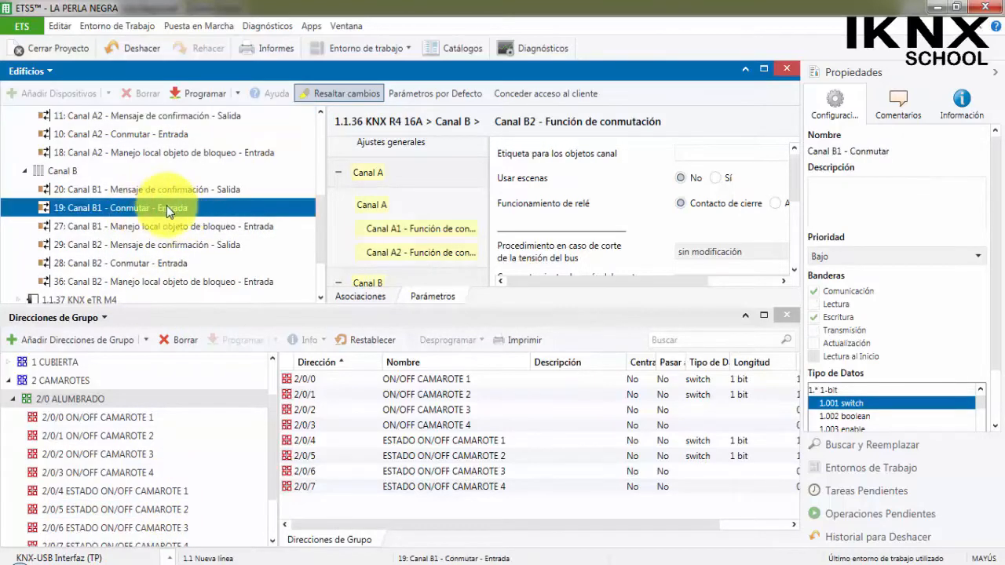
{"action": "left_click_drag", "start_coordinate": [167, 206], "coordinate": [154, 451]}
{"action": "left_click_drag", "start_coordinate": [179, 189], "coordinate": [181, 491]}
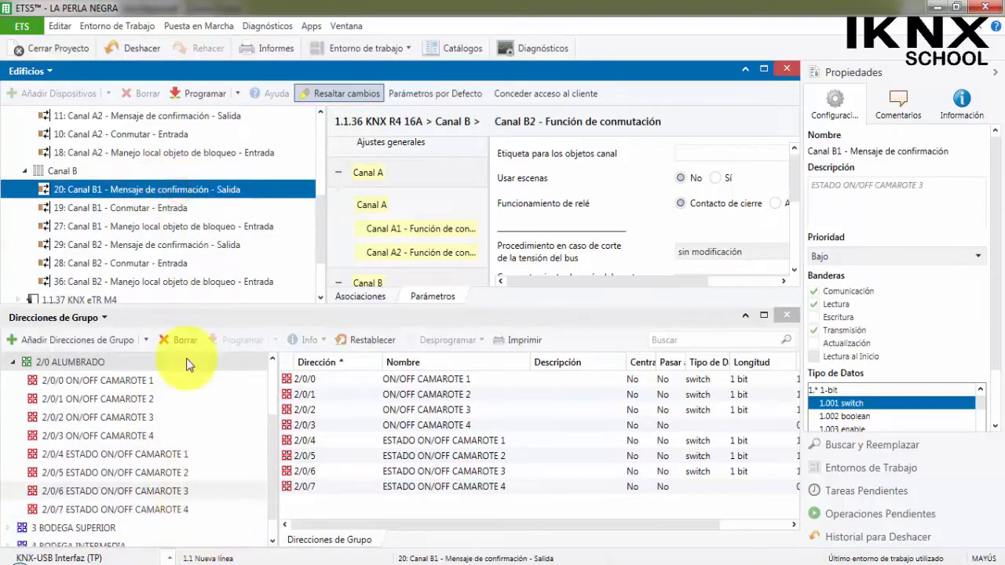
Link Canal B2's Conmutar object to 2/0/3 ON/OFF CAMAROTE 4 and its Mensaje de confirmación to 2/0/7 ESTADO ON/OFF CAMAROTE 4.
{"action": "left_click", "coordinate": [157, 264]}
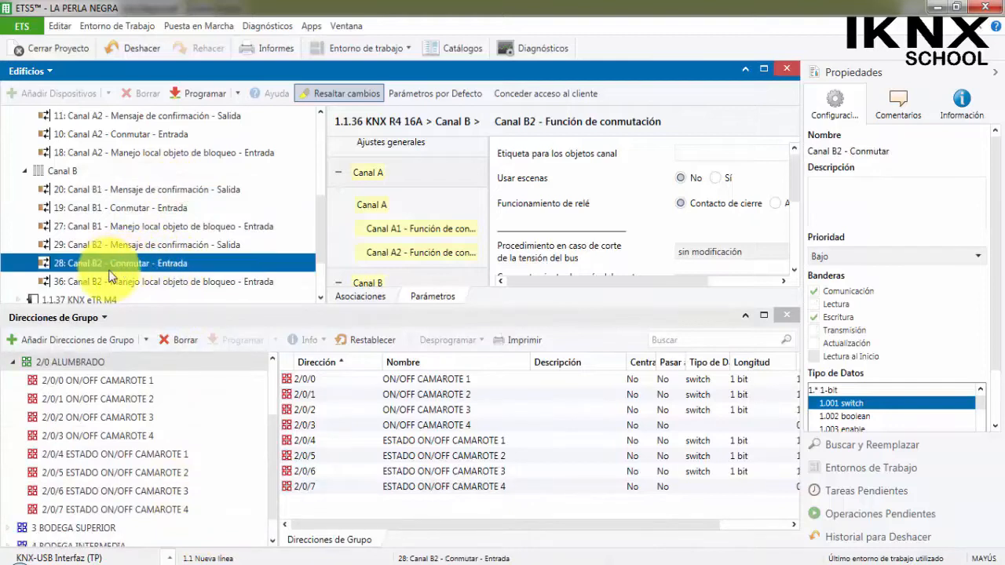
{"action": "left_click_drag", "start_coordinate": [127, 267], "coordinate": [141, 437]}
{"action": "left_click", "coordinate": [179, 246]}
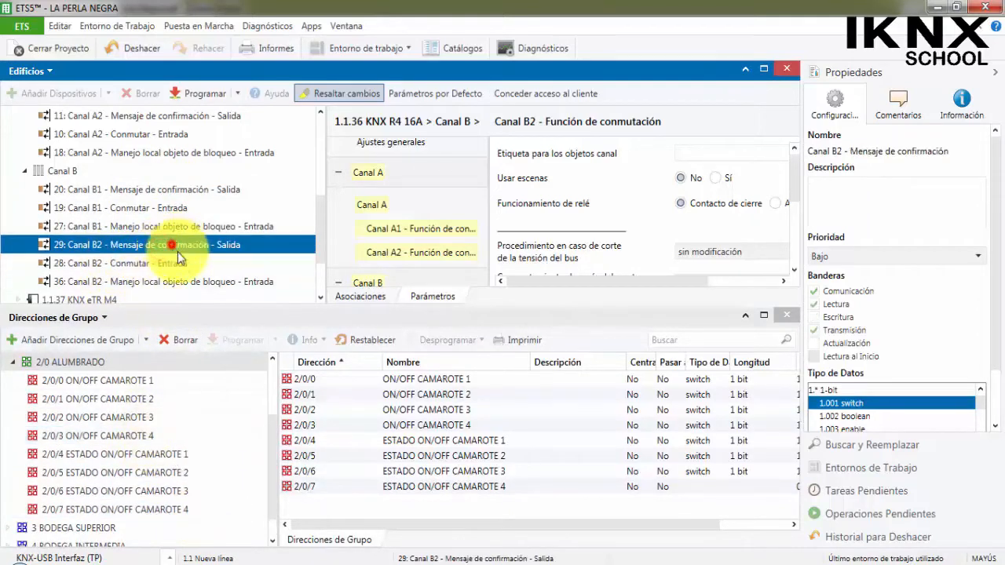
{"action": "left_click_drag", "start_coordinate": [179, 257], "coordinate": [178, 511]}
Collapse the 1.1.36 KNX R4 16A actuator and open the Pulsador parameters of the 1.1.37 KNX eTR M4.
{"action": "scroll", "coordinate": [160, 505], "scroll_direction": "up", "scroll_amount": 1}
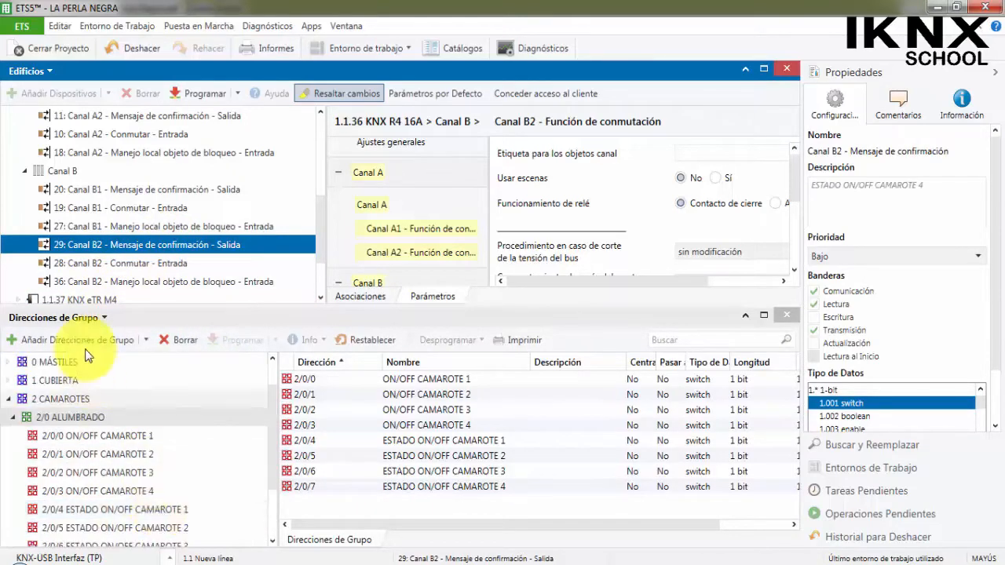
{"action": "scroll", "coordinate": [66, 221], "scroll_direction": "up", "scroll_amount": 5}
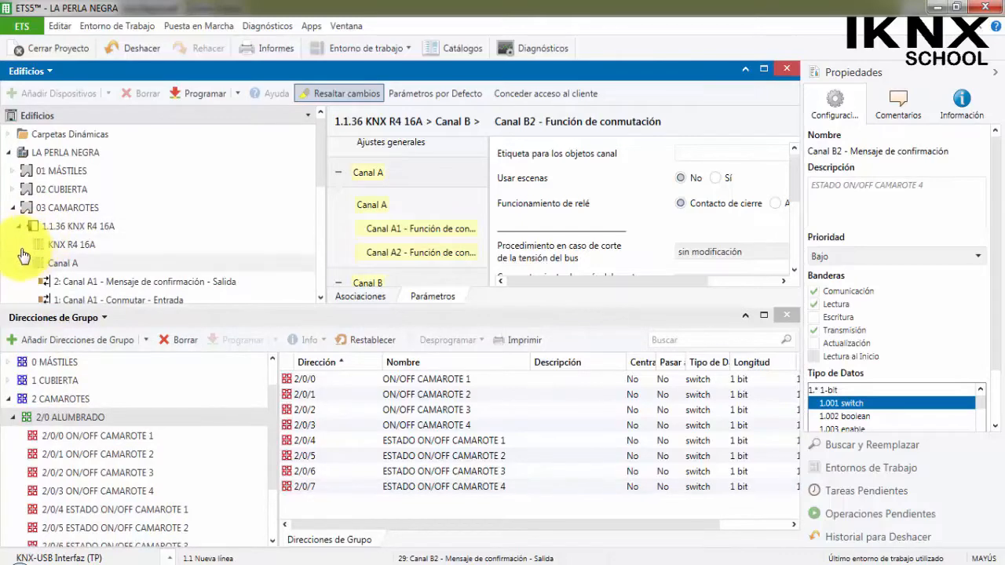
{"action": "left_click", "coordinate": [22, 250]}
{"action": "left_click", "coordinate": [17, 226]}
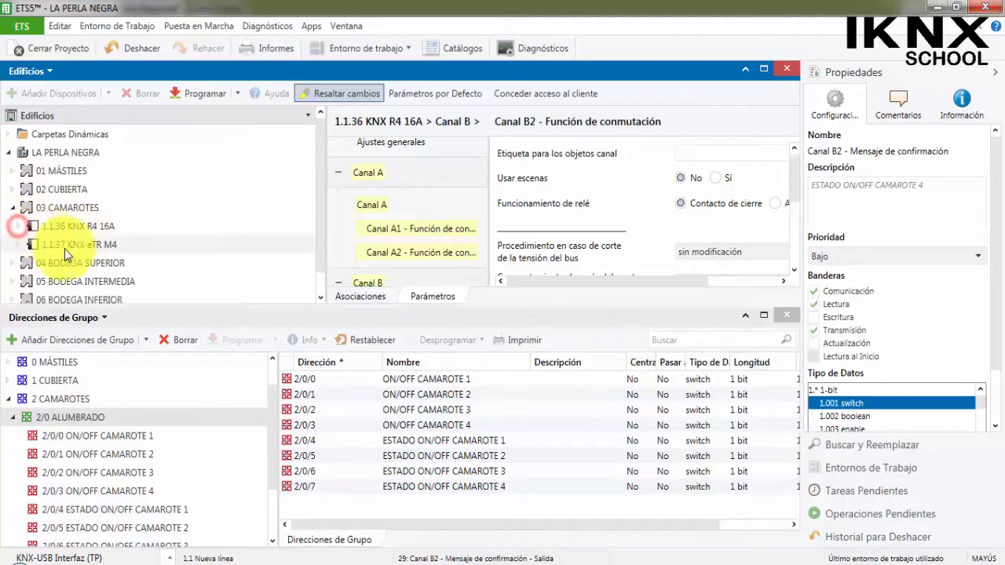
{"action": "left_click", "coordinate": [64, 249]}
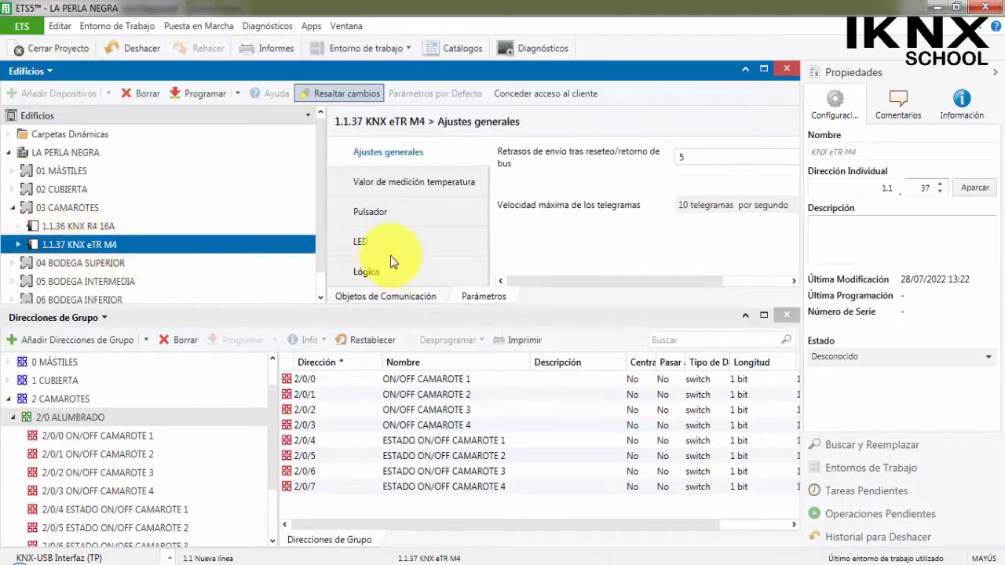
{"action": "left_click_drag", "start_coordinate": [325, 218], "coordinate": [279, 214]}
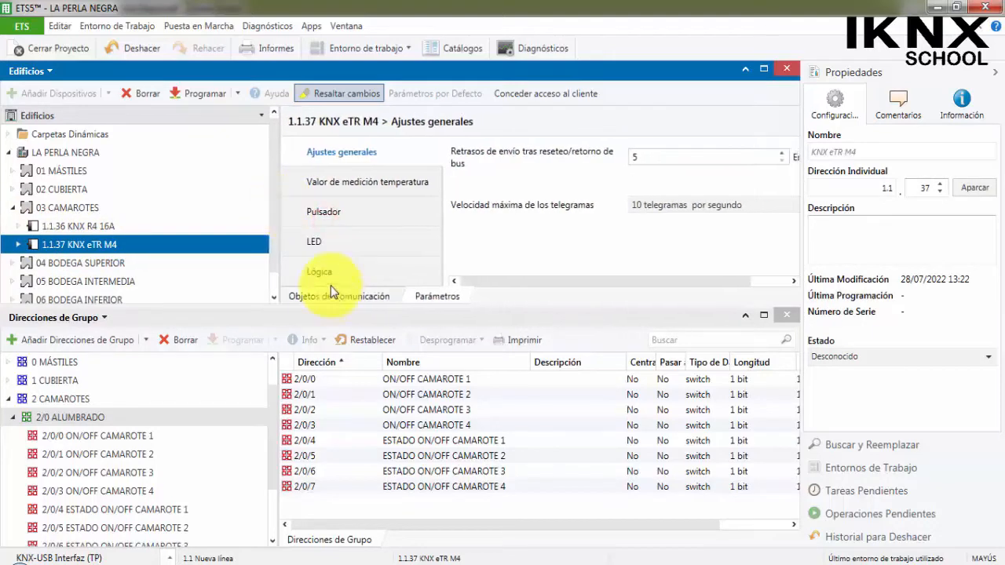
{"action": "left_click", "coordinate": [363, 204]}
{"action": "scroll", "coordinate": [615, 250], "scroll_direction": "down", "scroll_amount": 1}
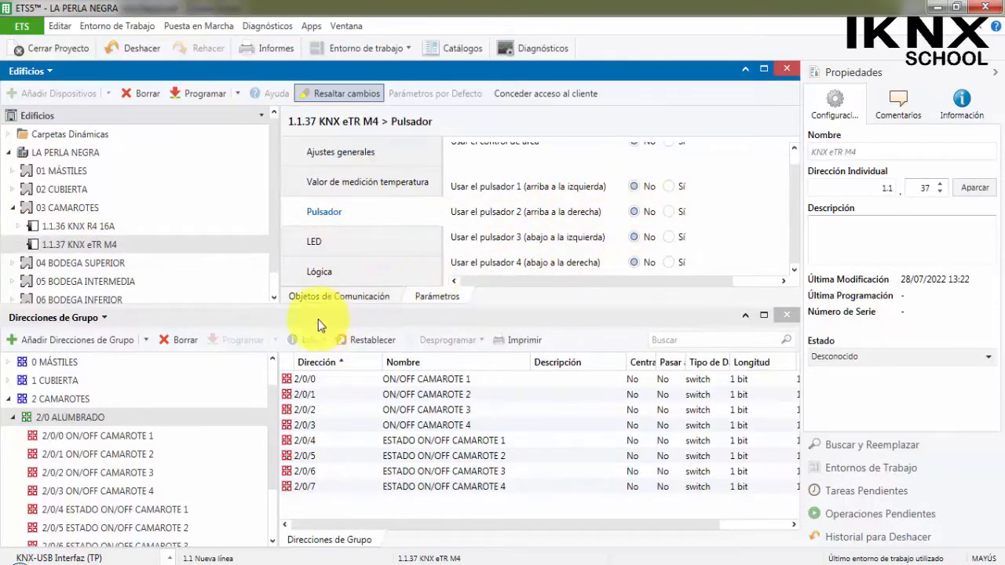
Enlarge the parameter area and enable pulsadores 1, 2, 3 and 4 of the 1.1.37 KNX eTR M4.
{"action": "left_click_drag", "start_coordinate": [251, 306], "coordinate": [235, 400]}
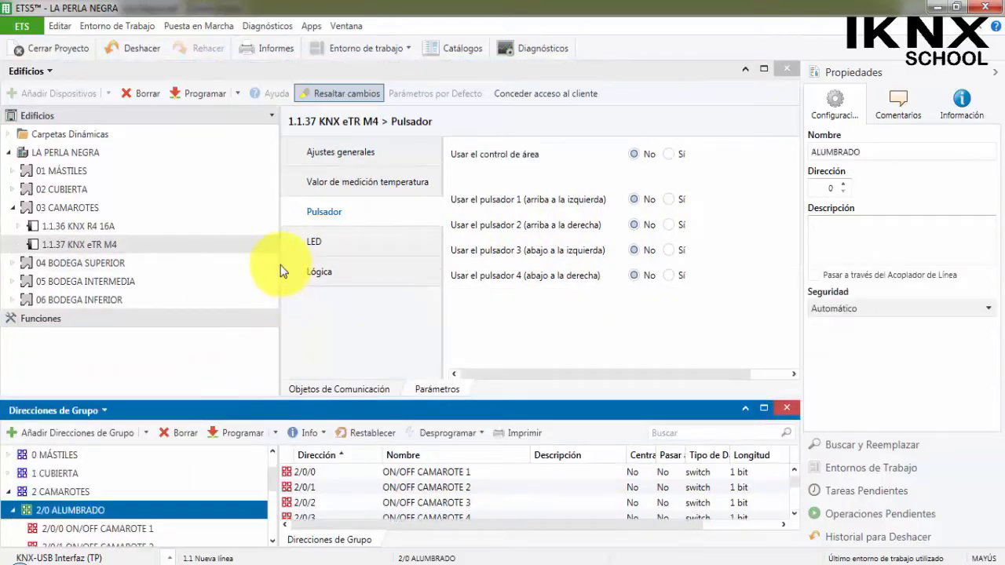
{"action": "left_click_drag", "start_coordinate": [280, 264], "coordinate": [209, 260]}
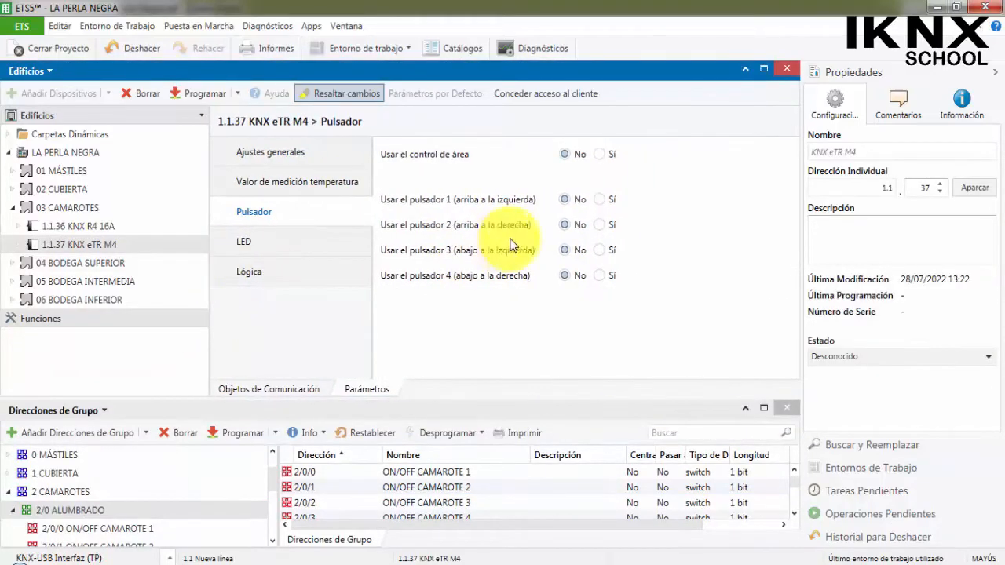
{"action": "left_click", "coordinate": [599, 200]}
{"action": "left_click", "coordinate": [601, 224]}
{"action": "left_click", "coordinate": [600, 250]}
{"action": "left_click", "coordinate": [600, 275]}
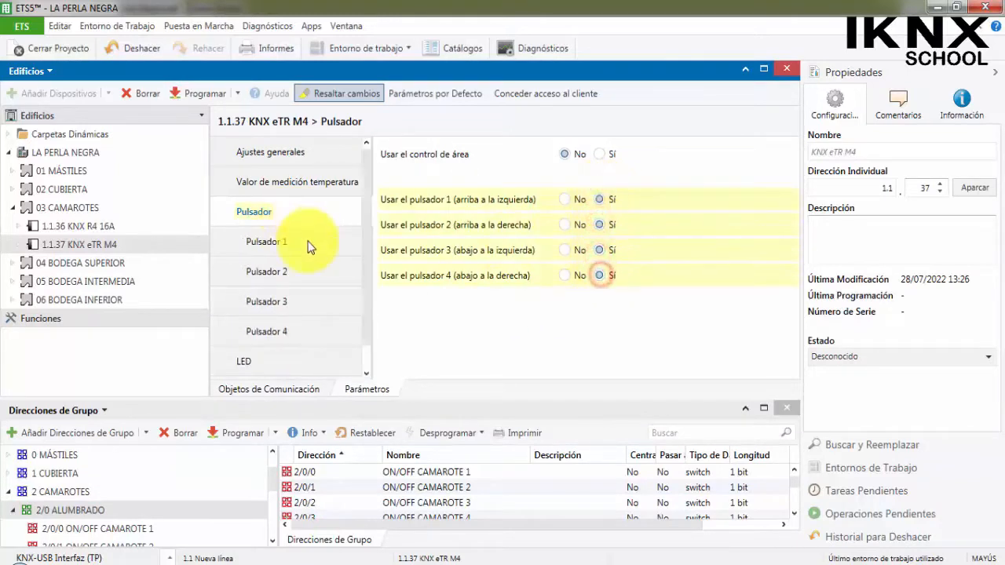
Set Pulsador 1's function to Conmutador and its order on pressing the key to "conmutar".
{"action": "left_click", "coordinate": [306, 242]}
{"action": "left_click", "coordinate": [619, 157]}
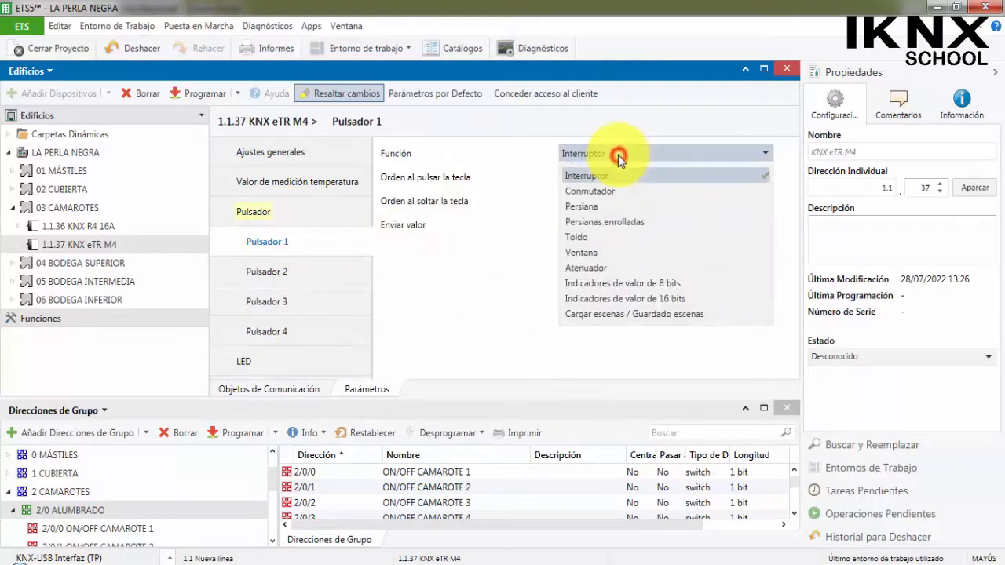
{"action": "left_click", "coordinate": [627, 194]}
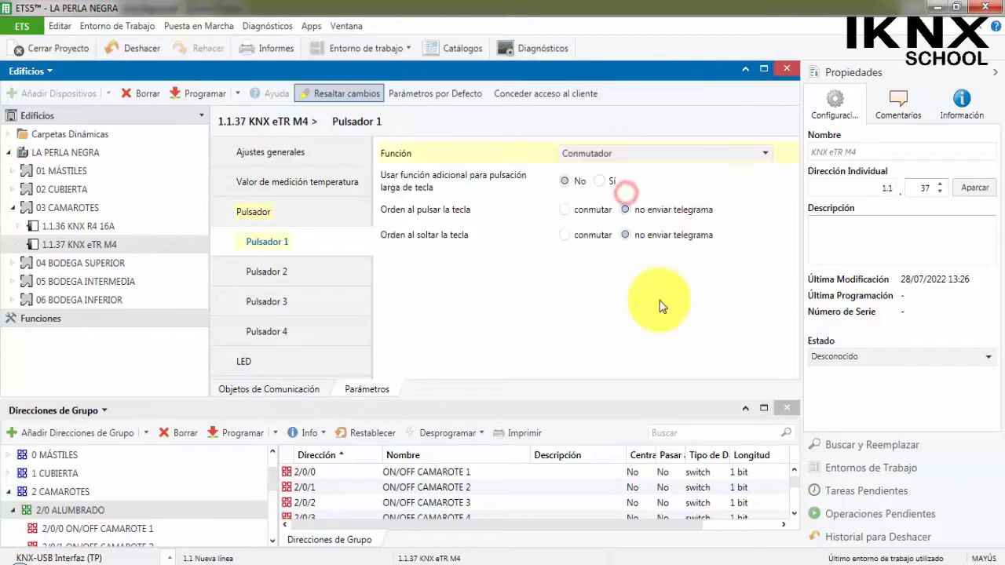
{"action": "left_click", "coordinate": [587, 210]}
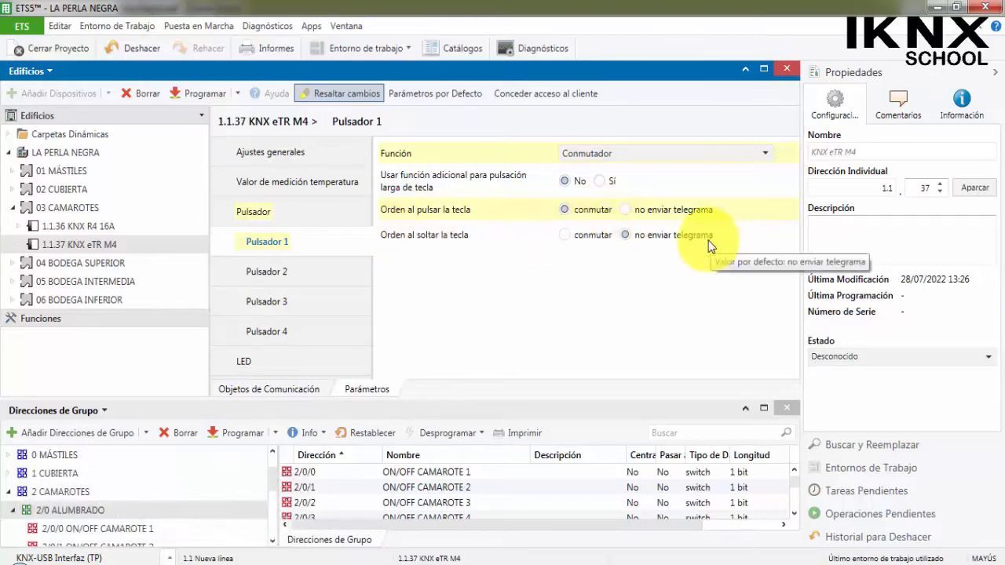
Set Pulsador 2's function to Conmutador and its order on pressing the key to "conmutar".
{"action": "left_click", "coordinate": [353, 273]}
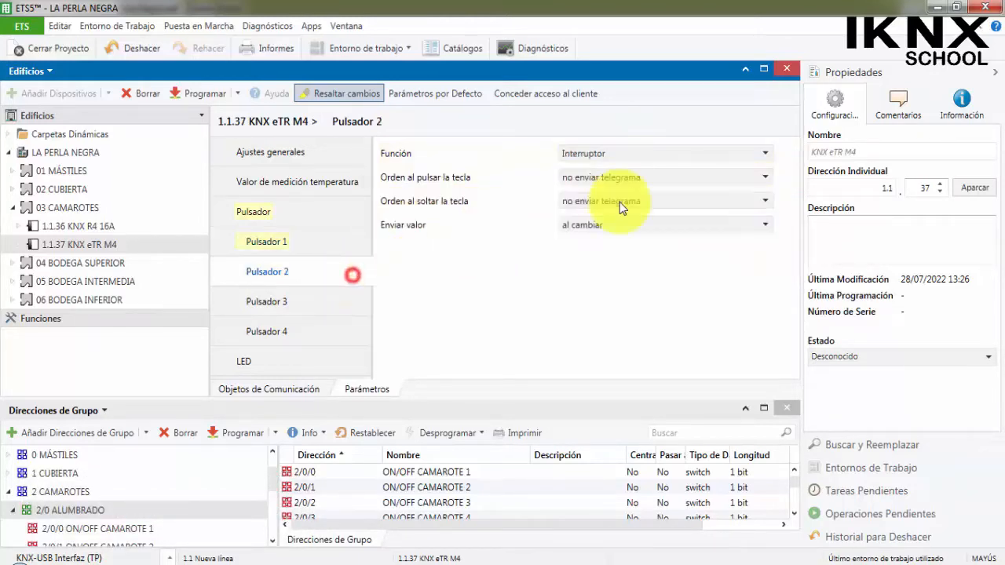
{"action": "left_click", "coordinate": [610, 156]}
{"action": "left_click", "coordinate": [585, 190]}
{"action": "left_click", "coordinate": [591, 210]}
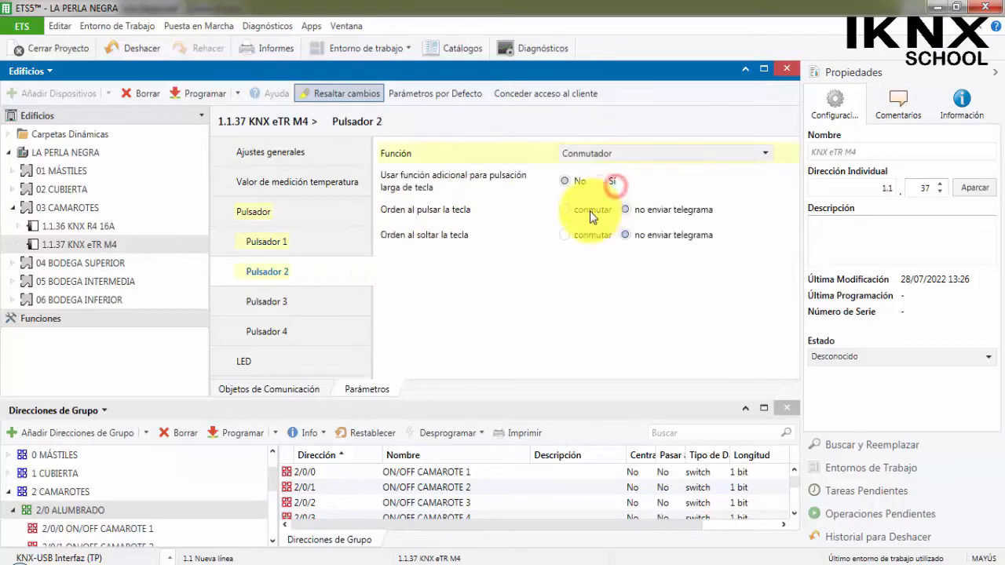
Set Pulsador 3's function to Conmutador and its order on pressing the key to "conmutar".
{"action": "left_click", "coordinate": [325, 300]}
{"action": "left_click", "coordinate": [581, 155]}
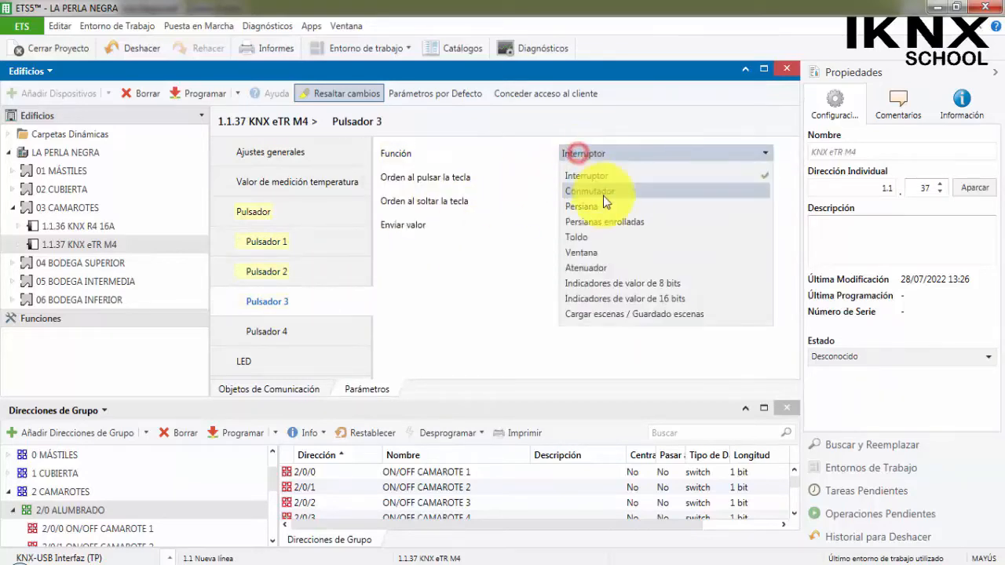
{"action": "left_click", "coordinate": [614, 192]}
{"action": "left_click", "coordinate": [588, 209]}
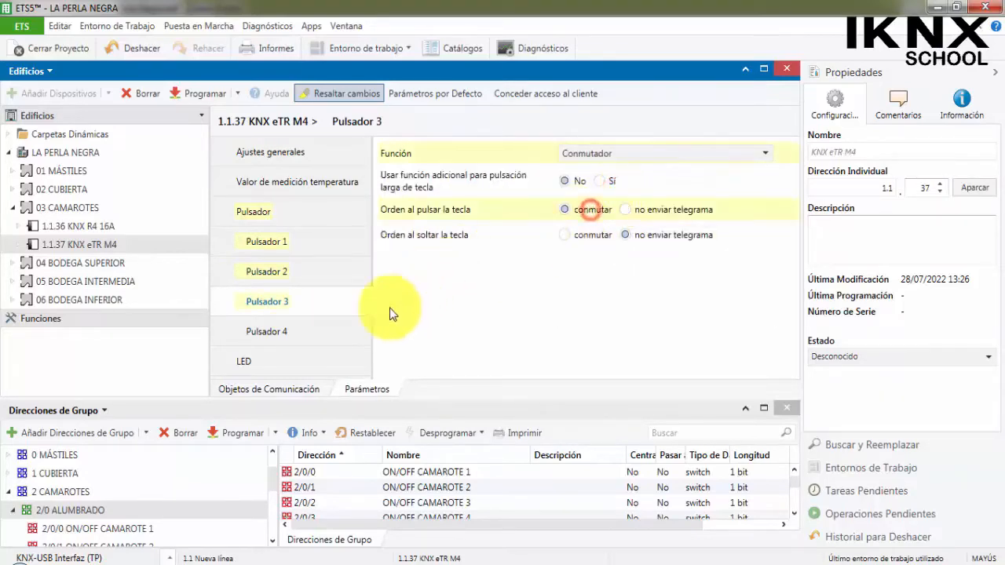
Set Pulsador 4's function to Conmutador and its order on pressing the key to "conmutar".
{"action": "left_click", "coordinate": [332, 323]}
{"action": "left_click", "coordinate": [576, 152]}
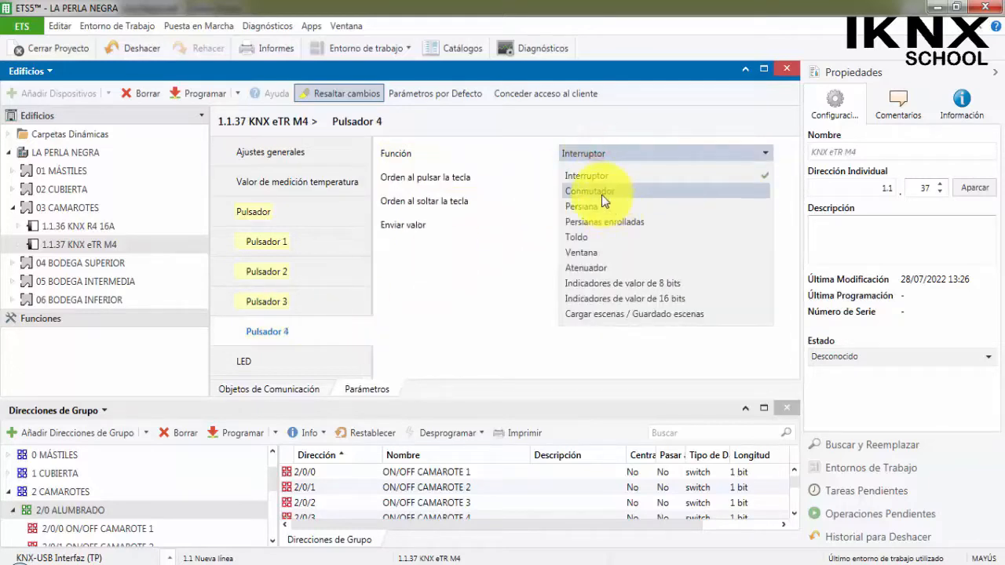
{"action": "left_click", "coordinate": [601, 196]}
{"action": "left_click", "coordinate": [588, 209]}
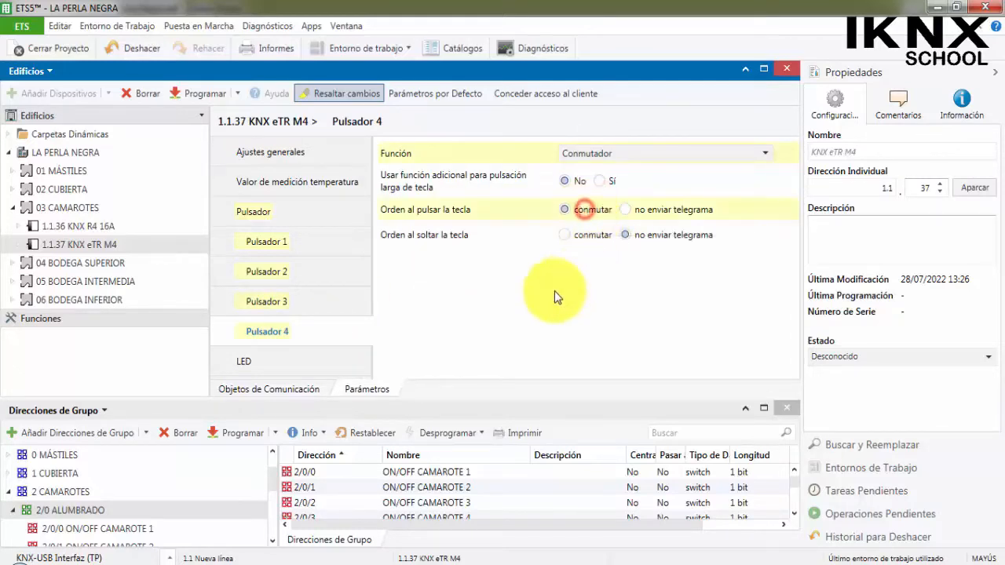
In the LED parameters, enable Utilizar objetos and set LED Modo to "Todos los LEDs se pueden controlar individualmente".
{"action": "scroll", "coordinate": [279, 320], "scroll_direction": "down", "scroll_amount": 1}
{"action": "left_click", "coordinate": [249, 334]}
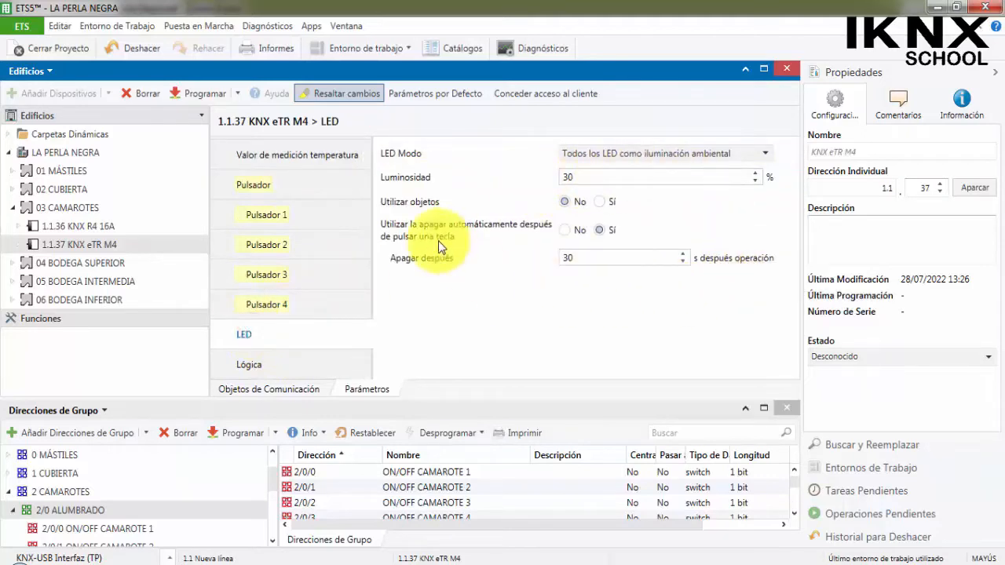
{"action": "left_click", "coordinate": [604, 203]}
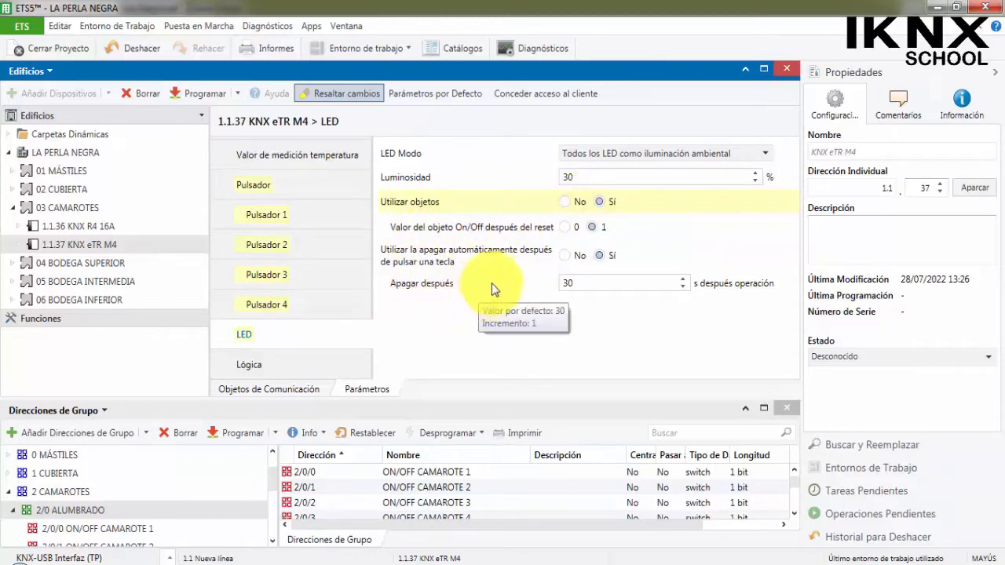
{"action": "left_click", "coordinate": [591, 153]}
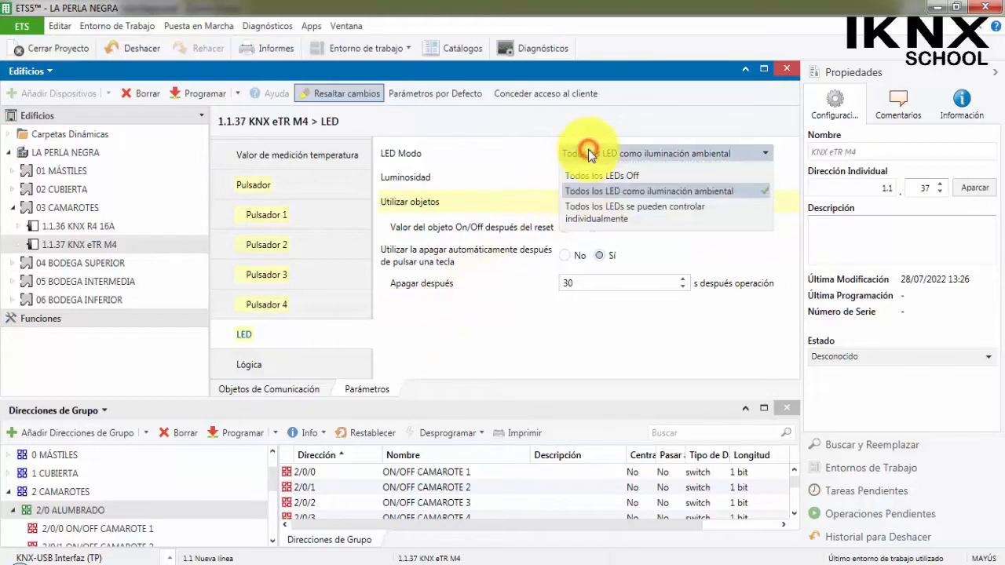
{"action": "left_click", "coordinate": [625, 212]}
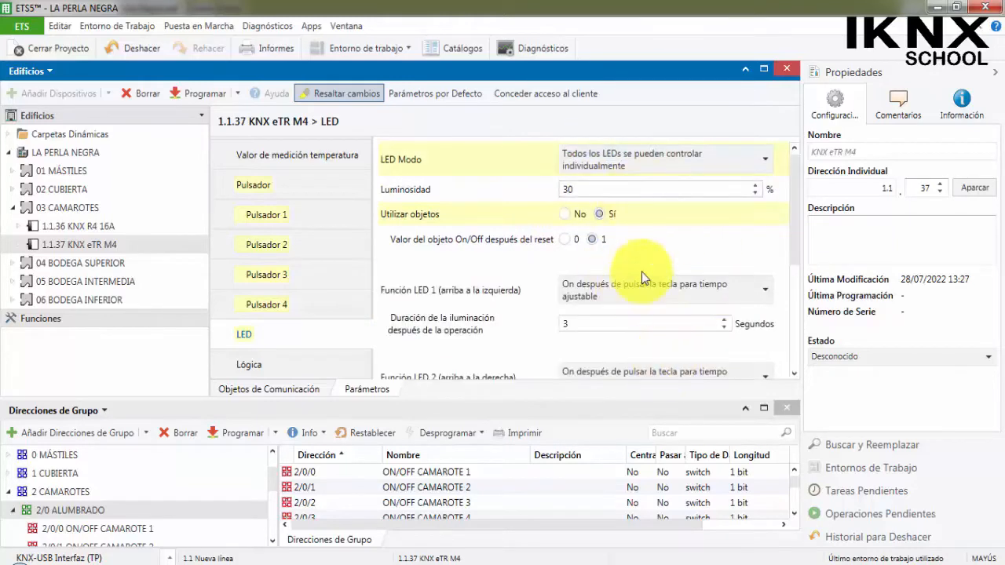
Set the functions of LED 1 and LED 2 to "On para valor de objeto = 1 / Off para valor de objeto = 0".
{"action": "scroll", "coordinate": [673, 238], "scroll_direction": "down", "scroll_amount": 2}
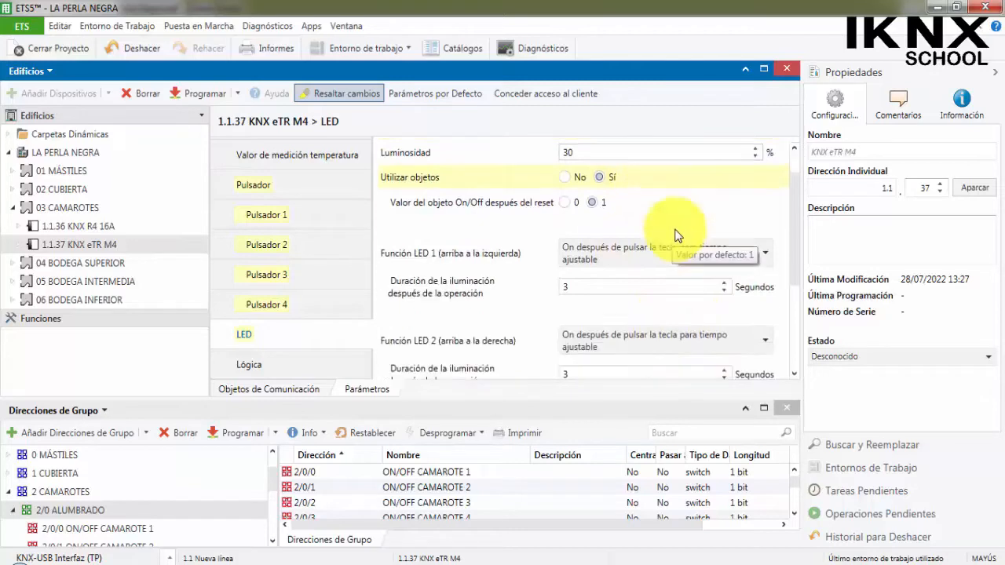
{"action": "scroll", "coordinate": [660, 255], "scroll_direction": "up", "scroll_amount": 1}
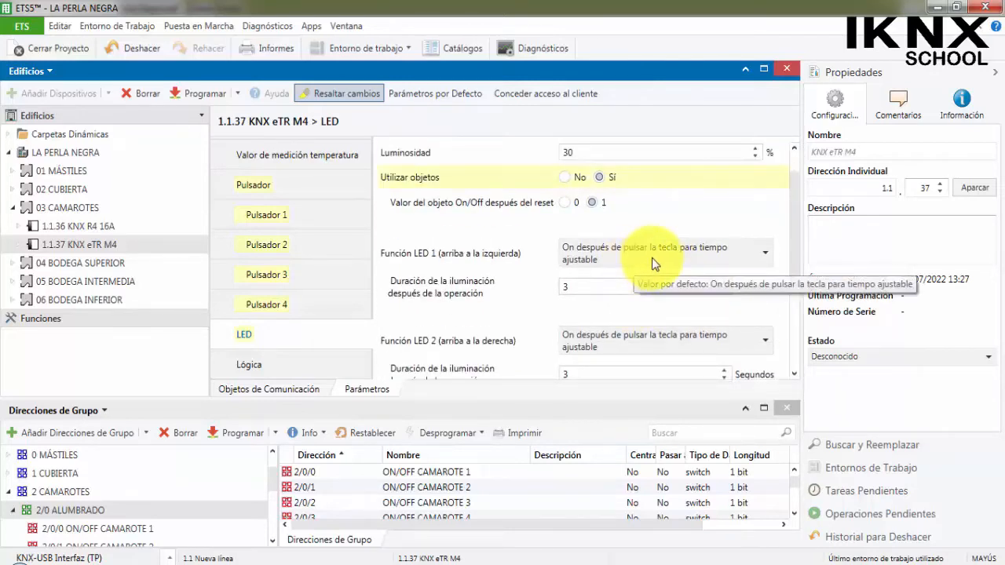
{"action": "scroll", "coordinate": [652, 258], "scroll_direction": "down", "scroll_amount": 5}
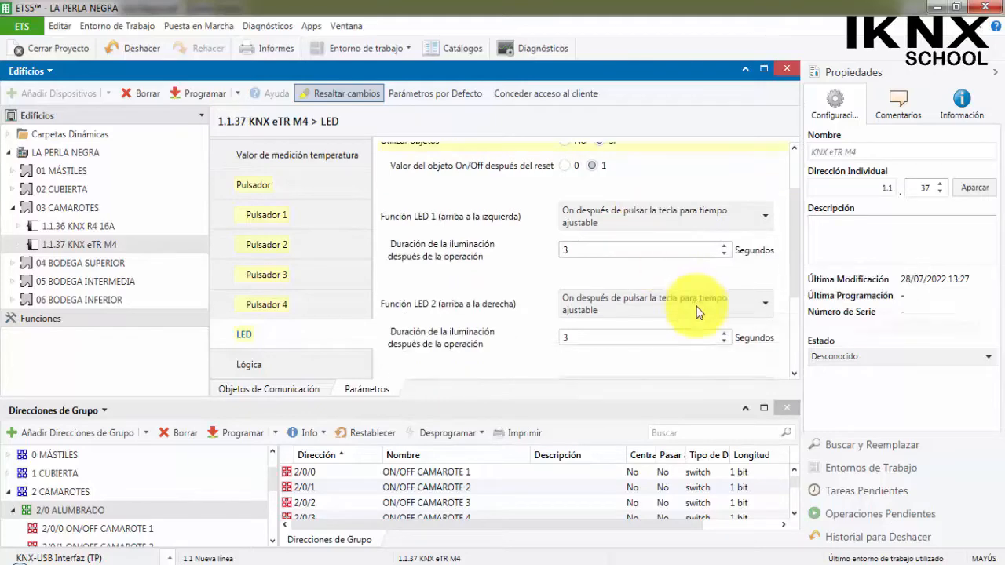
{"action": "scroll", "coordinate": [631, 241], "scroll_direction": "up", "scroll_amount": 4}
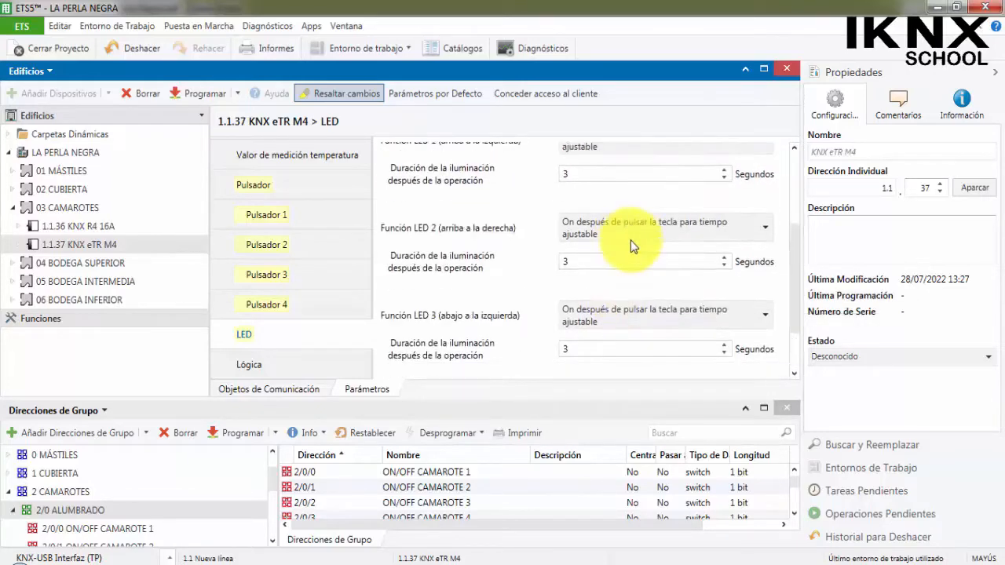
{"action": "left_click", "coordinate": [609, 211]}
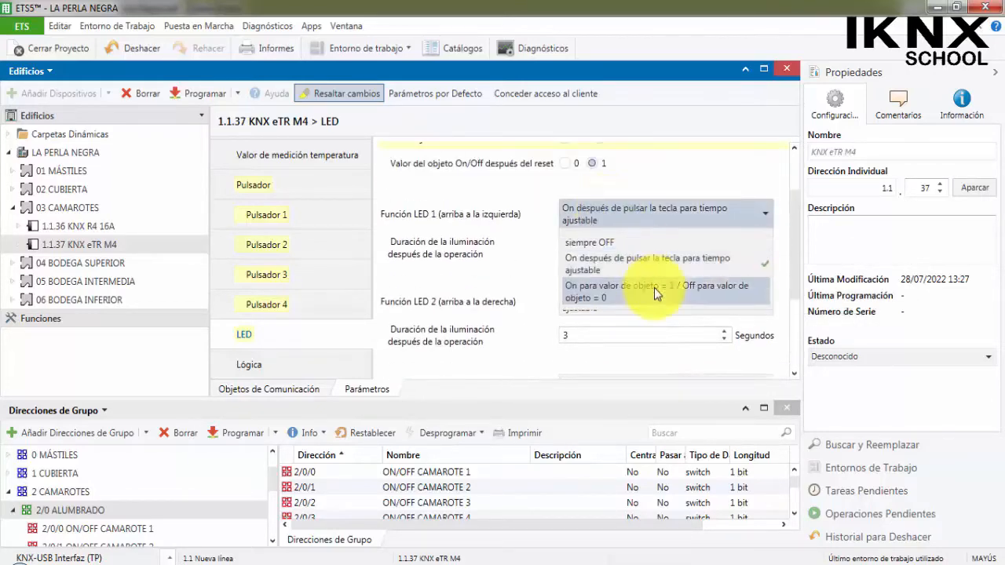
{"action": "left_click", "coordinate": [498, 215]}
{"action": "scroll", "coordinate": [476, 202], "scroll_direction": "up", "scroll_amount": 1}
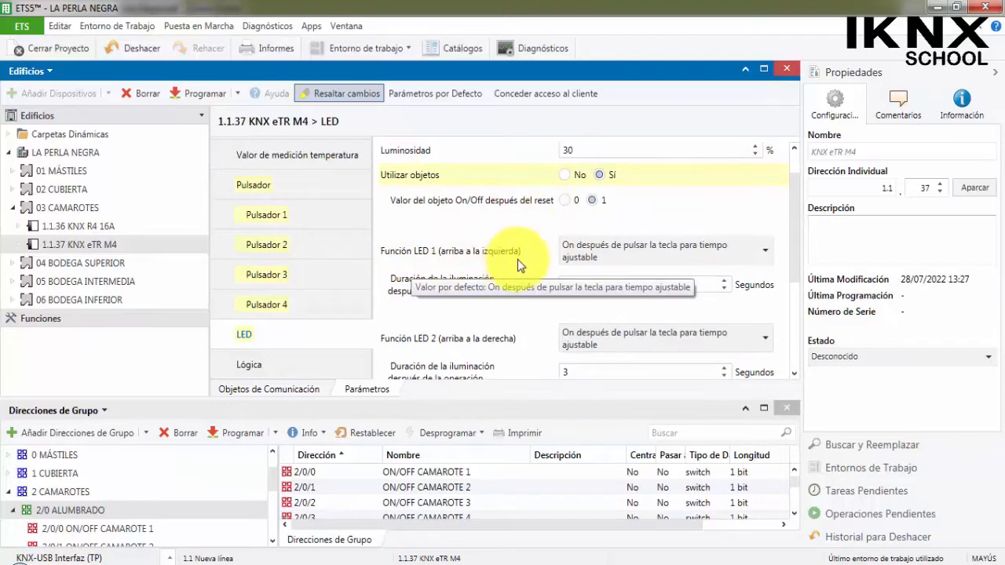
{"action": "left_click", "coordinate": [613, 248]}
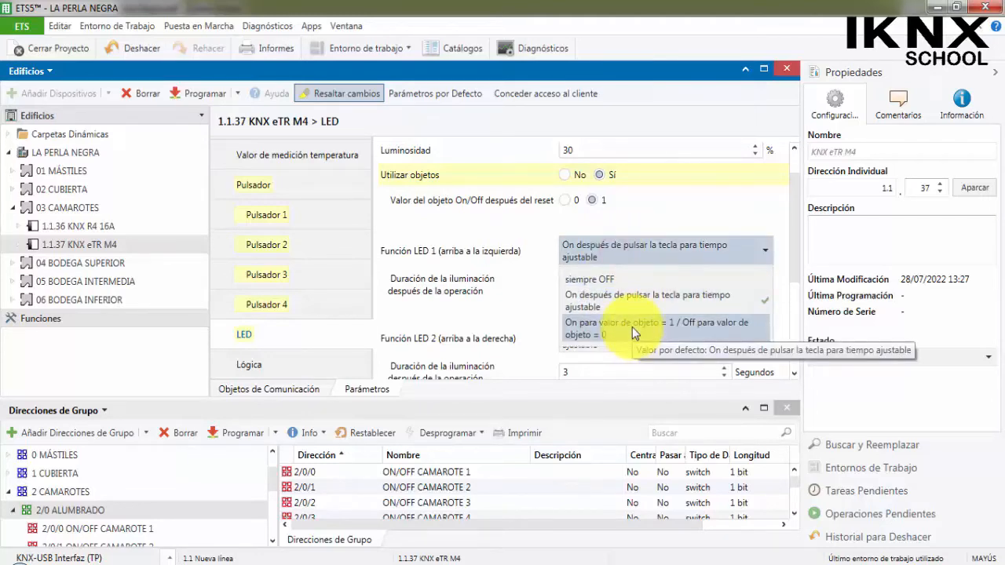
{"action": "left_click", "coordinate": [668, 333]}
{"action": "left_click", "coordinate": [656, 359]}
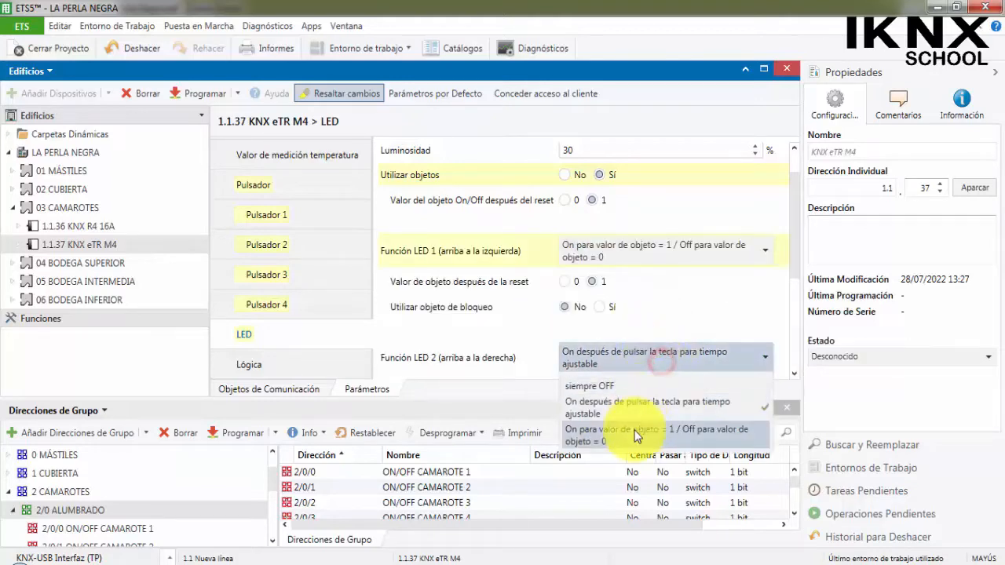
{"action": "left_click", "coordinate": [635, 437]}
Set the functions of LED 3 and LED 4 to "On para valor de objeto = 1 / Off para valor de objeto = 0".
{"action": "scroll", "coordinate": [502, 303], "scroll_direction": "down", "scroll_amount": 4}
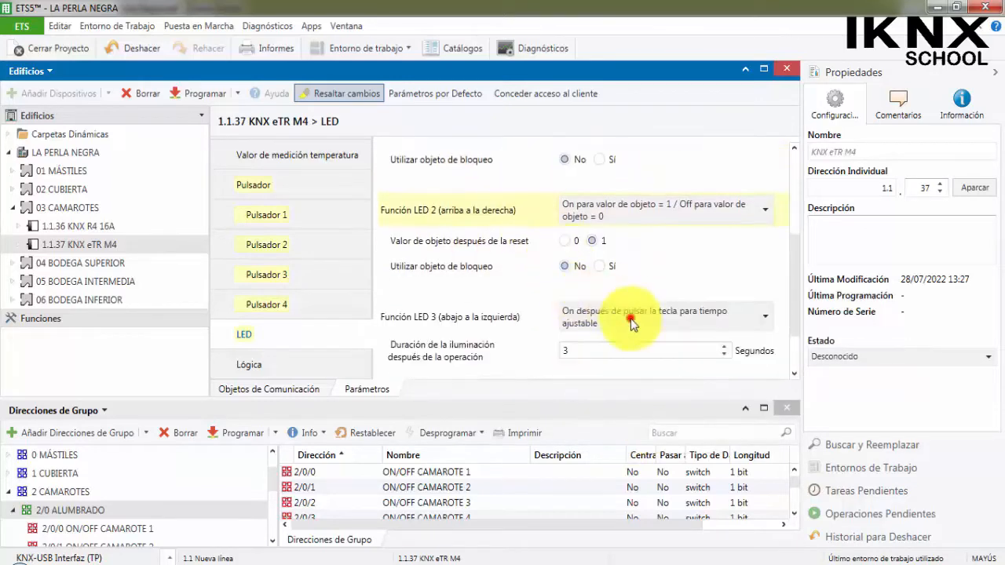
{"action": "left_click", "coordinate": [632, 324]}
{"action": "left_click", "coordinate": [637, 387]}
{"action": "scroll", "coordinate": [606, 353], "scroll_direction": "down", "scroll_amount": 3}
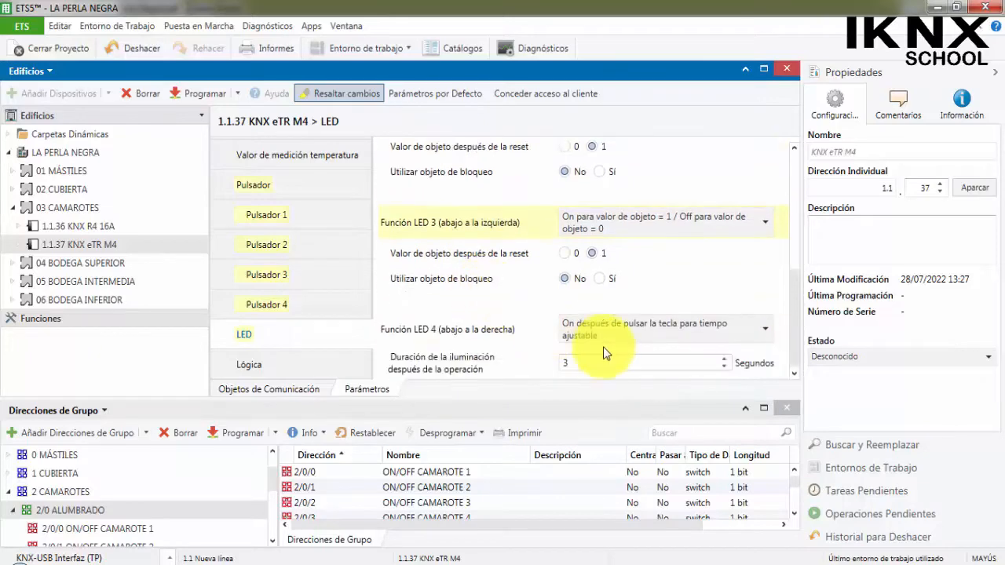
{"action": "left_click", "coordinate": [620, 328]}
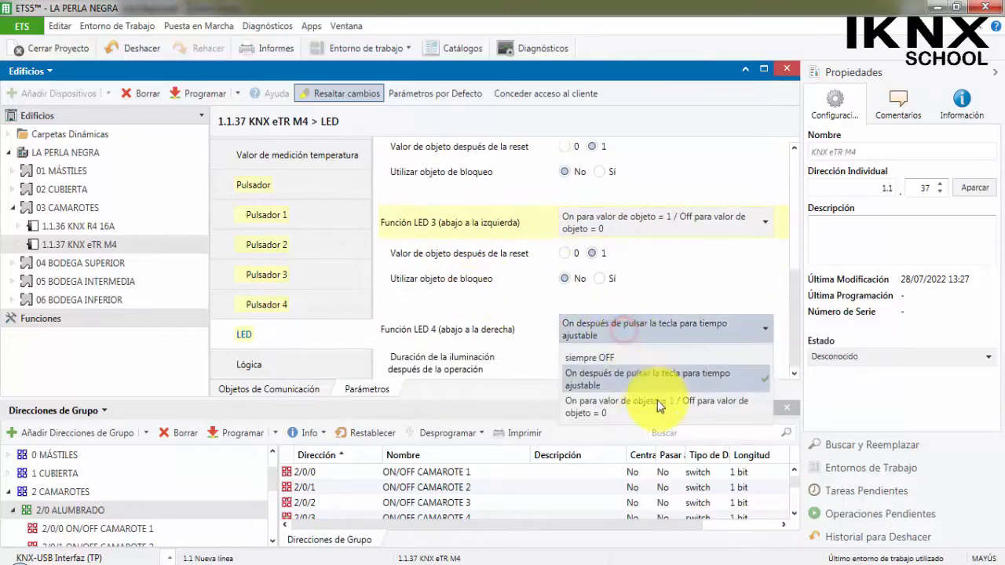
{"action": "left_click", "coordinate": [658, 406]}
Set the LED Luminosidad of the 1.1.37 KNX eTR M4 to 100 %.
{"action": "scroll", "coordinate": [491, 254], "scroll_direction": "up", "scroll_amount": 3}
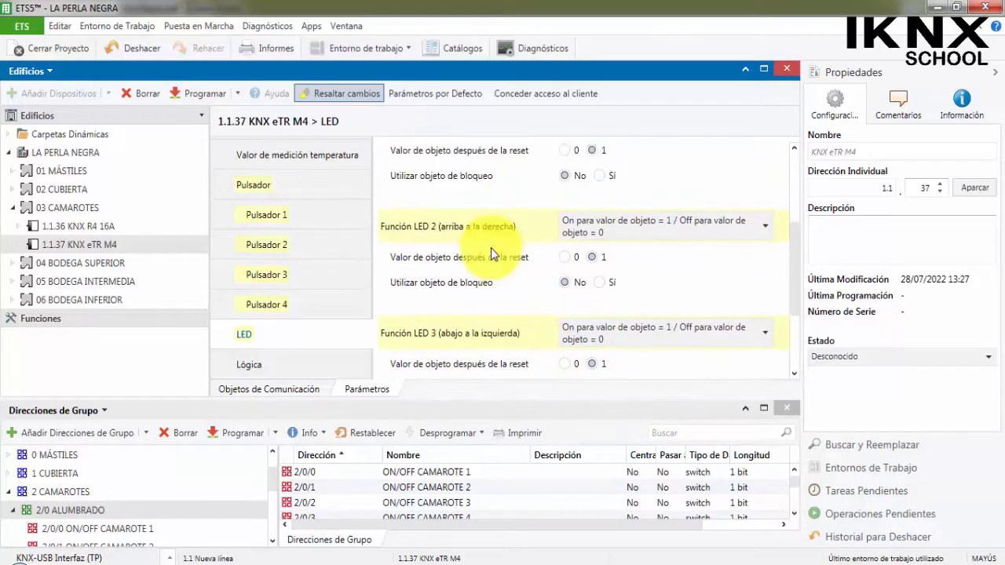
{"action": "scroll", "coordinate": [491, 254], "scroll_direction": "up", "scroll_amount": 5}
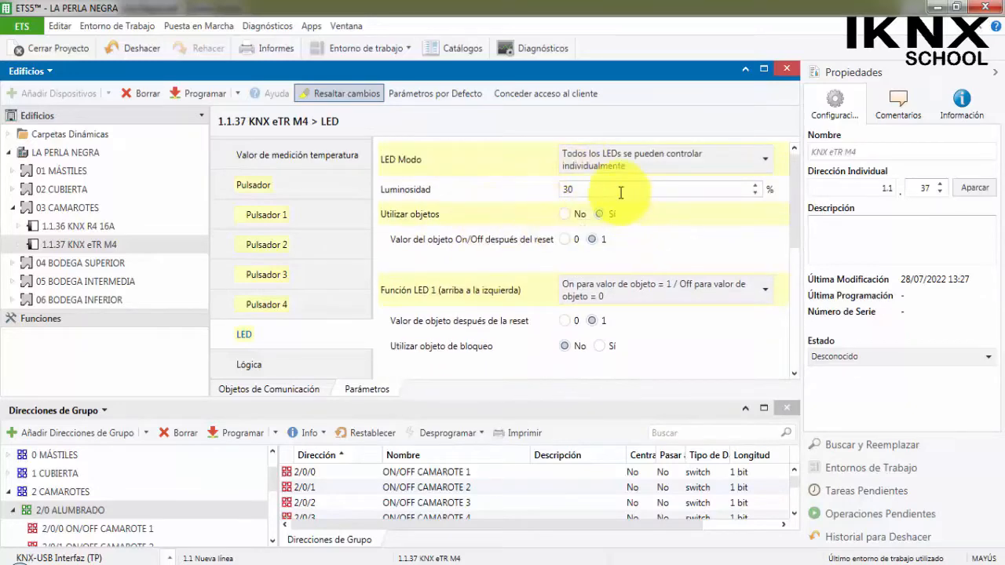
{"action": "scroll", "coordinate": [591, 202], "scroll_direction": "down", "scroll_amount": 5}
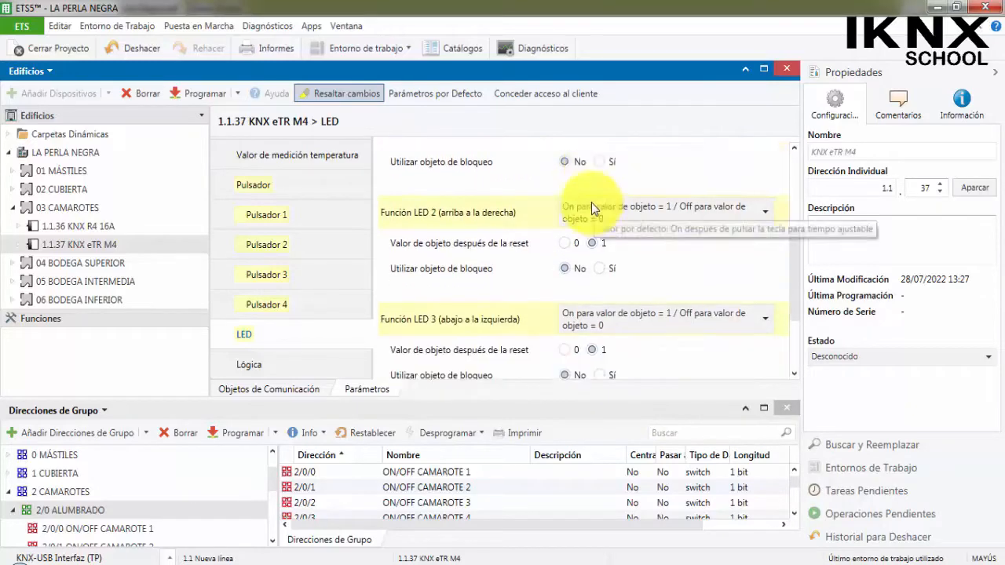
{"action": "scroll", "coordinate": [592, 203], "scroll_direction": "up", "scroll_amount": 5}
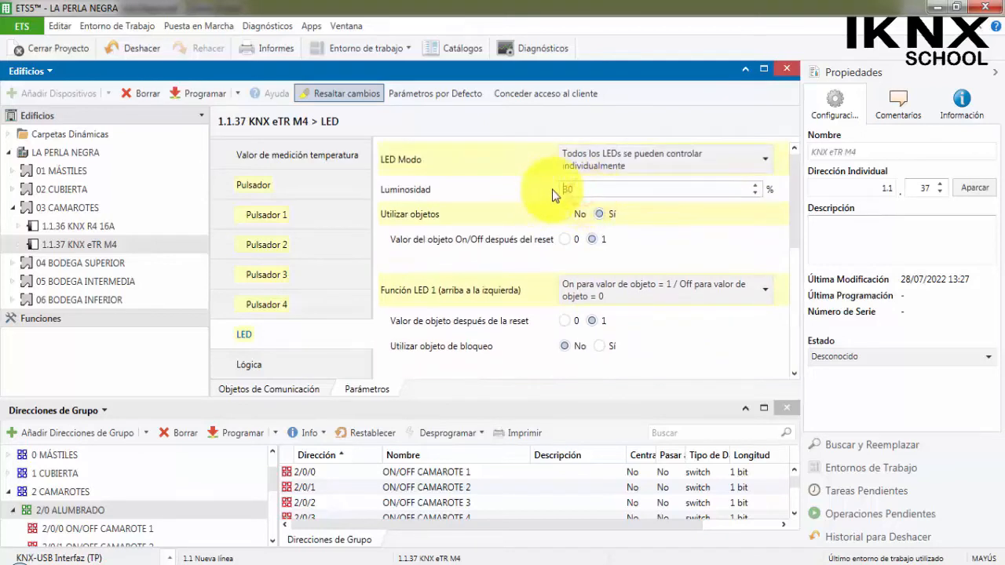
{"action": "key", "text": "Delete"}
{"action": "type", "text": "100"}
{"action": "left_click", "coordinate": [307, 299]}
{"action": "left_click", "coordinate": [296, 332]}
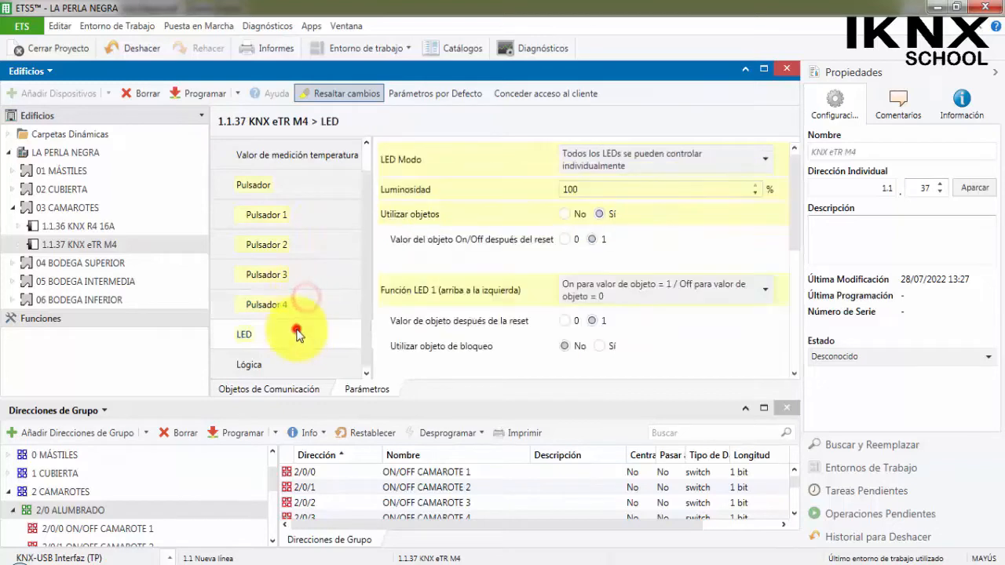
Expand the communication objects of the 1.1.37 KNX eTR M4 and enlarge the building tree and group address areas.
{"action": "scroll", "coordinate": [612, 234], "scroll_direction": "down", "scroll_amount": 1}
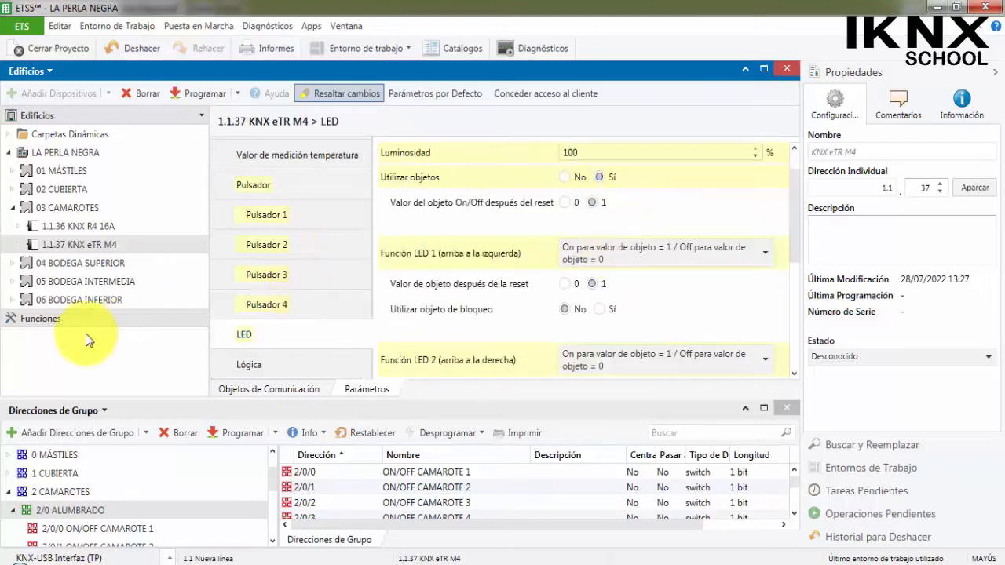
{"action": "left_click", "coordinate": [18, 245]}
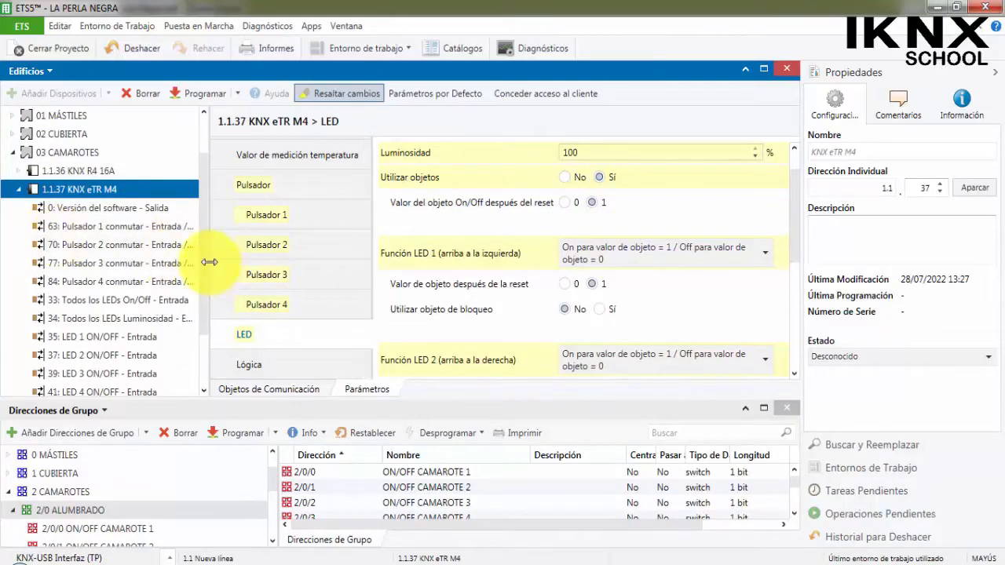
{"action": "left_click_drag", "start_coordinate": [209, 263], "coordinate": [336, 280]}
{"action": "scroll", "coordinate": [163, 232], "scroll_direction": "down", "scroll_amount": 1}
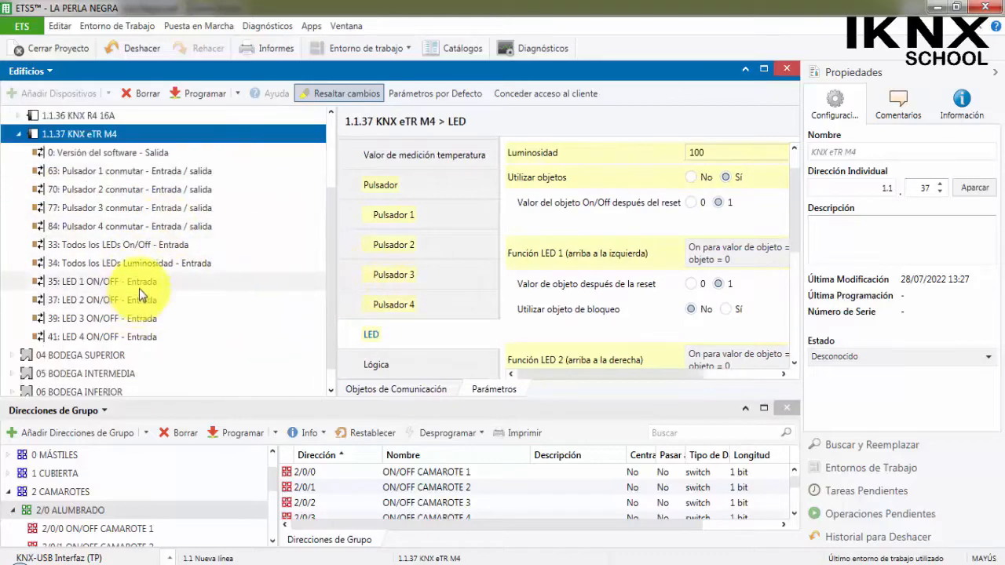
{"action": "scroll", "coordinate": [118, 503], "scroll_direction": "down", "scroll_amount": 1}
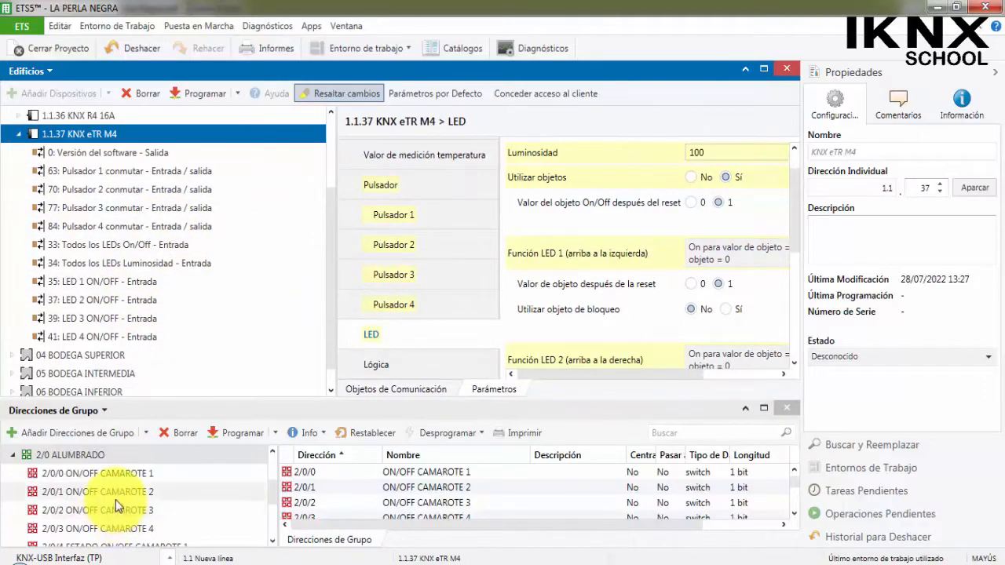
{"action": "left_click_drag", "start_coordinate": [163, 402], "coordinate": [153, 353]}
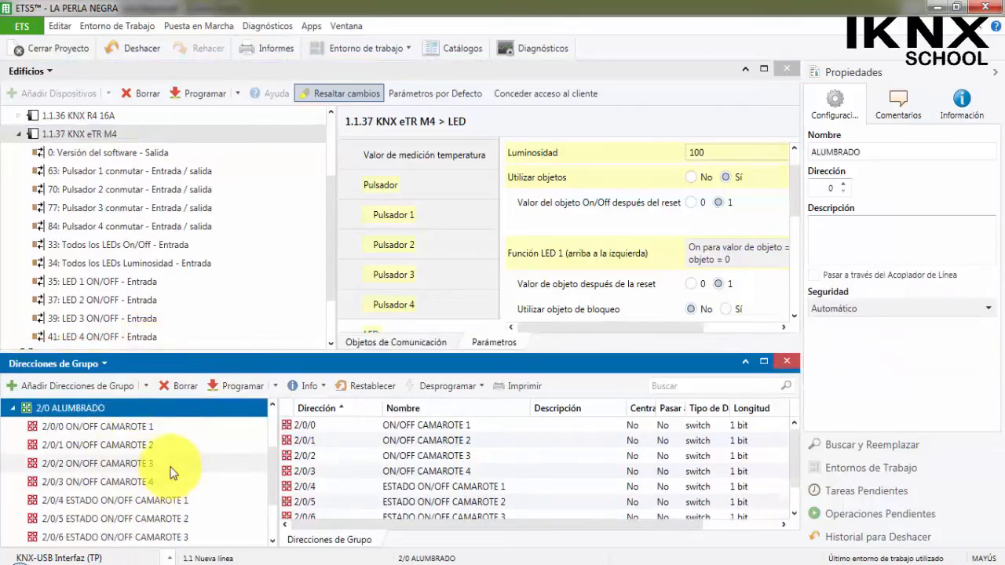
Link the 63: Pulsador 1 conmutar object to group address 2/0/0 ON/OFF CAMAROTE 1.
{"action": "left_click", "coordinate": [165, 171]}
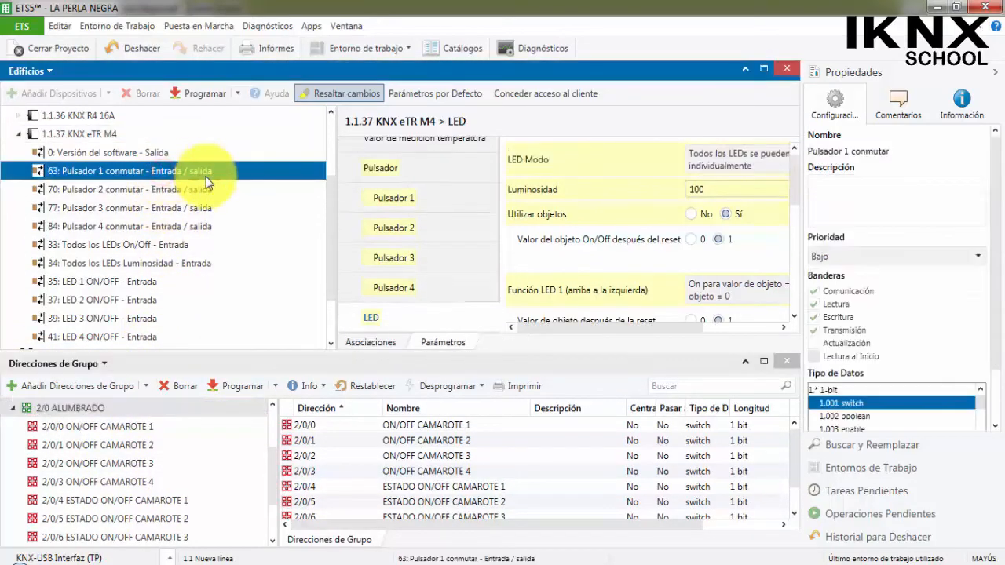
{"action": "left_click_drag", "start_coordinate": [167, 174], "coordinate": [148, 442]}
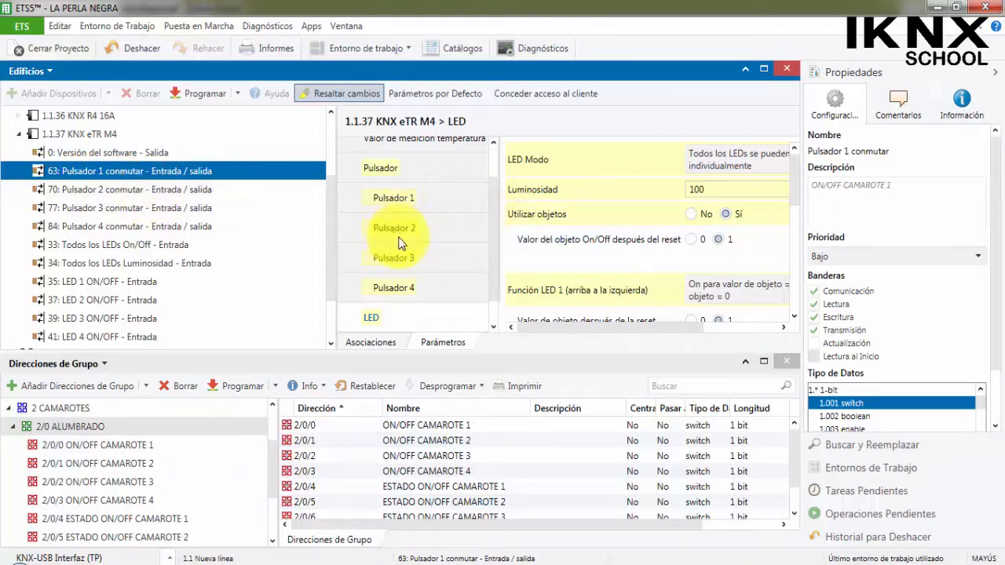
{"action": "scroll", "coordinate": [573, 279], "scroll_direction": "down", "scroll_amount": 2}
{"action": "scroll", "coordinate": [620, 299], "scroll_direction": "down", "scroll_amount": 1}
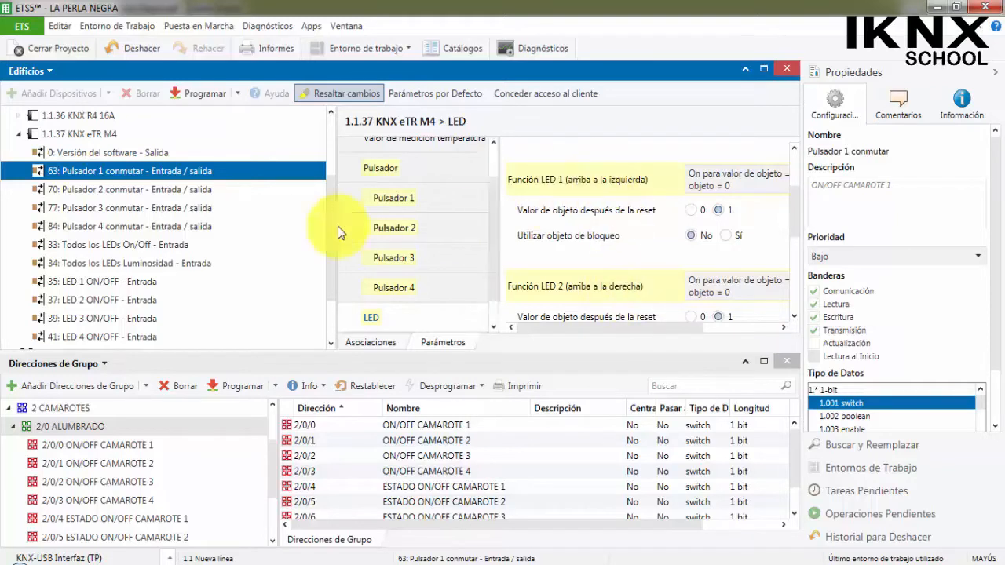
Link Pulsador 2 conmutar to 2/0/2 ON/OFF CAMAROTE 3, Pulsador 3 to 2/0/1 ON/OFF CAMAROTE 2, and Pulsador 4 to 2/0/3 ON/OFF CAMAROTE 4.
{"action": "left_click", "coordinate": [122, 192]}
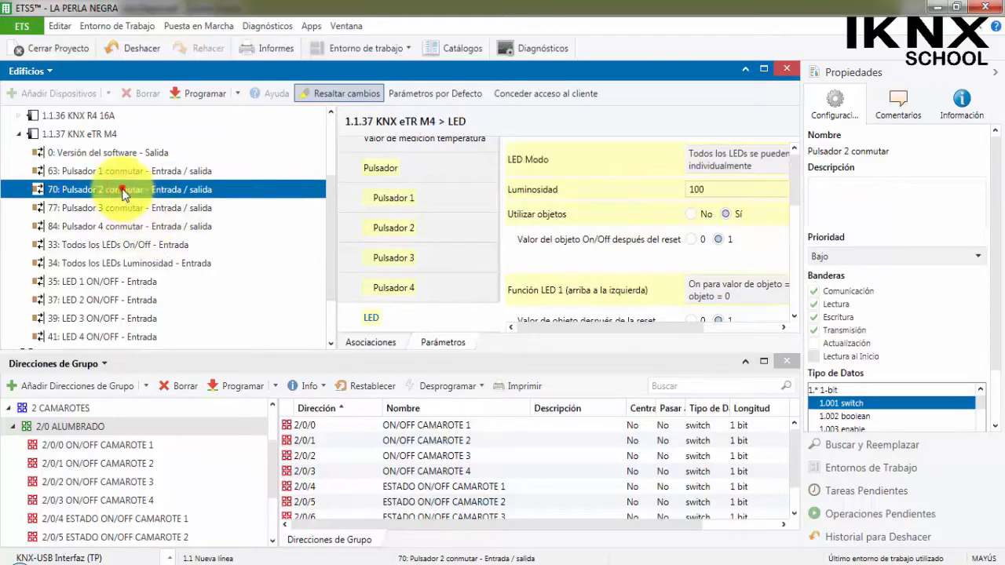
{"action": "left_click_drag", "start_coordinate": [134, 188], "coordinate": [155, 483]}
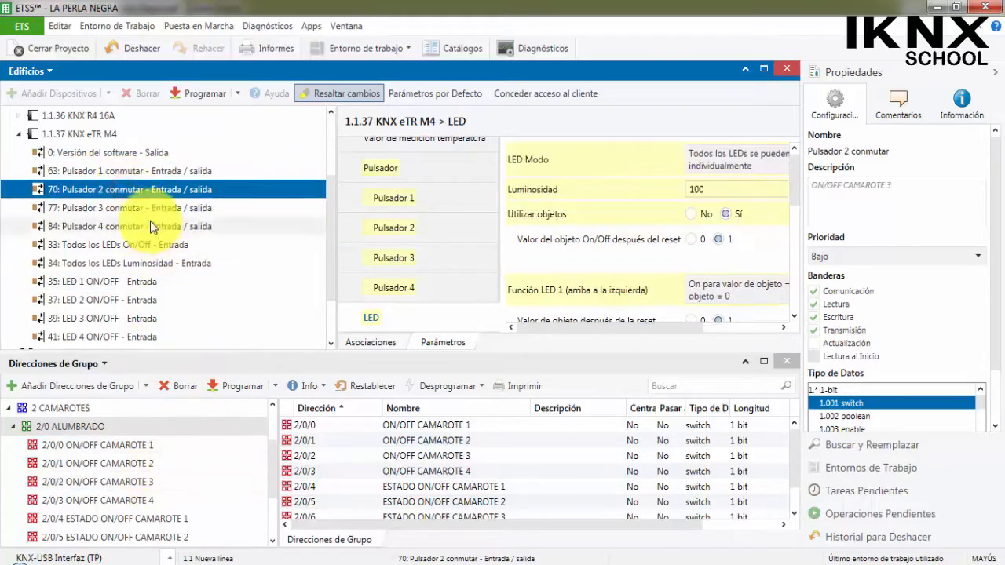
{"action": "left_click_drag", "start_coordinate": [146, 207], "coordinate": [156, 464]}
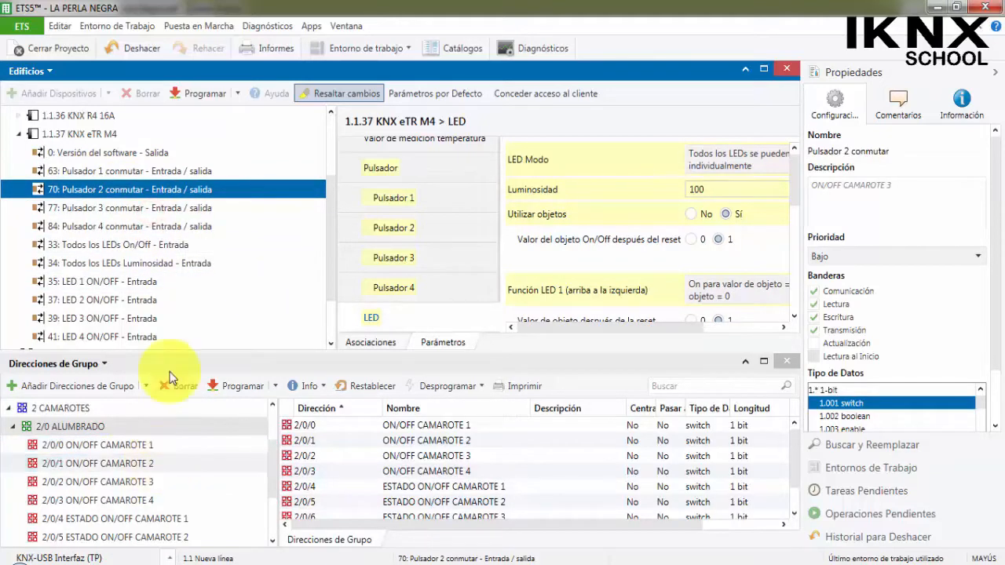
{"action": "left_click", "coordinate": [165, 226]}
{"action": "left_click_drag", "start_coordinate": [167, 224], "coordinate": [152, 500]}
Link the LED 1 ON/OFF object to 2/0/4 ESTADO ON/OFF CAMAROTE 1 and LED 2 ON/OFF to 2/0/6 ESTADO ON/OFF CAMAROTE 3.
{"action": "scroll", "coordinate": [164, 260], "scroll_direction": "down", "scroll_amount": 1}
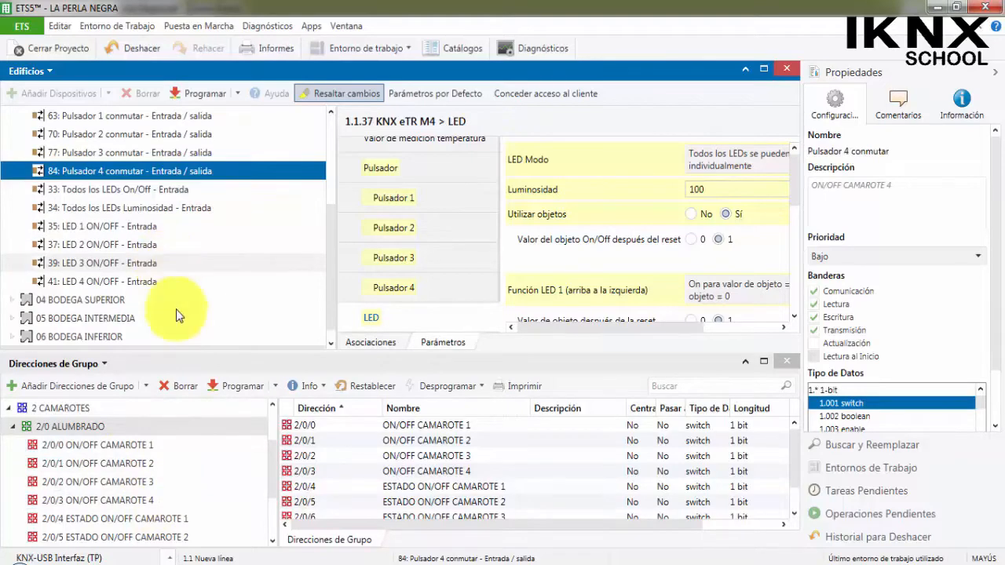
{"action": "scroll", "coordinate": [168, 455], "scroll_direction": "down", "scroll_amount": 1}
{"action": "left_click_drag", "start_coordinate": [137, 226], "coordinate": [188, 482]}
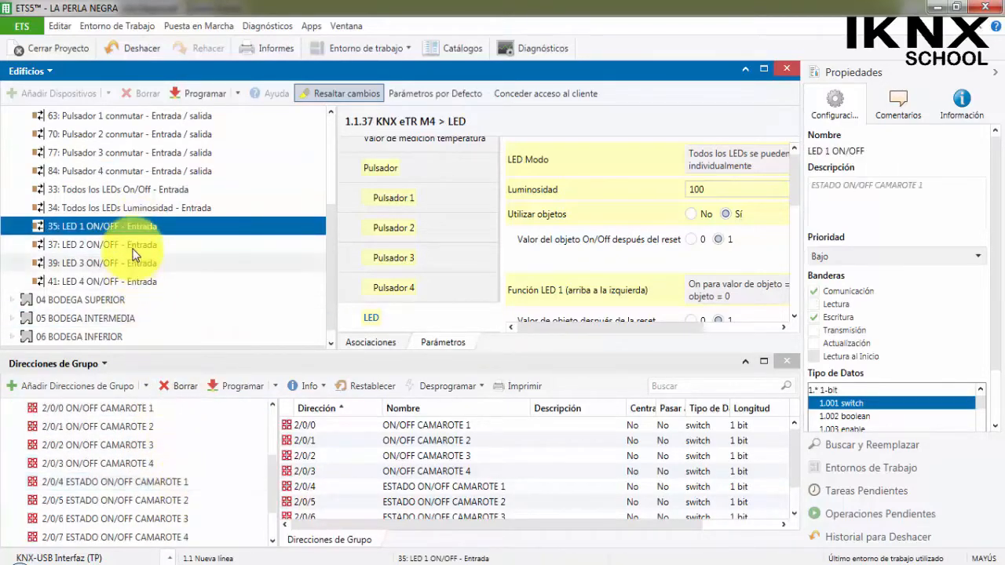
{"action": "left_click_drag", "start_coordinate": [138, 245], "coordinate": [191, 515]}
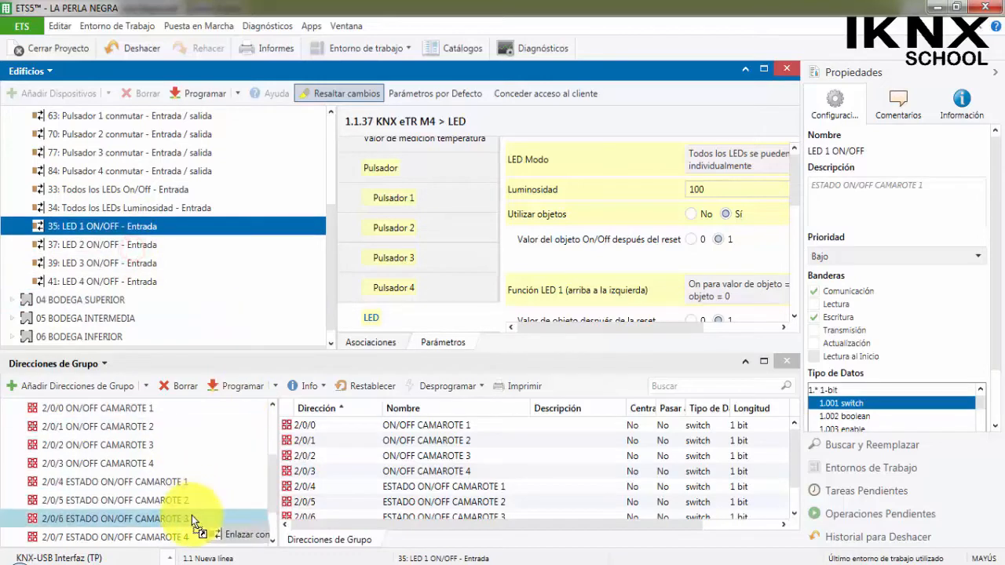
Link the LED 3 and LED 4 ON/OFF objects to cabin status addresses, using 2/0/7 ESTADO ON/OFF CAMAROTE 4 for LED 4.
{"action": "left_click", "coordinate": [138, 265]}
{"action": "left_click_drag", "start_coordinate": [138, 267], "coordinate": [191, 515]}
{"action": "left_click_drag", "start_coordinate": [141, 288], "coordinate": [191, 483]}
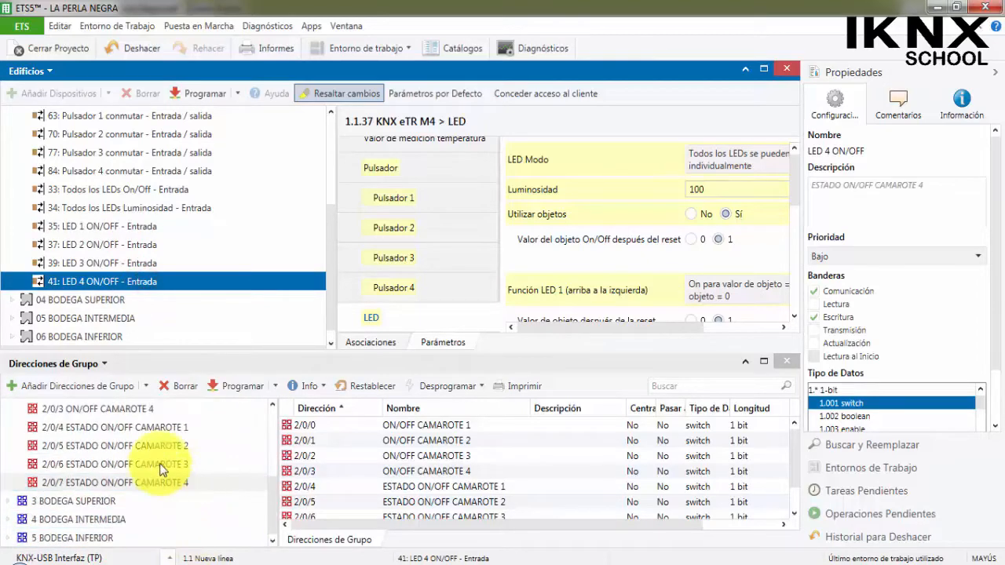
Display the associations of 2/0/0 ON/OFF CAMAROTE 1 and consult the CONTROL DEL ALUMBRADO wiring diagram in the project PDF in Adobe Reader.
{"action": "left_click", "coordinate": [213, 470]}
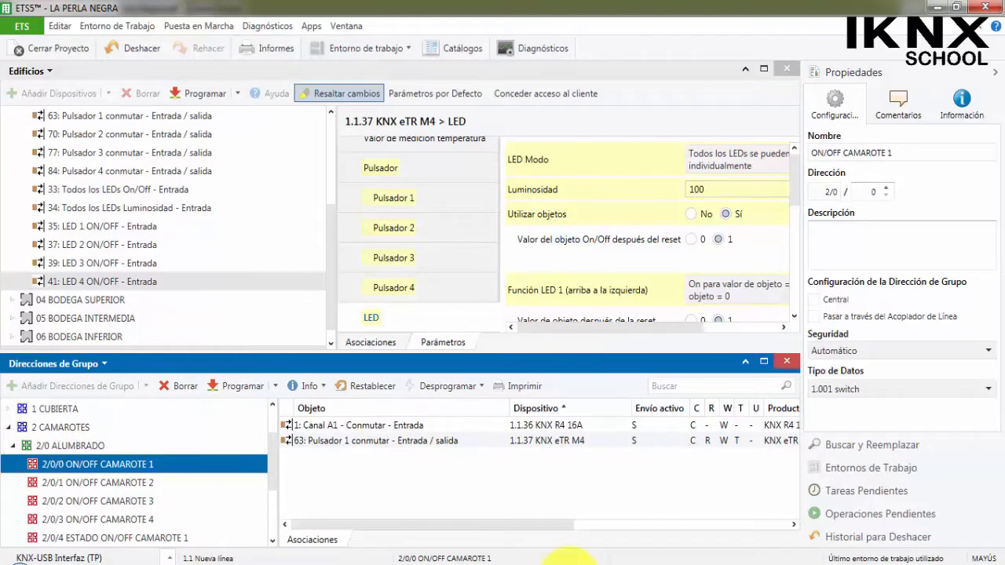
{"action": "left_click", "coordinate": [562, 564]}
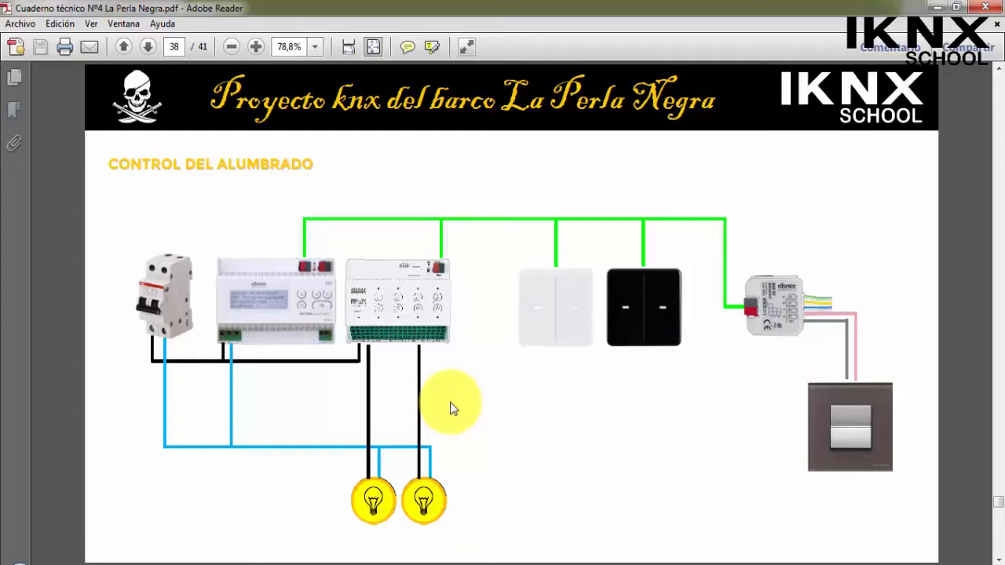
{"action": "left_click", "coordinate": [936, 6]}
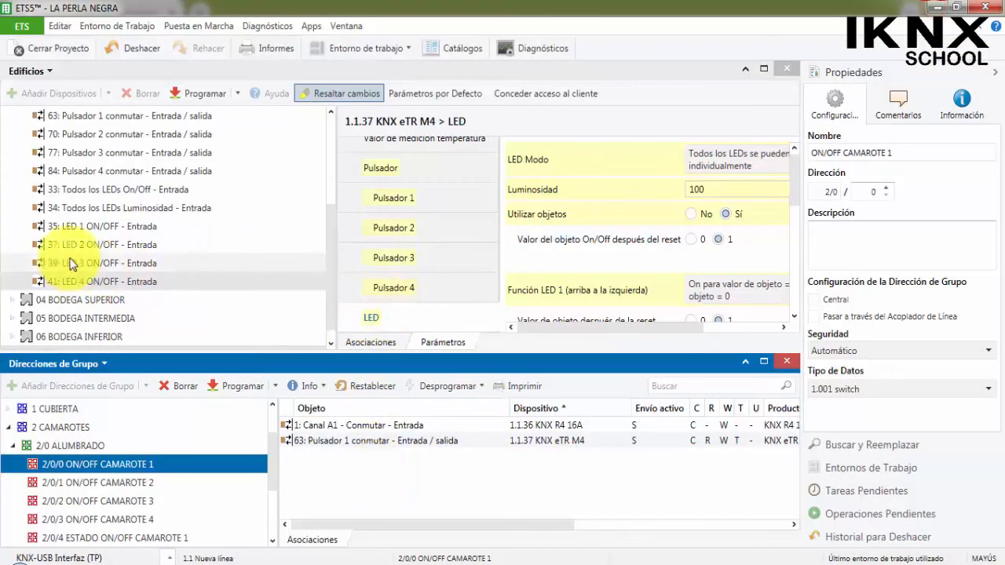
Switch to Adobe Reader and review the SUPERVISIÓN Y CONTROL pages through the end of the project PDF.
{"action": "left_click", "coordinate": [565, 563]}
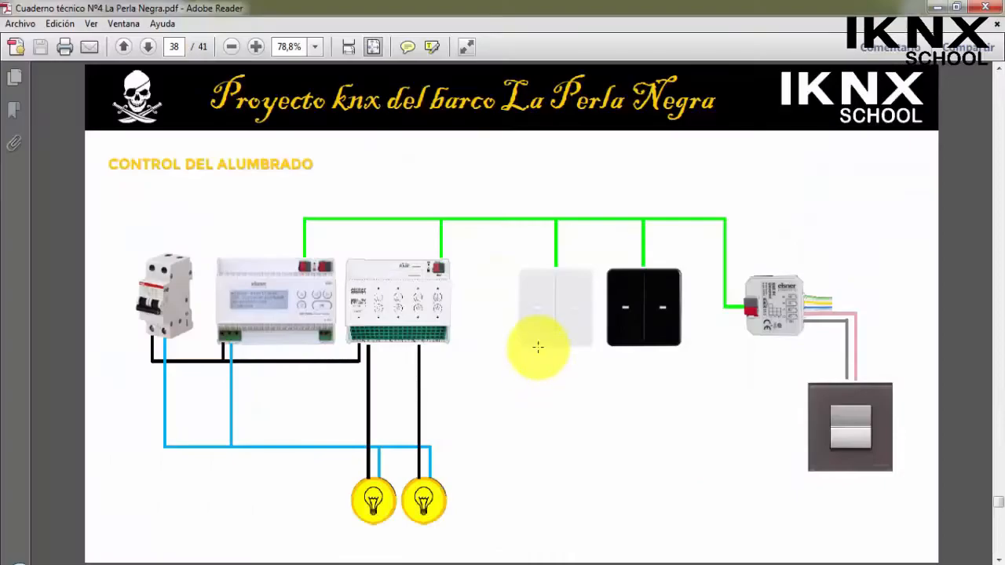
{"action": "scroll", "coordinate": [538, 347], "scroll_direction": "down", "scroll_amount": 1}
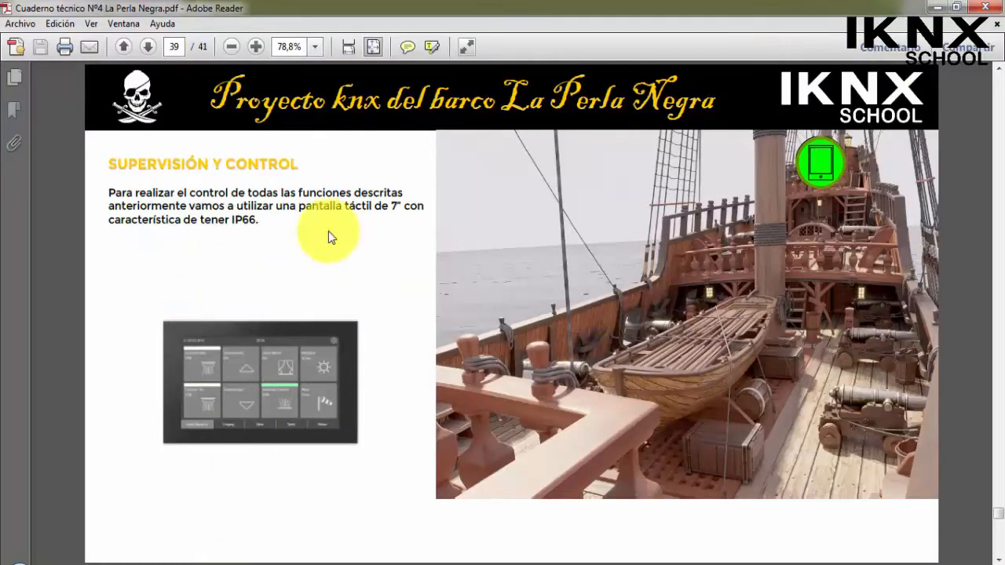
{"action": "scroll", "coordinate": [505, 332], "scroll_direction": "down", "scroll_amount": 1}
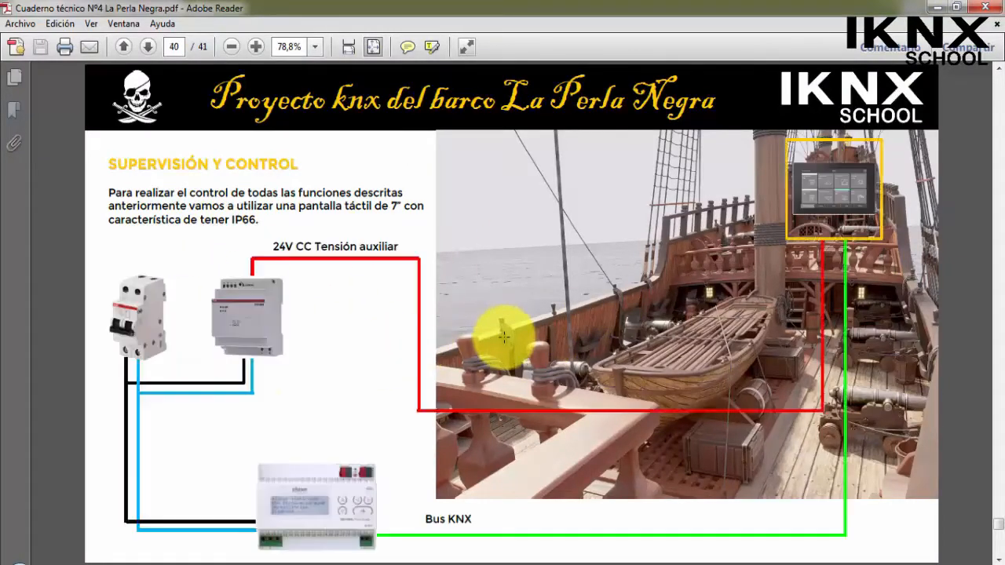
{"action": "scroll", "coordinate": [505, 332], "scroll_direction": "up", "scroll_amount": 1}
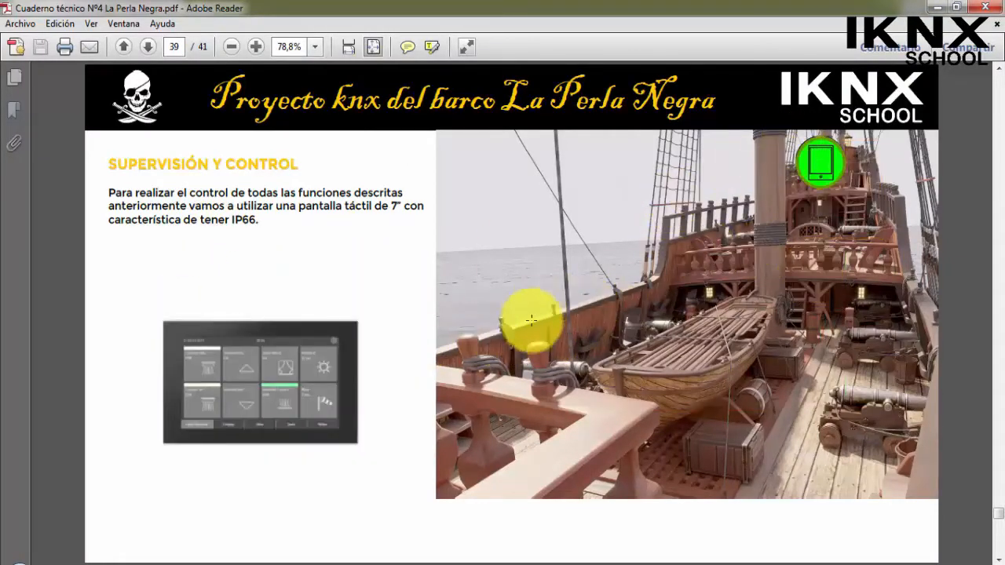
{"action": "scroll", "coordinate": [431, 326], "scroll_direction": "down", "scroll_amount": 1}
{"action": "scroll", "coordinate": [430, 325], "scroll_direction": "down", "scroll_amount": 1}
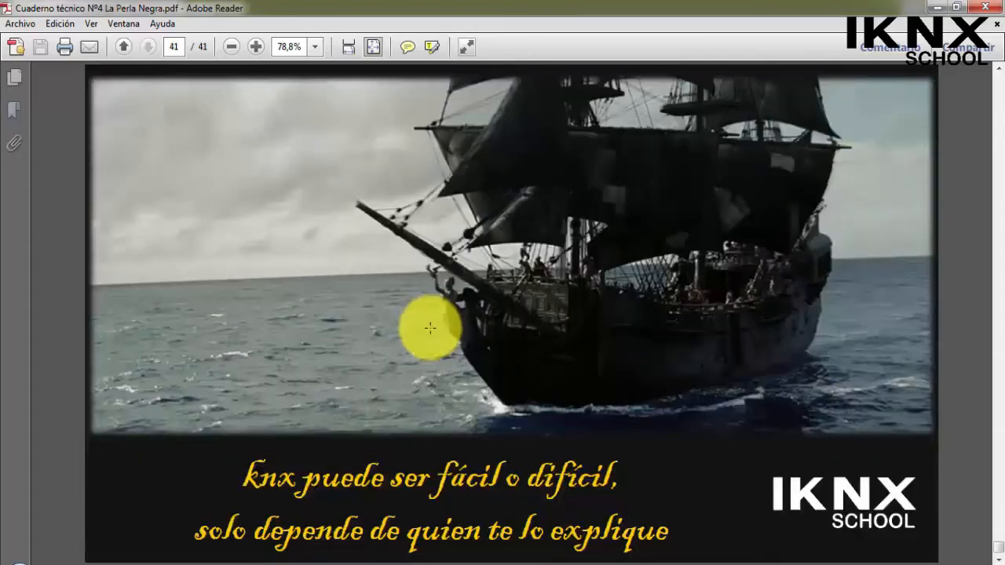
Switch back to ETS5 and collapse the 03 CAMAROTES building area and the 2 CAMAROTES group addresses.
{"action": "left_click", "coordinate": [589, 563]}
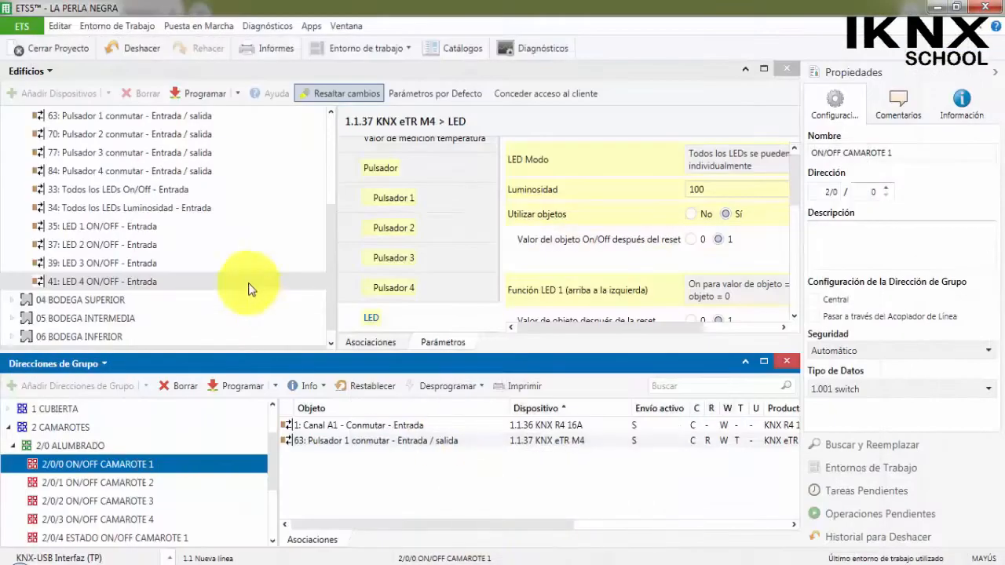
{"action": "scroll", "coordinate": [250, 288], "scroll_direction": "up", "scroll_amount": 3}
{"action": "left_click", "coordinate": [19, 245]}
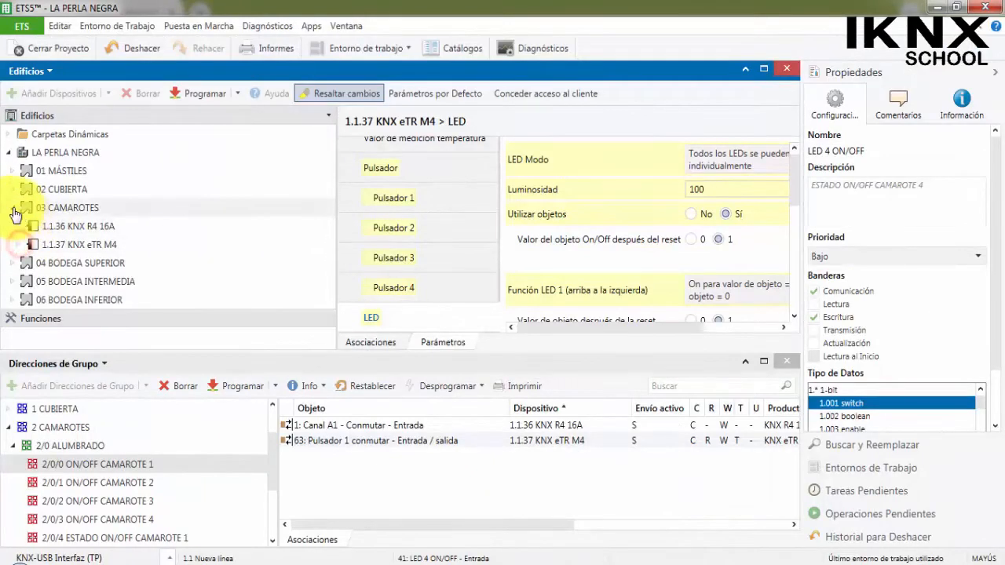
{"action": "left_click", "coordinate": [12, 208]}
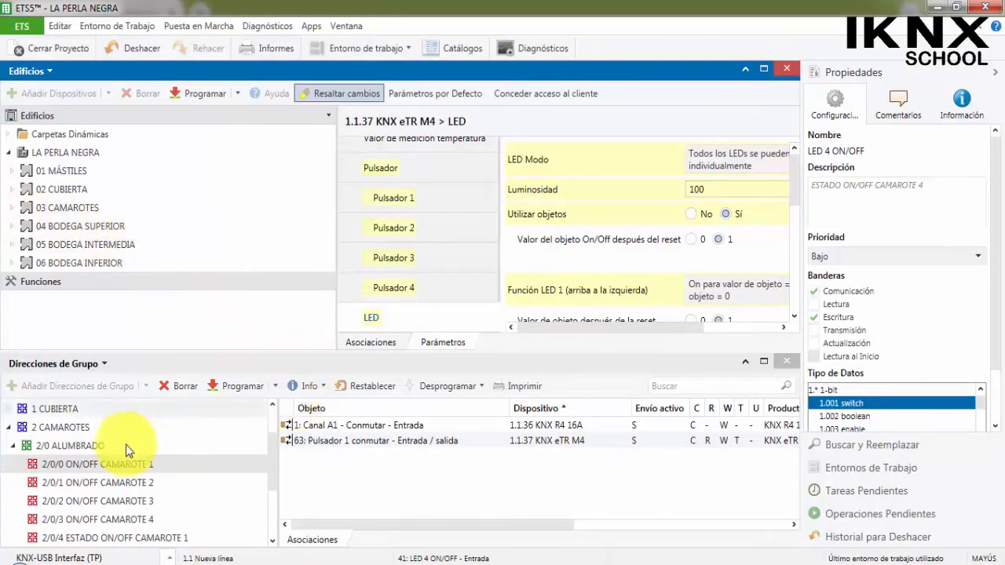
{"action": "left_click", "coordinate": [12, 445]}
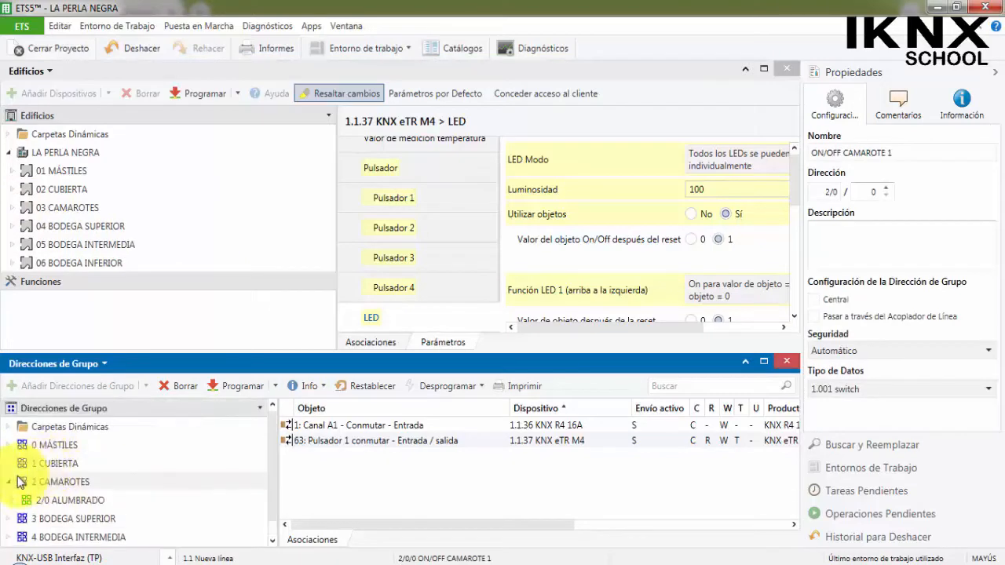
{"action": "left_click", "coordinate": [11, 482]}
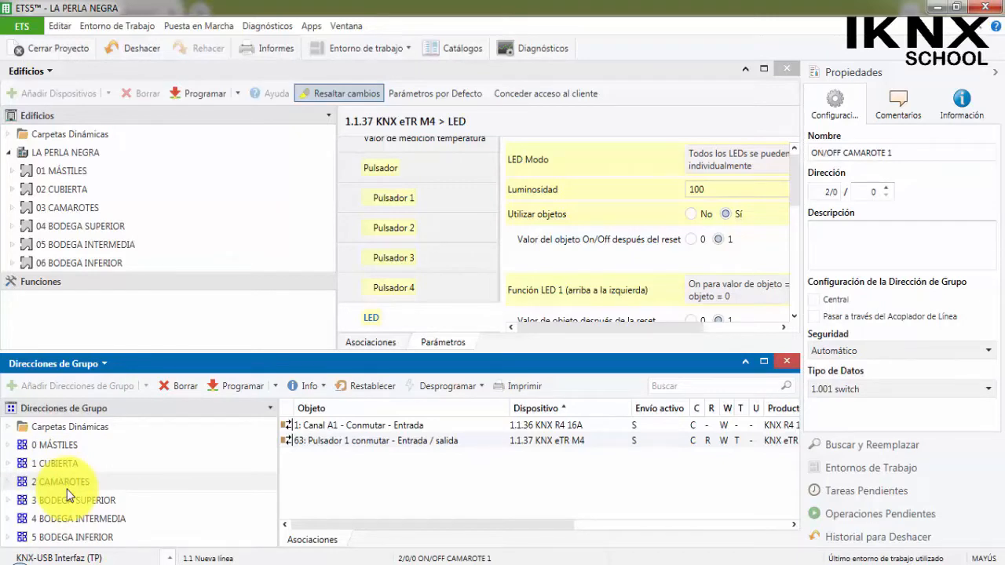
Display the devices assigned to the 03 CAMAROTES building area and collapse it again.
{"action": "left_click", "coordinate": [13, 208]}
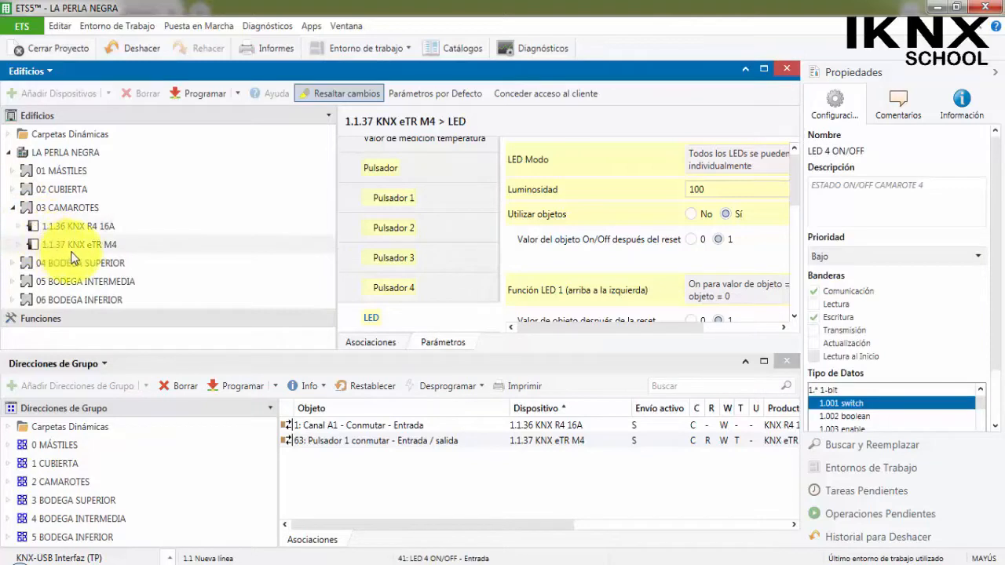
{"action": "left_click", "coordinate": [12, 207]}
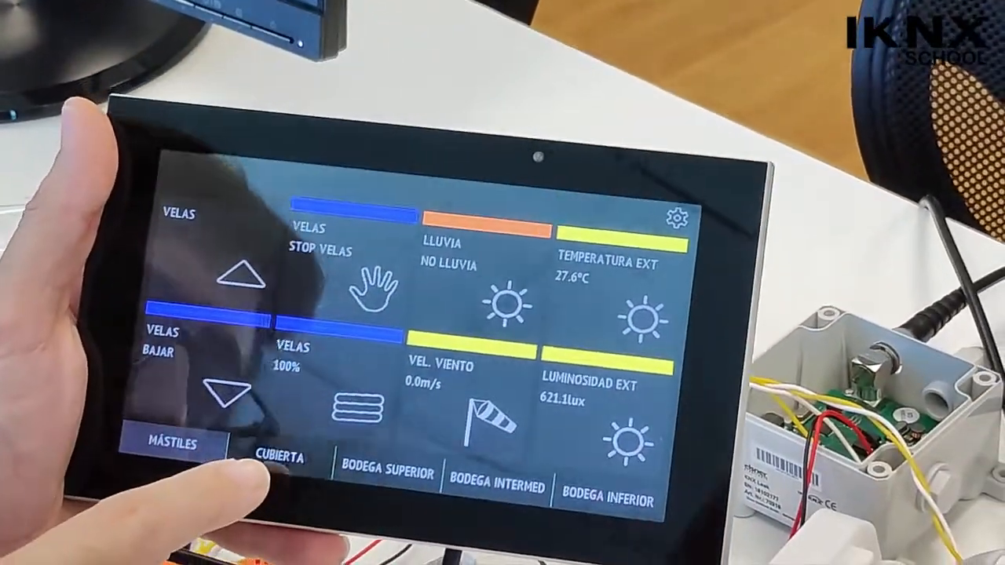
{"action": "left_click", "coordinate": [297, 452]}
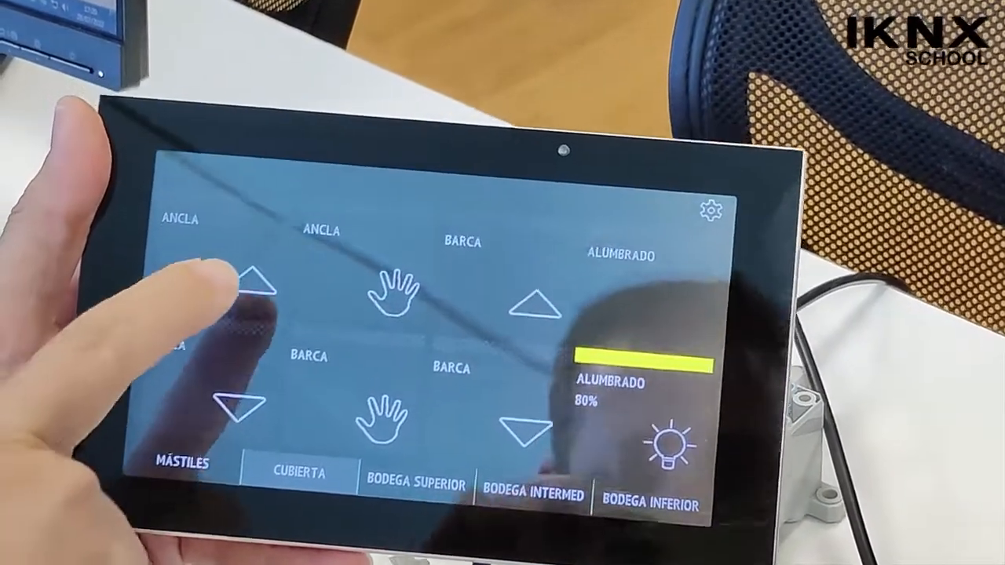
{"action": "left_click", "coordinate": [253, 281]}
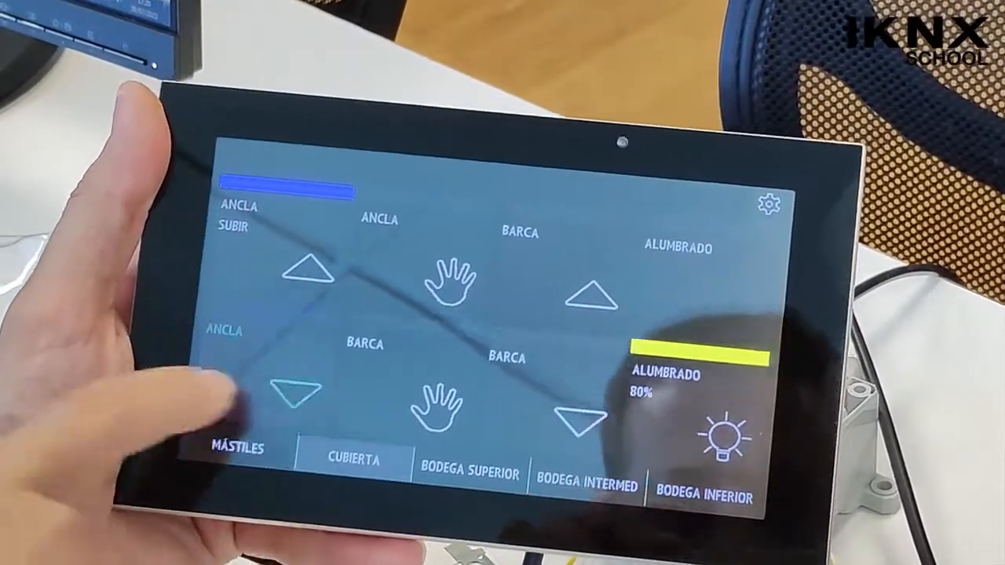
{"action": "left_click", "coordinate": [315, 369]}
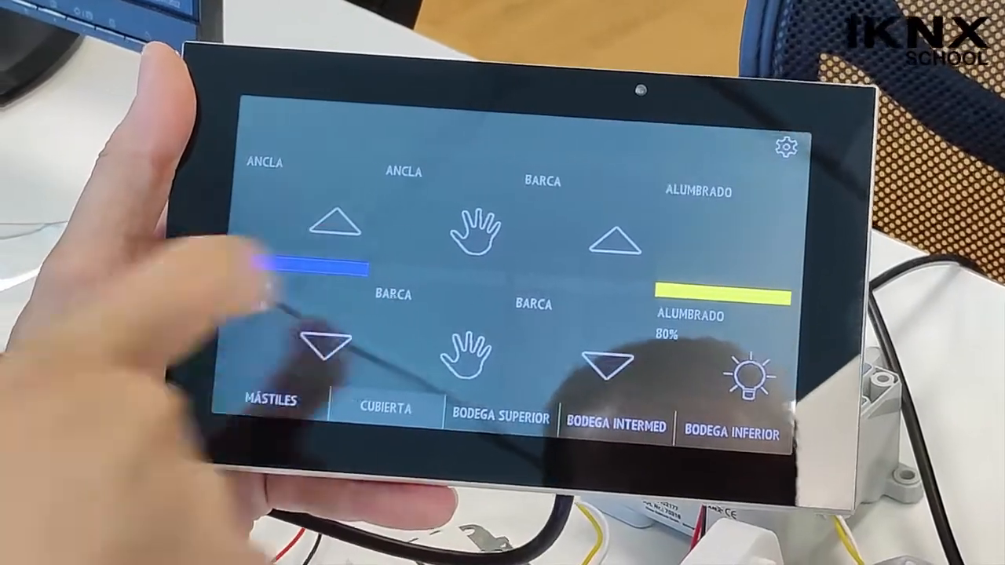
{"action": "left_click", "coordinate": [451, 229]}
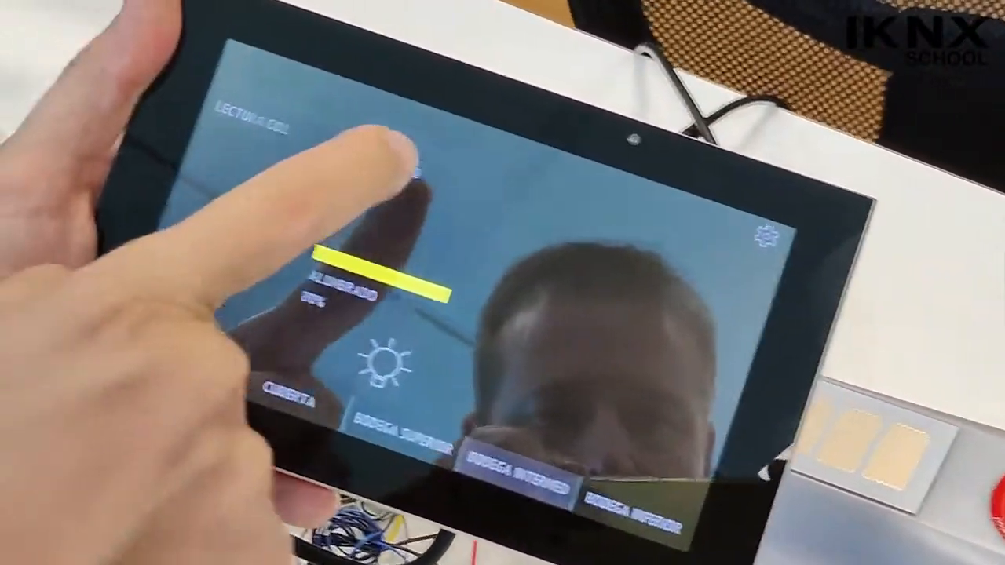
{"action": "left_click", "coordinate": [410, 167]}
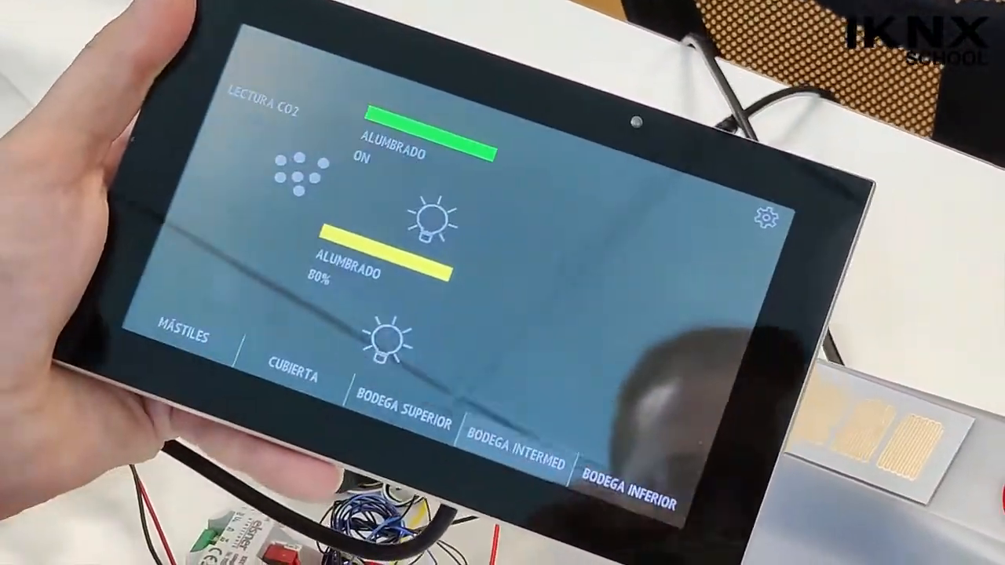